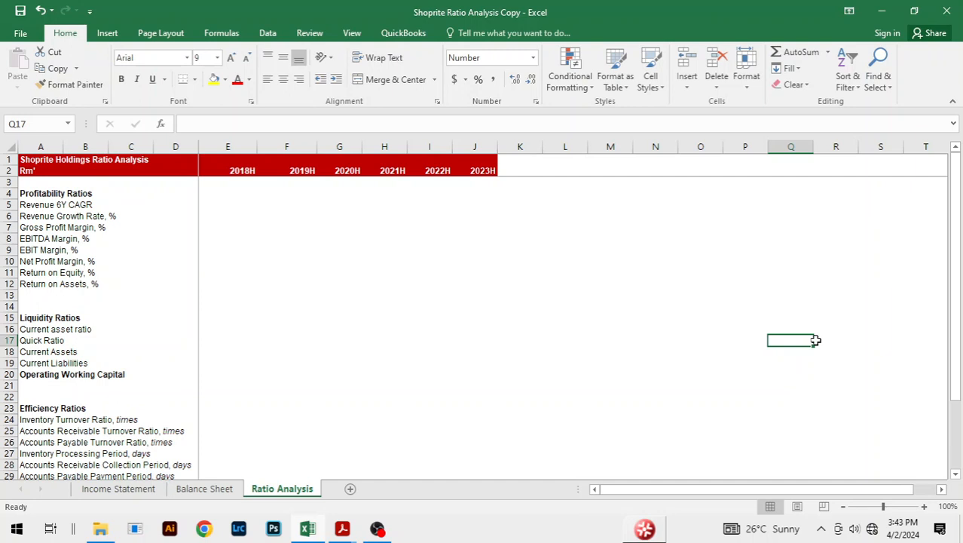
pyautogui.click(417, 286)
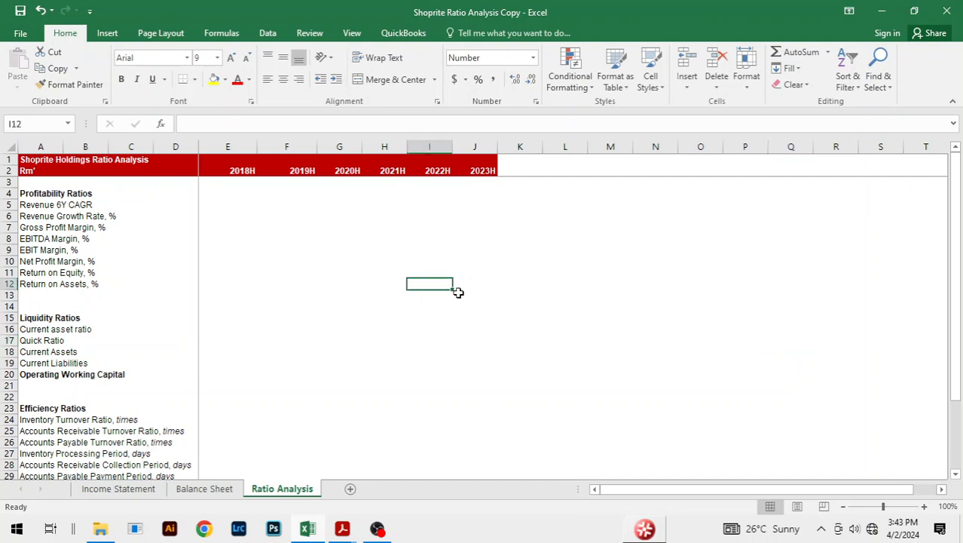
pyautogui.click(332, 296)
pyautogui.click(445, 260)
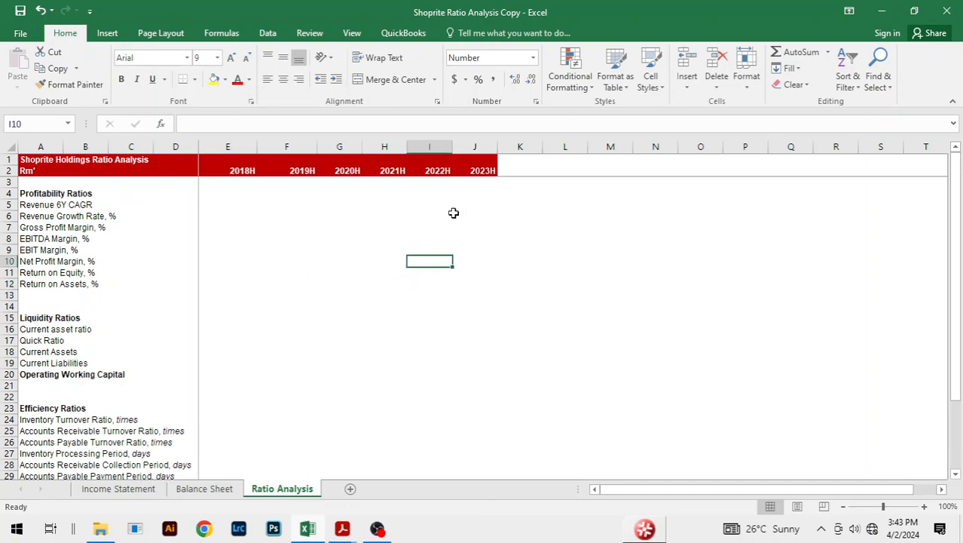
# Review the Balance Sheet and Income Statement sheets and the 2018 to 2023 year headers on the Ratio Analysis sheet.
pyautogui.click(229, 490)
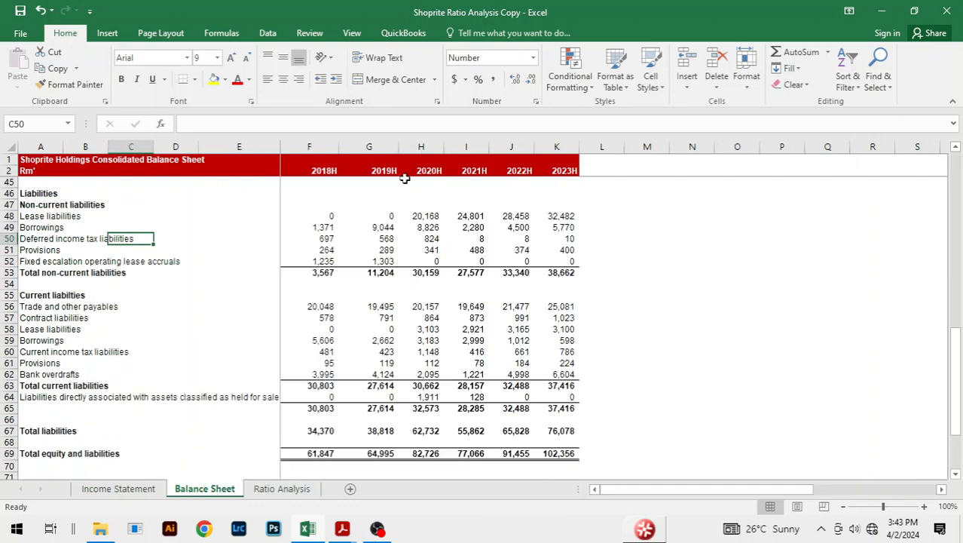
pyautogui.scroll(5, 201, 296)
pyautogui.scroll(9, 201, 295)
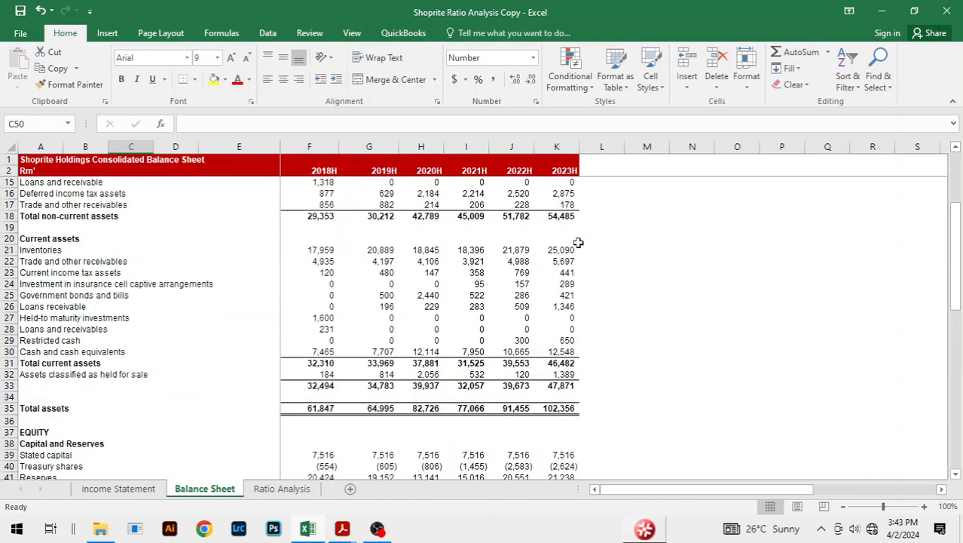
pyautogui.click(118, 489)
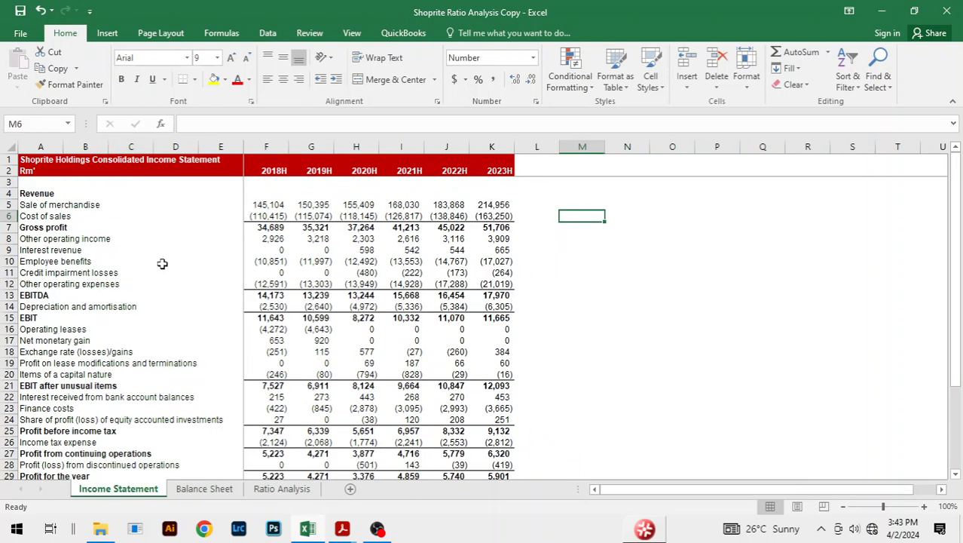
pyautogui.click(567, 294)
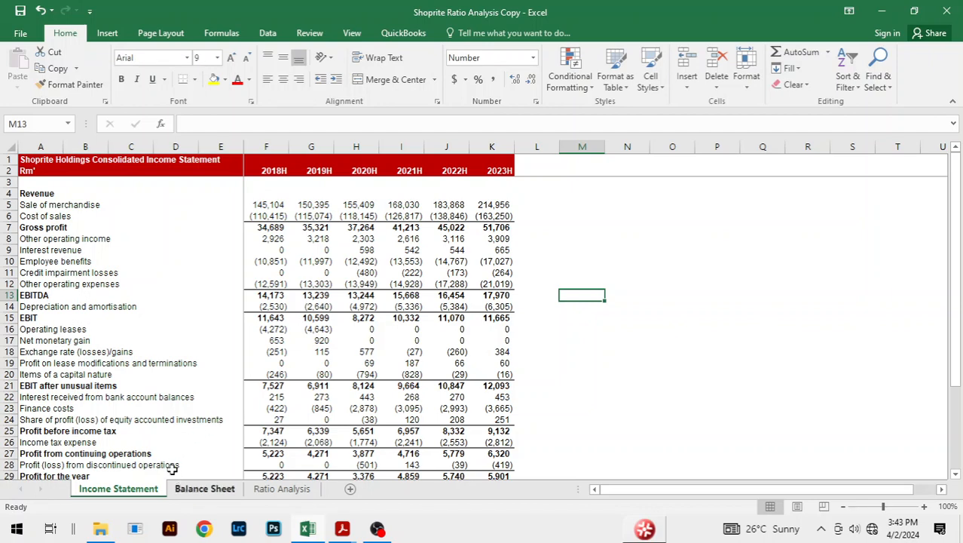
pyautogui.click(204, 490)
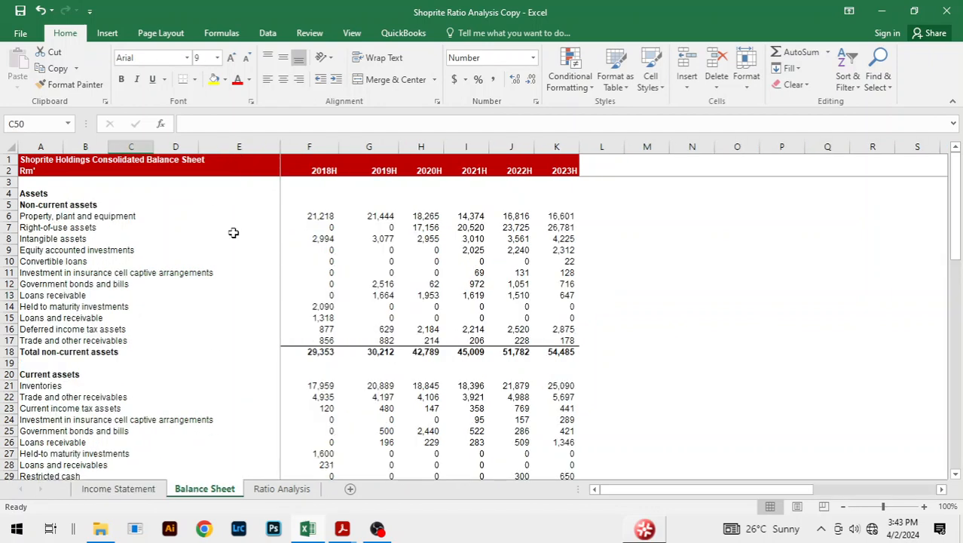
pyautogui.click(356, 197)
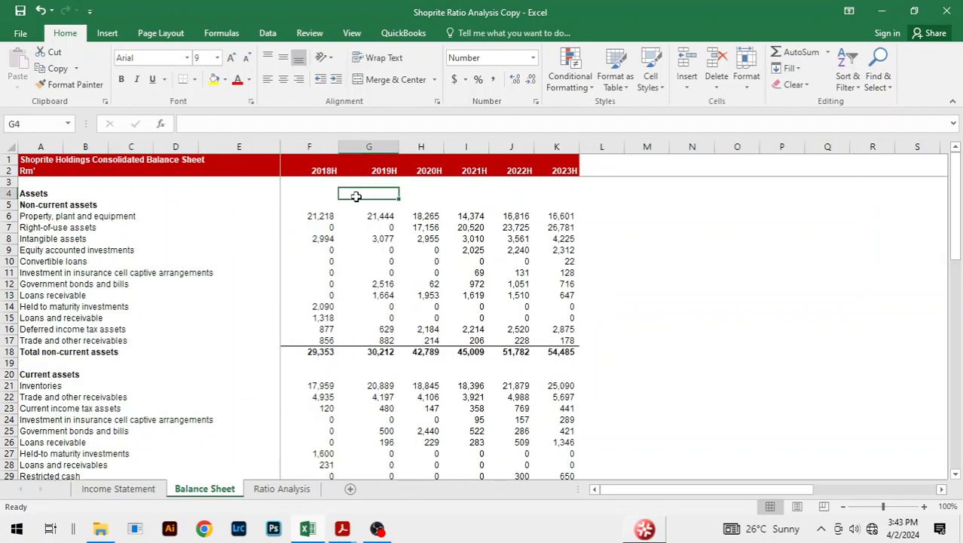
pyautogui.click(282, 489)
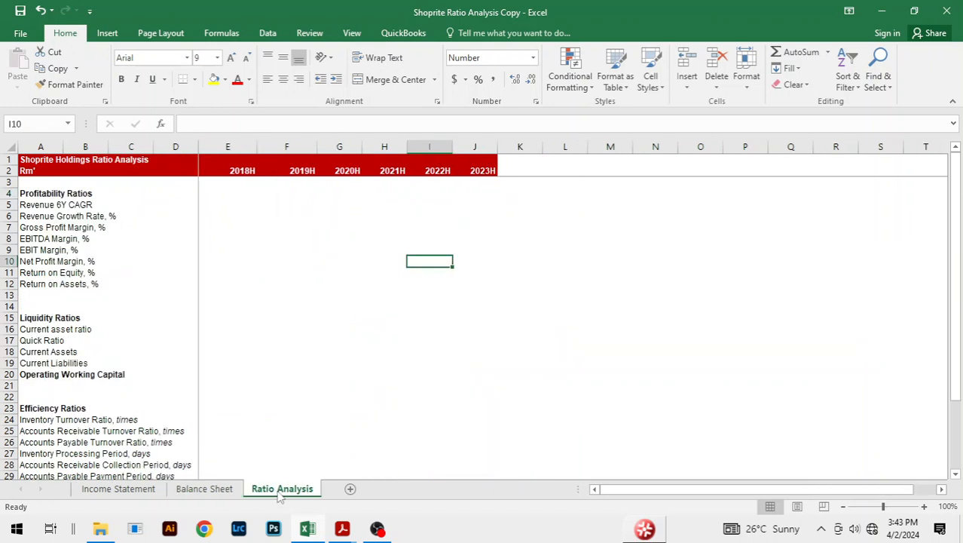
pyautogui.click(367, 350)
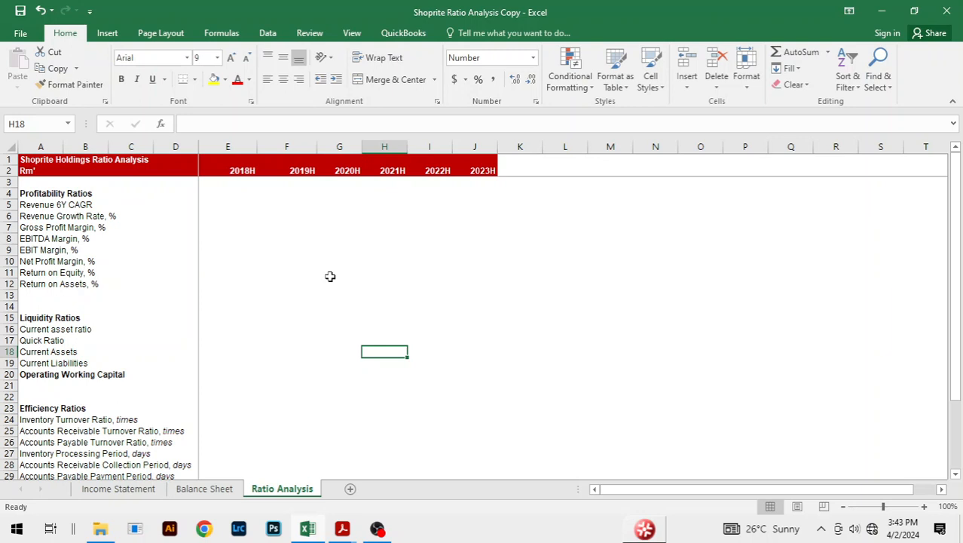
pyautogui.click(231, 170)
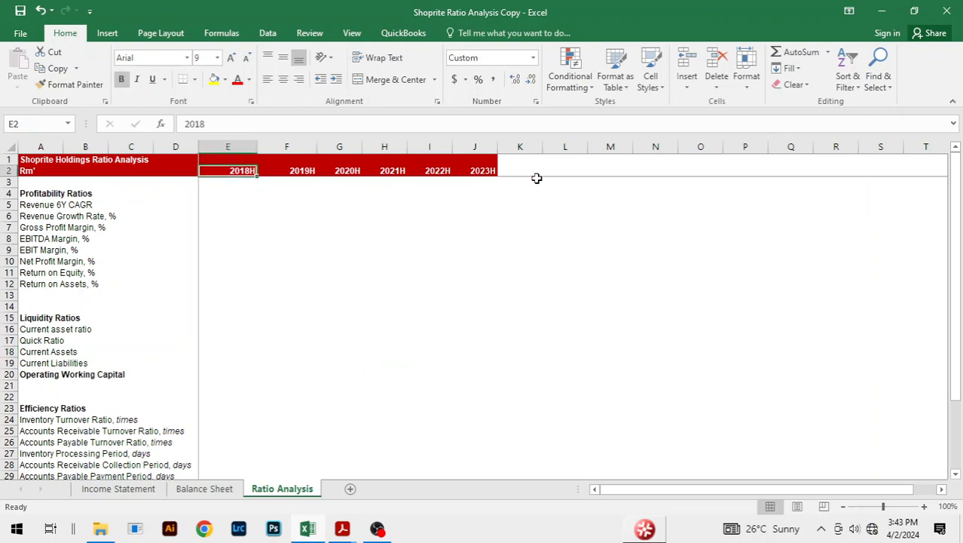
pyautogui.click(490, 171)
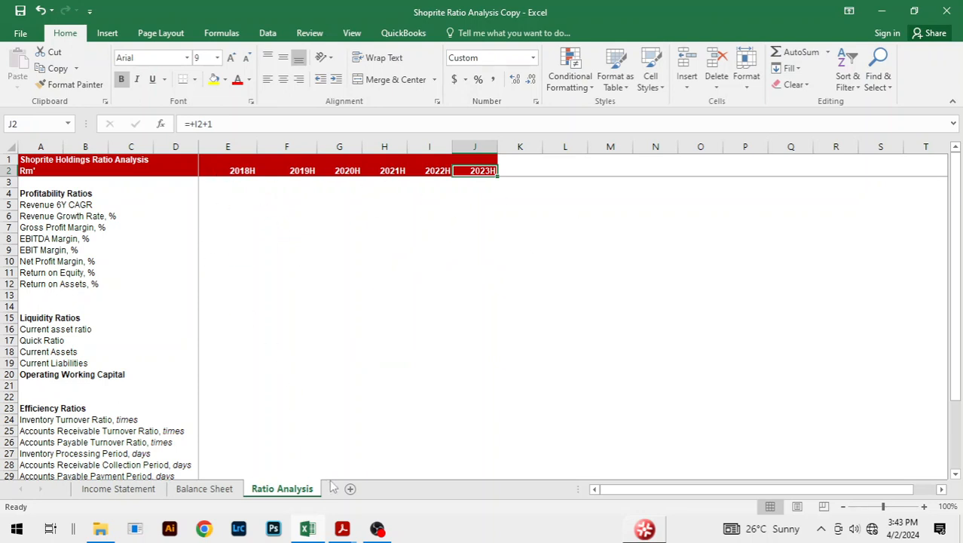
# Switch to Acrobat Reader and examine the consolidated financial position and comprehensive income statements in Shoprite's 2023 annual financial statements.
pyautogui.hotkey('alt', 'Tab')
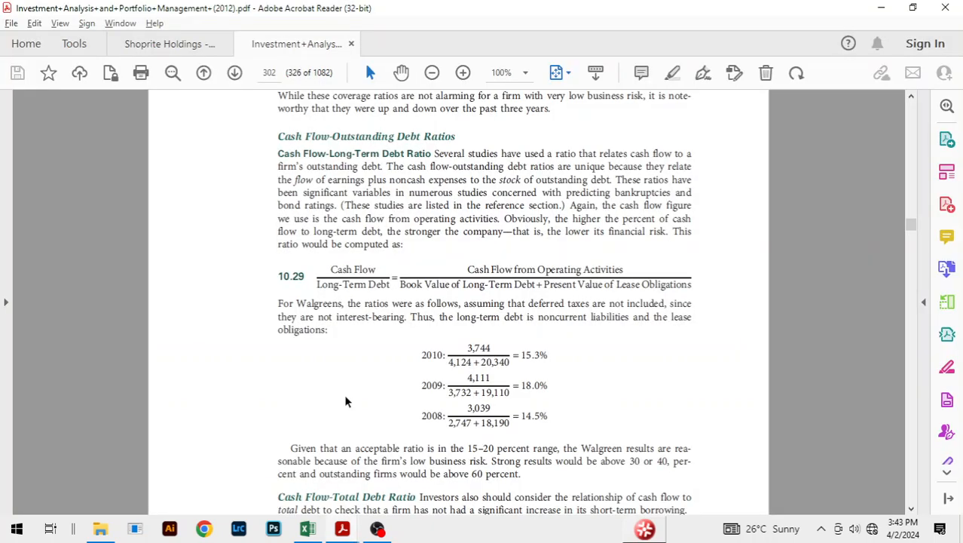
pyautogui.click(178, 42)
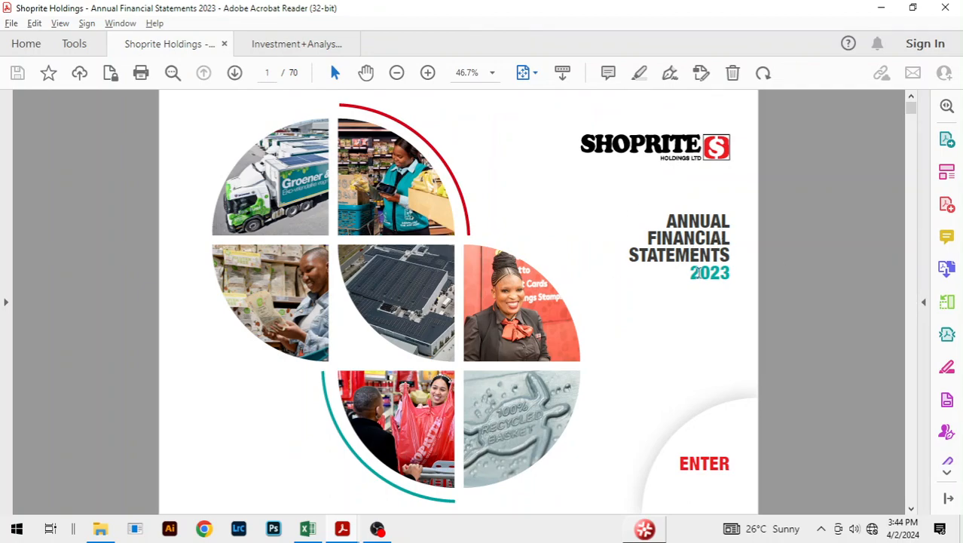
pyautogui.scroll(-3, 510, 237)
pyautogui.scroll(-6, 516, 227)
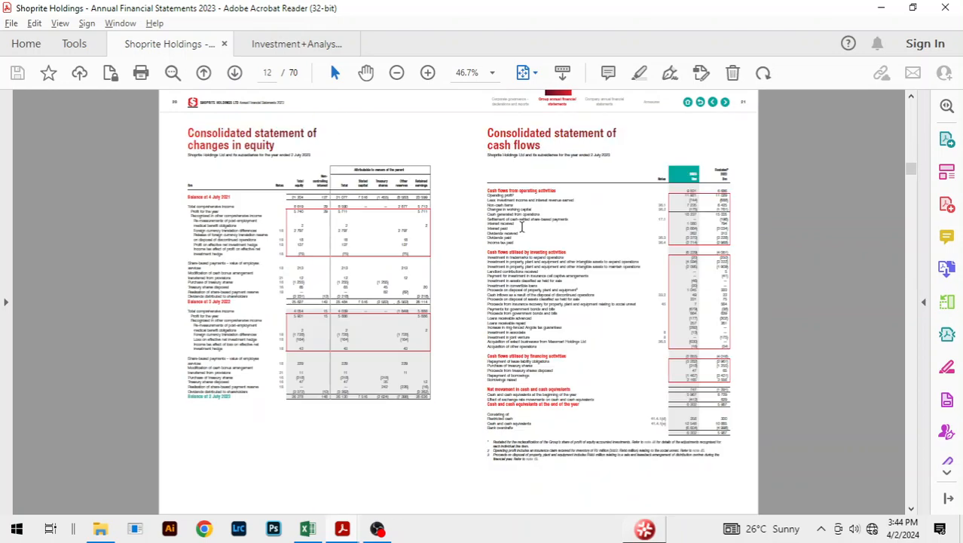
pyautogui.scroll(2, 528, 225)
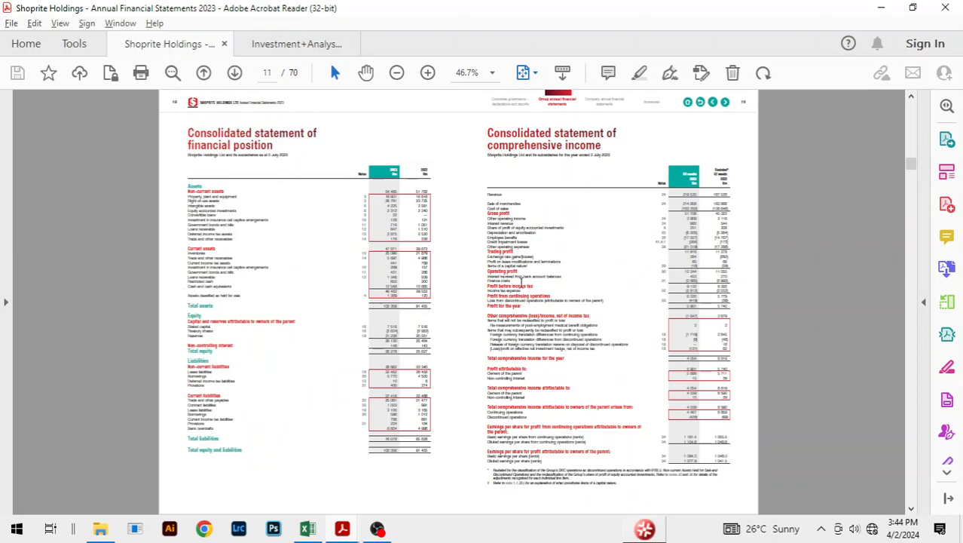
pyautogui.hotkey('ctrl', '2')
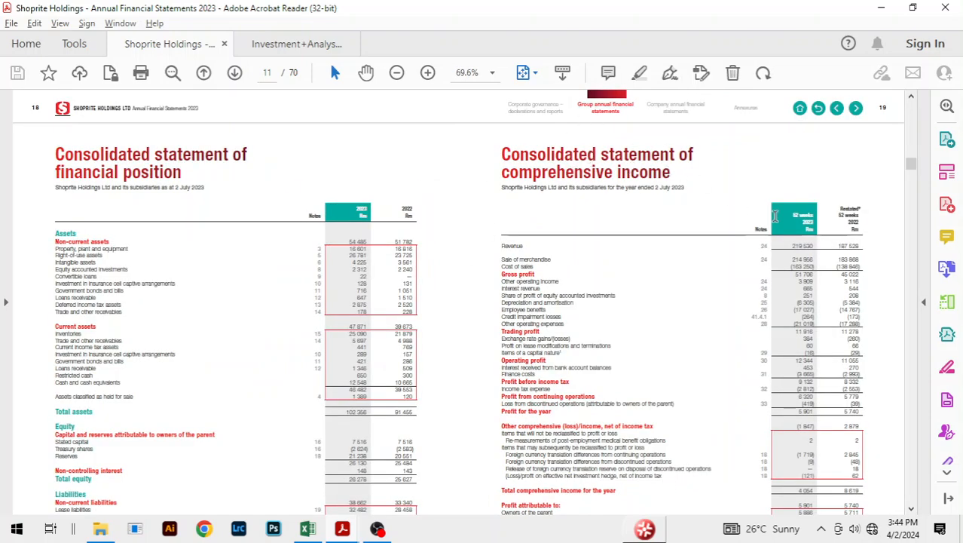
pyautogui.scroll(-1, 797, 257)
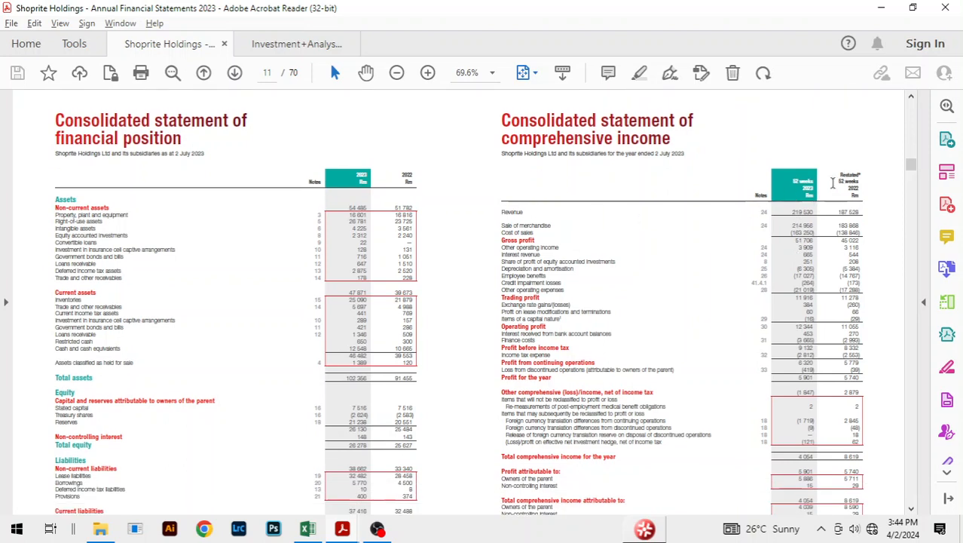
pyautogui.scroll(-1, 783, 251)
pyautogui.scroll(-1, 782, 251)
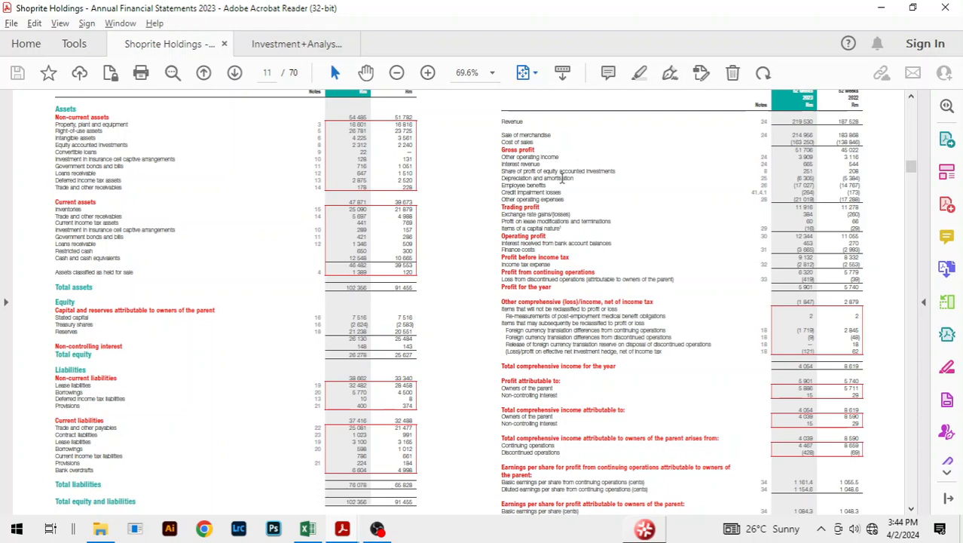
# Switch back to Excel and look over the profitability, liquidity, efficiency and financial leverage ratios listed on the Ratio Analysis sheet.
pyautogui.hotkey('alt', 'Tab')
pyautogui.click(443, 215)
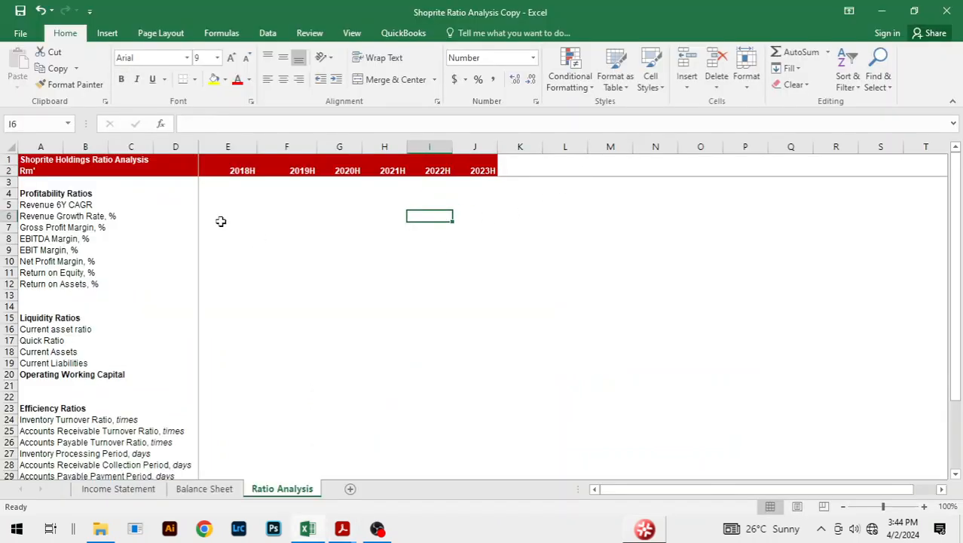
pyautogui.click(221, 220)
pyautogui.click(237, 203)
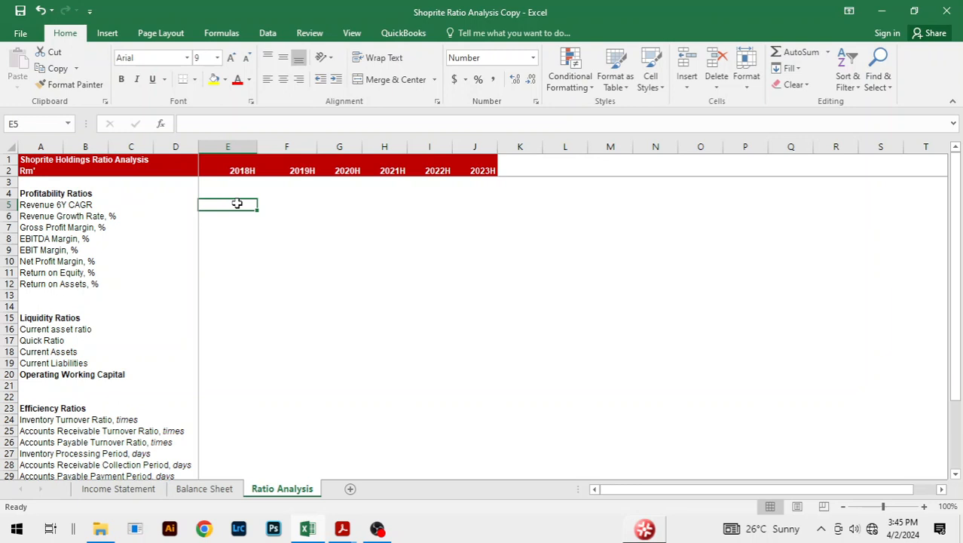
pyautogui.scroll(-3, 139, 341)
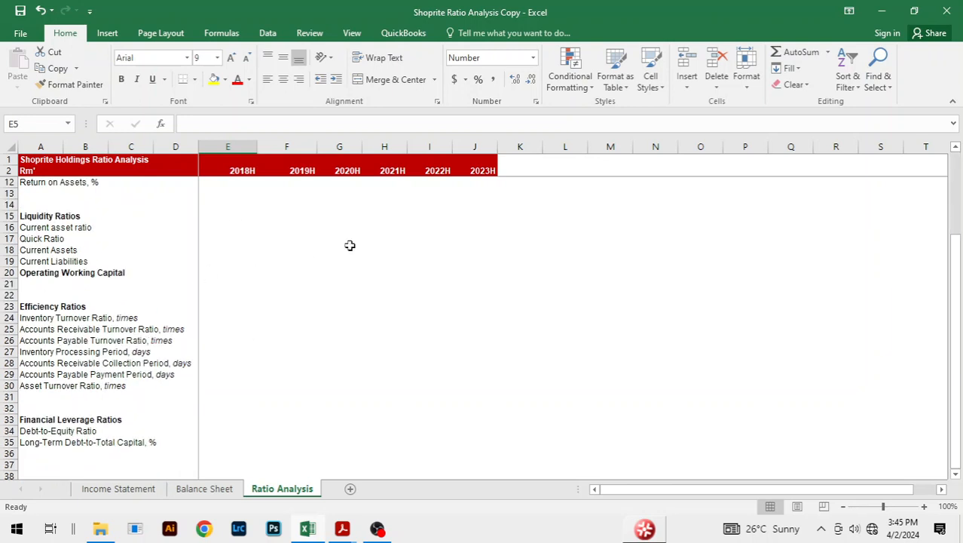
pyautogui.click(296, 235)
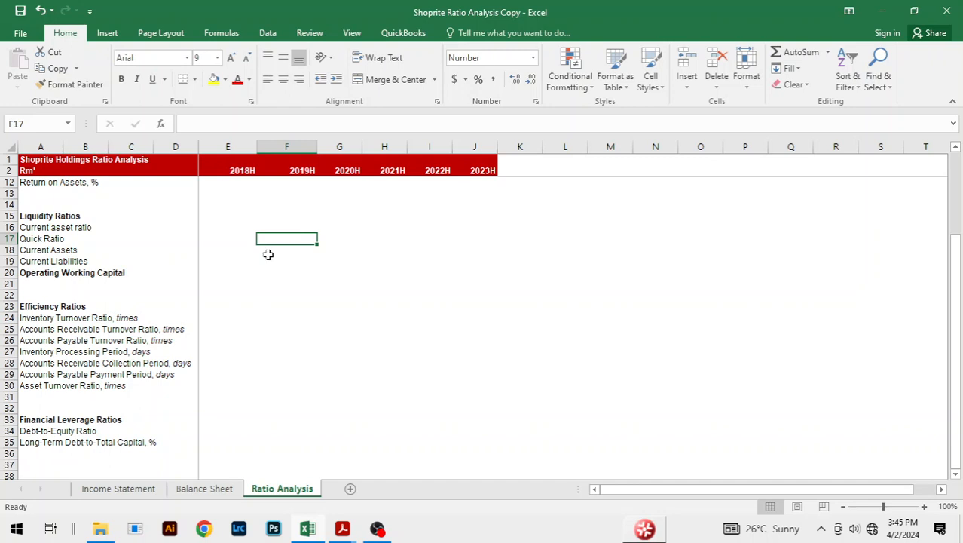
pyautogui.click(265, 293)
pyautogui.click(312, 261)
pyautogui.click(298, 363)
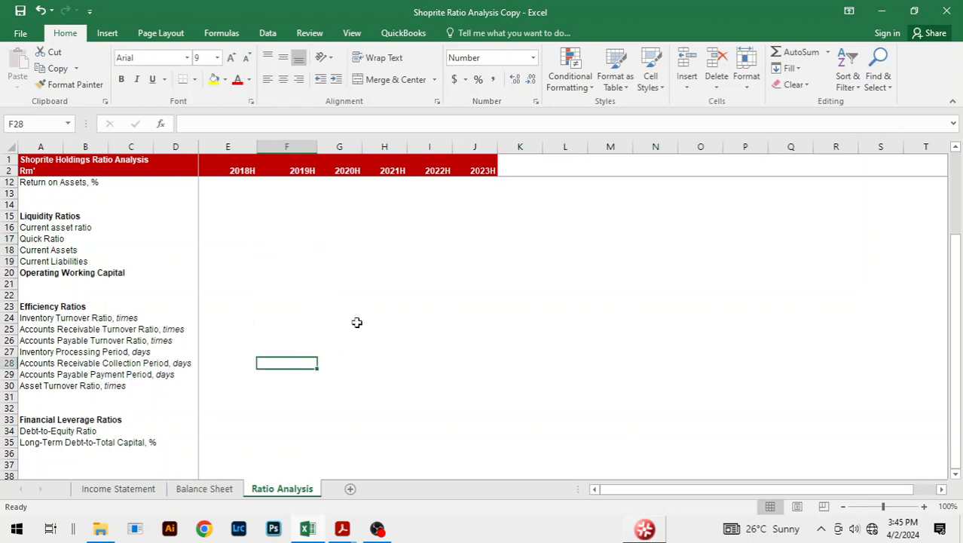
pyautogui.click(354, 320)
pyautogui.scroll(3, 400, 317)
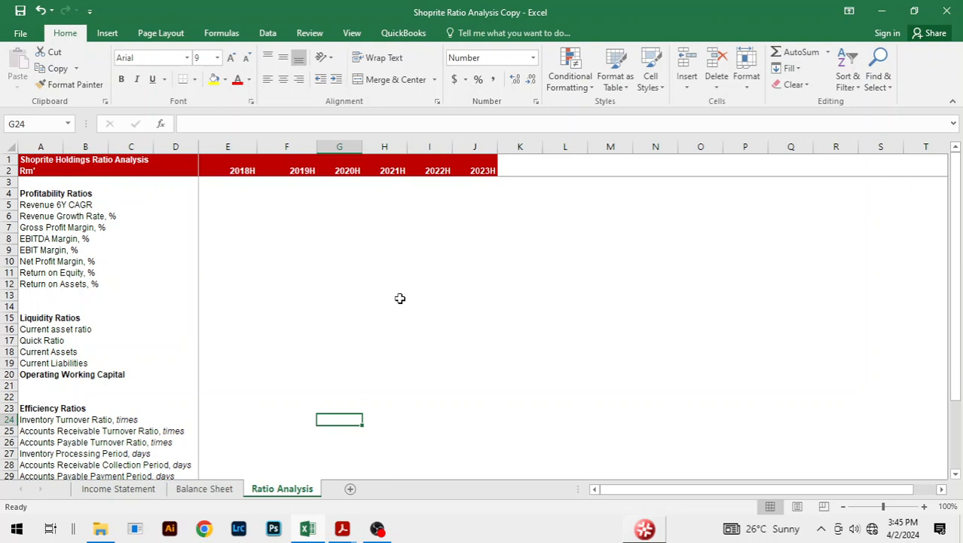
pyautogui.click(255, 247)
pyautogui.click(247, 216)
pyautogui.click(236, 196)
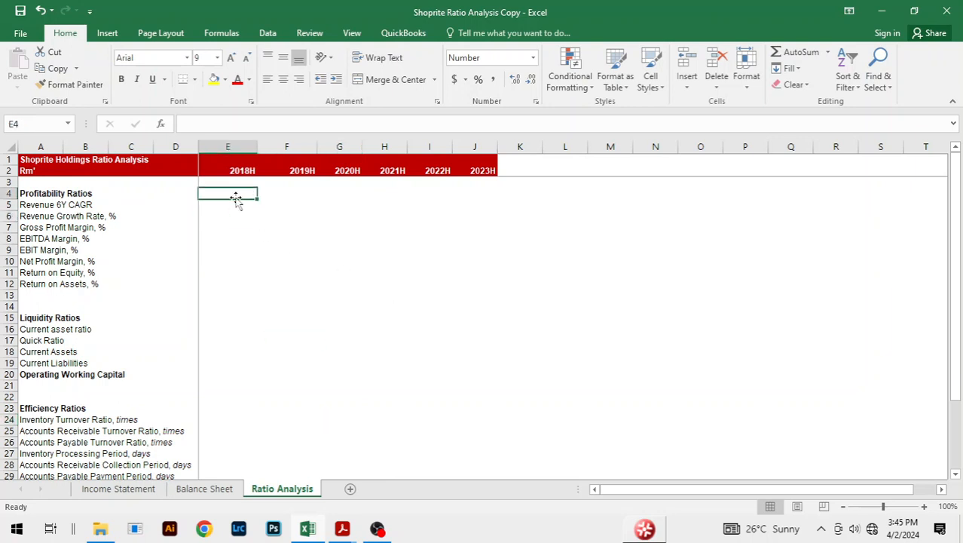
# Calculate the Revenue 6Y CAGR in J5 with =('Income Statement'!K5/'Income Statement'!F5)^(1/6)-1, using the 2023 and 2018 sale of merchandise.
pyautogui.click(239, 204)
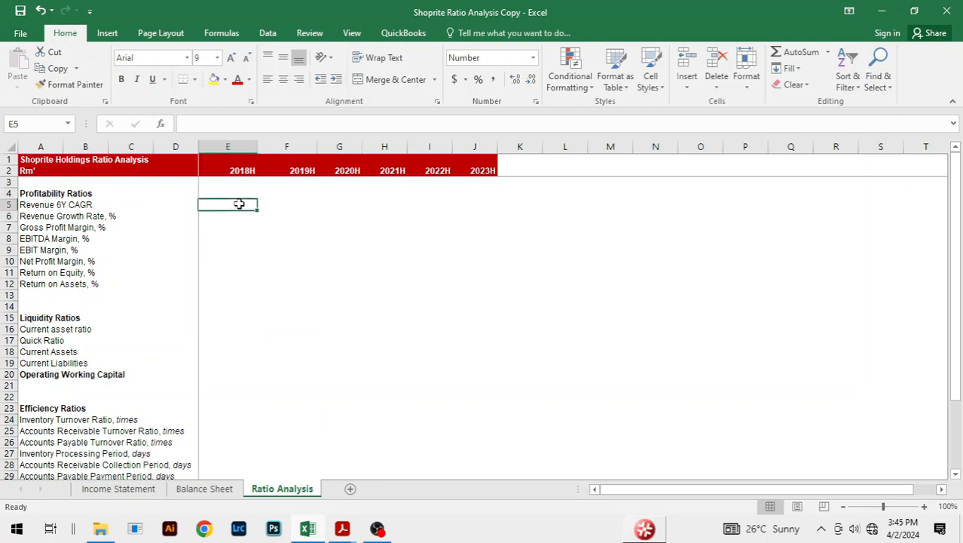
pyautogui.press('Right')
pyautogui.press('Right')
pyautogui.press('Right')
pyautogui.press('Right')
pyautogui.press('Right')
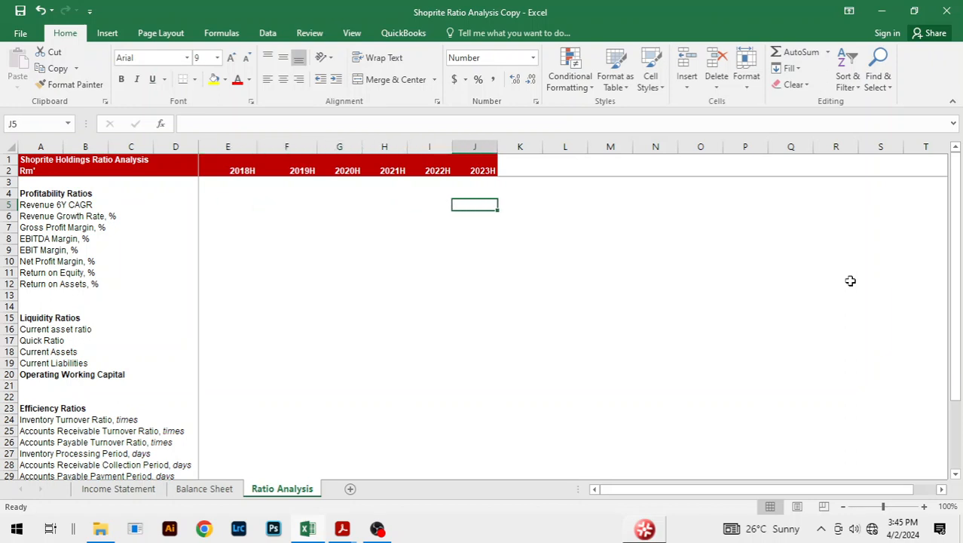
pyautogui.write('=')
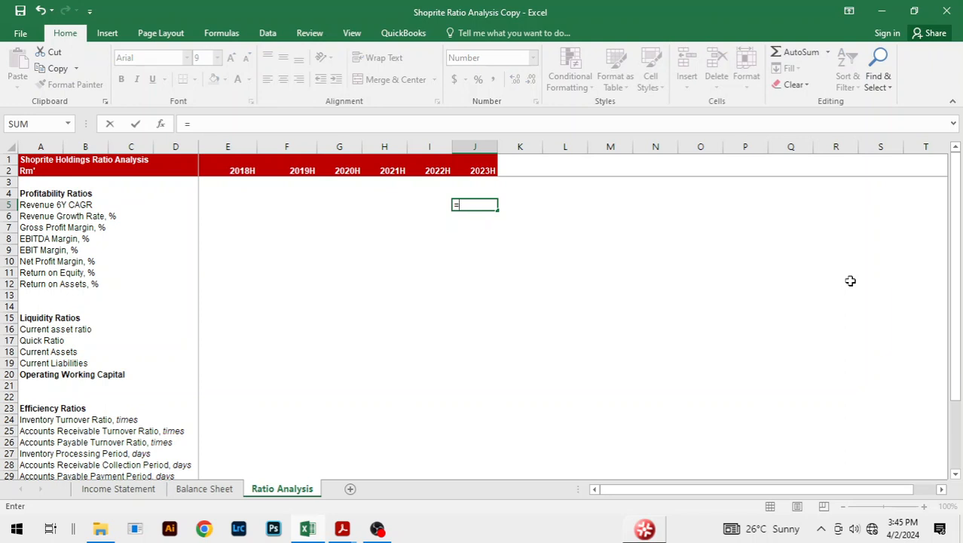
pyautogui.write('(')
pyautogui.hotkey('ctrl', 'pageup')
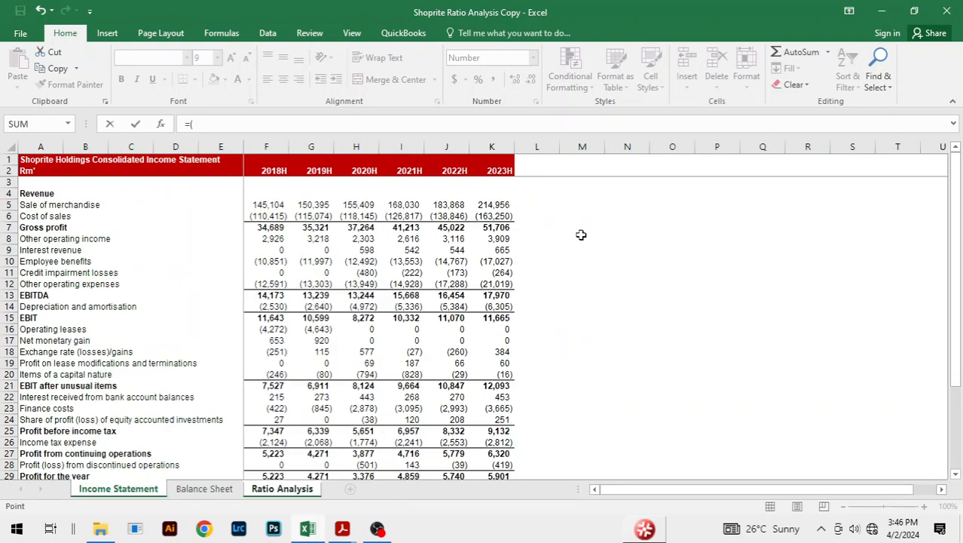
pyautogui.click(490, 204)
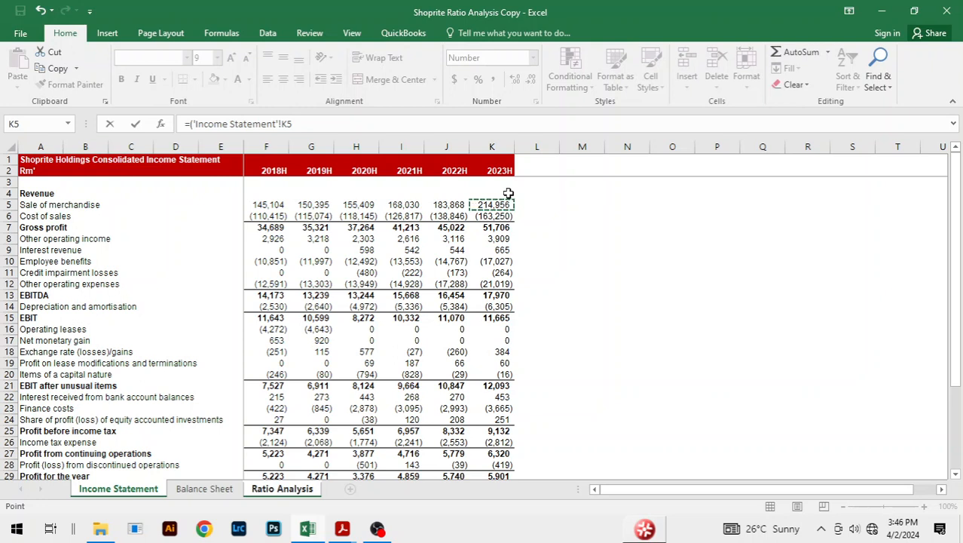
pyautogui.write('/')
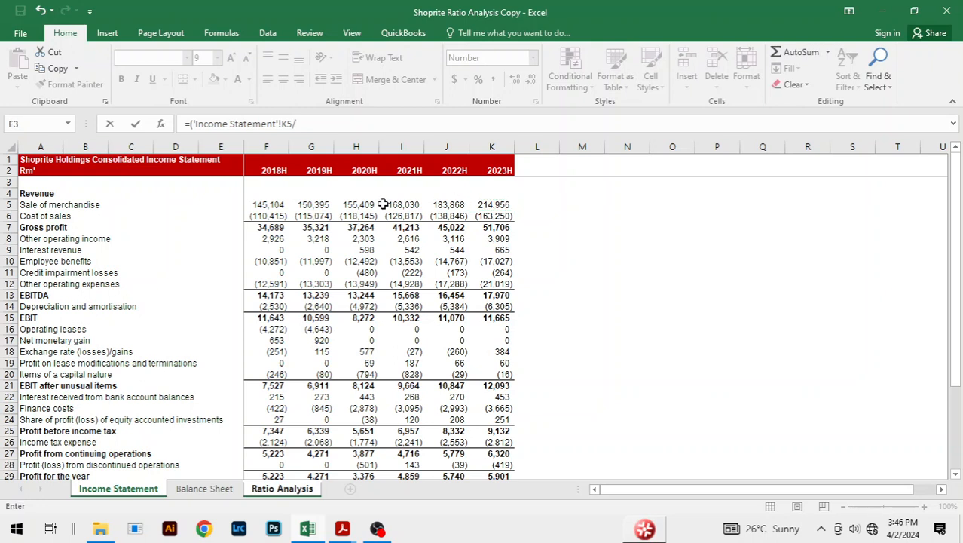
pyautogui.click(268, 204)
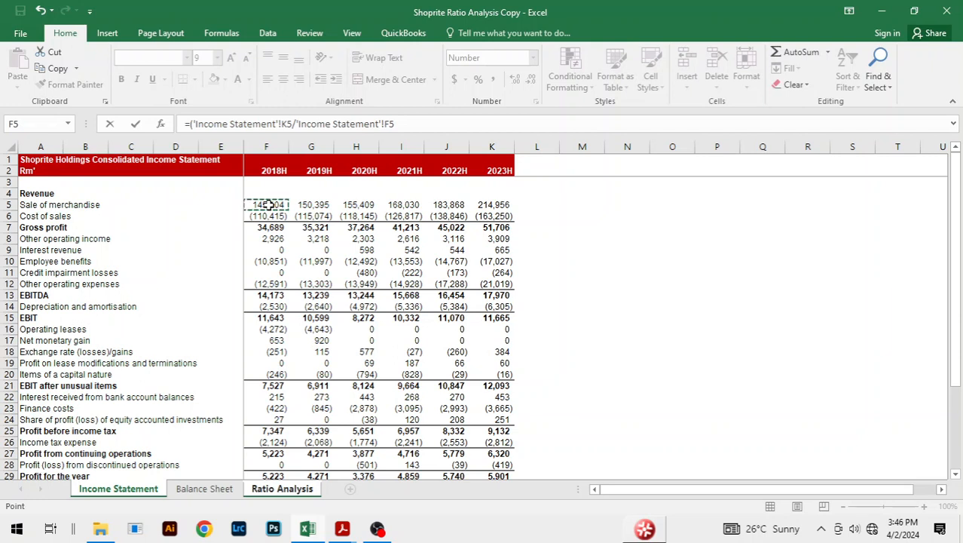
pyautogui.write(')^(1/6')
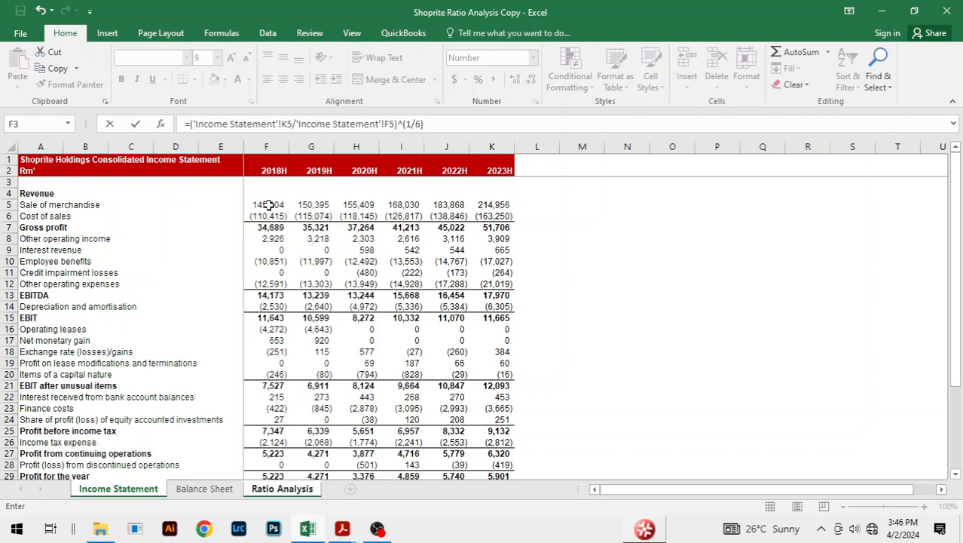
pyautogui.write(')-1')
pyautogui.press('Return')
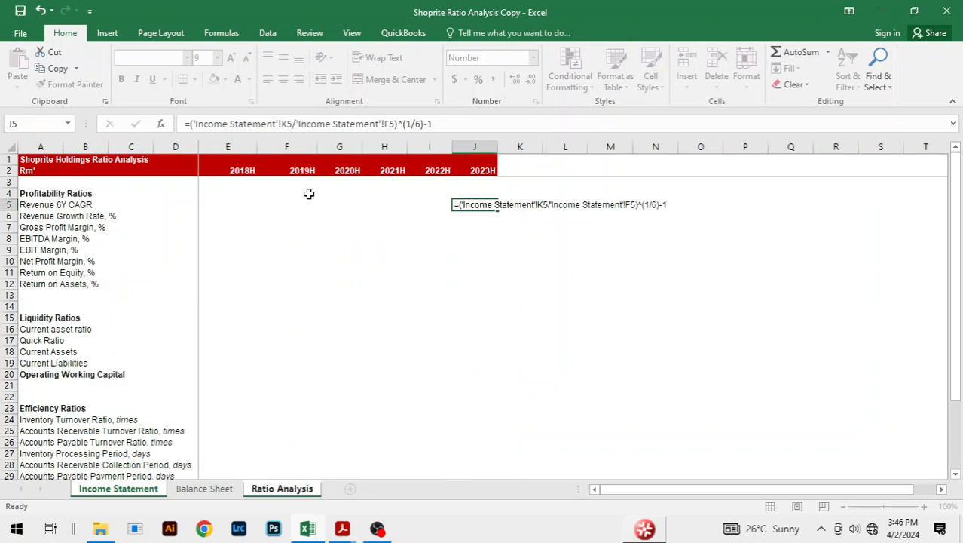
# Format the Revenue 6Y CAGR result in J5 as a percentage.
pyautogui.click(486, 203)
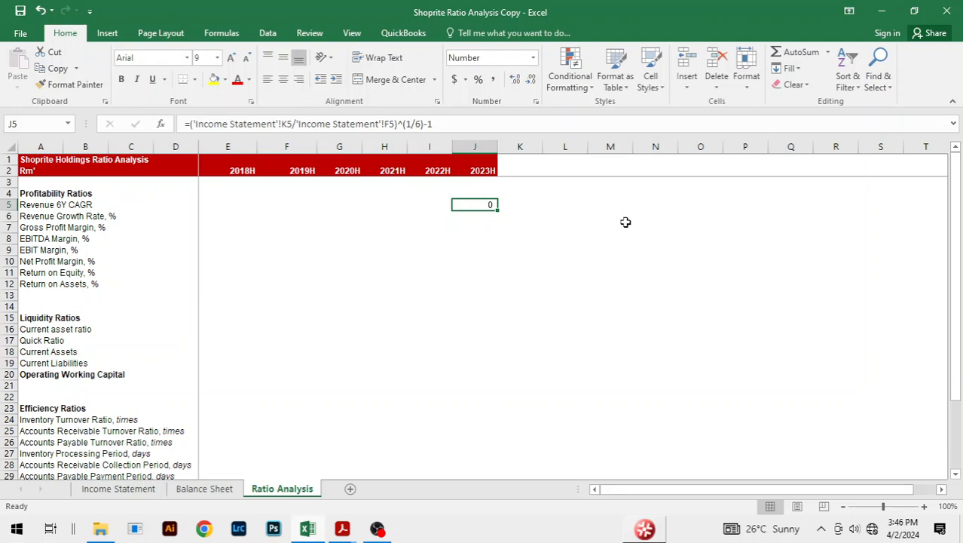
pyautogui.hotkey('ctrl', 'shift', '5')
pyautogui.click(495, 235)
pyautogui.click(521, 227)
pyautogui.click(521, 216)
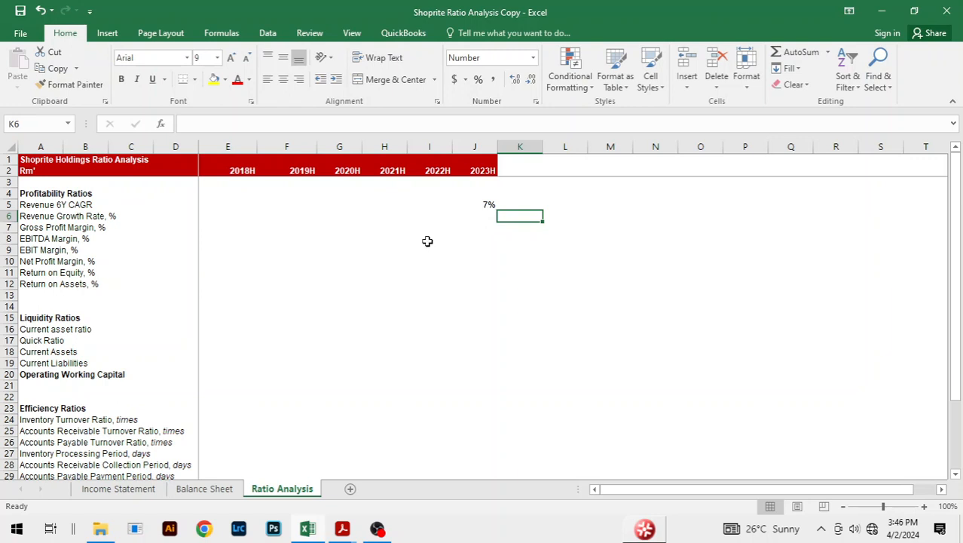
# Shade the Revenue 6Y CAGR cell J5 with the lightest grey theme fill.
pyautogui.moveTo(220, 215); pyautogui.dragTo(221, 210)
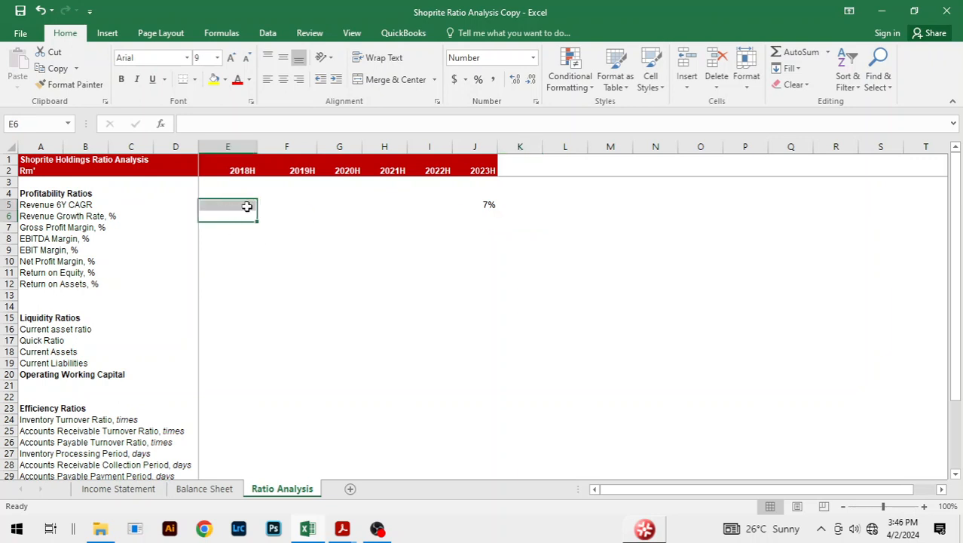
pyautogui.click(247, 206)
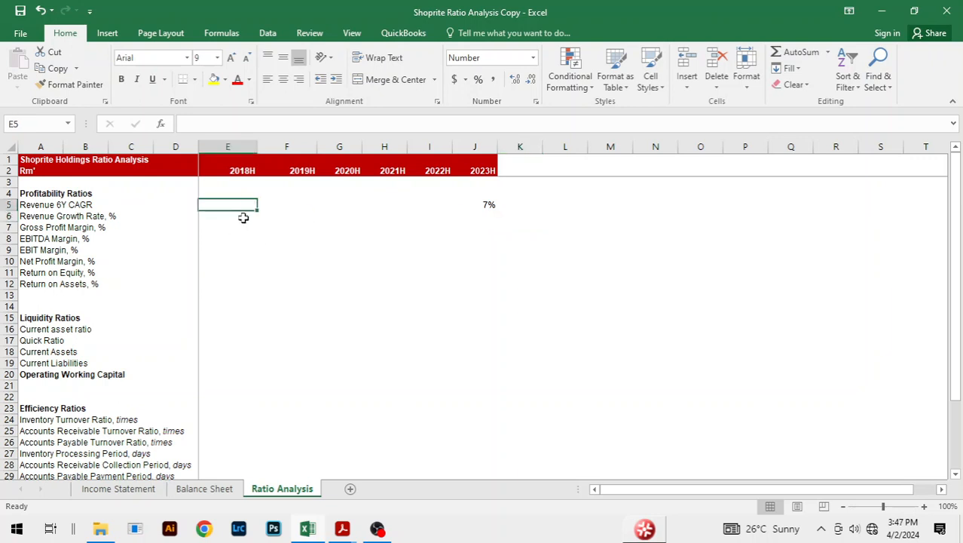
pyautogui.click(243, 218)
pyautogui.press('Up')
pyautogui.press('Right')
pyautogui.press('Right')
pyautogui.press('Right')
pyautogui.press('Right')
pyautogui.press('Right')
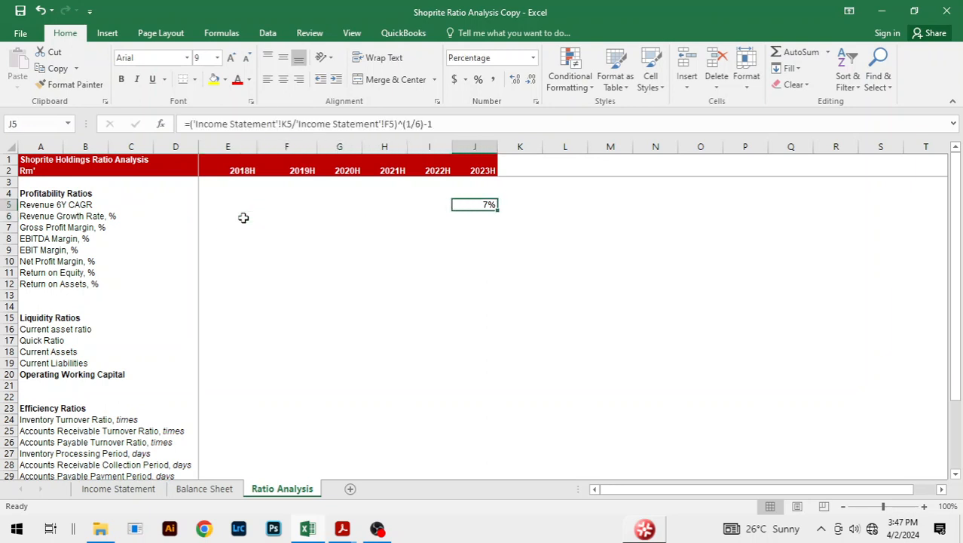
pyautogui.hotkey('alt', 'h')
pyautogui.press('h')
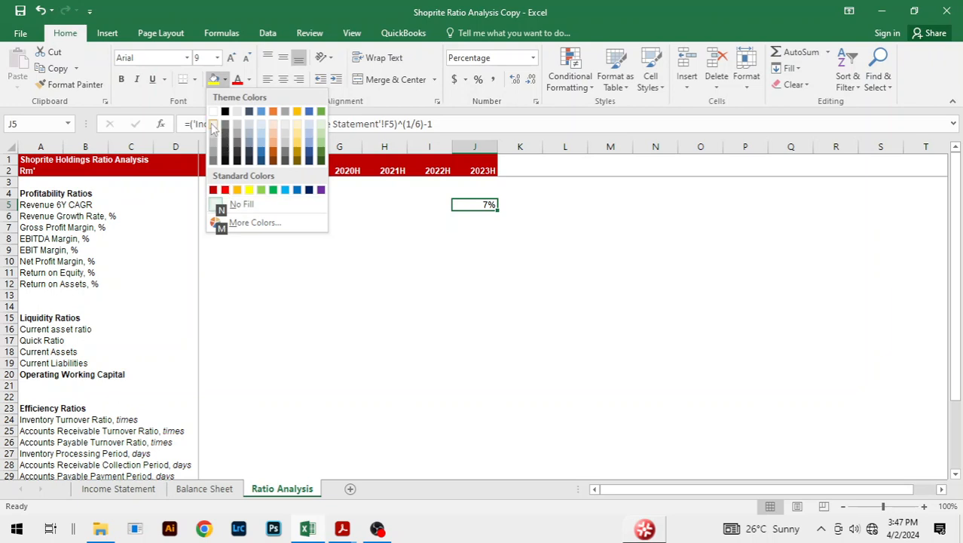
pyautogui.click(213, 126)
pyautogui.moveTo(486, 263); pyautogui.dragTo(520, 261)
pyautogui.click(550, 242)
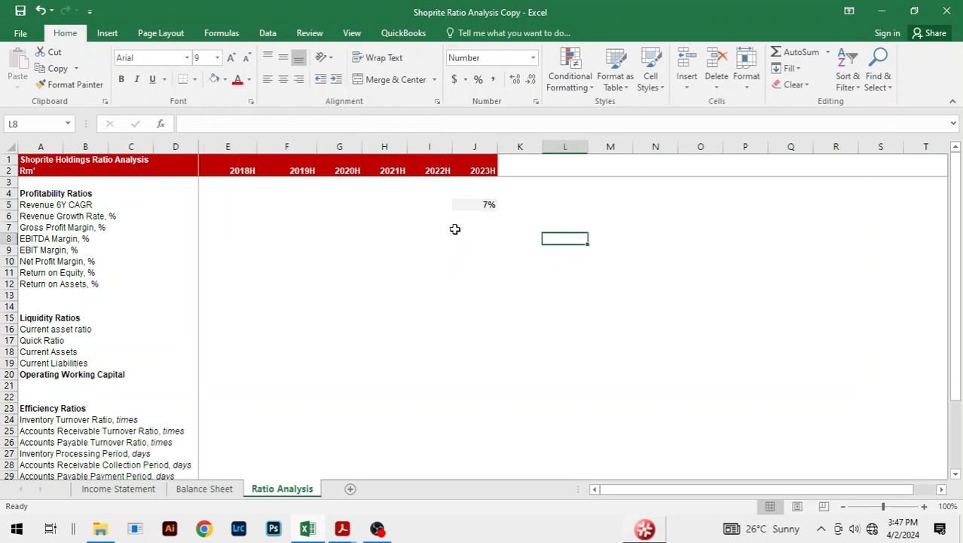
# Calculate the 2019 Revenue Growth Rate in F6 with ='Income Statement'!G5/'Income Statement'!F5-1.
pyautogui.click(456, 226)
pyautogui.press('Up')
pyautogui.press('Left')
pyautogui.press('Left')
pyautogui.press('Left')
pyautogui.press('Left')
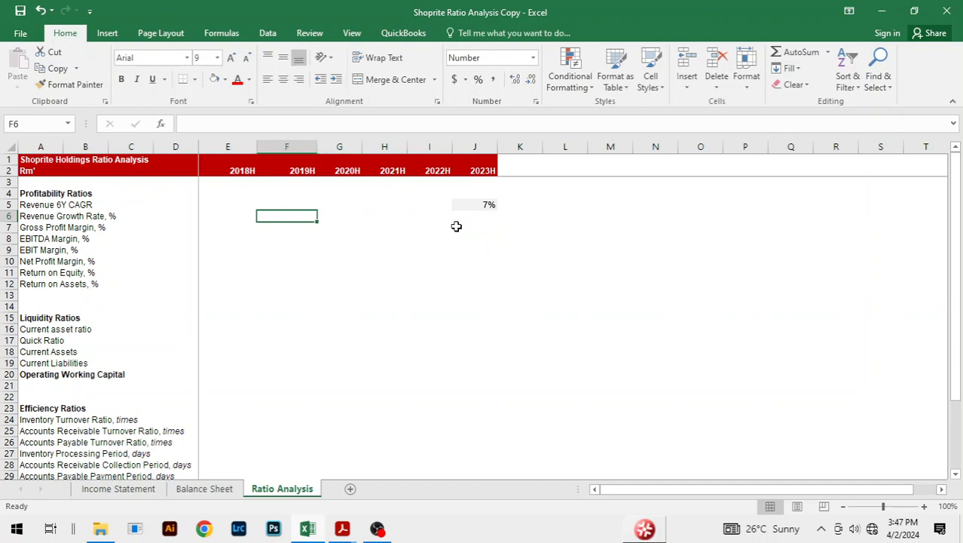
pyautogui.write('=')
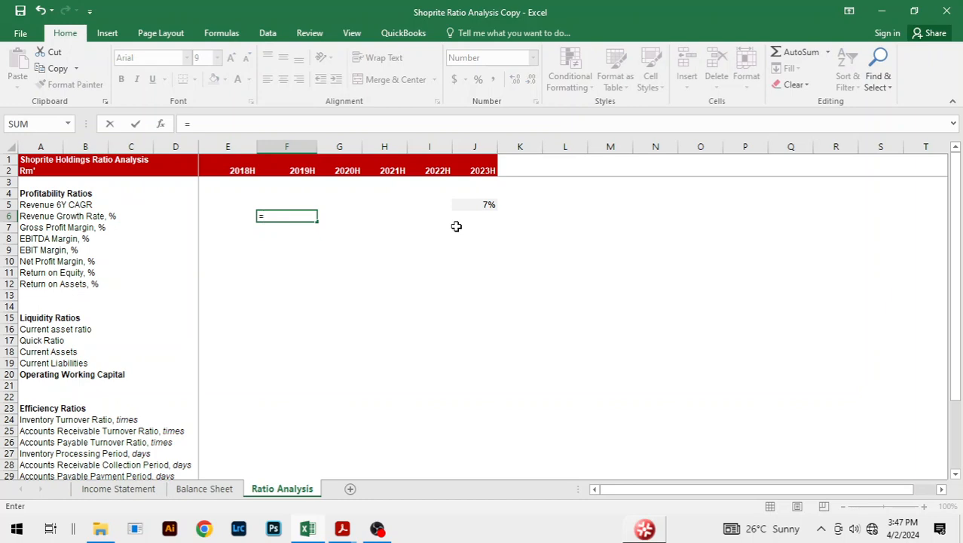
pyautogui.hotkey('ctrl', 'pageup')
pyautogui.hotkey('ctrl', 'pageup')
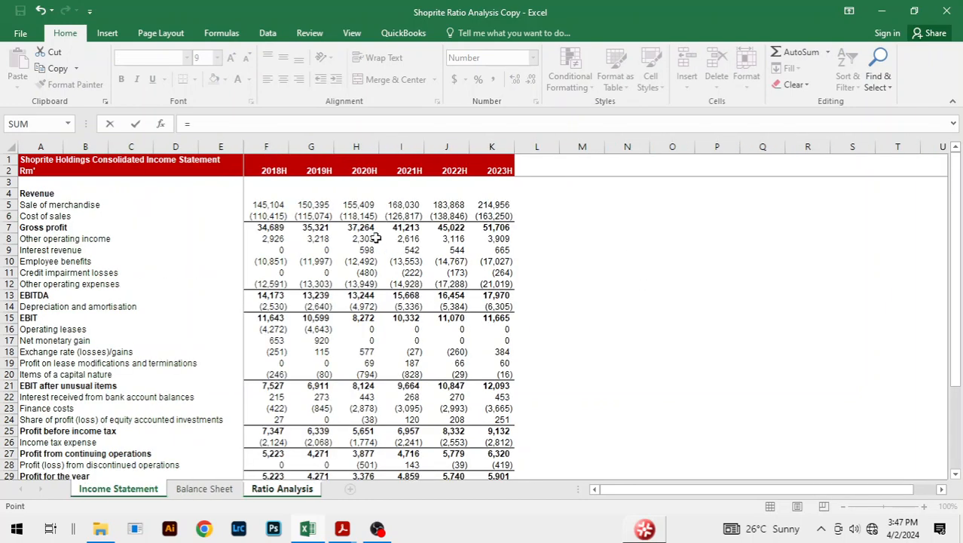
pyautogui.click(312, 204)
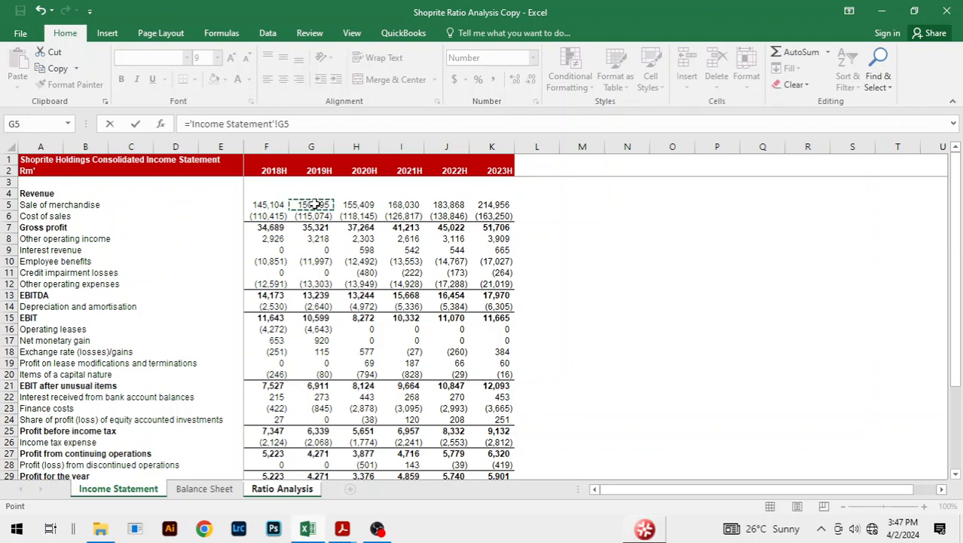
pyautogui.write('/')
pyautogui.click(264, 203)
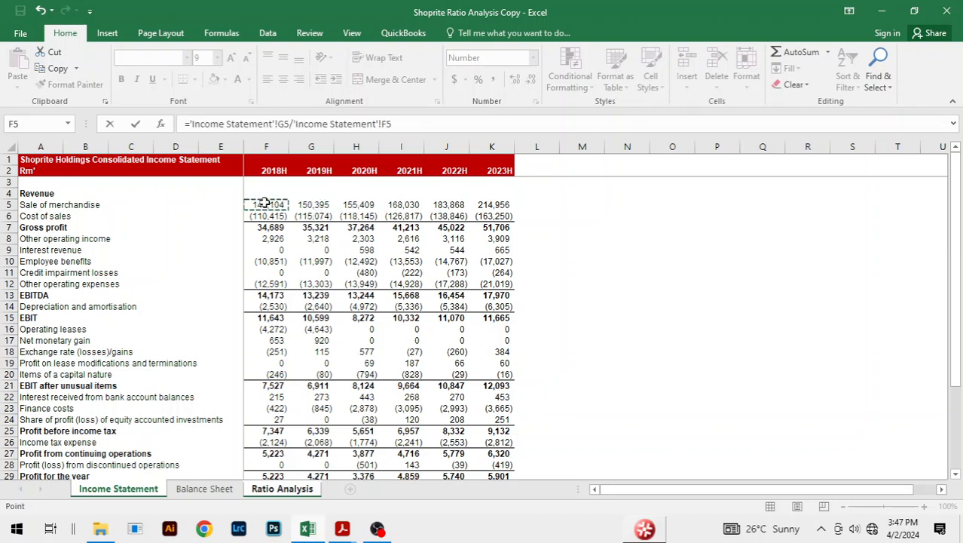
pyautogui.write('-1')
pyautogui.press('Return')
pyautogui.press('Up')
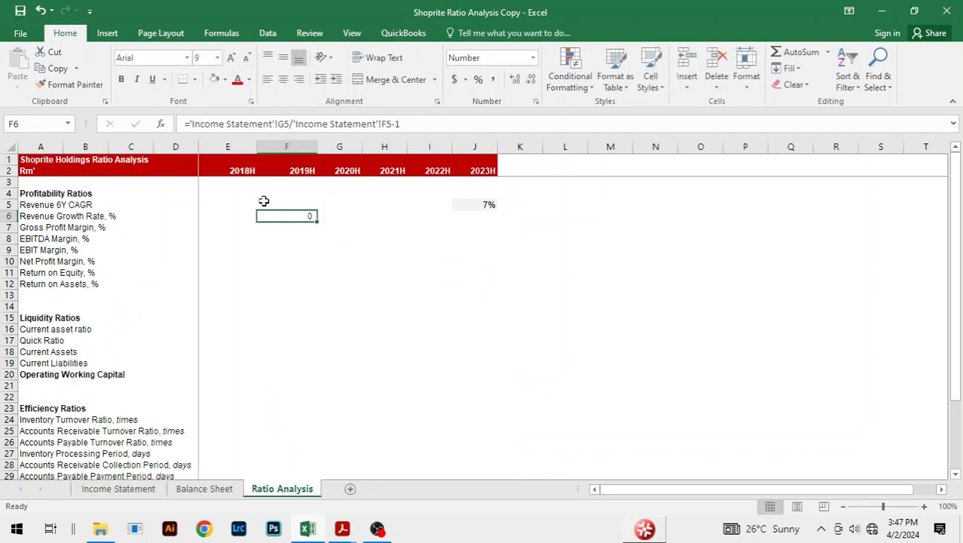
# Fill the Revenue Growth Rate formula from F6 across to J6 and format the range as percentages.
pyautogui.hotkey('shift', 'Right')
pyautogui.hotkey('shift', 'Right')
pyautogui.hotkey('shift', 'Right')
pyautogui.hotkey('shift', 'Right')
pyautogui.hotkey('ctrl', 'r')
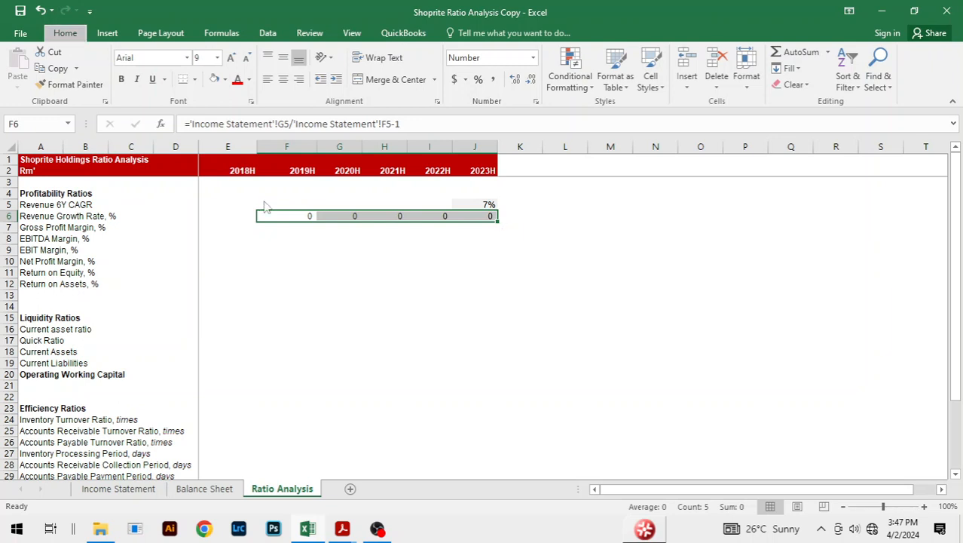
pyautogui.hotkey('ctrl', 'shift', '5')
pyautogui.click(540, 265)
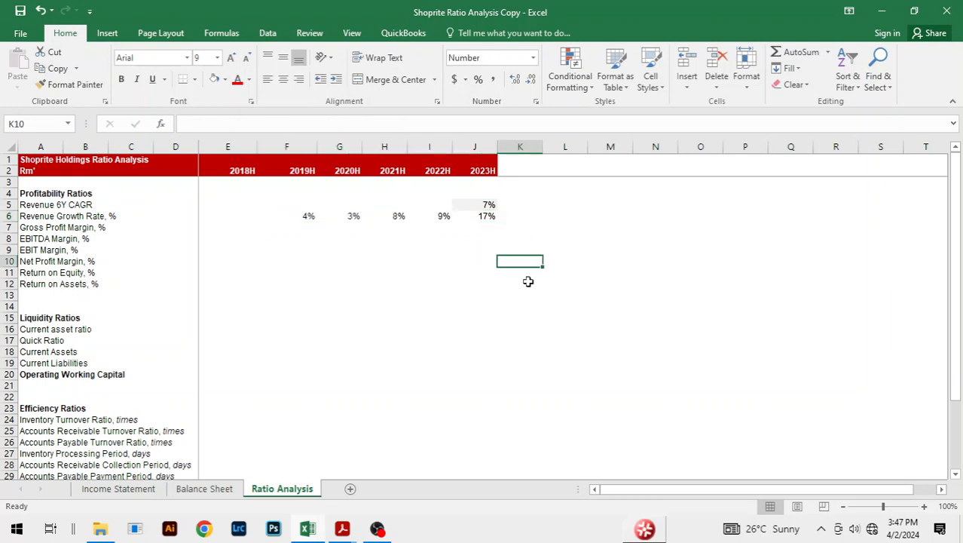
# Calculate the 2018 Gross Profit Margin in E7 with ='Income Statement'!F7/'Income Statement'!F5.
pyautogui.click(415, 272)
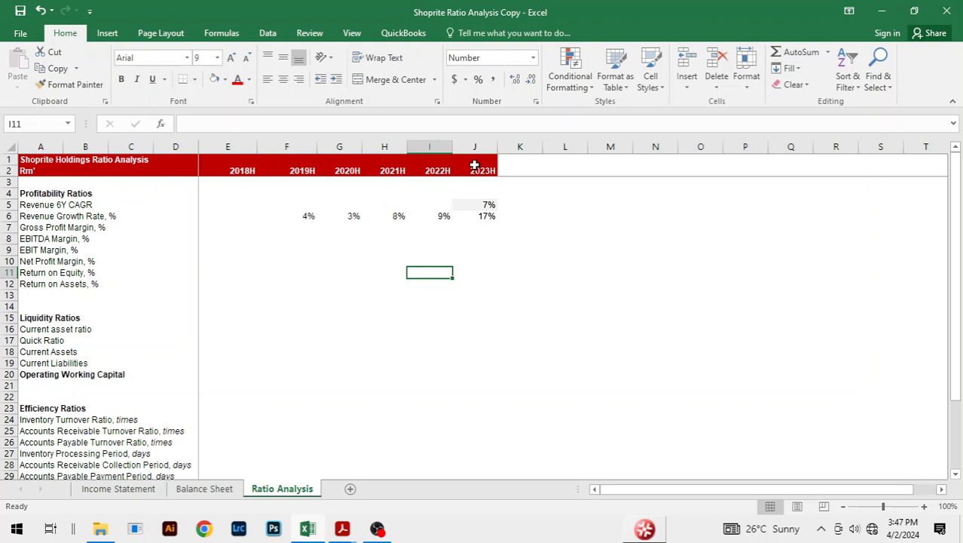
pyautogui.click(424, 235)
pyautogui.click(488, 229)
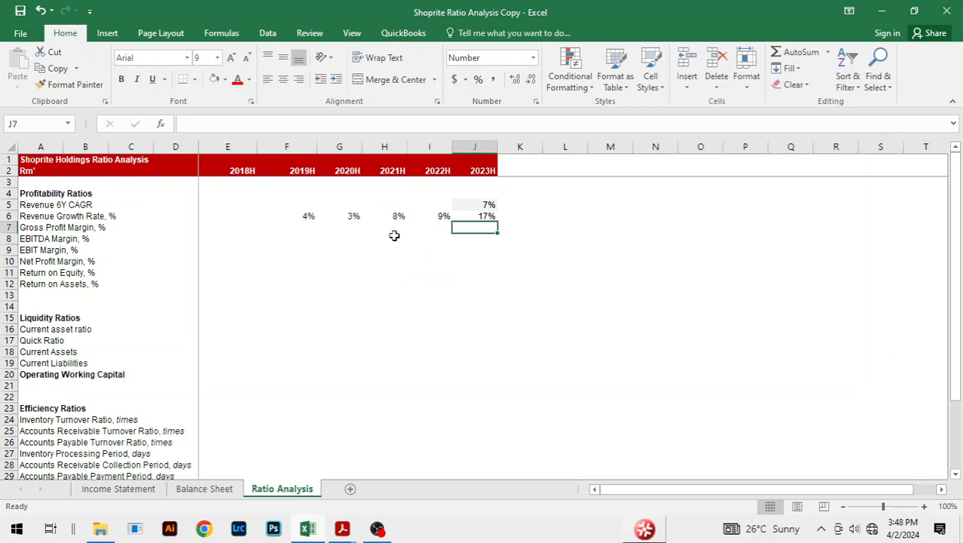
pyautogui.click(232, 220)
pyautogui.click(243, 230)
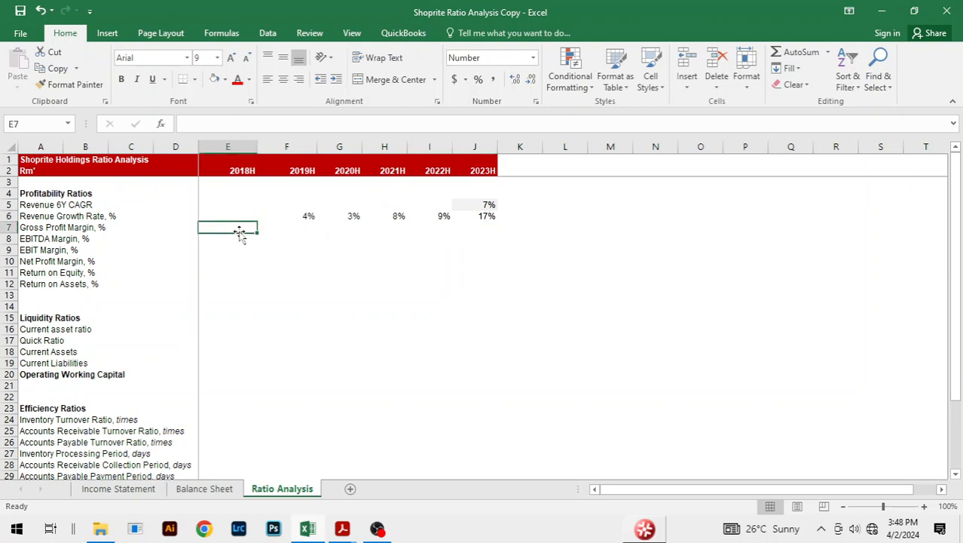
pyautogui.write('=')
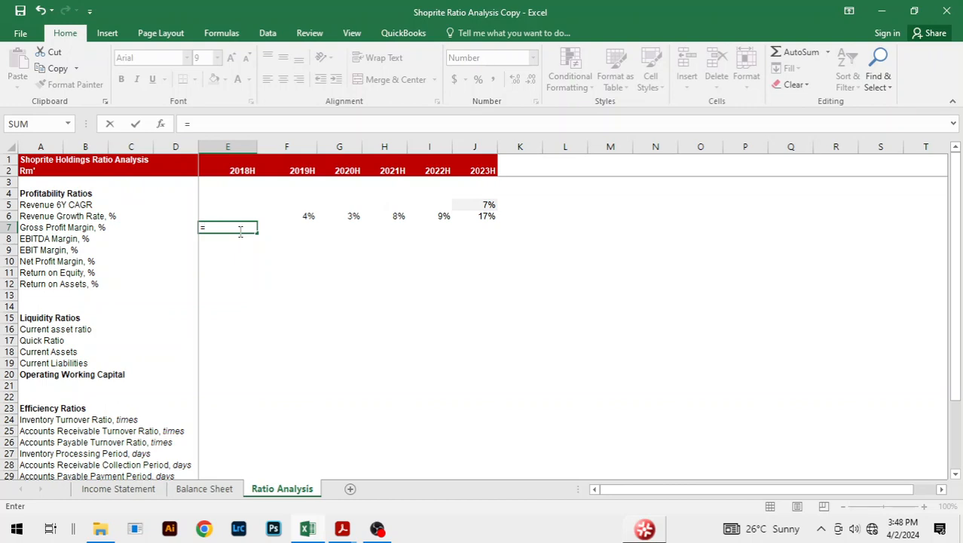
pyautogui.hotkey('ctrl', 'pageup')
pyautogui.hotkey('ctrl', 'pageup')
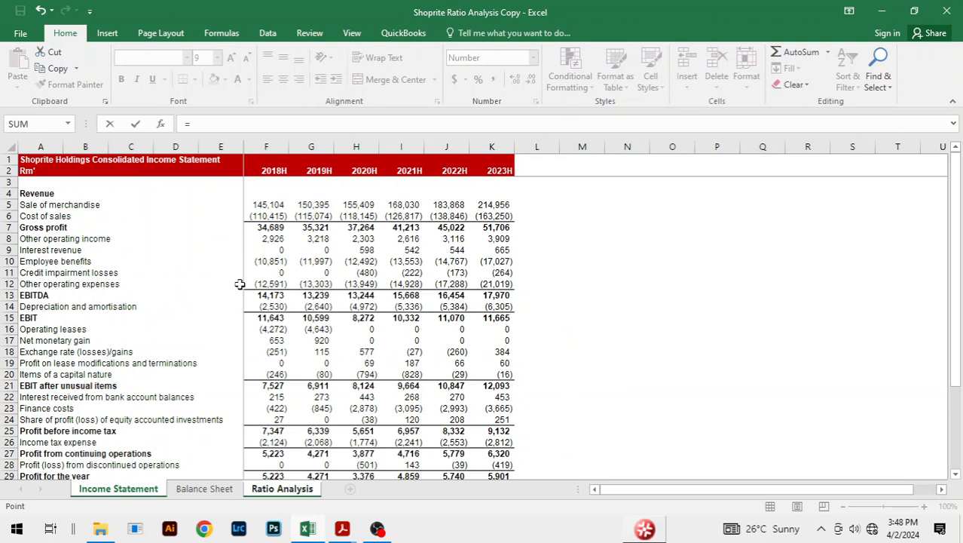
pyautogui.click(269, 228)
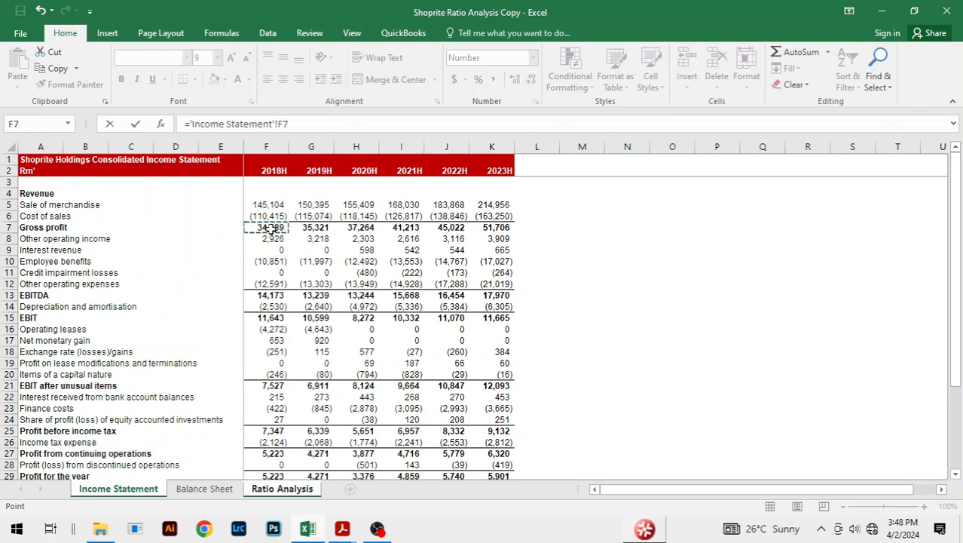
pyautogui.write('/')
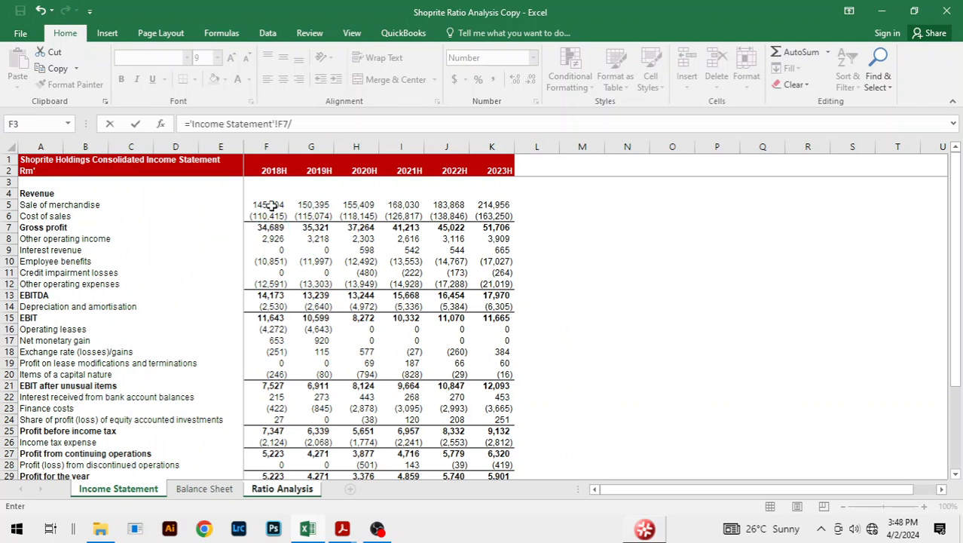
pyautogui.click(269, 203)
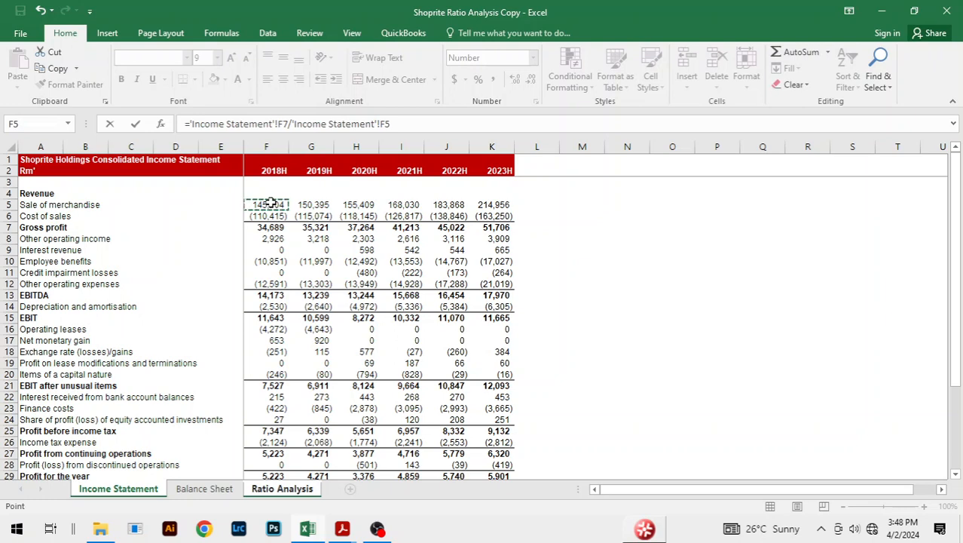
pyautogui.press('Return')
pyautogui.press('Up')
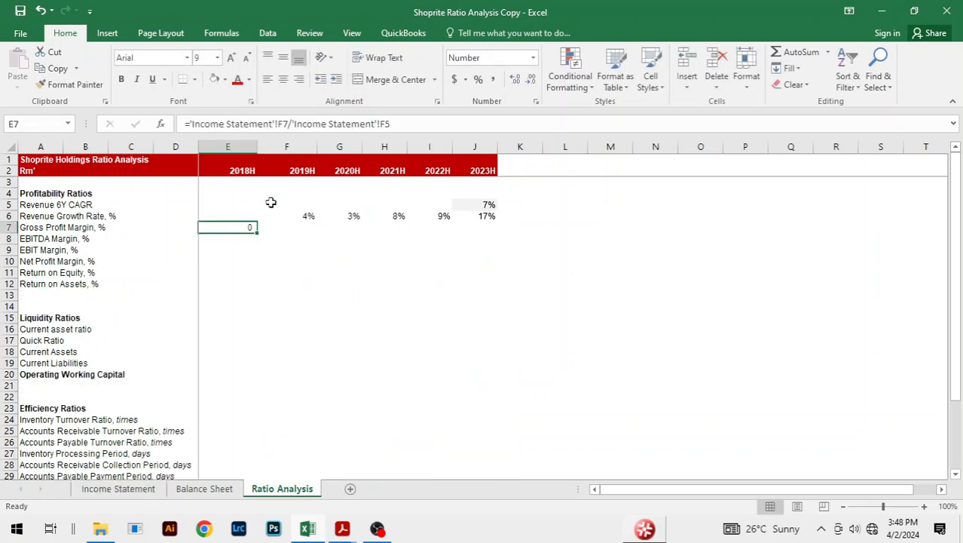
# Format E7 as a percentage and fill the Gross Profit Margin formula across to J7.
pyautogui.hotkey('ctrl', 'shift', '5')
pyautogui.hotkey('shift', 'Right')
pyautogui.hotkey('shift', 'Right')
pyautogui.hotkey('shift', 'Right')
pyautogui.hotkey('shift', 'Right')
pyautogui.hotkey('shift', 'Right')
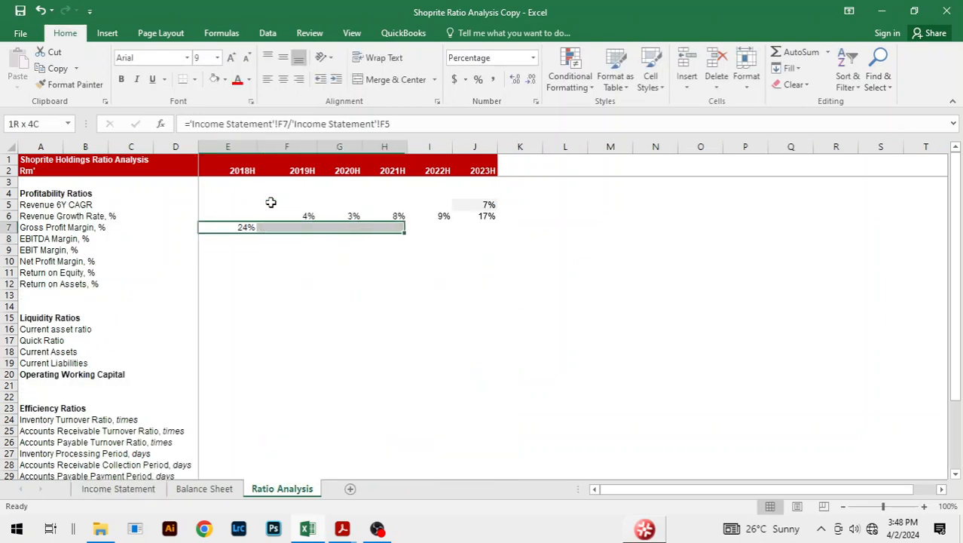
pyautogui.hotkey('ctrl', 'r')
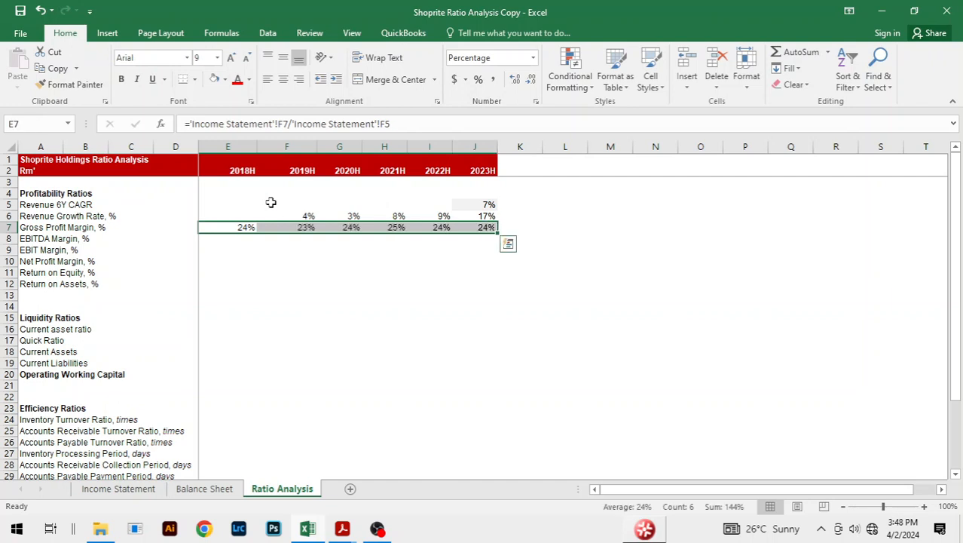
# Review the Gross Profit Margin row across 2018 to 2023, comparing the margins year by year.
pyautogui.click(379, 316)
pyautogui.click(423, 261)
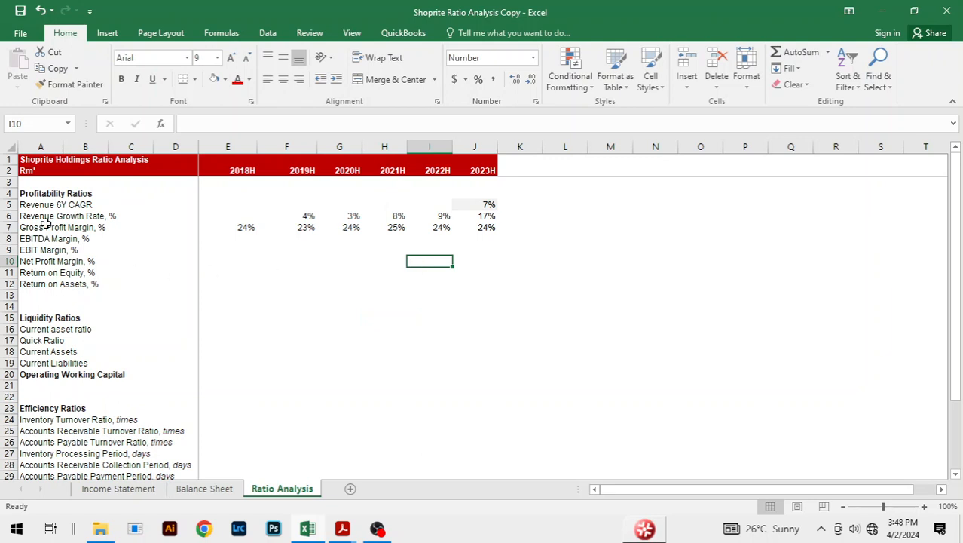
pyautogui.click(249, 230)
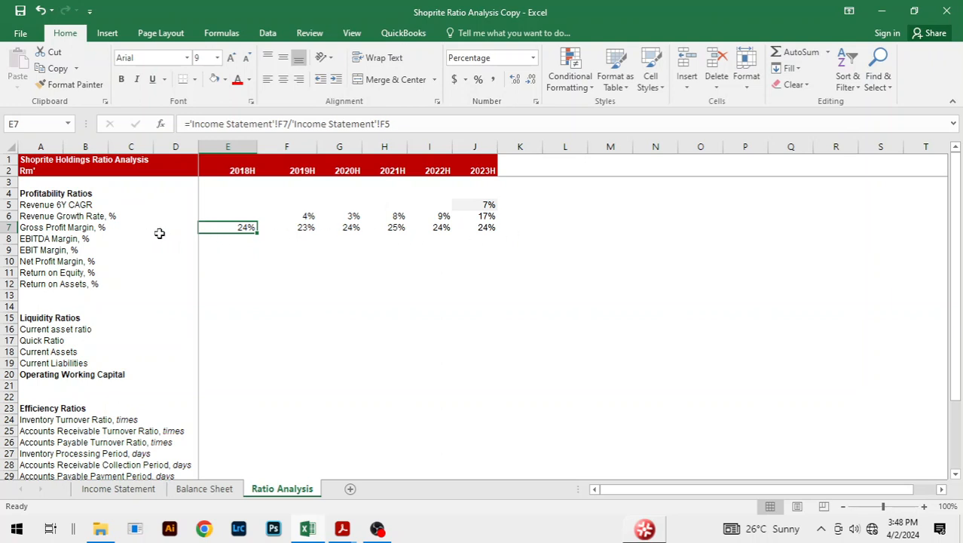
pyautogui.click(529, 226)
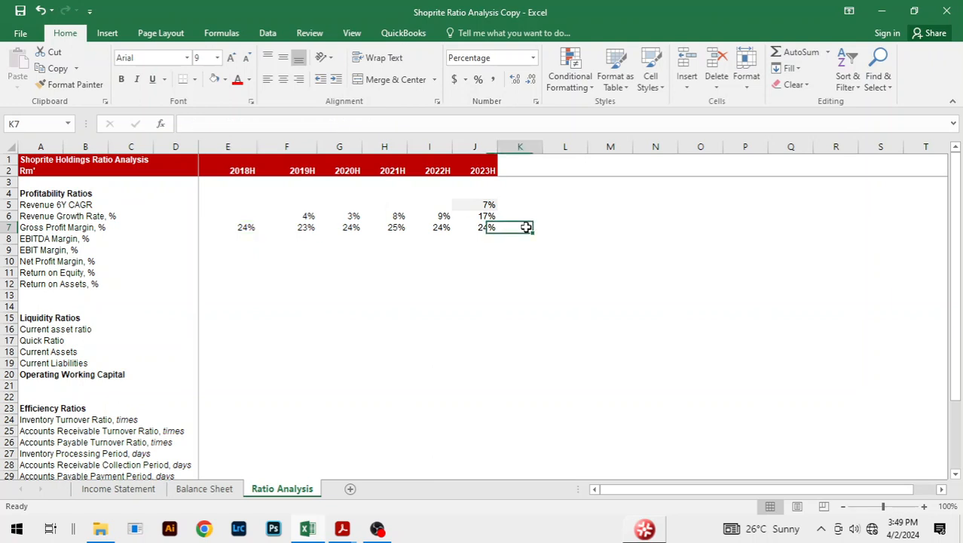
pyautogui.click(312, 273)
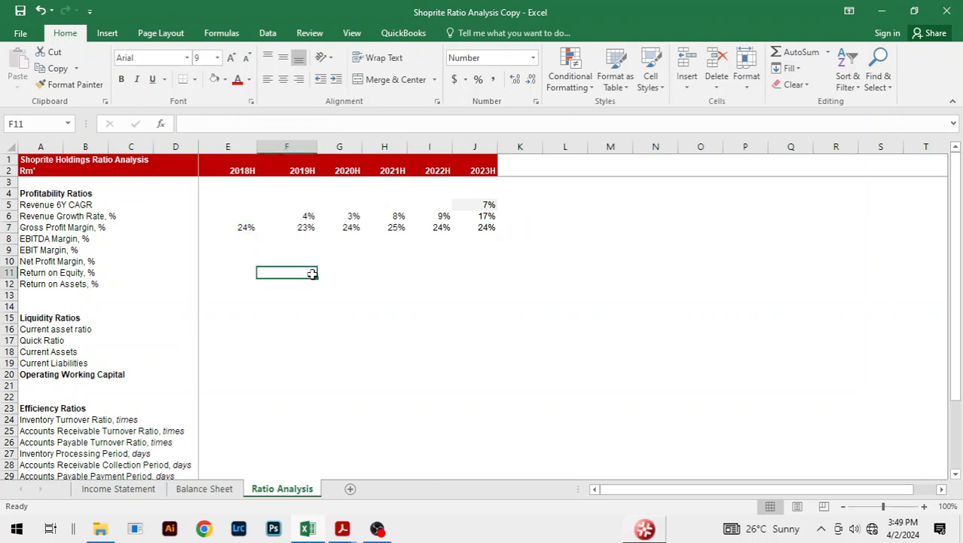
pyautogui.click(261, 240)
pyautogui.click(236, 231)
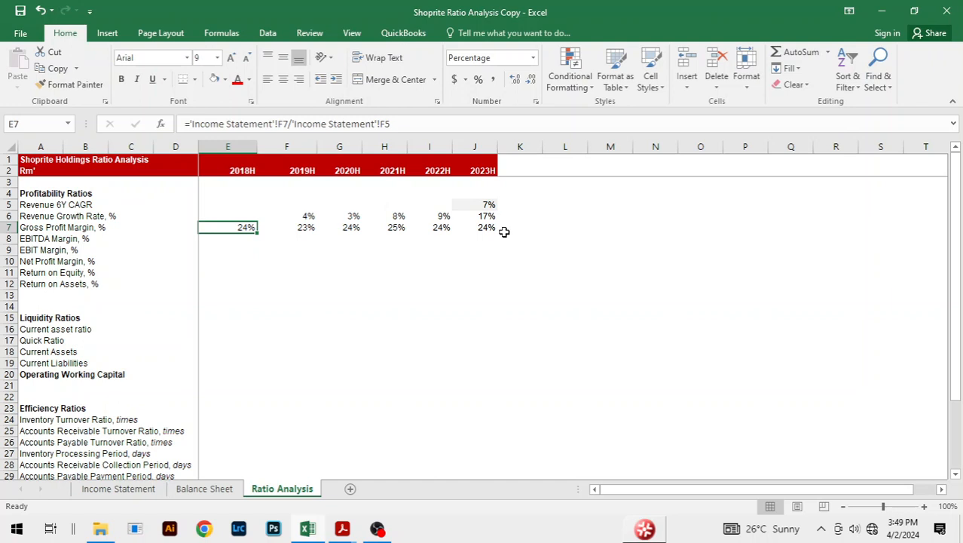
pyautogui.click(309, 229)
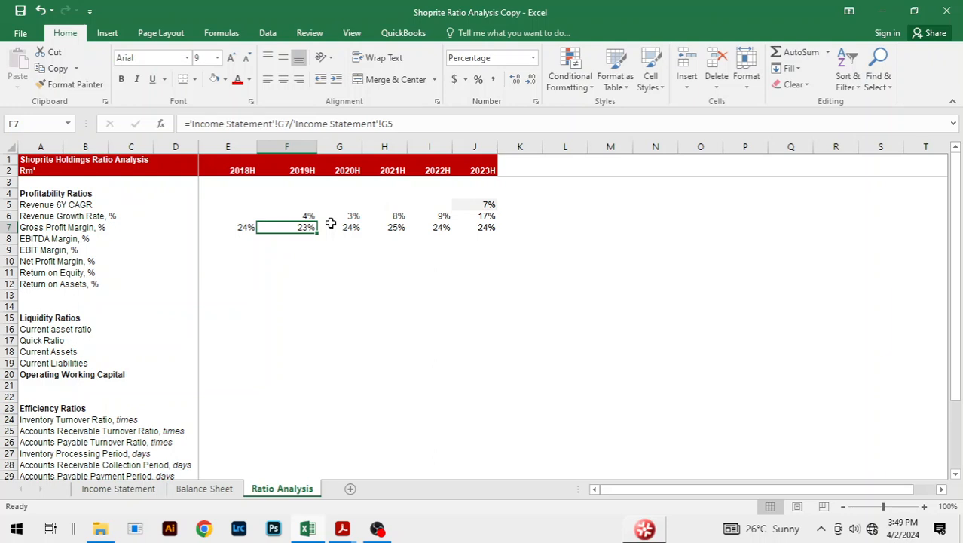
# Calculate the 2018 EBITDA Margin in E8 with ='Income Statement'!F13/'Income Statement'!F5.
pyautogui.click(232, 239)
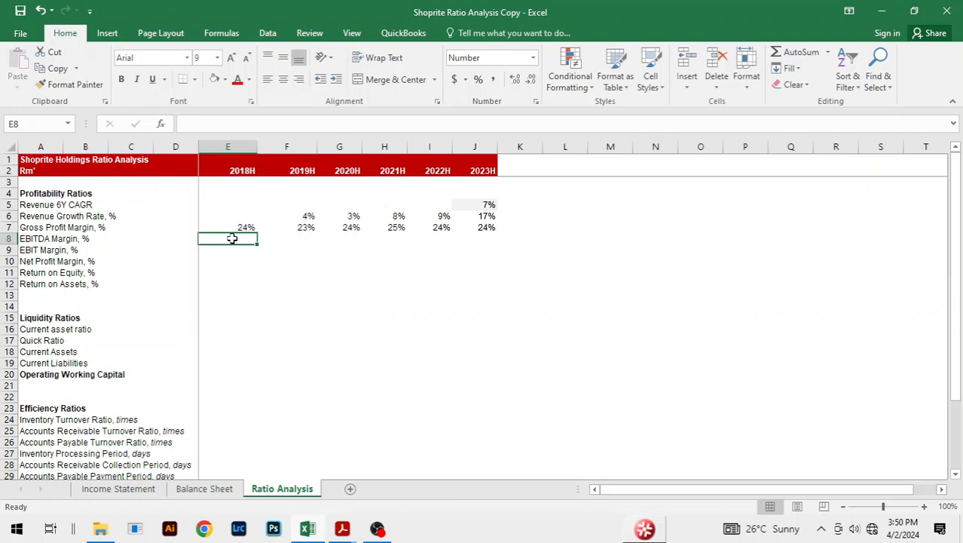
pyautogui.write('=')
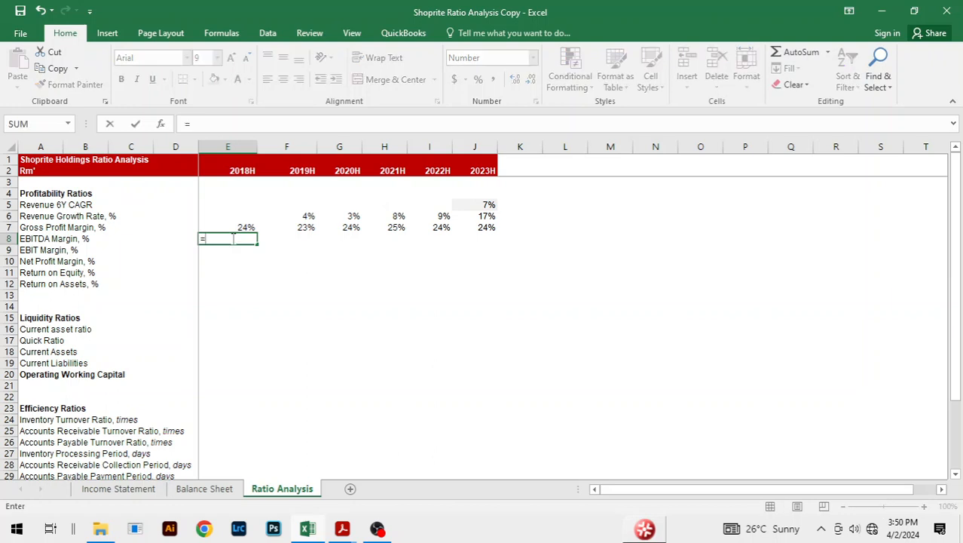
pyautogui.hotkey('ctrl', 'pageup')
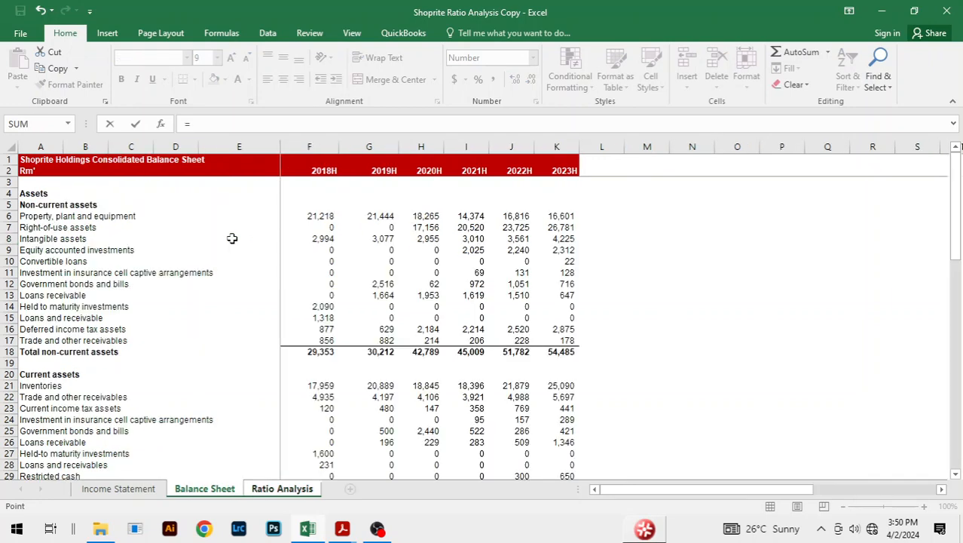
pyautogui.hotkey('ctrl', 'pageup')
pyautogui.click(277, 298)
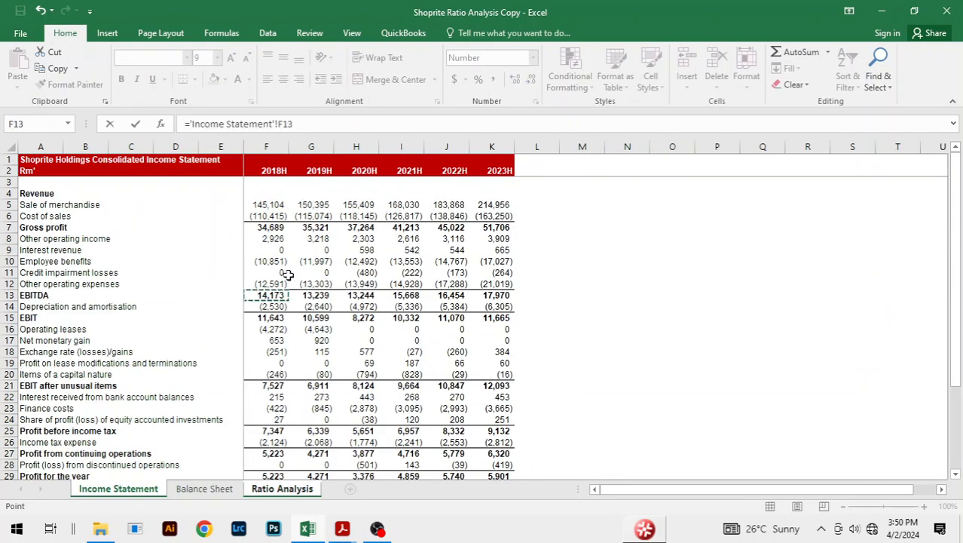
pyautogui.write('/')
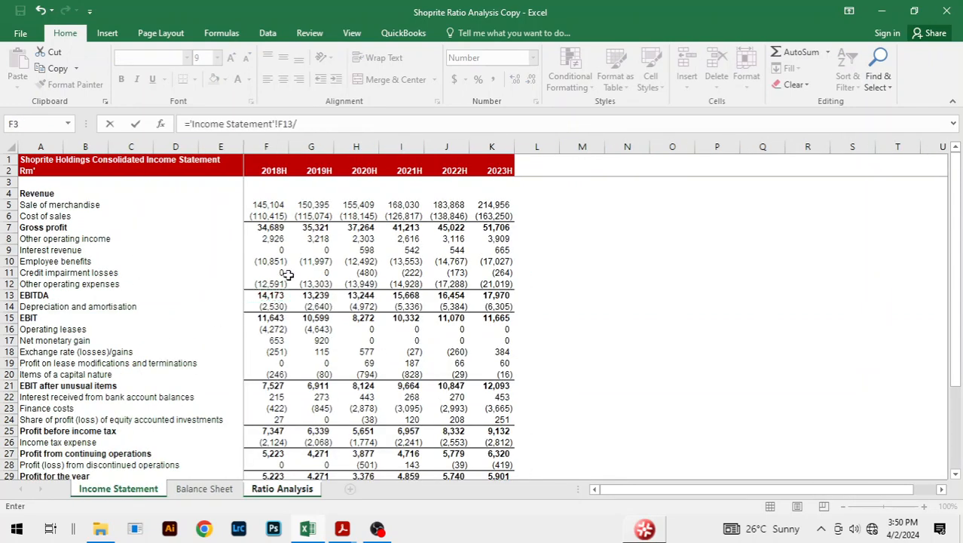
pyautogui.click(268, 204)
pyautogui.press('Return')
# Fill the EBITDA Margin formula from E8 across to J8 and format the range as percentages.
pyautogui.press('Up')
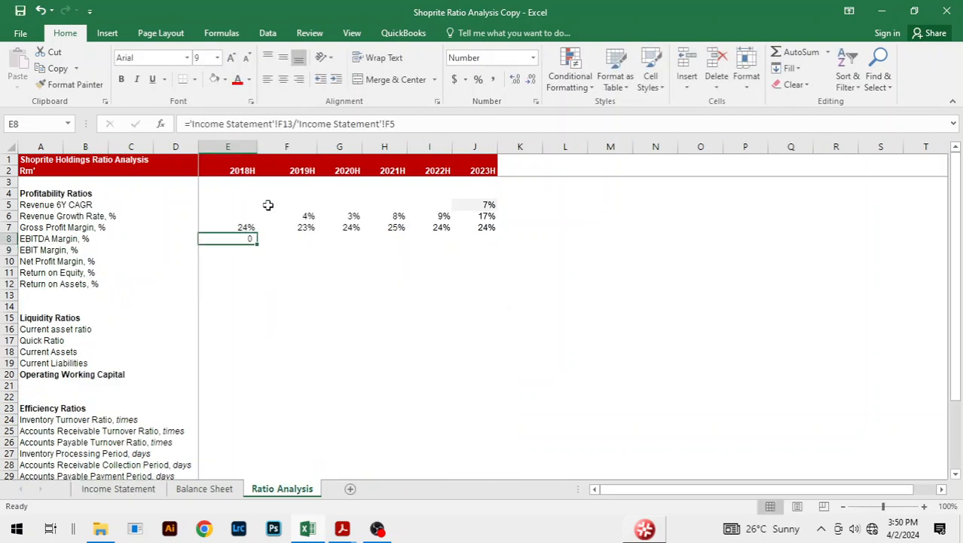
pyautogui.hotkey('shift', 'Right')
pyautogui.hotkey('shift', 'Right')
pyautogui.hotkey('shift', 'Right')
pyautogui.hotkey('shift', 'Right')
pyautogui.hotkey('shift', 'Right')
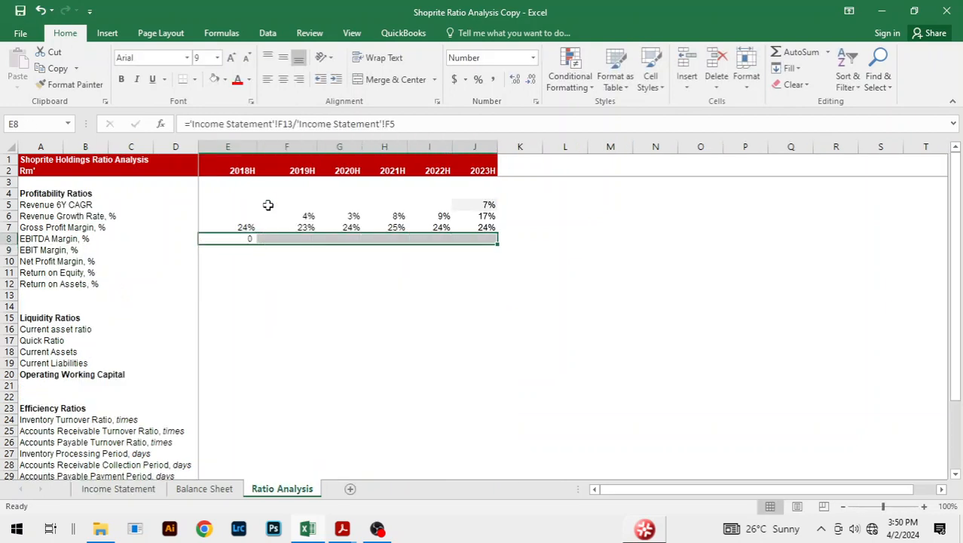
pyautogui.hotkey('ctrl', 'r')
pyautogui.hotkey('ctrl', 'shift', '5')
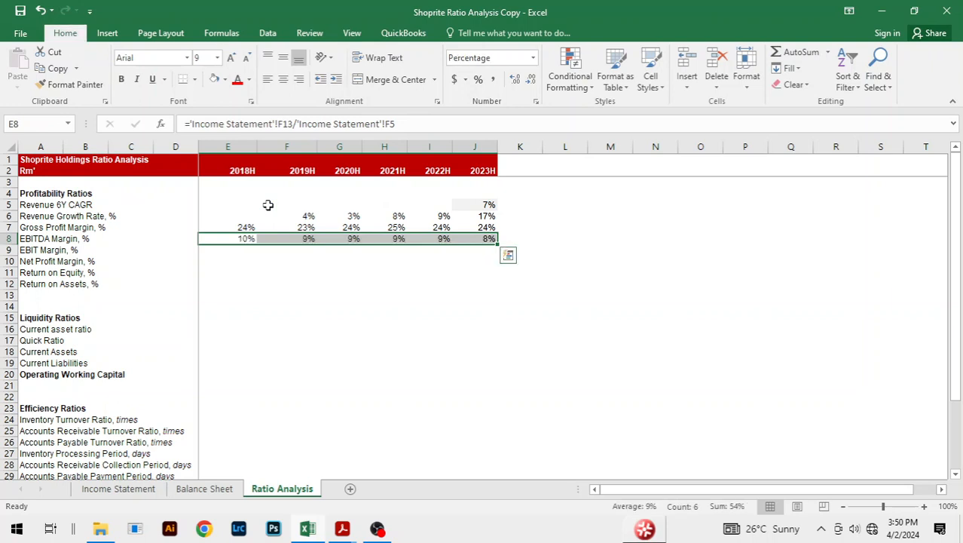
# Calculate the 2018 EBIT Margin in E9 with ='Income Statement'!F15/'Income Statement'!F5.
pyautogui.click(239, 247)
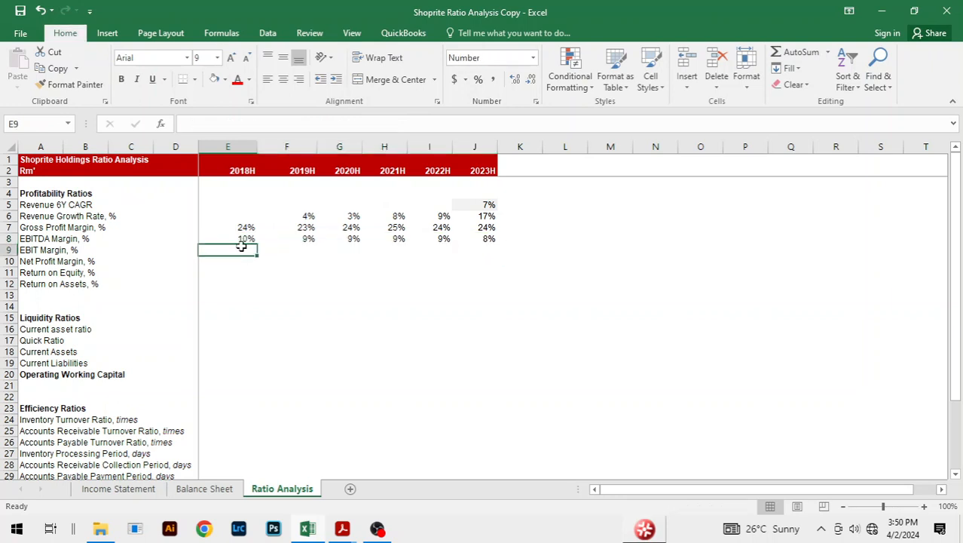
pyautogui.write('=')
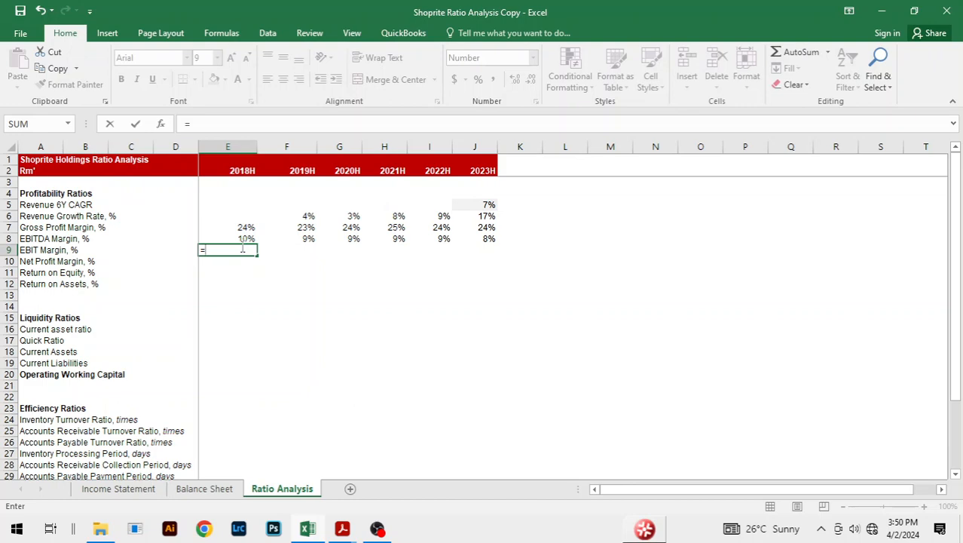
pyautogui.hotkey('ctrl', 'pageup')
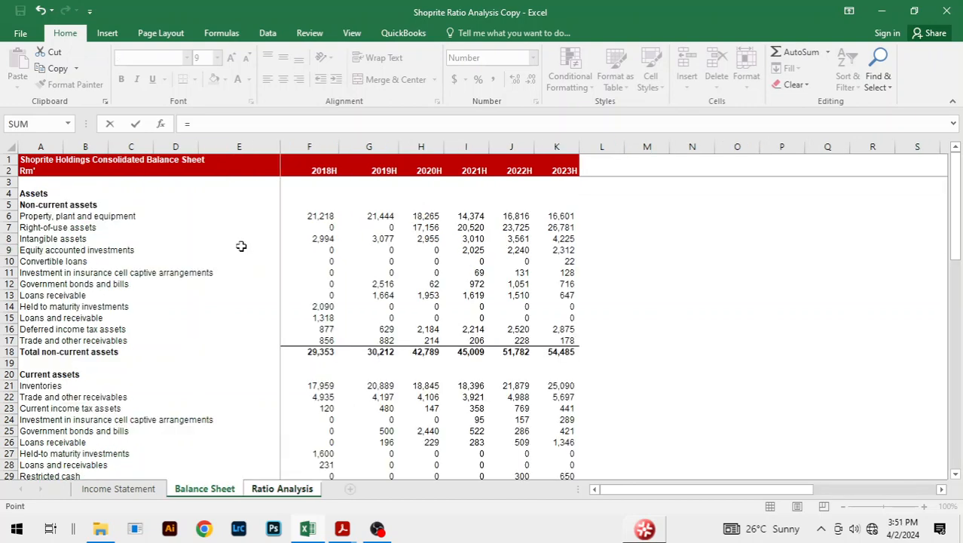
pyautogui.hotkey('ctrl', 'pageup')
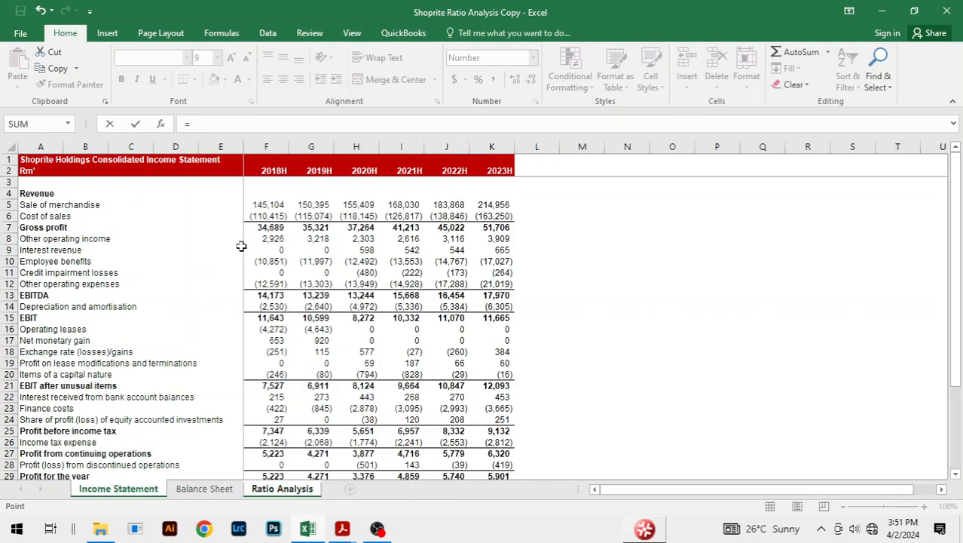
pyautogui.click(272, 317)
pyautogui.write('/')
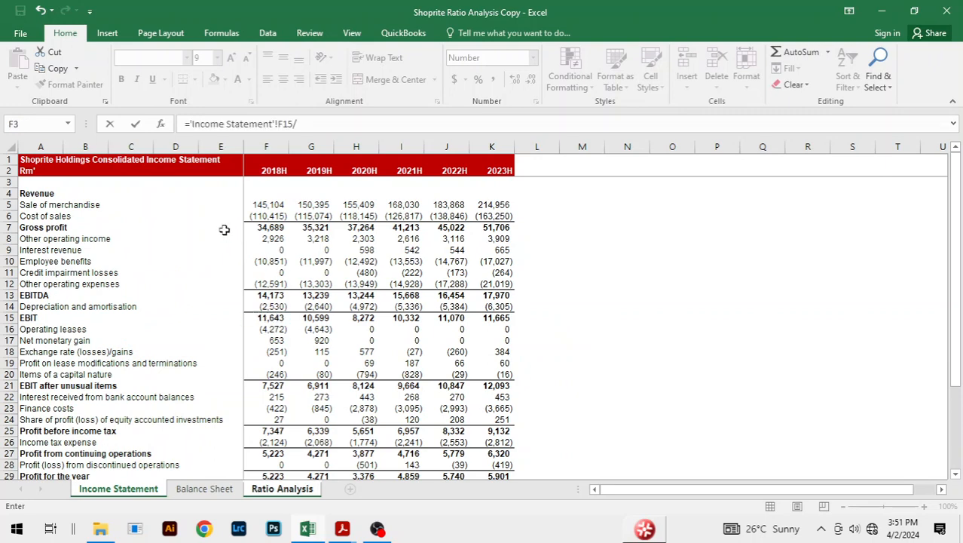
pyautogui.click(262, 205)
pyautogui.press('Return')
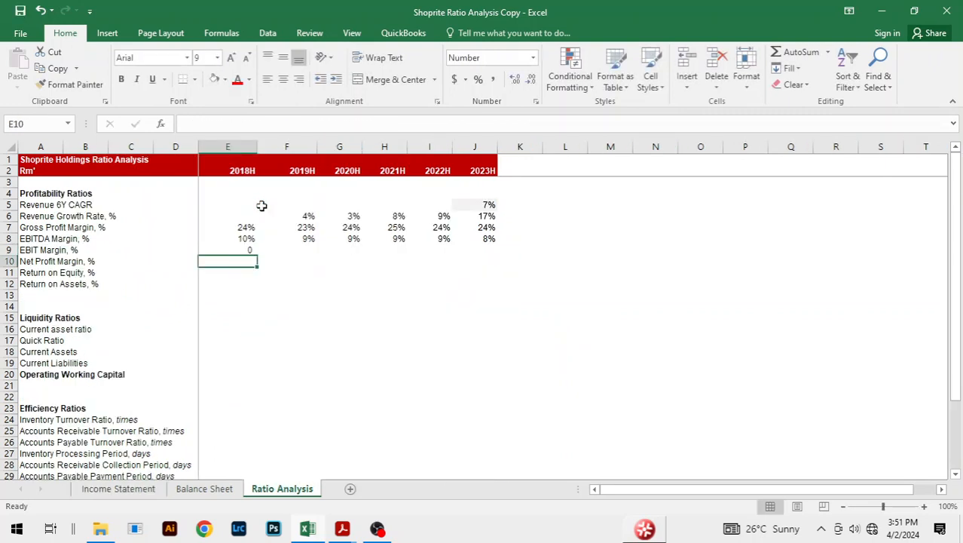
# Fill the EBIT Margin formula from E9 across to J9 and format the range as percentages.
pyautogui.press('Up')
pyautogui.hotkey('shift', 'Right')
pyautogui.hotkey('shift', 'Right')
pyautogui.hotkey('shift', 'Right')
pyautogui.hotkey('shift', 'Right')
pyautogui.hotkey('shift', 'Right')
pyautogui.hotkey('ctrl', 'r')
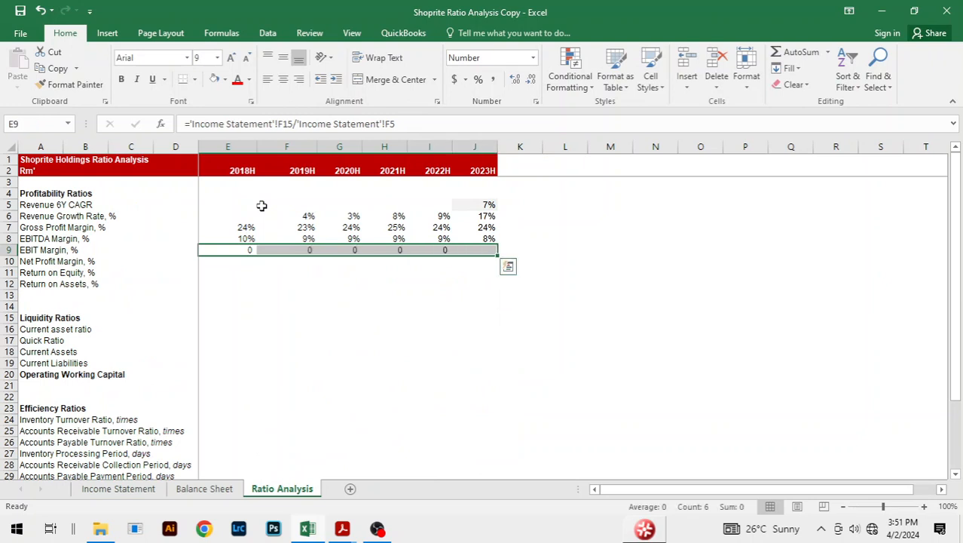
pyautogui.hotkey('ctrl', 'shift', '5')
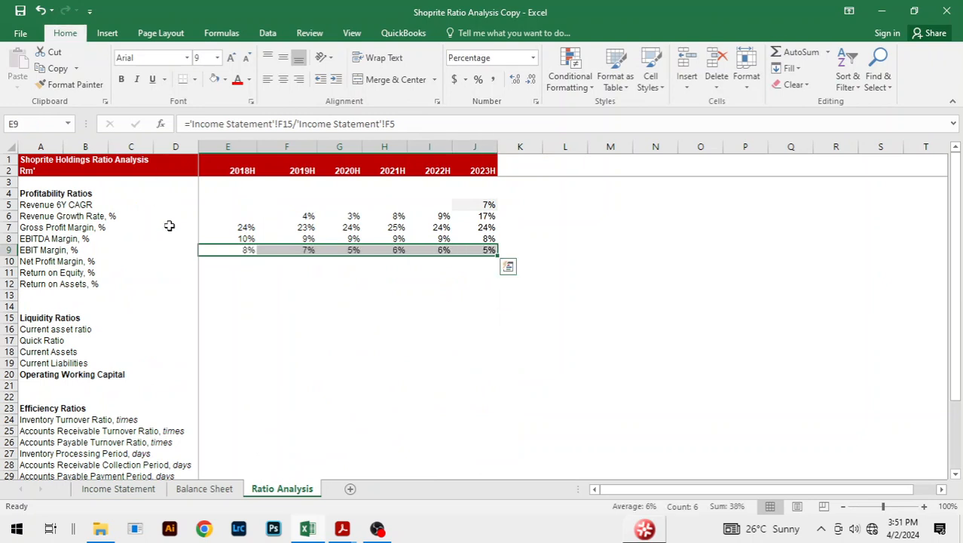
# Calculate the 2018 Net Profit Margin in E10 with ='Income Statement'!F27/'Income Statement'!F5.
pyautogui.click(249, 265)
pyautogui.click(391, 285)
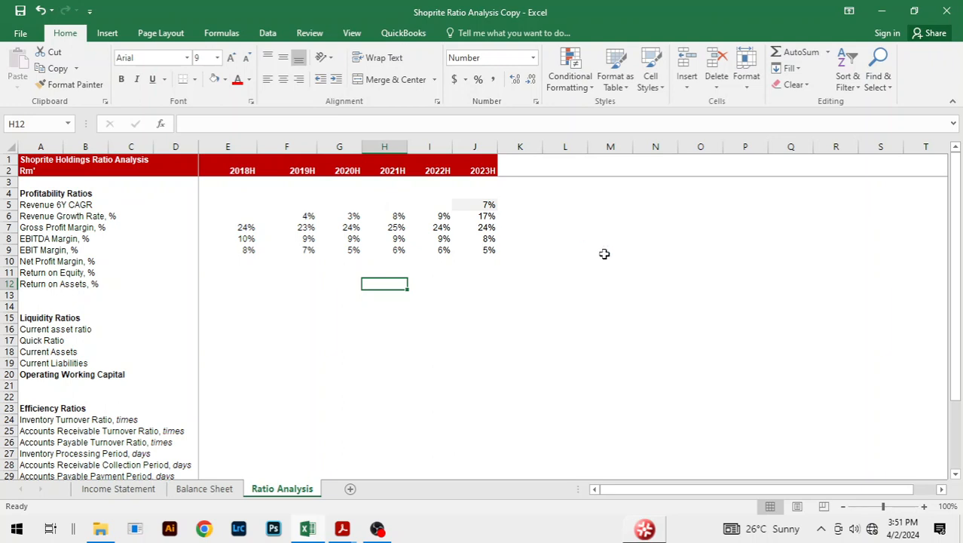
pyautogui.click(254, 263)
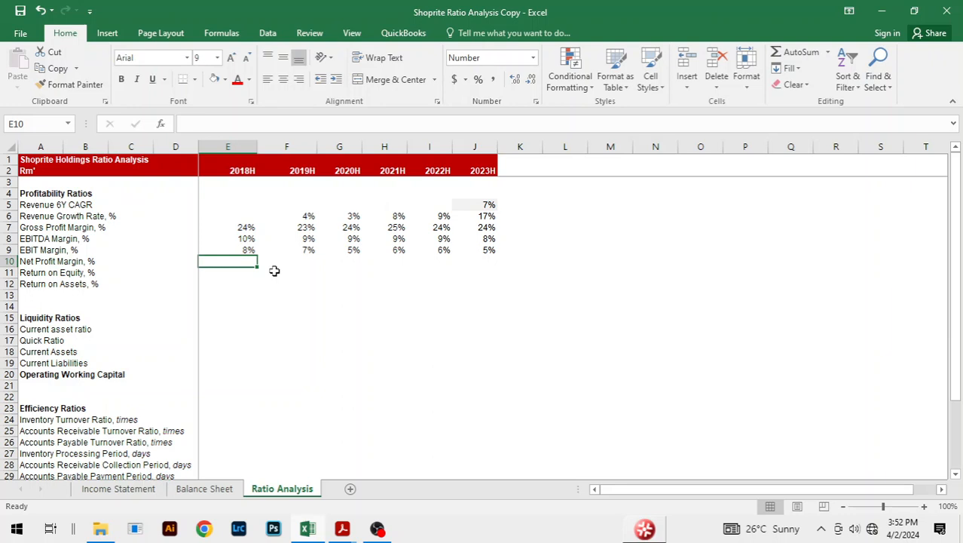
pyautogui.write('=')
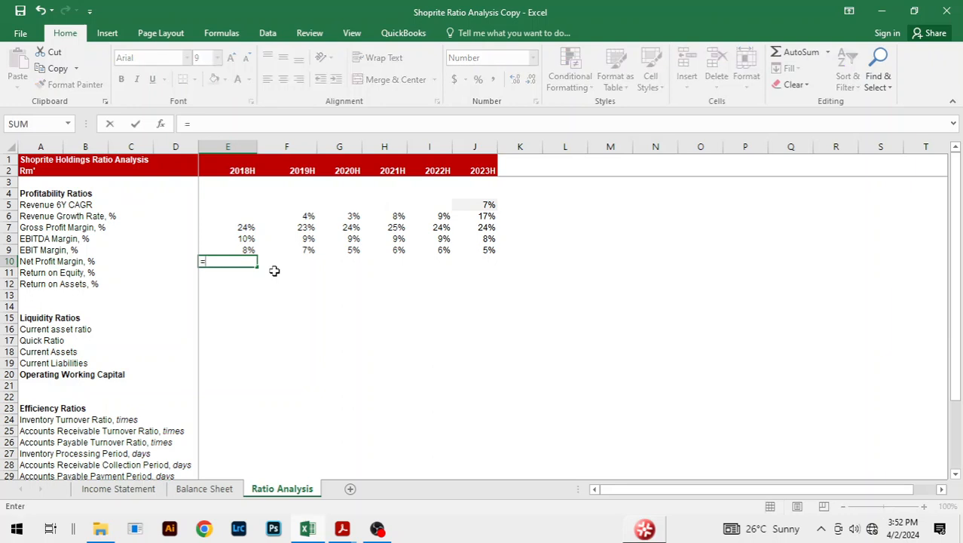
pyautogui.hotkey('ctrl', 'pageup')
pyautogui.hotkey('ctrl', 'pageup')
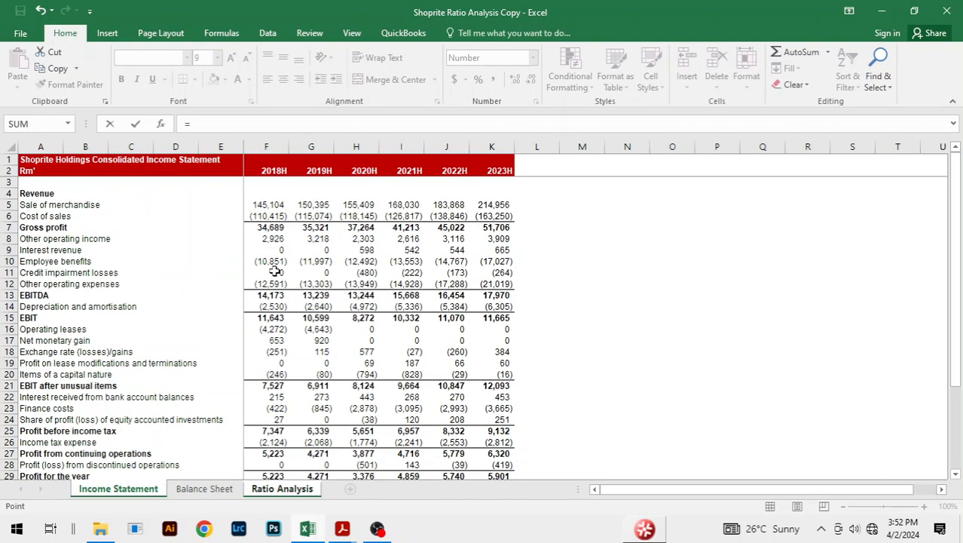
pyautogui.scroll(-3, 223, 377)
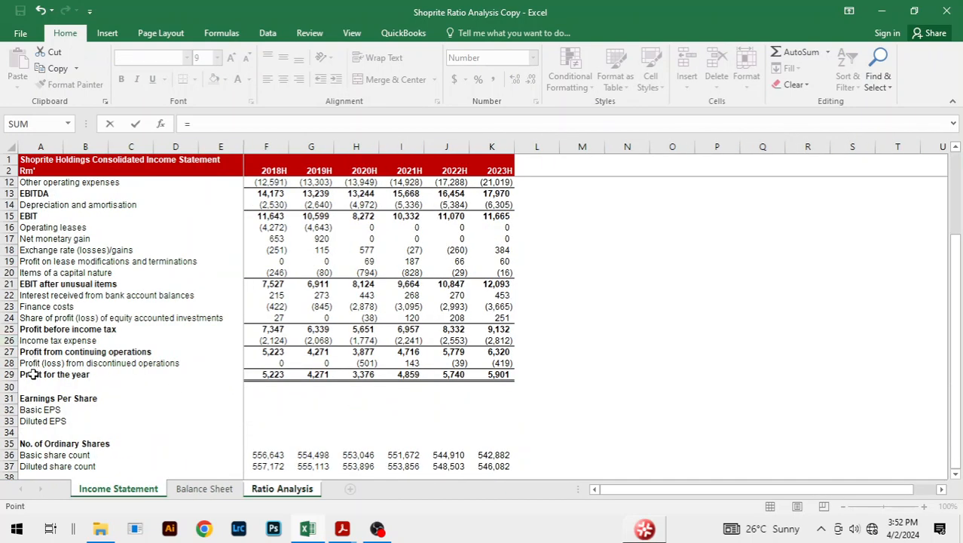
pyautogui.click(277, 352)
pyautogui.write('/')
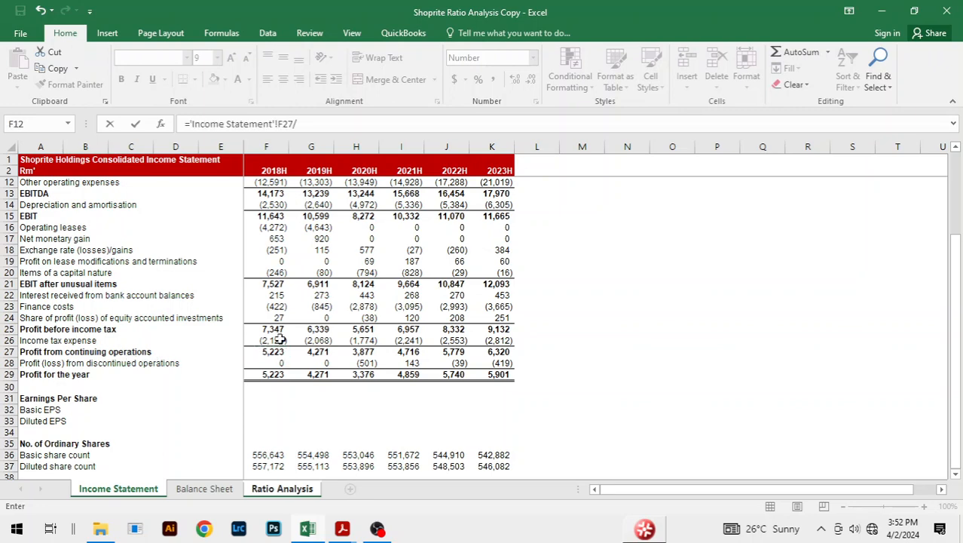
pyautogui.scroll(3, 281, 208)
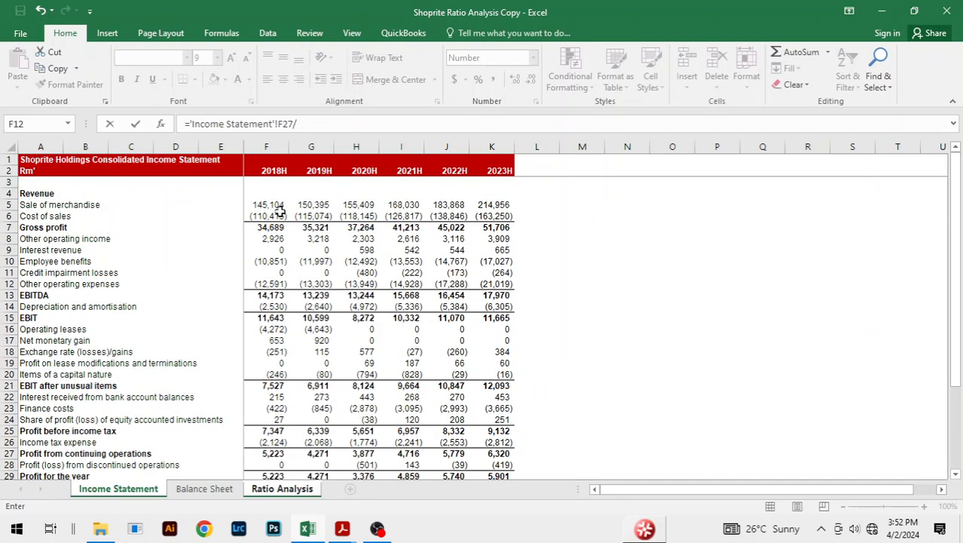
pyautogui.click(276, 207)
pyautogui.press('Return')
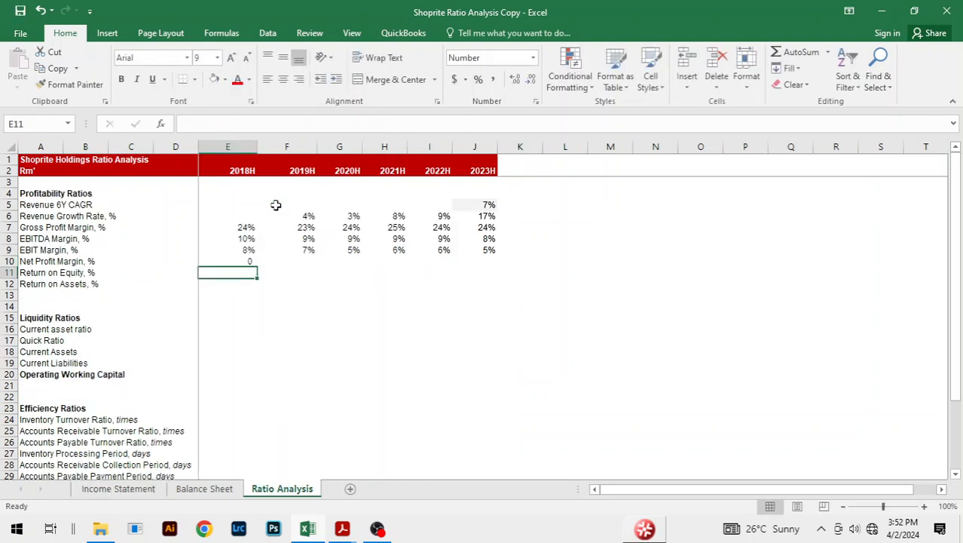
# Format E10 as a percentage and fill the Net Profit Margin formula across to J10.
pyautogui.press('Up')
pyautogui.hotkey('ctrl', 'shift', '5')
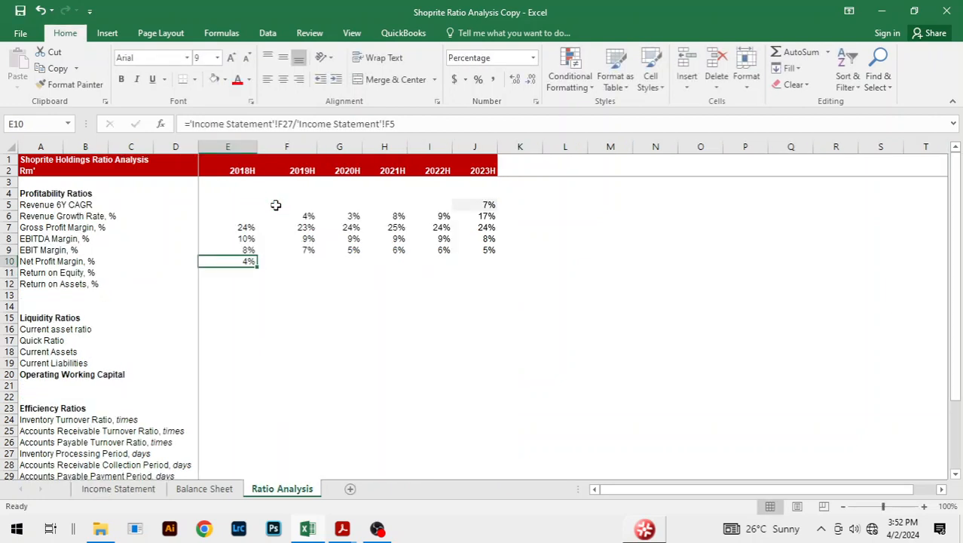
pyautogui.hotkey('shift', 'Right')
pyautogui.hotkey('shift', 'Right')
pyautogui.hotkey('shift', 'Right')
pyautogui.hotkey('shift', 'Right')
pyautogui.hotkey('shift', 'Right')
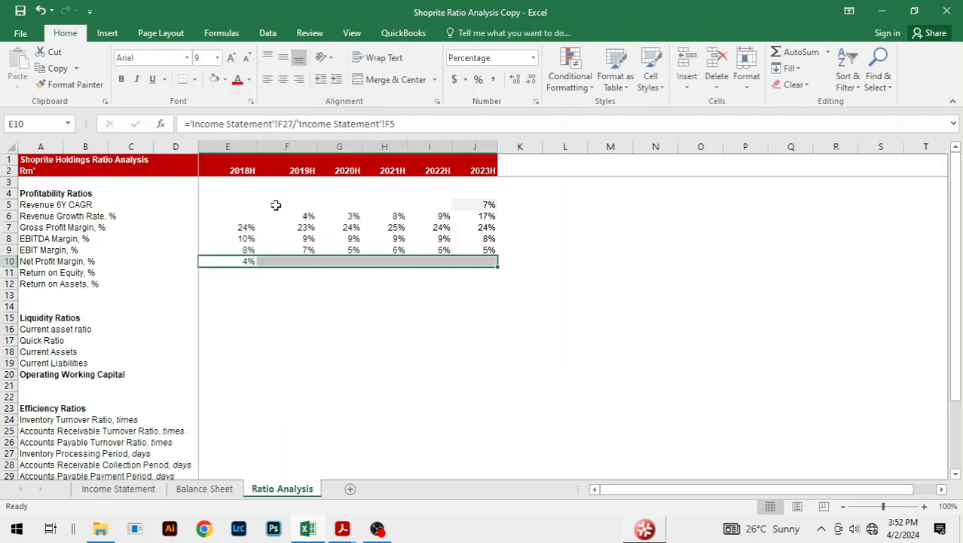
pyautogui.hotkey('ctrl', 'r')
pyautogui.click(430, 295)
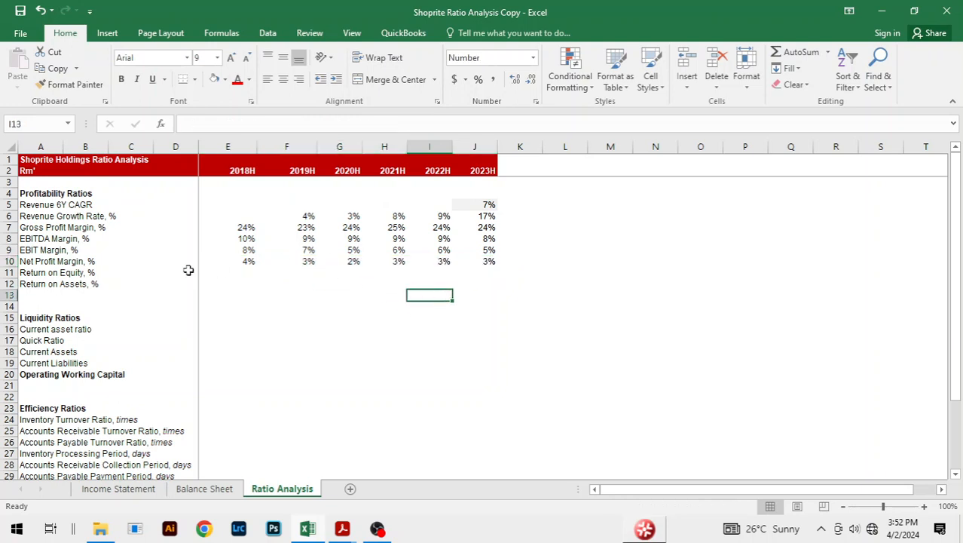
pyautogui.click(298, 283)
pyautogui.click(426, 273)
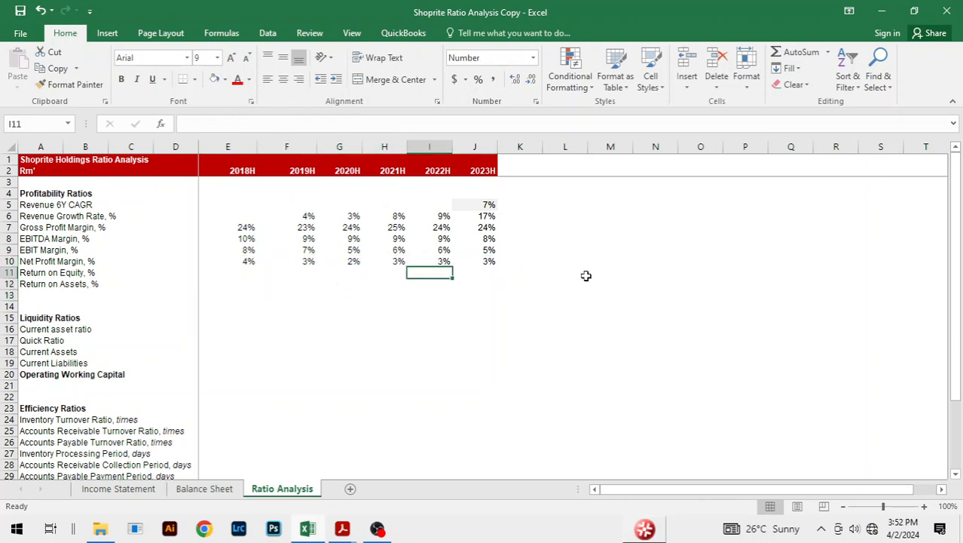
pyautogui.click(335, 296)
pyautogui.click(514, 296)
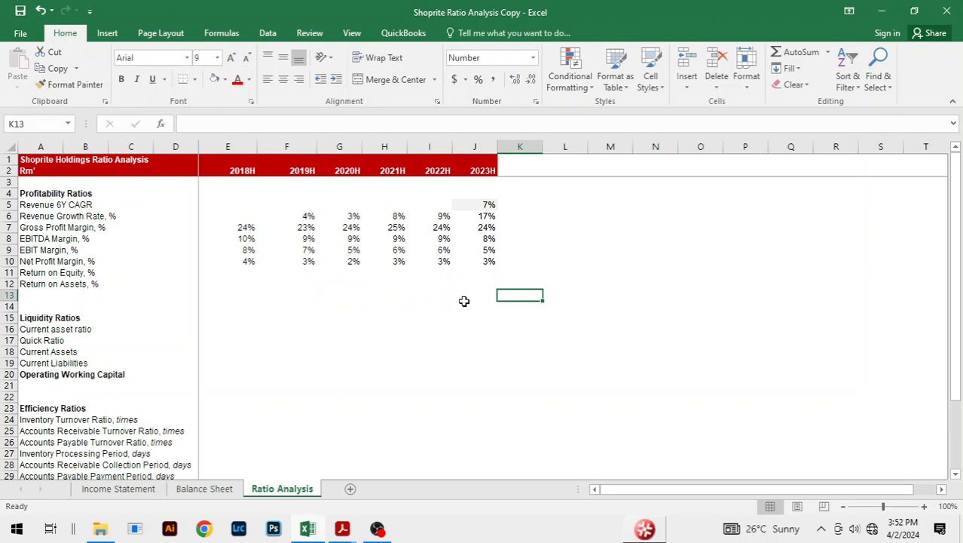
pyautogui.click(244, 263)
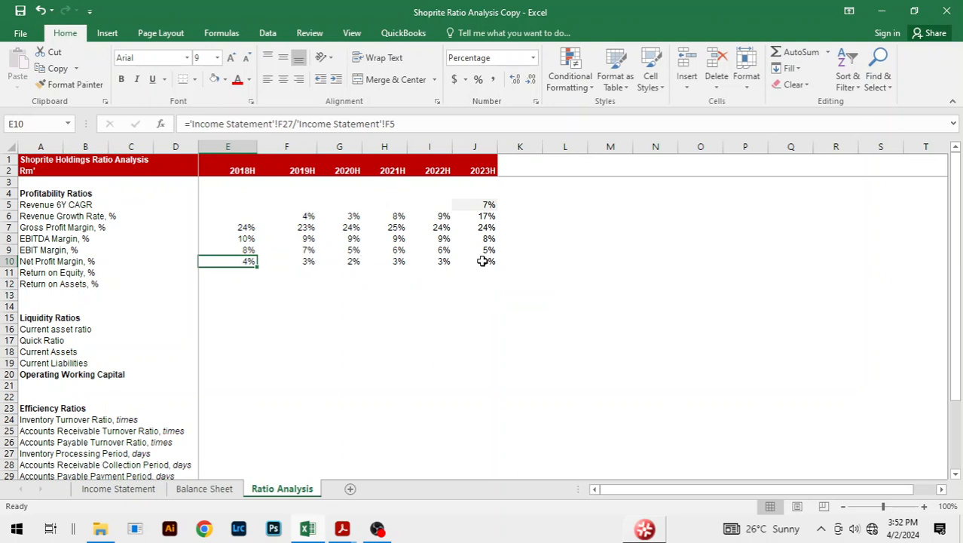
# Calculate the 2019 Return on Equity in F11 with ='Income Statement'!G27/AVERAGE('Balance Sheet'!F42:G42).
pyautogui.click(260, 273)
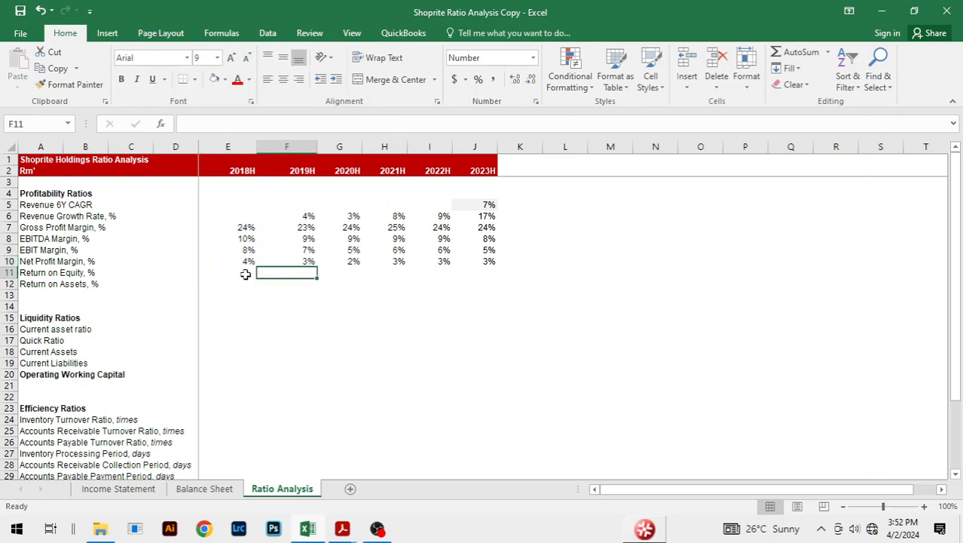
pyautogui.click(243, 275)
pyautogui.press('Right')
pyautogui.write('=')
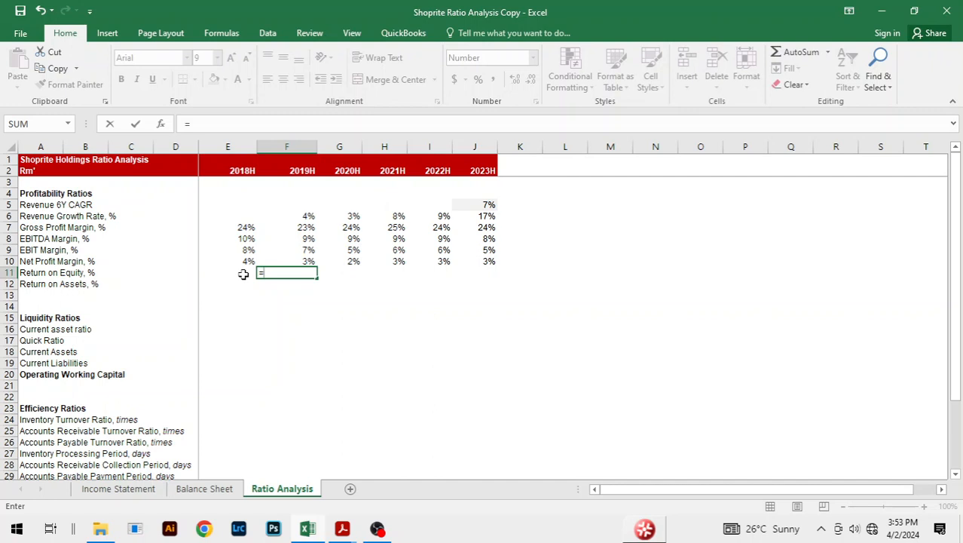
pyautogui.hotkey('ctrl', 'pageup')
pyautogui.hotkey('ctrl', 'pageup')
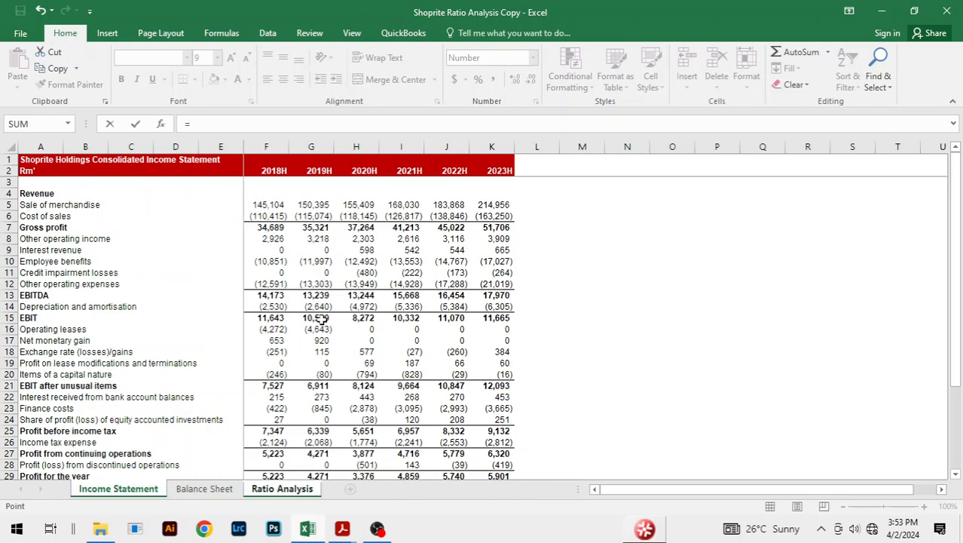
pyautogui.scroll(-2, 317, 319)
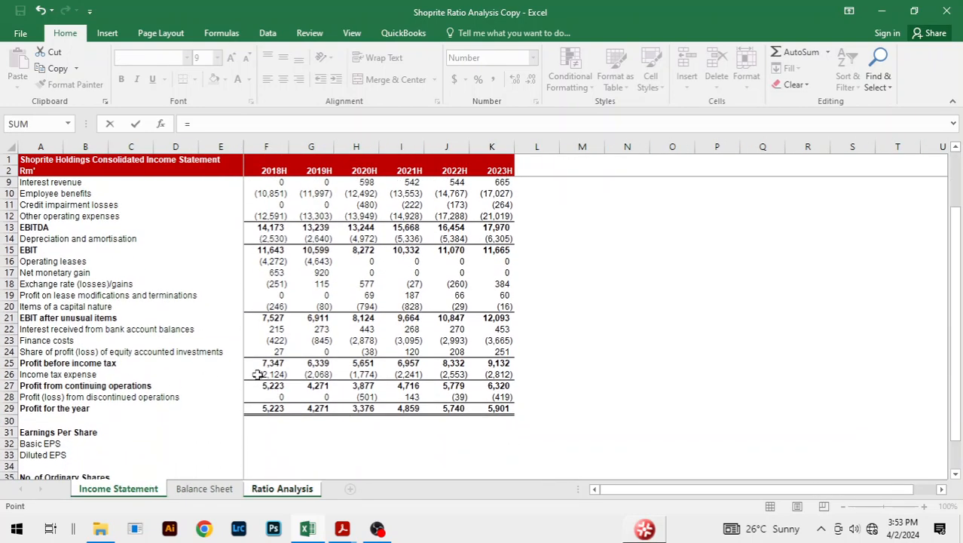
pyautogui.click(311, 386)
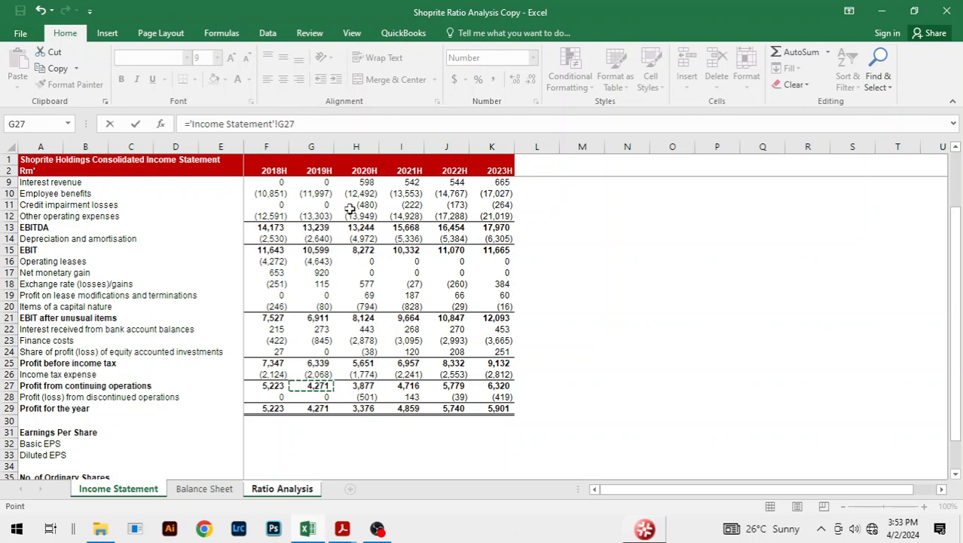
pyautogui.write('/average(')
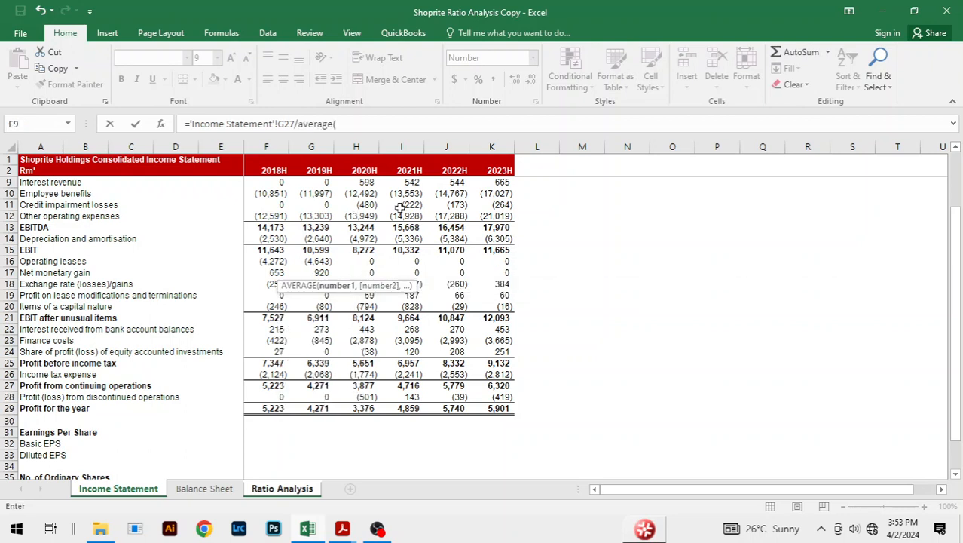
pyautogui.click(211, 489)
pyautogui.scroll(-8, 270, 336)
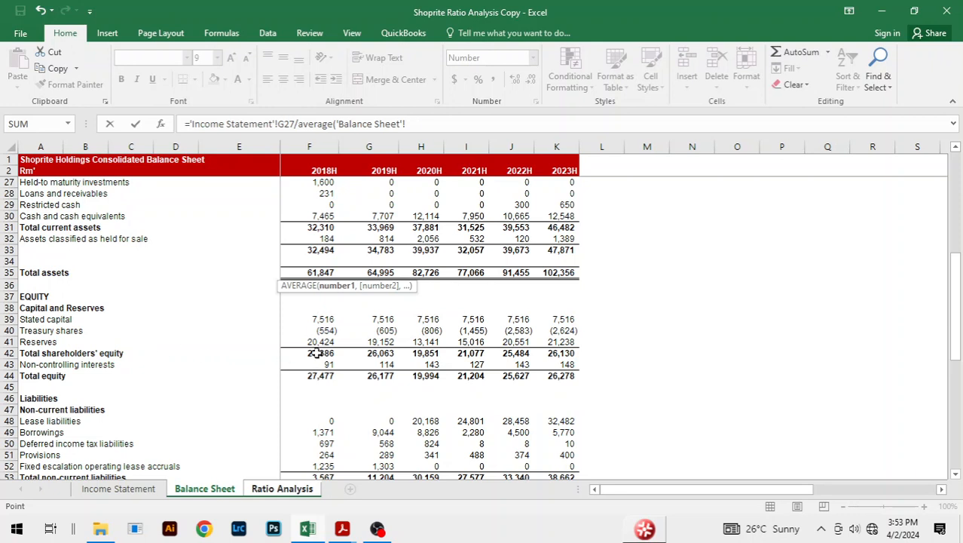
pyautogui.moveTo(318, 352); pyautogui.dragTo(385, 353)
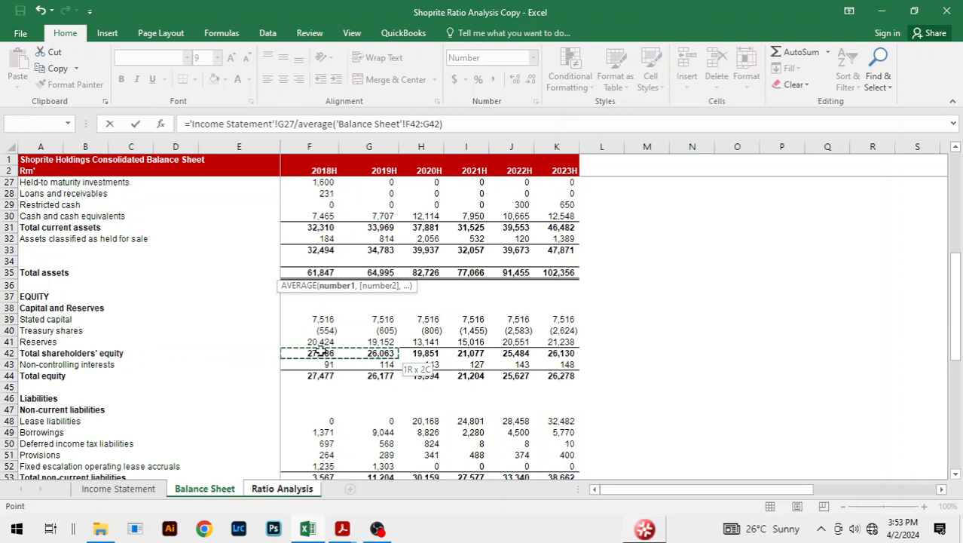
pyautogui.write(')')
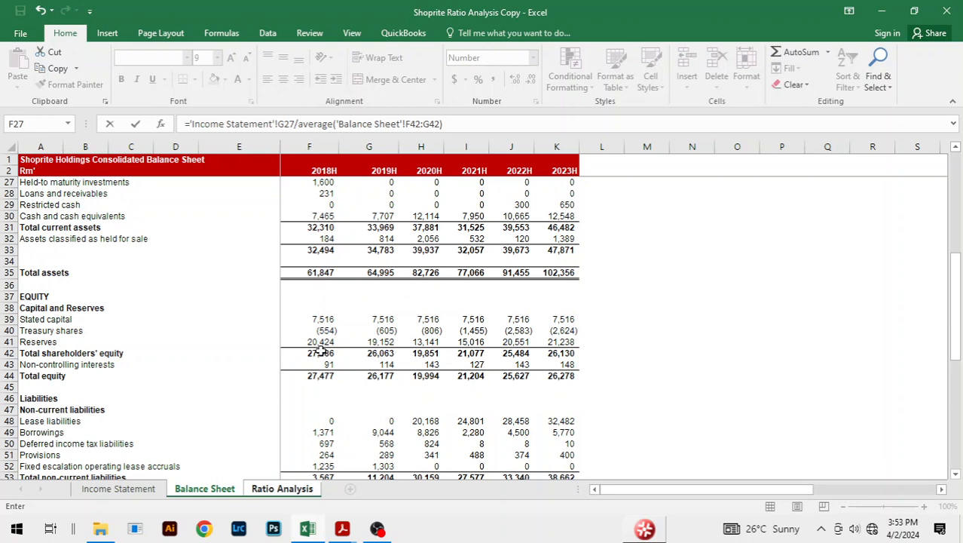
pyautogui.hotkey('ctrl', 'Return')
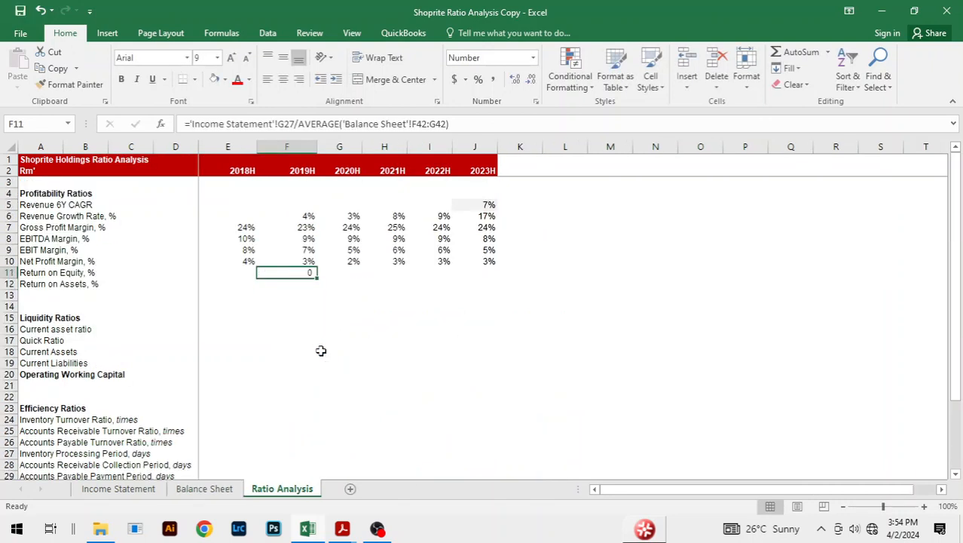
# Format F11 as a percentage and fill the Return on Equity formula across to J11.
pyautogui.hotkey('ctrl', 'shift', '5')
pyautogui.hotkey('shift', 'Right')
pyautogui.hotkey('shift', 'Right')
pyautogui.hotkey('shift', 'Right')
pyautogui.hotkey('shift', 'Right')
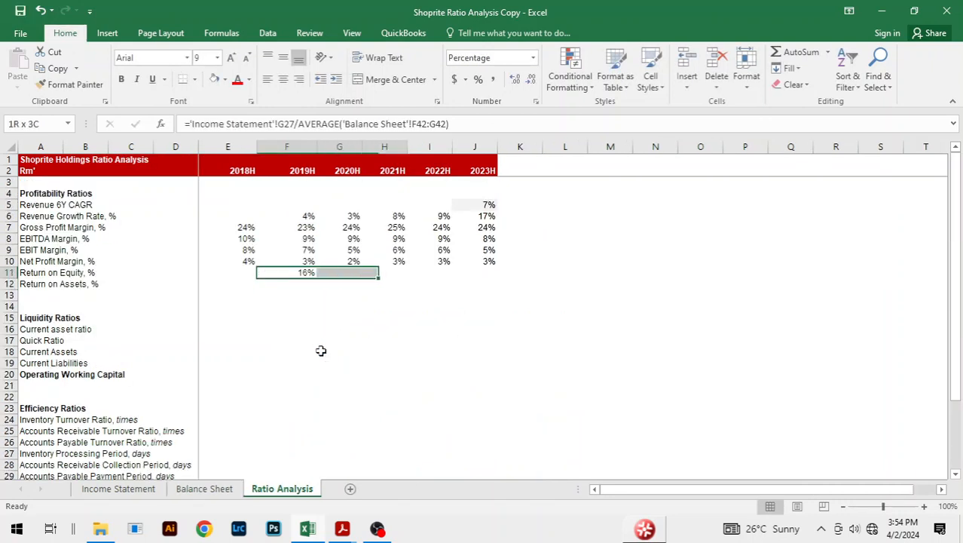
pyautogui.hotkey('ctrl', 'r')
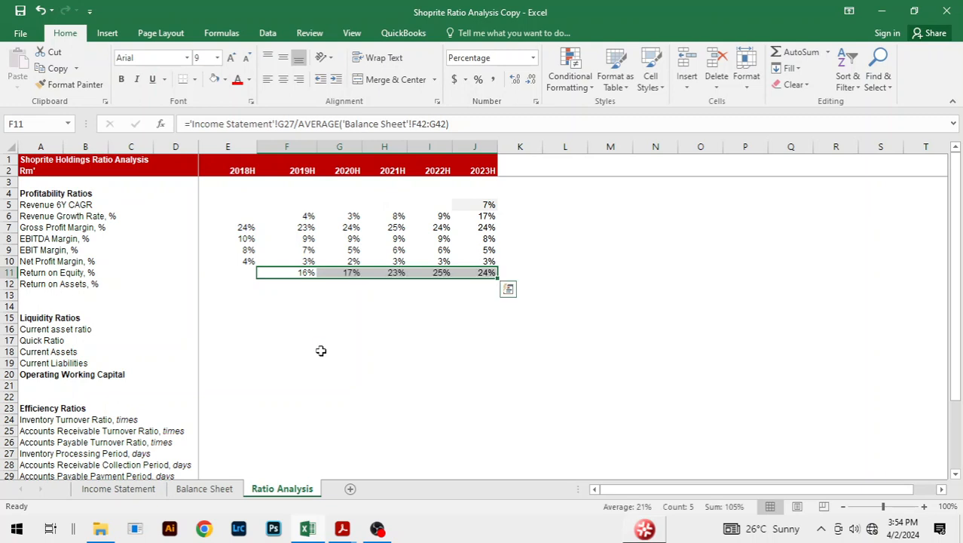
pyautogui.click(499, 373)
pyautogui.click(389, 327)
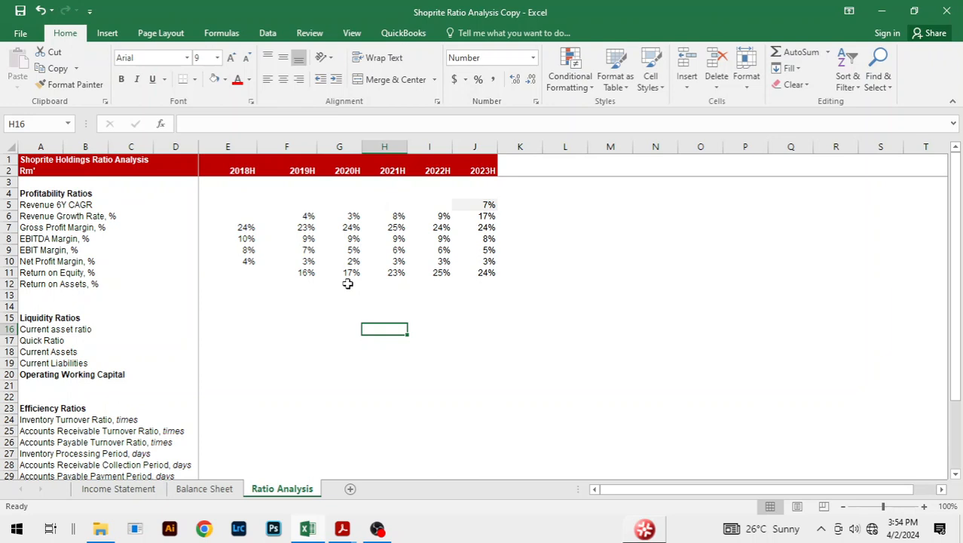
# Calculate the 2019 Return on Assets in F12 with ='Income Statement'!G27/AVERAGE('Balance Sheet'!F35:G35).
pyautogui.click(245, 273)
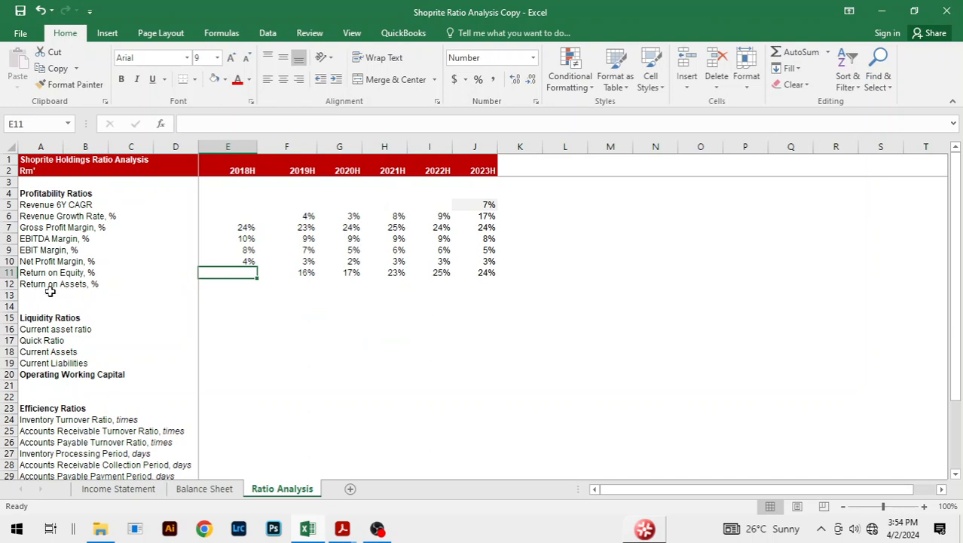
pyautogui.click(288, 283)
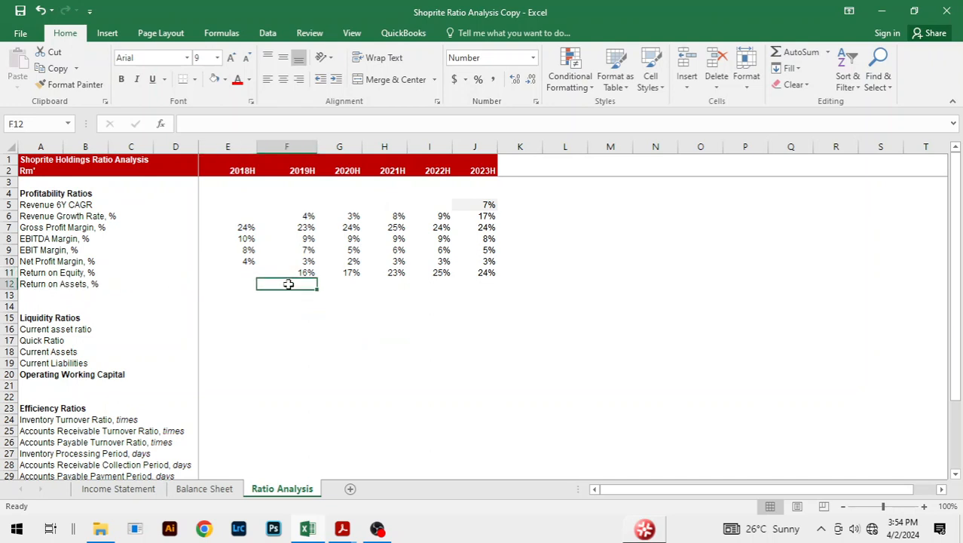
pyautogui.write('=')
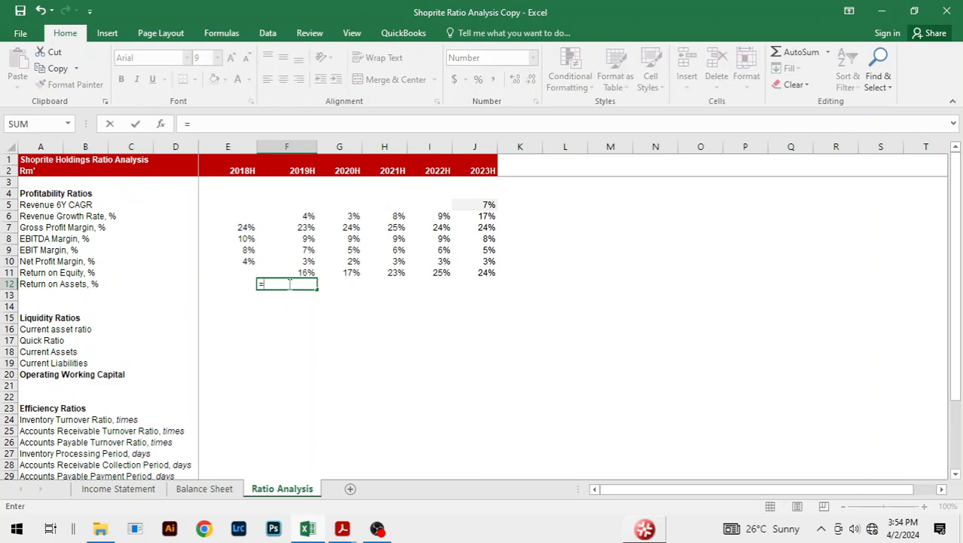
pyautogui.hotkey('ctrl', 'pageup')
pyautogui.hotkey('ctrl', 'pageup')
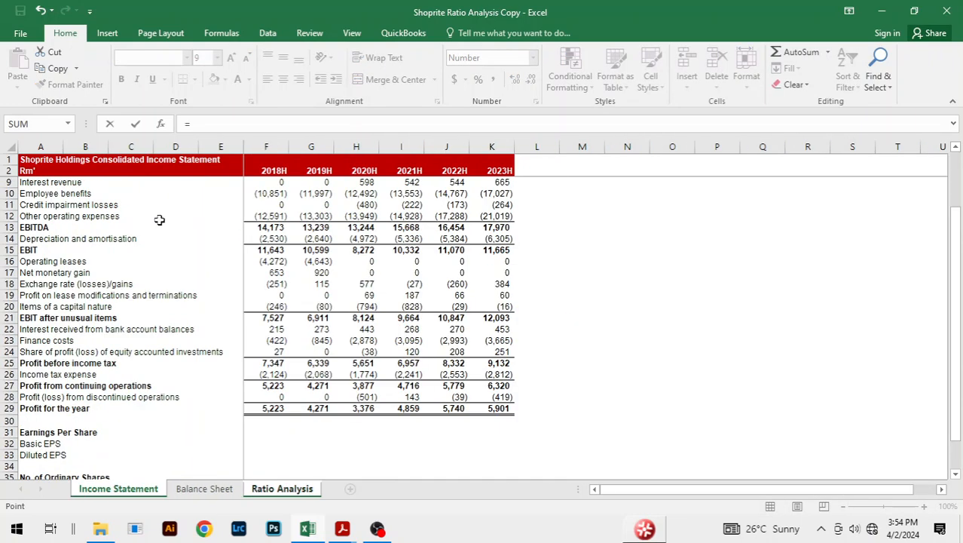
pyautogui.click(315, 385)
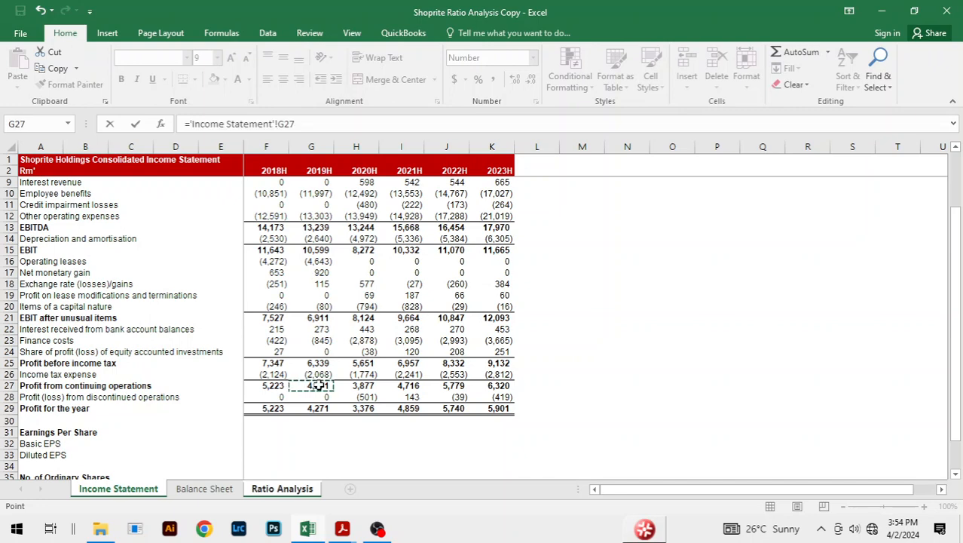
pyautogui.write('/AVERAGE(')
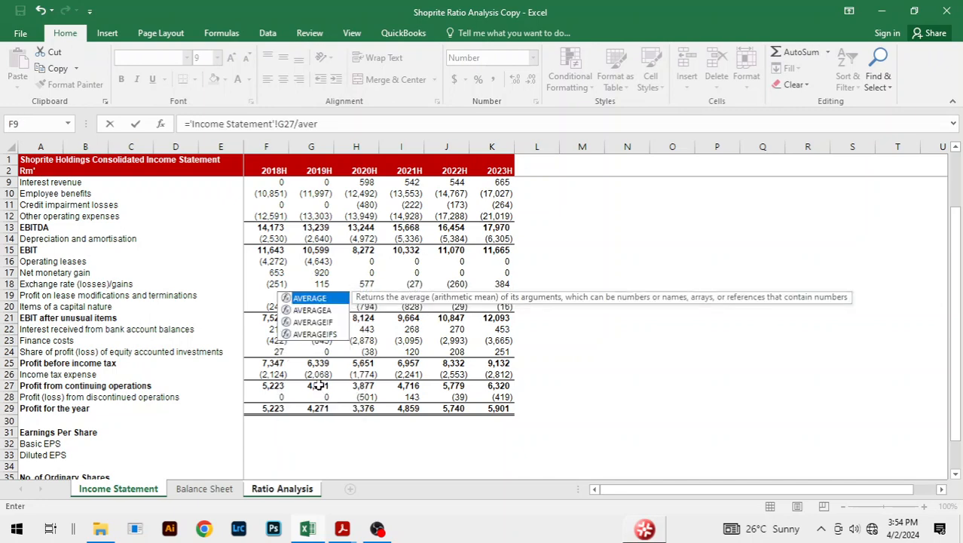
pyautogui.click(204, 489)
pyautogui.scroll(1, 281, 307)
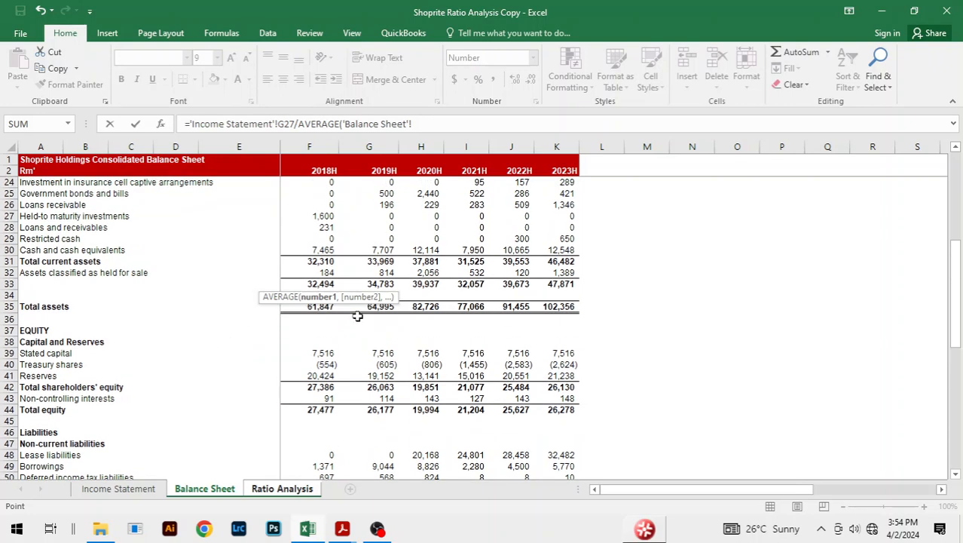
pyautogui.click(317, 306)
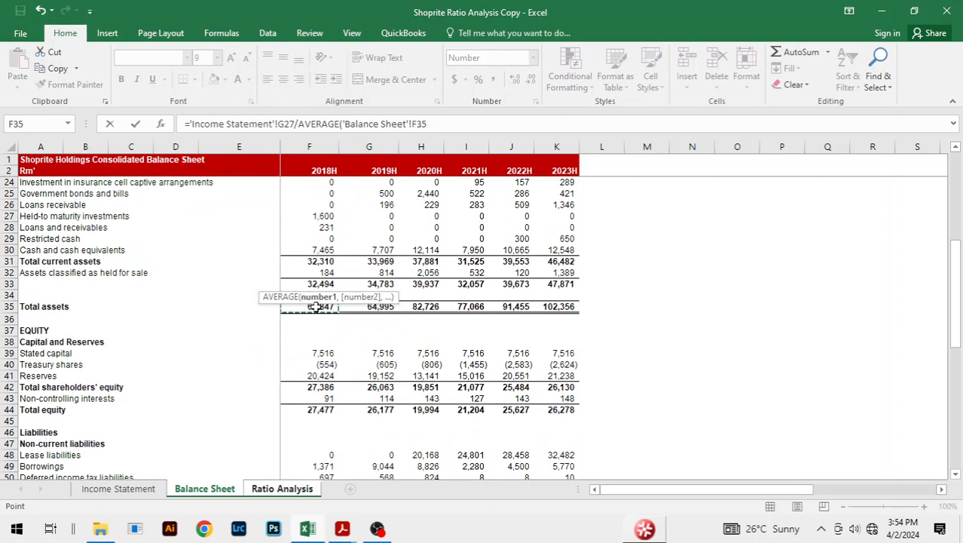
pyautogui.hotkey('shift', 'Right')
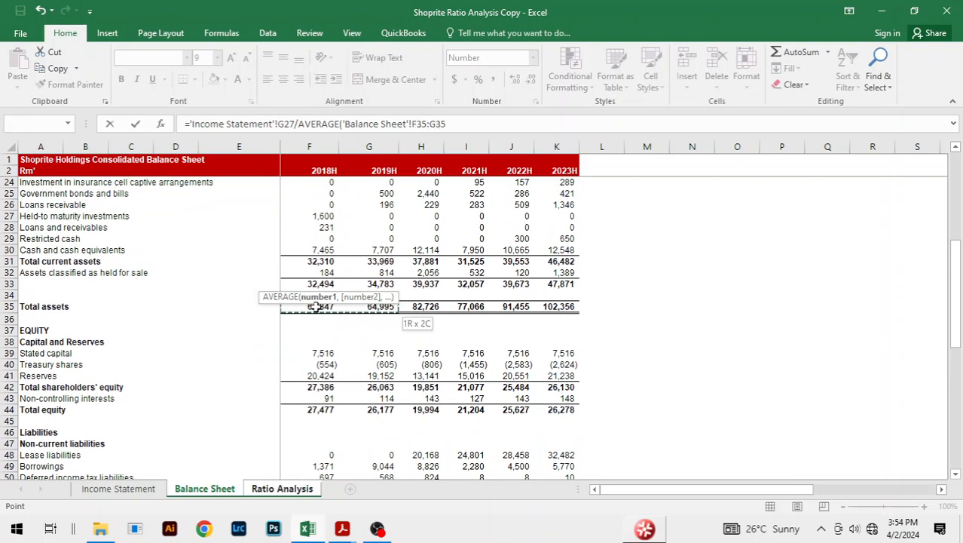
pyautogui.write(')')
pyautogui.press('Return')
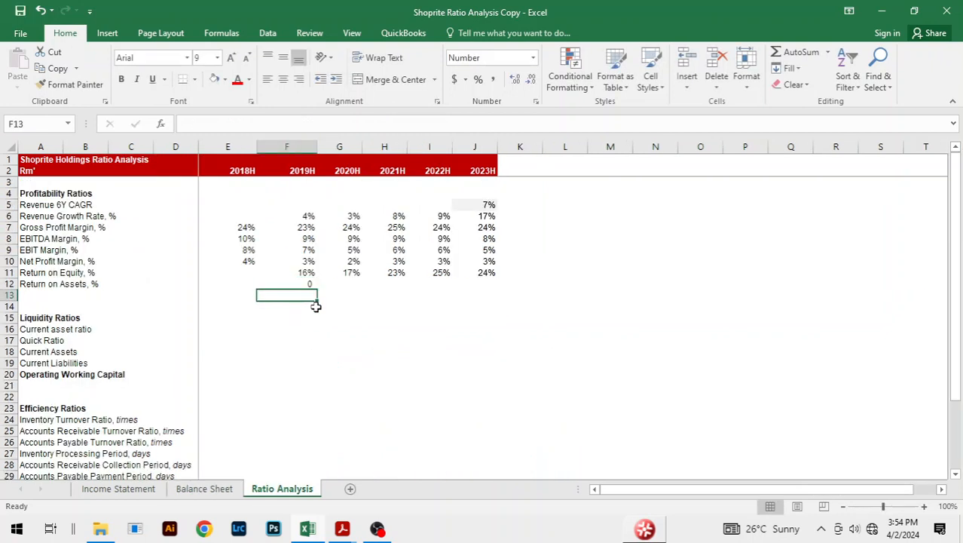
# Format F12 as a percentage and fill the Return on Assets formula across to J12.
pyautogui.press('Up')
pyautogui.hotkey('ctrl', 'shift', '5')
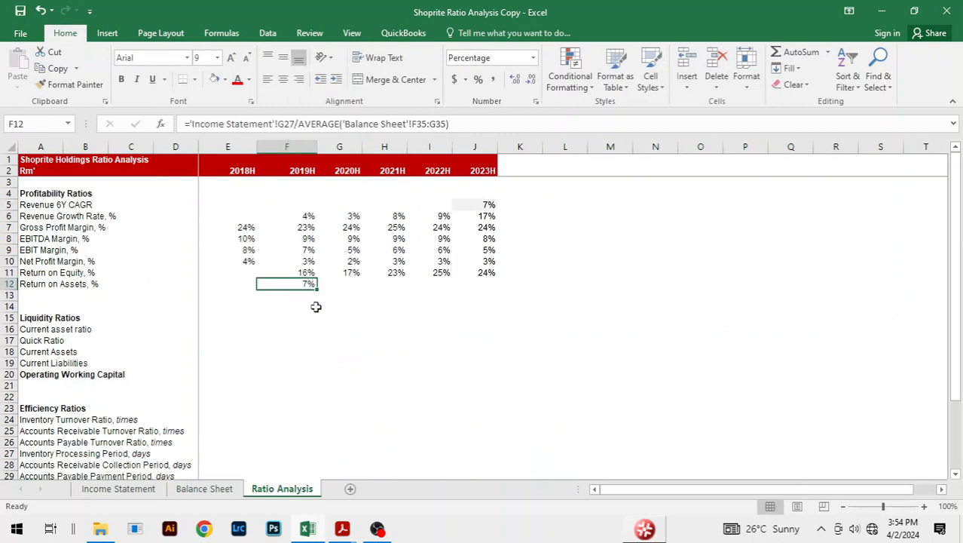
pyautogui.hotkey('shift', 'Right')
pyautogui.hotkey('shift', 'Right')
pyautogui.hotkey('shift', 'Right')
pyautogui.hotkey('shift', 'Right')
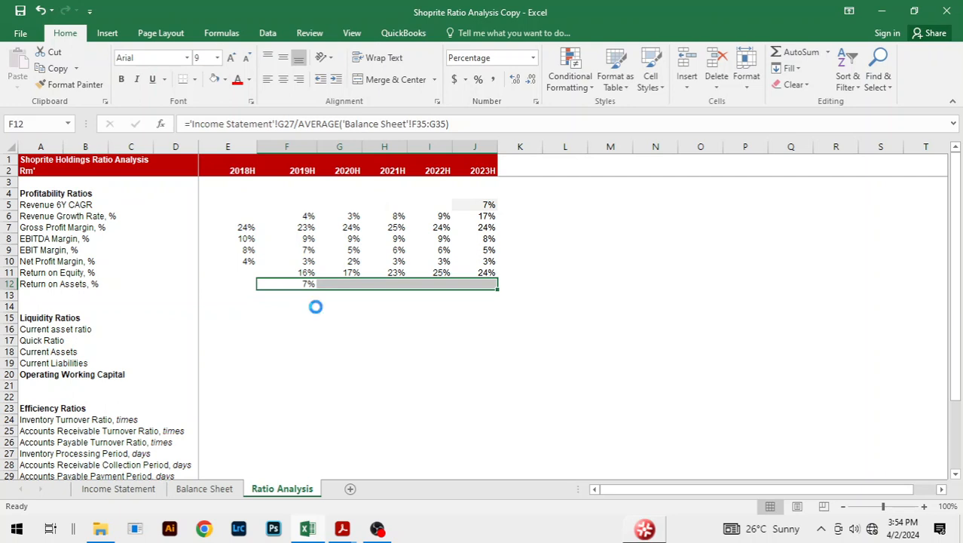
pyautogui.hotkey('ctrl', 'r')
pyautogui.click(483, 338)
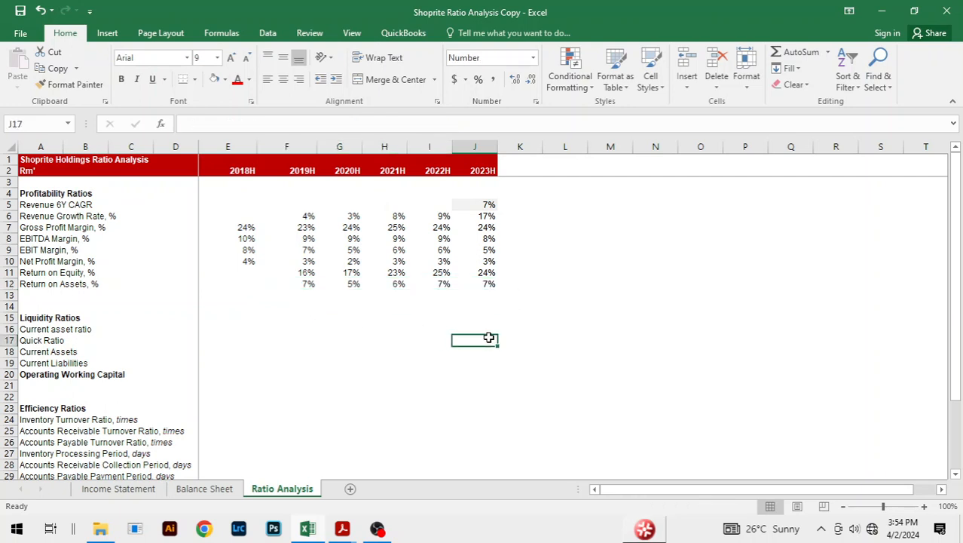
pyautogui.click(398, 307)
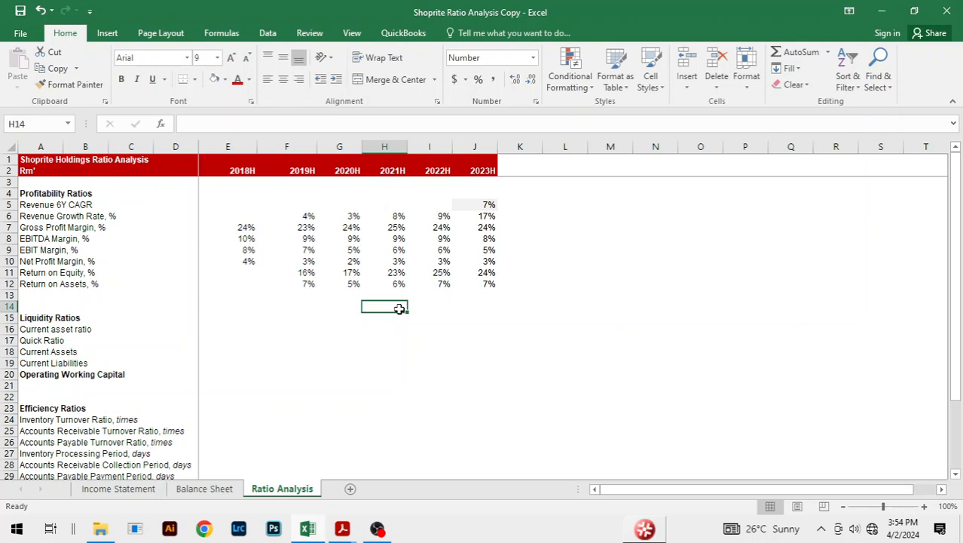
pyautogui.click(598, 218)
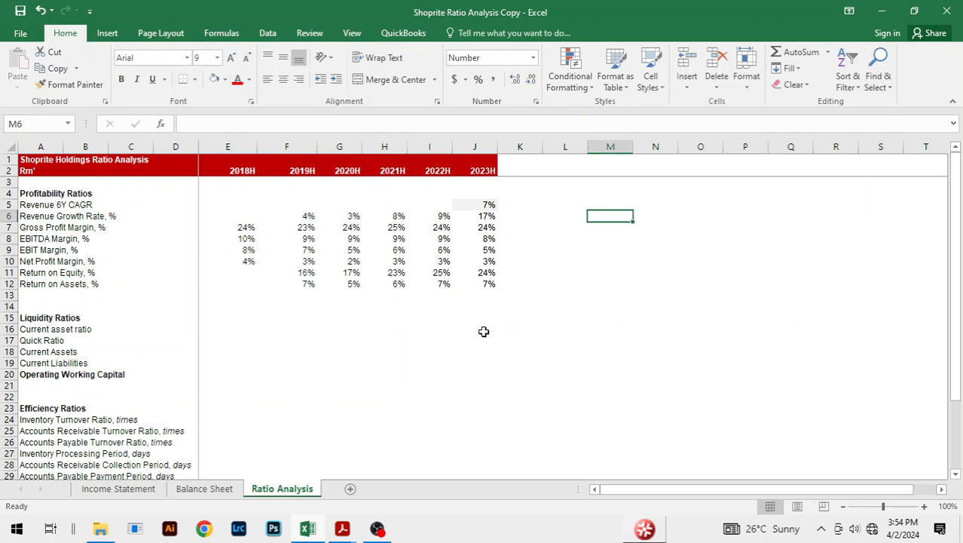
pyautogui.click(484, 332)
pyautogui.moveTo(394, 331); pyautogui.dragTo(394, 341)
pyautogui.click(509, 374)
pyautogui.scroll(-1, 577, 318)
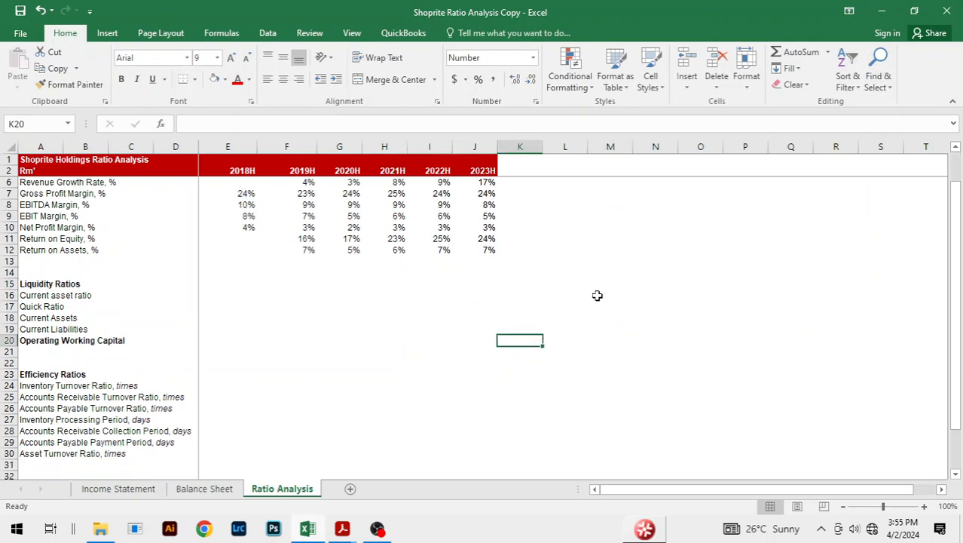
pyautogui.scroll(1, 520, 295)
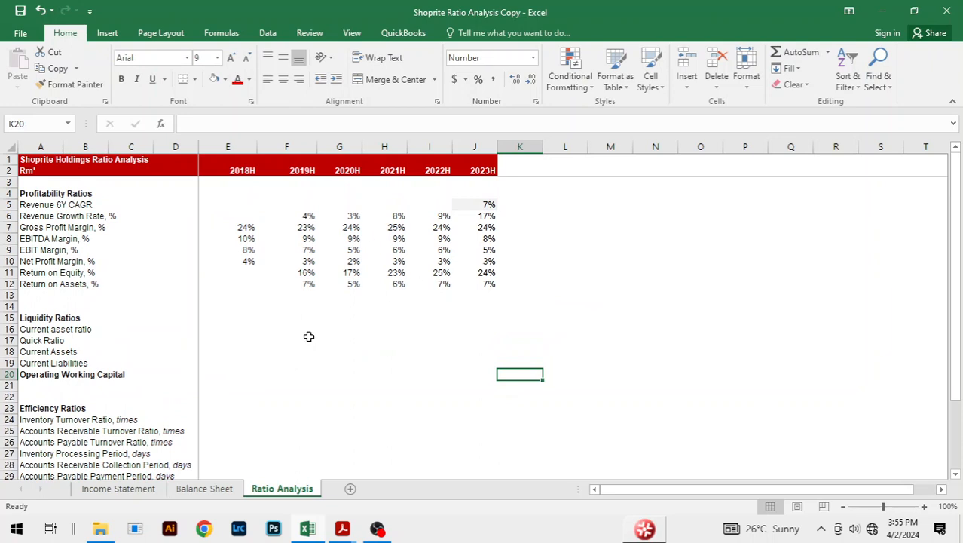
pyautogui.click(356, 341)
pyautogui.click(503, 339)
# Calculate the 2018 Current asset ratio in E16 with ='Balance Sheet'!F31/'Balance Sheet'!F63.
pyautogui.scroll(-1, 505, 337)
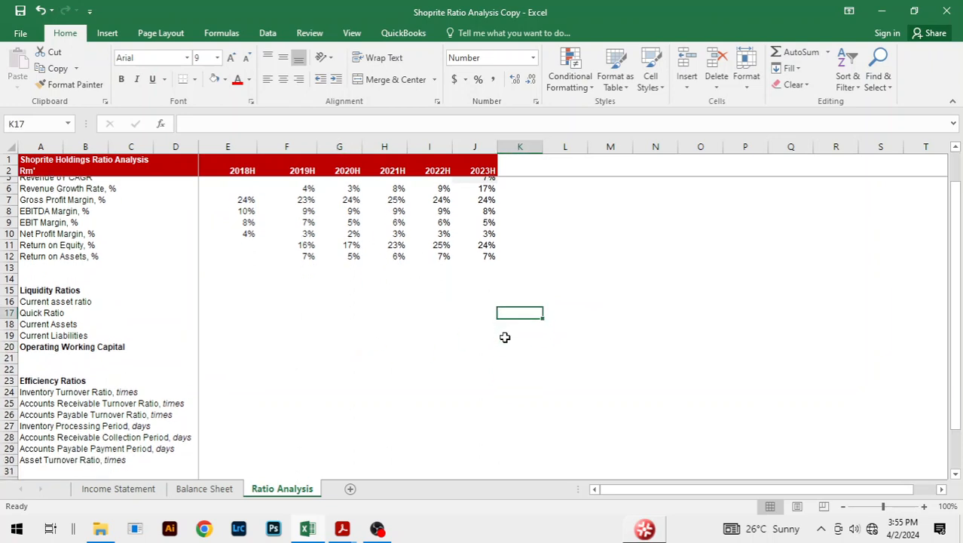
pyautogui.scroll(-1, 505, 337)
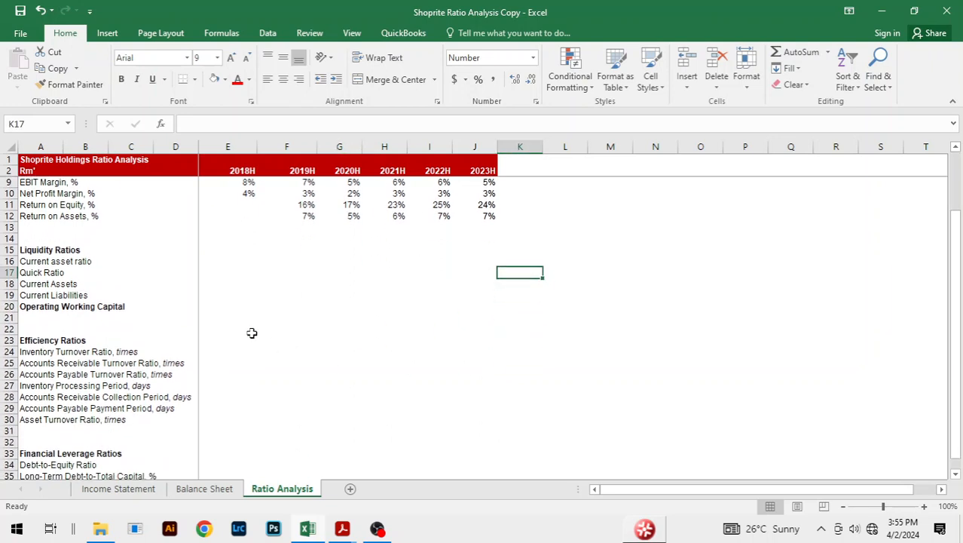
pyautogui.click(134, 263)
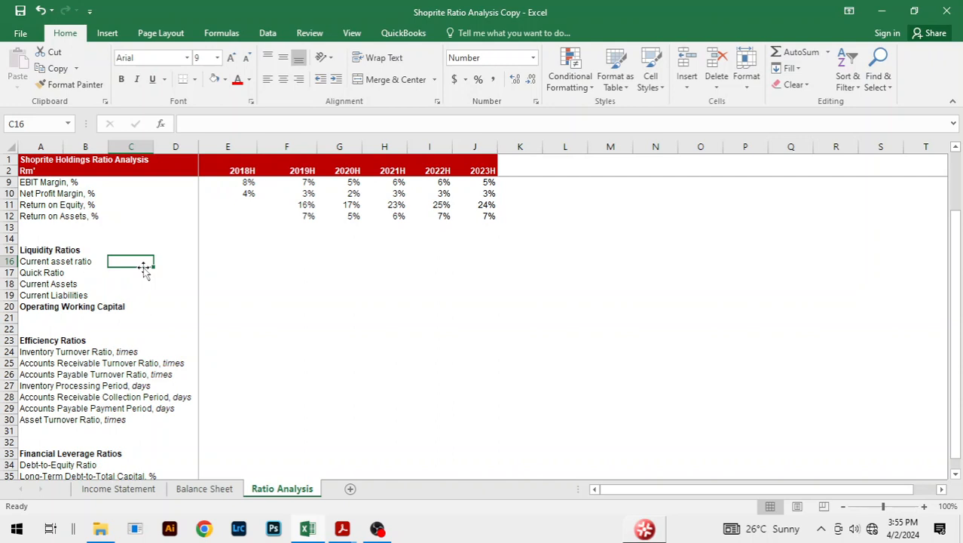
pyautogui.press('Right')
pyautogui.press('Right')
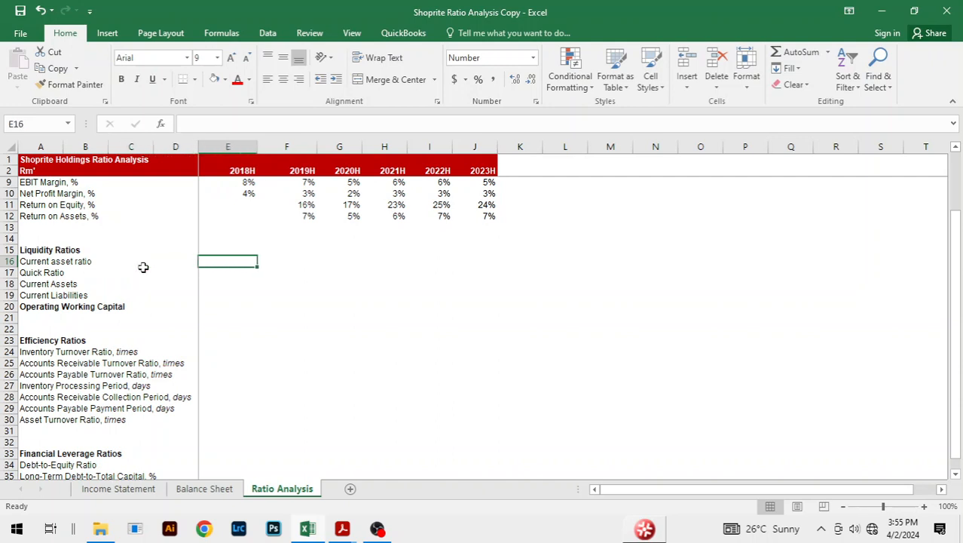
pyautogui.write('=')
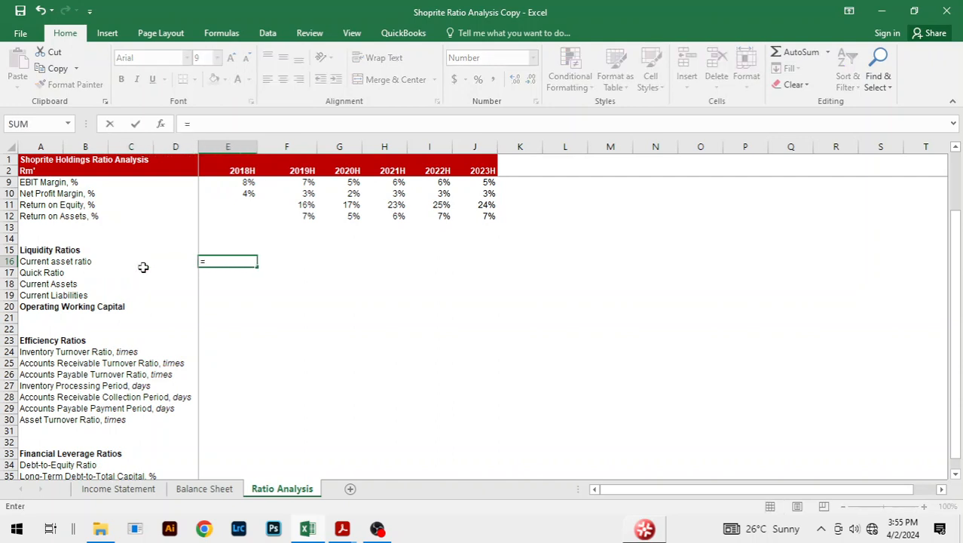
pyautogui.hotkey('ctrl', 'pageup')
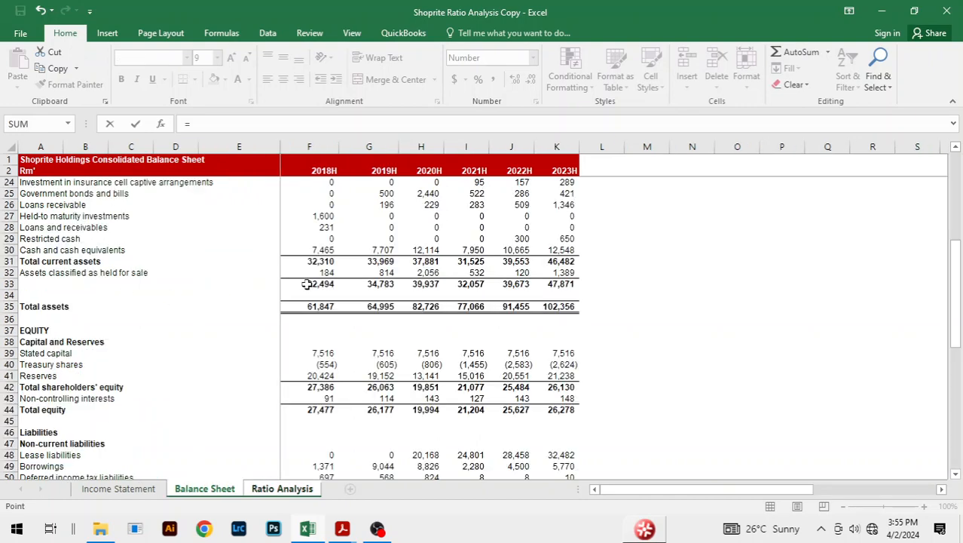
pyautogui.scroll(3, 331, 302)
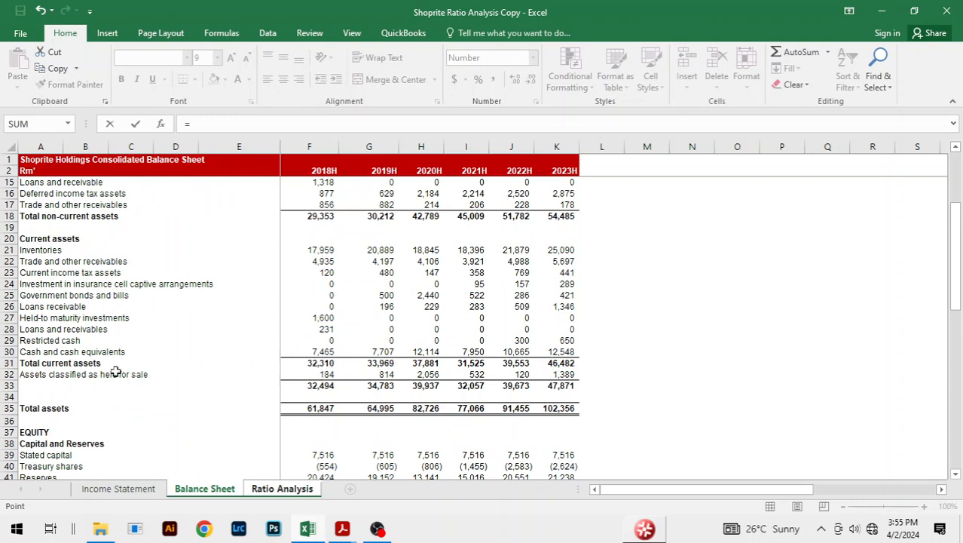
pyautogui.click(316, 363)
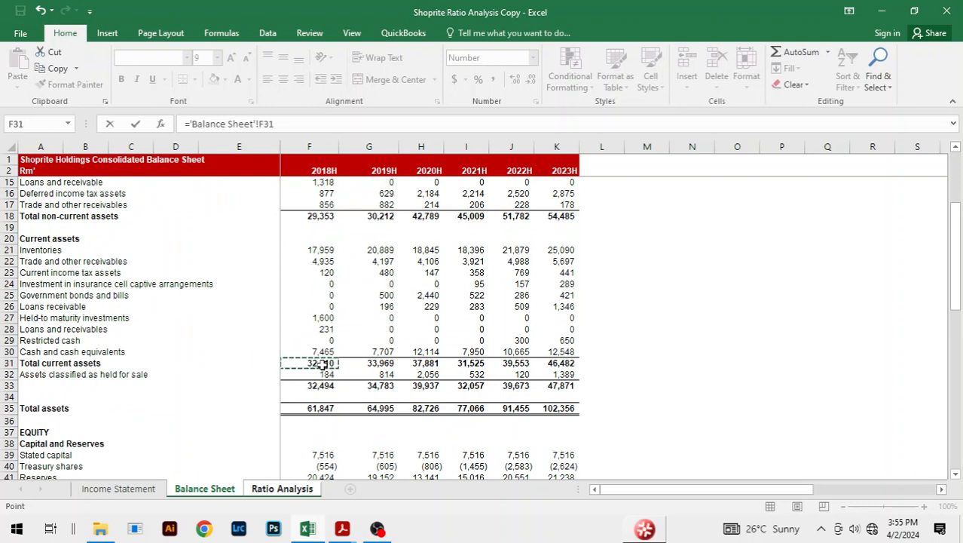
pyautogui.write('/')
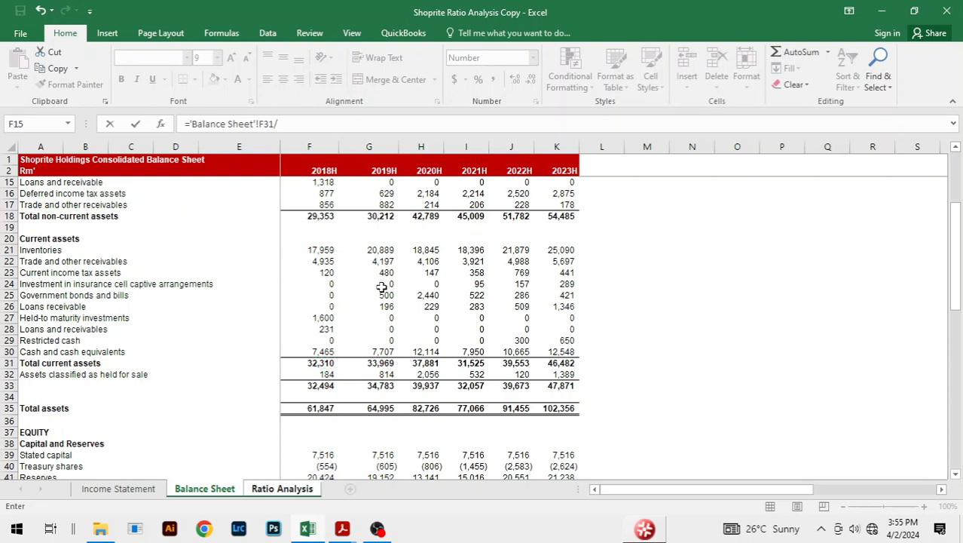
pyautogui.scroll(-5, 381, 286)
pyautogui.scroll(-4, 408, 273)
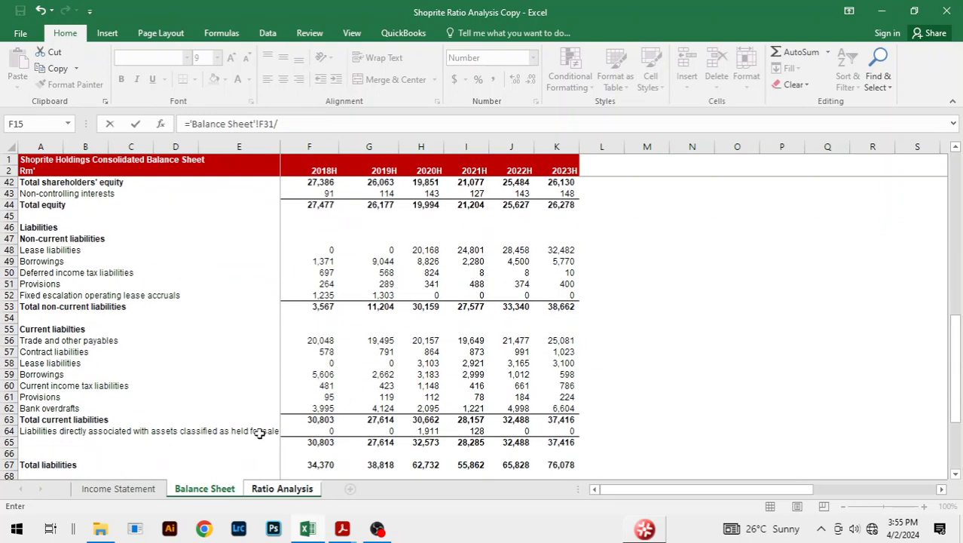
pyautogui.click(311, 419)
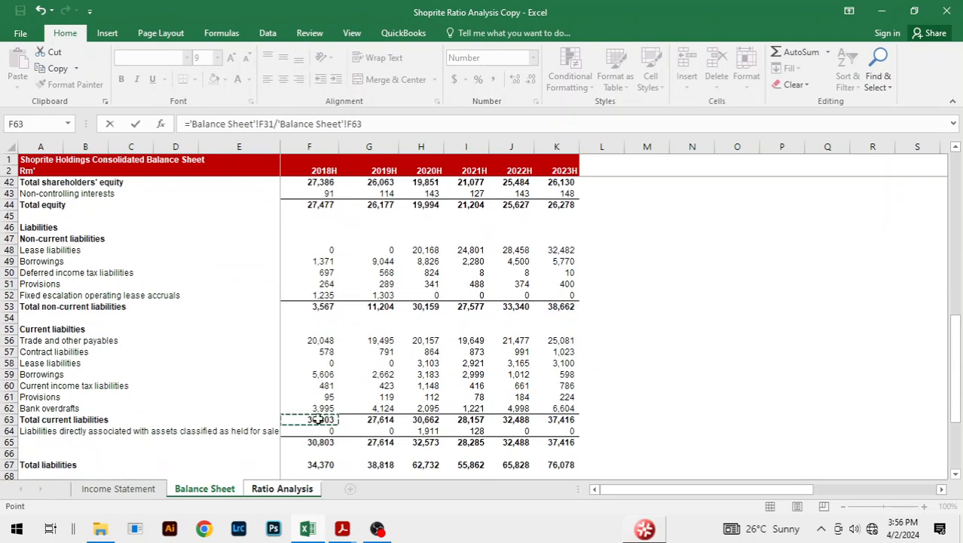
pyautogui.press('Return')
# Fill the Current asset ratio formula from E16 across to J16 and display the row with one decimal place.
pyautogui.press('Up')
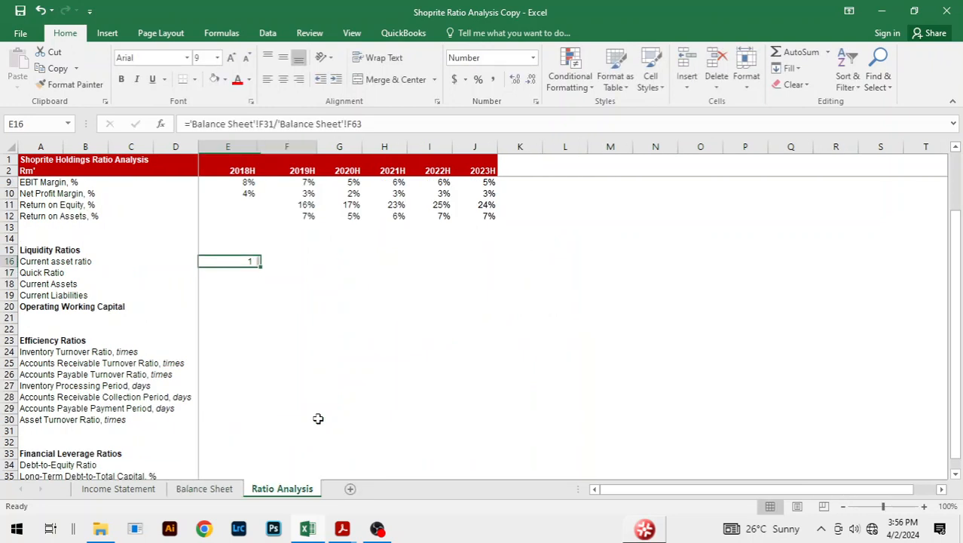
pyautogui.hotkey('shift', 'Right')
pyautogui.hotkey('shift', 'Right')
pyautogui.hotkey('shift', 'Right')
pyautogui.hotkey('shift', 'Right')
pyautogui.hotkey('shift', 'Right')
pyautogui.hotkey('ctrl', 'r')
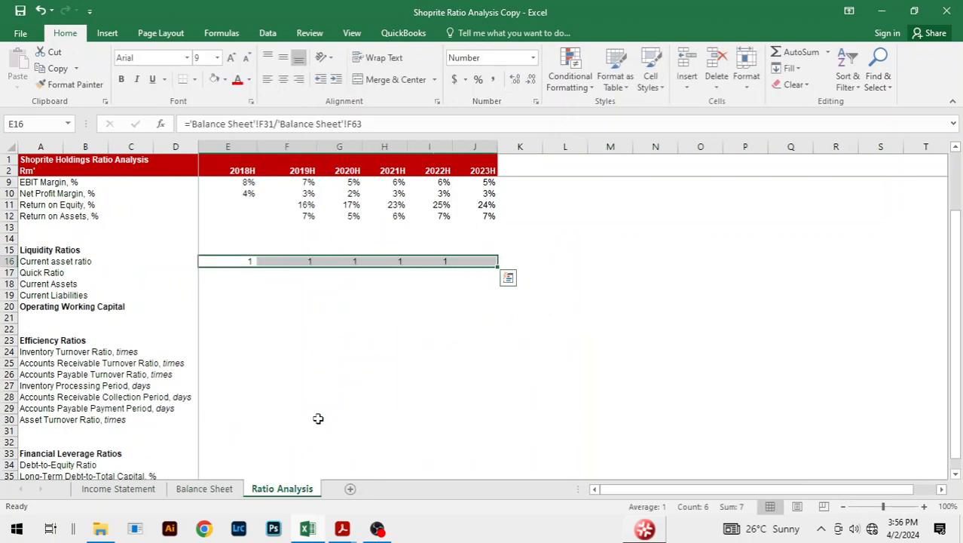
pyautogui.press('alt')
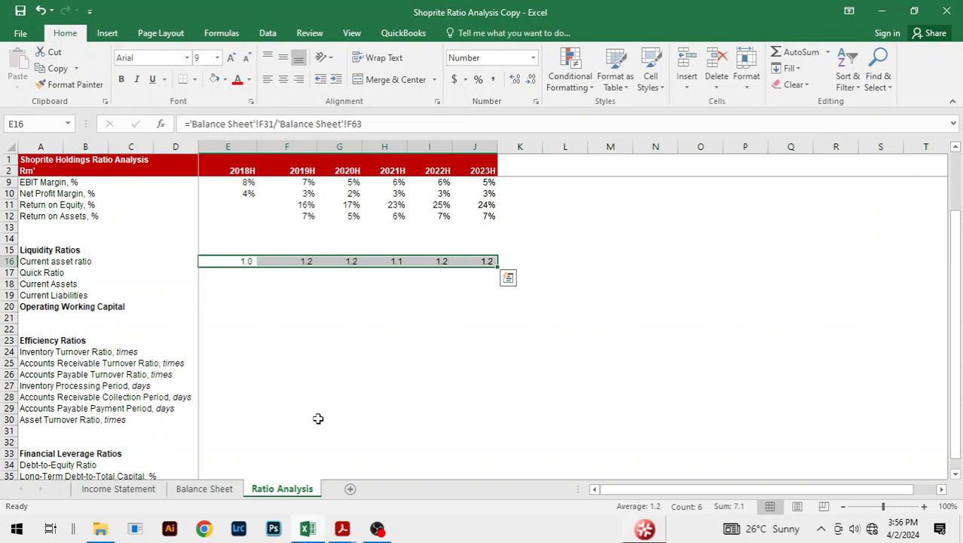
pyautogui.click(398, 362)
pyautogui.click(417, 327)
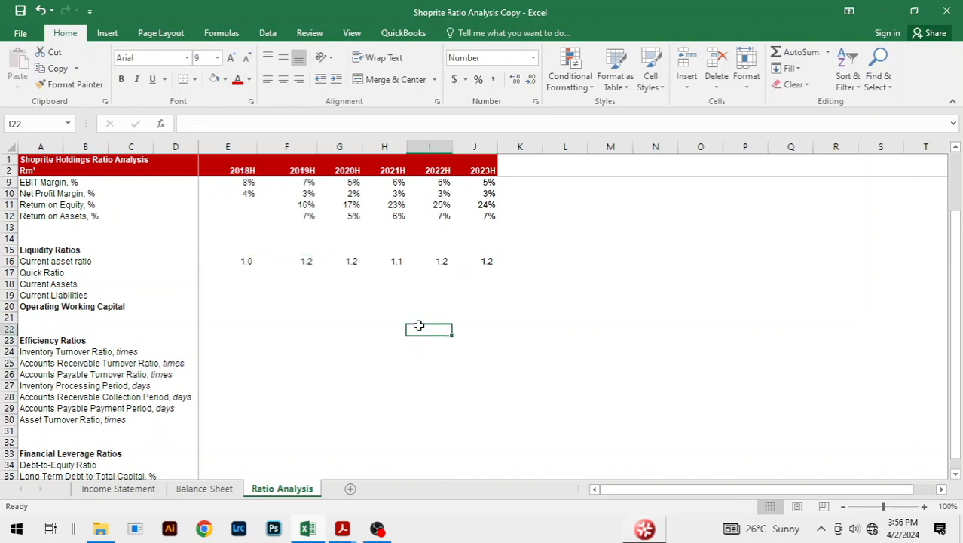
pyautogui.click(286, 282)
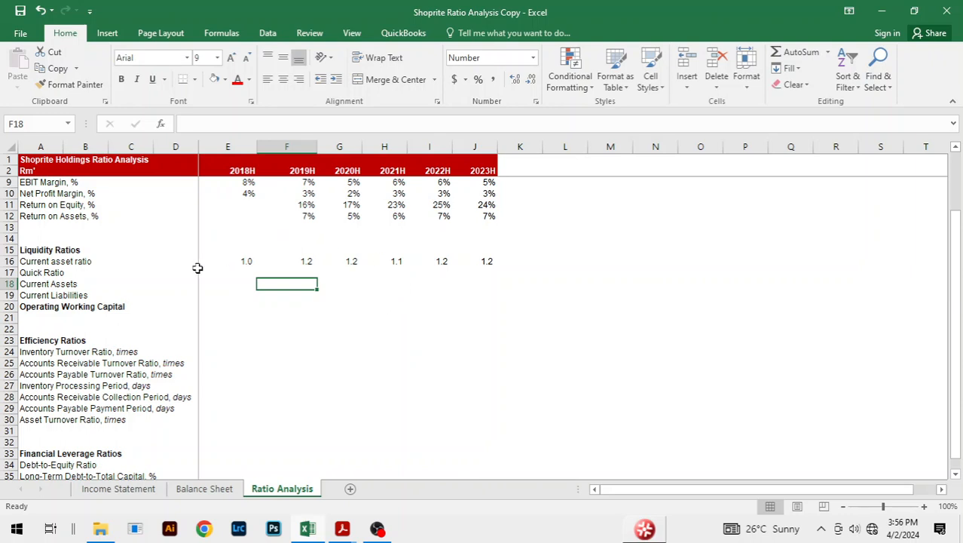
pyautogui.click(249, 262)
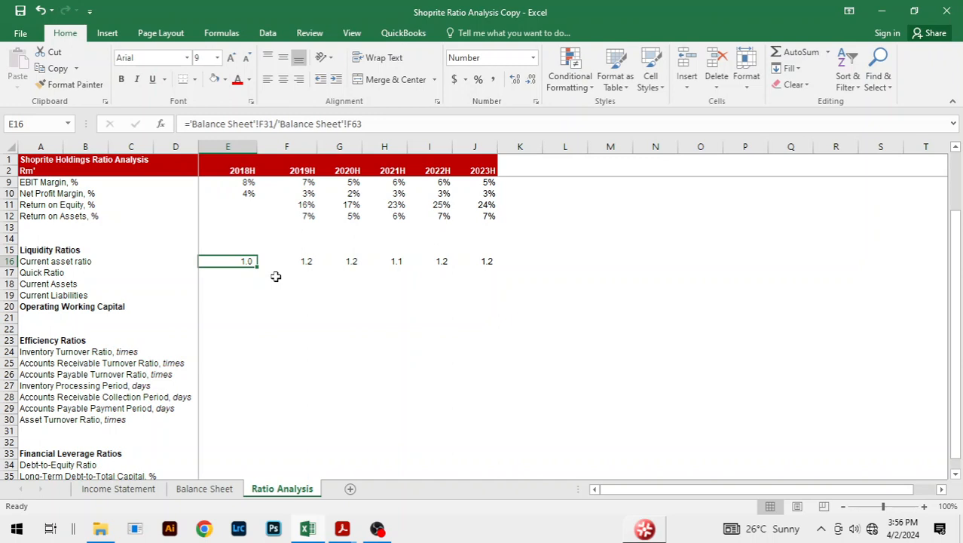
pyautogui.click(301, 263)
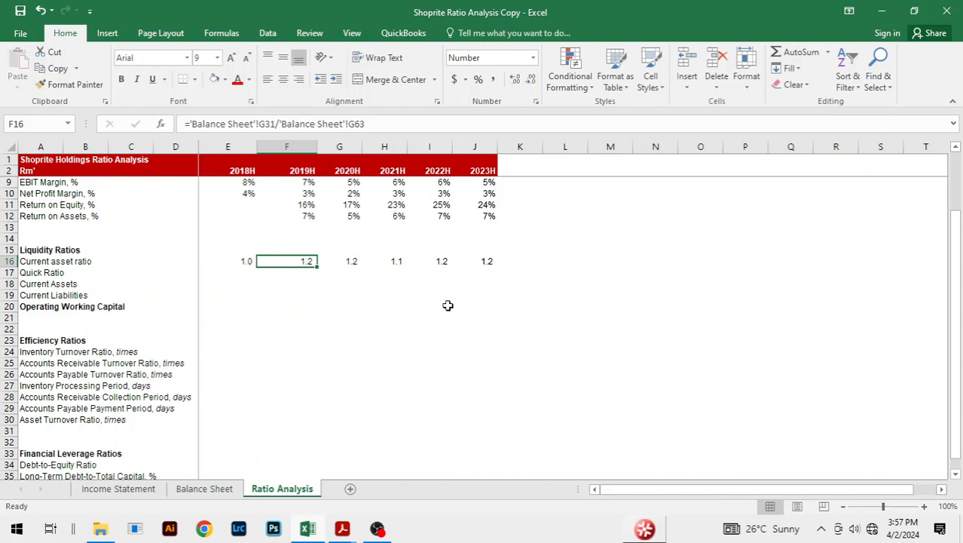
# Calculate the 2018 Quick Ratio in E17 with =('Balance Sheet'!F31-'Balance Sheet'!F21)/'Balance Sheet'!F63.
pyautogui.click(246, 272)
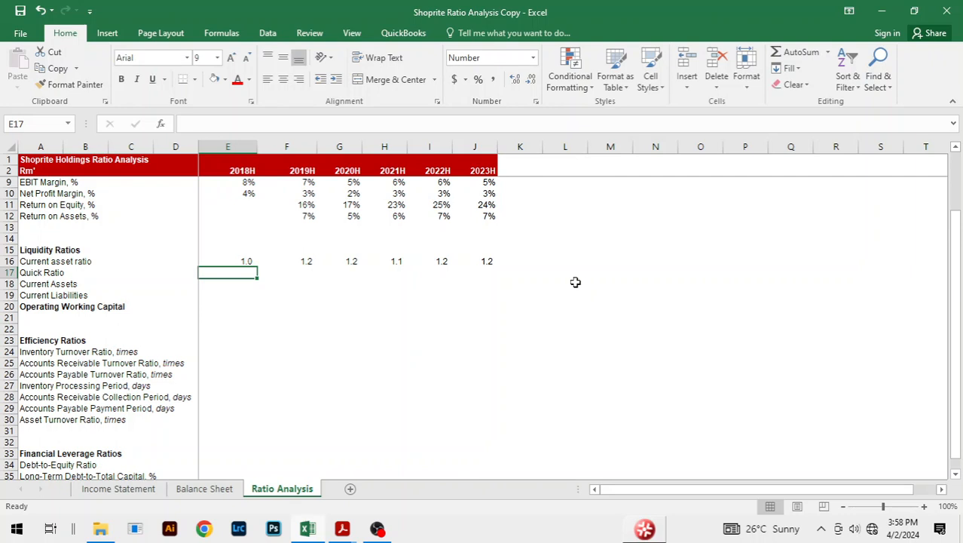
pyautogui.write('=')
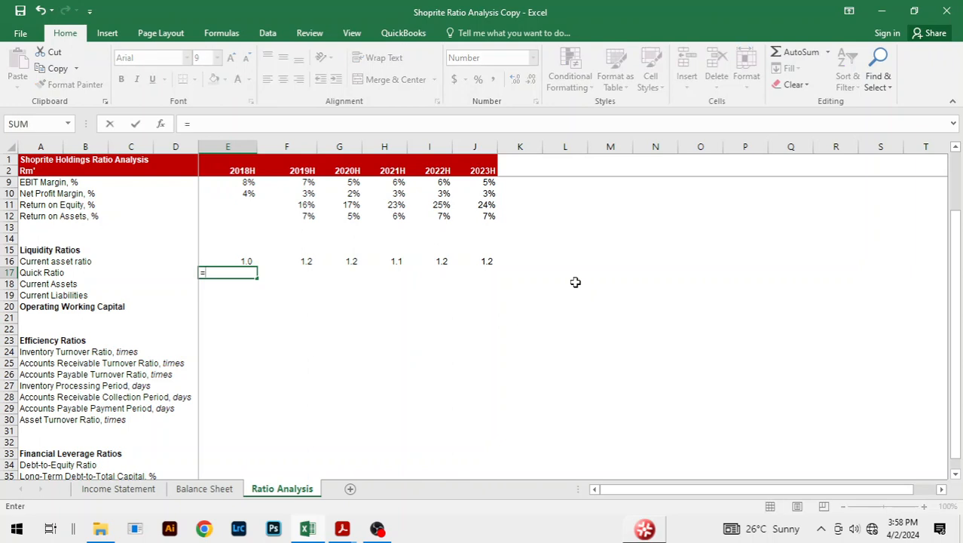
pyautogui.write('(')
pyautogui.hotkey('ctrl', 'pageup')
pyautogui.scroll(1, 372, 288)
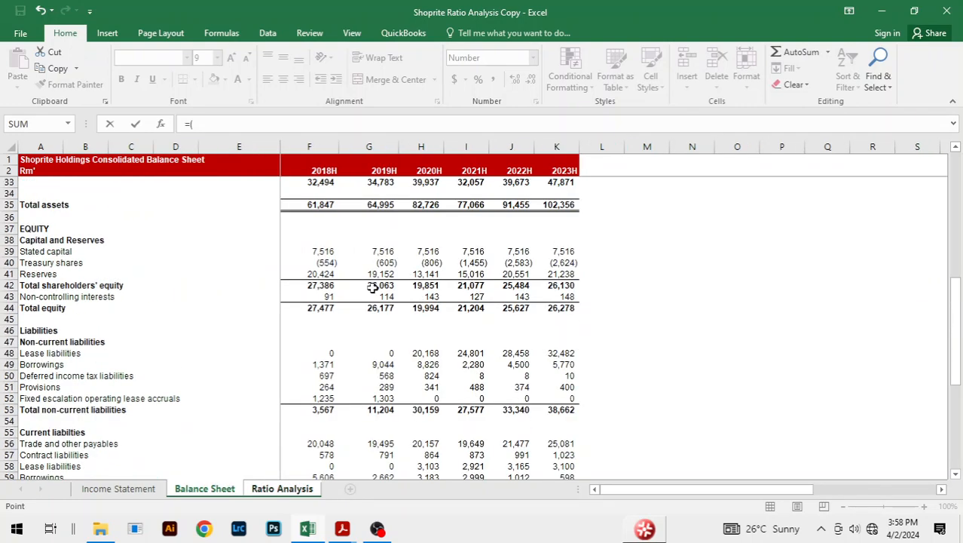
pyautogui.scroll(3, 373, 288)
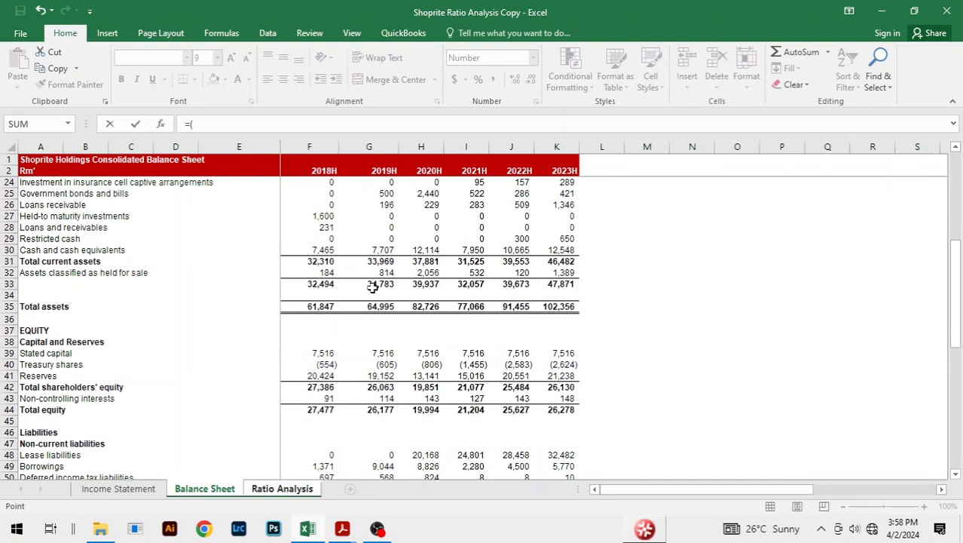
pyautogui.click(321, 260)
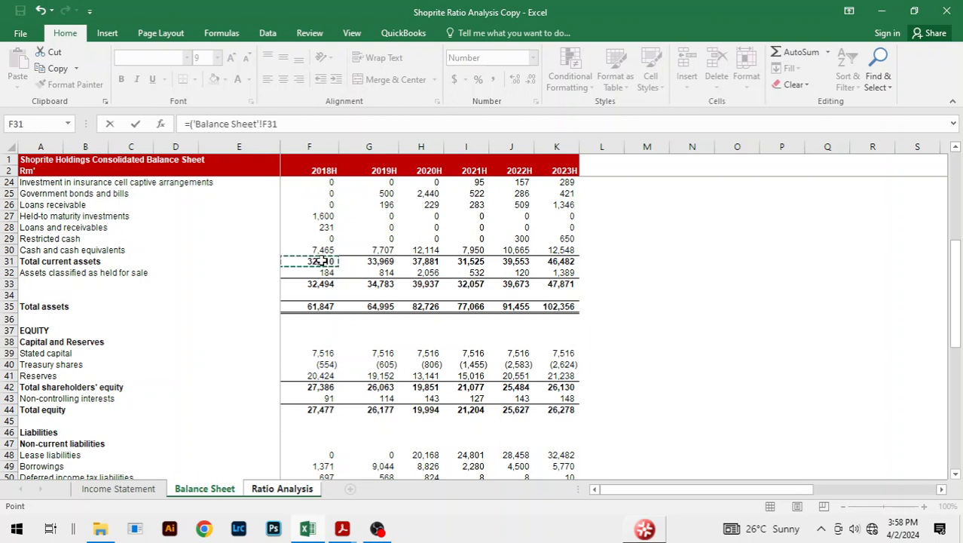
pyautogui.write('-')
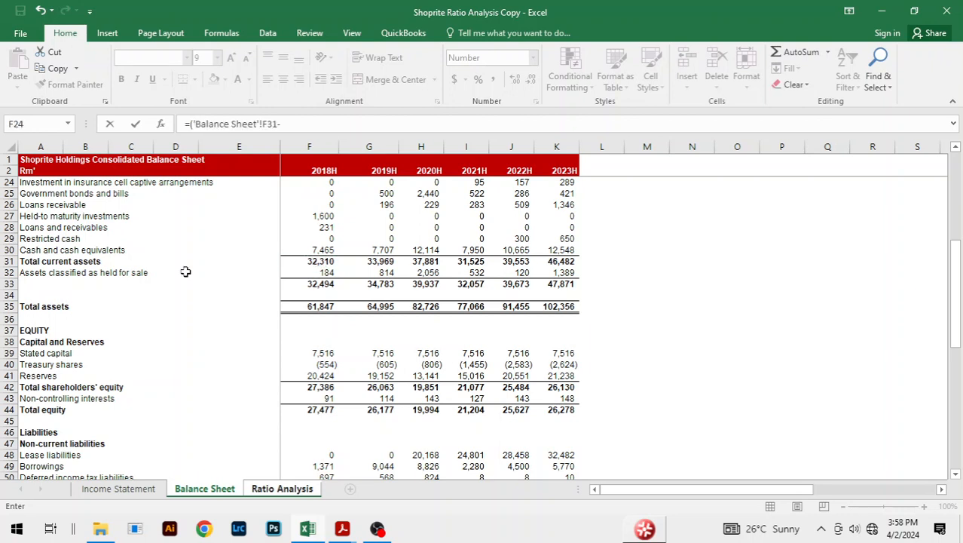
pyautogui.scroll(2, 343, 318)
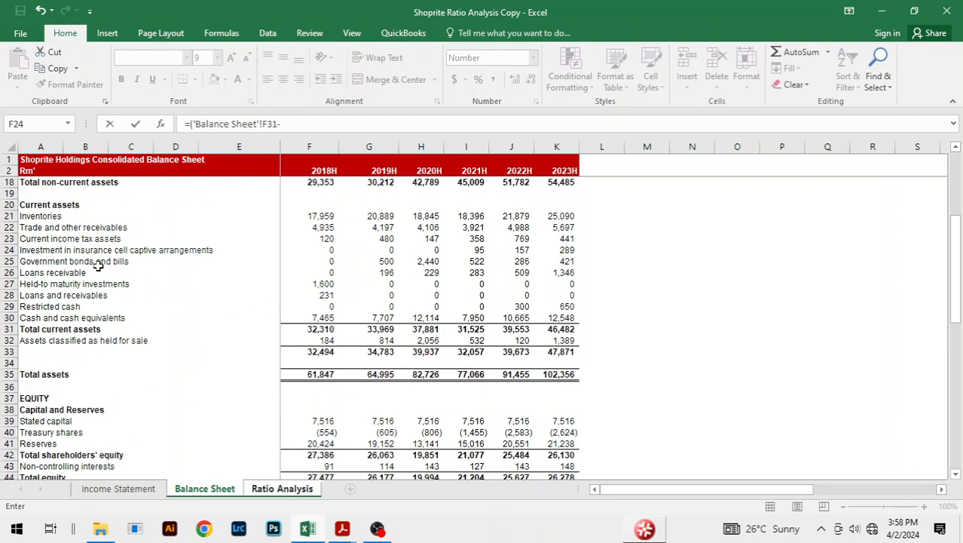
pyautogui.click(320, 216)
pyautogui.write(')')
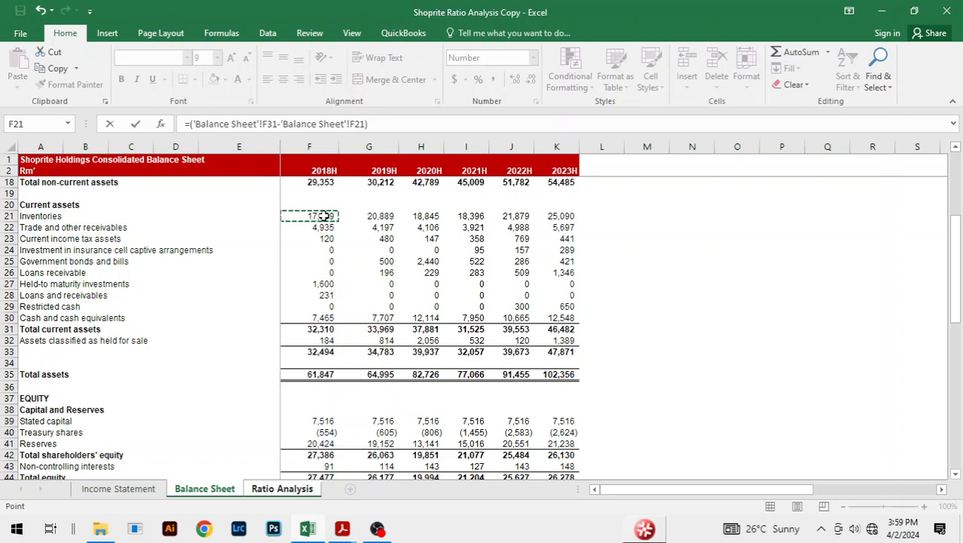
pyautogui.write('/')
pyautogui.scroll(-11, 383, 341)
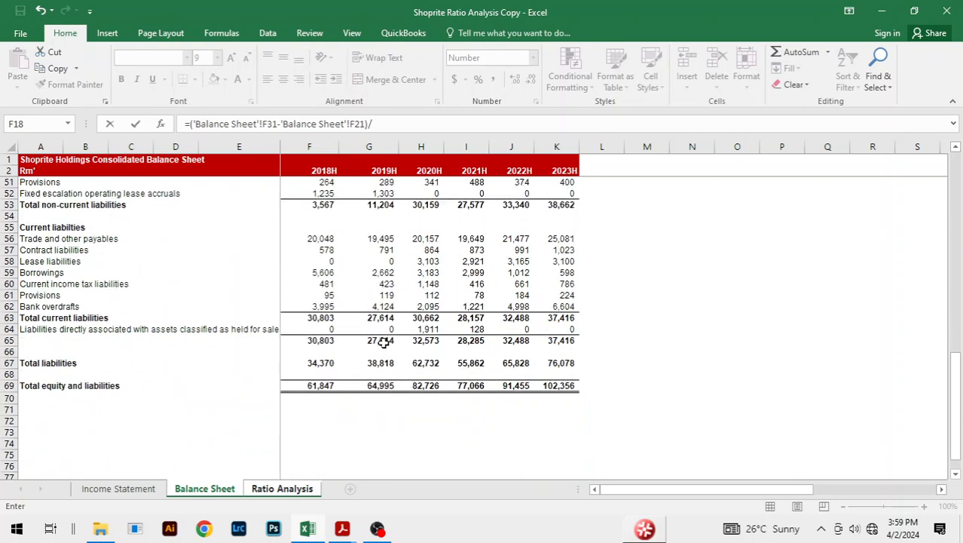
pyautogui.click(318, 317)
pyautogui.press('Return')
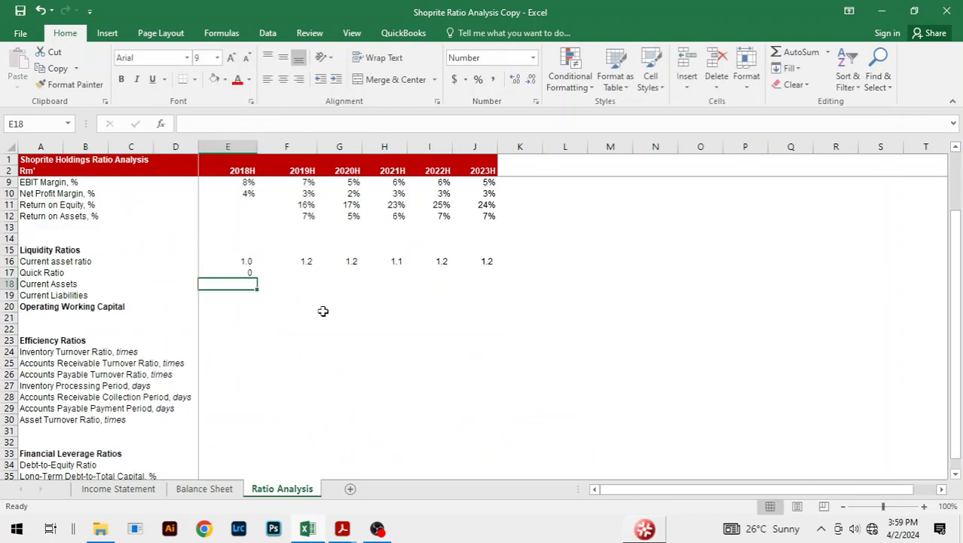
# Fill the Quick Ratio formula from E17 across to J17 and display the row with one decimal place.
pyautogui.press('Up')
pyautogui.hotkey('shift', 'Right')
pyautogui.hotkey('shift', 'Right')
pyautogui.hotkey('shift', 'Right')
pyautogui.hotkey('shift', 'Right')
pyautogui.hotkey('shift', 'Right')
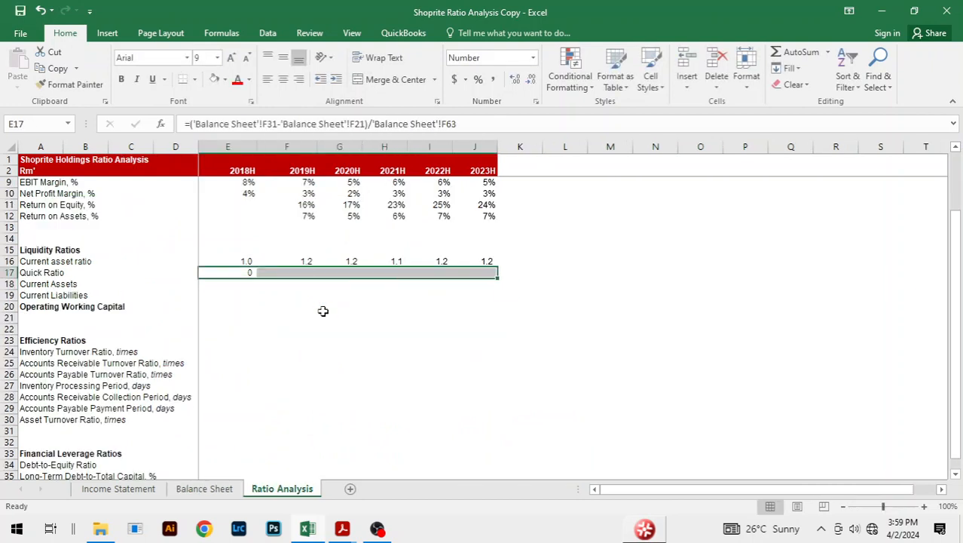
pyautogui.hotkey('ctrl', 'r')
pyautogui.press('alt')
pyautogui.press('h')
pyautogui.press('0')
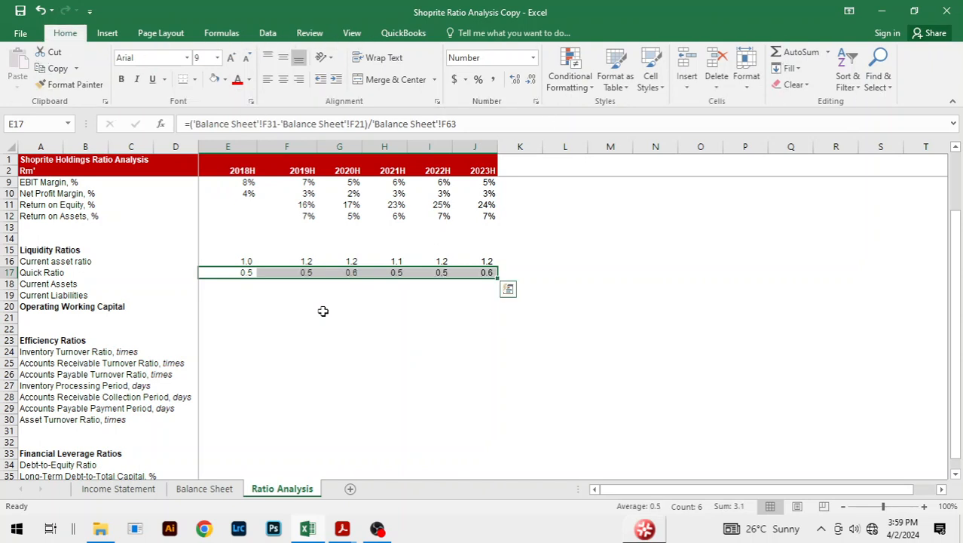
pyautogui.click(353, 305)
pyautogui.click(444, 307)
pyautogui.click(477, 304)
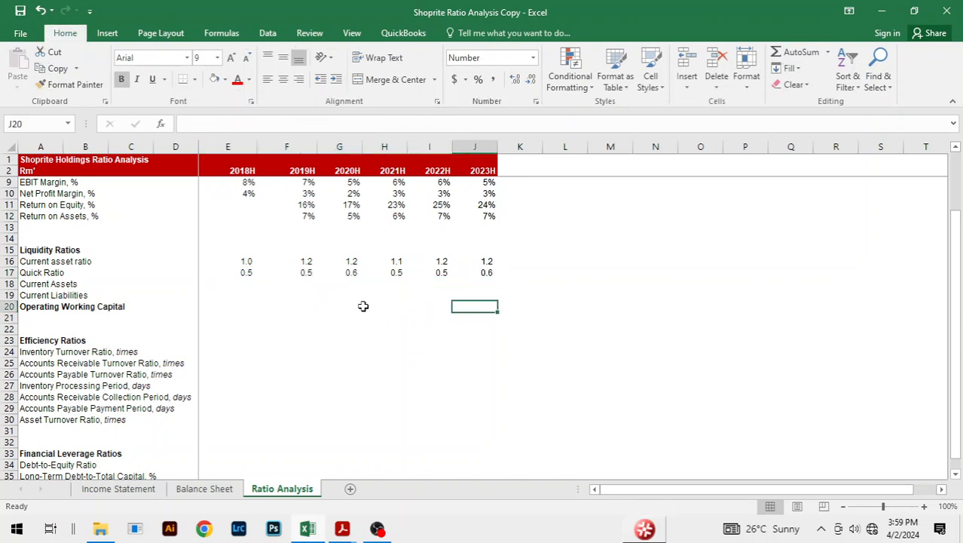
pyautogui.click(368, 306)
pyautogui.click(434, 296)
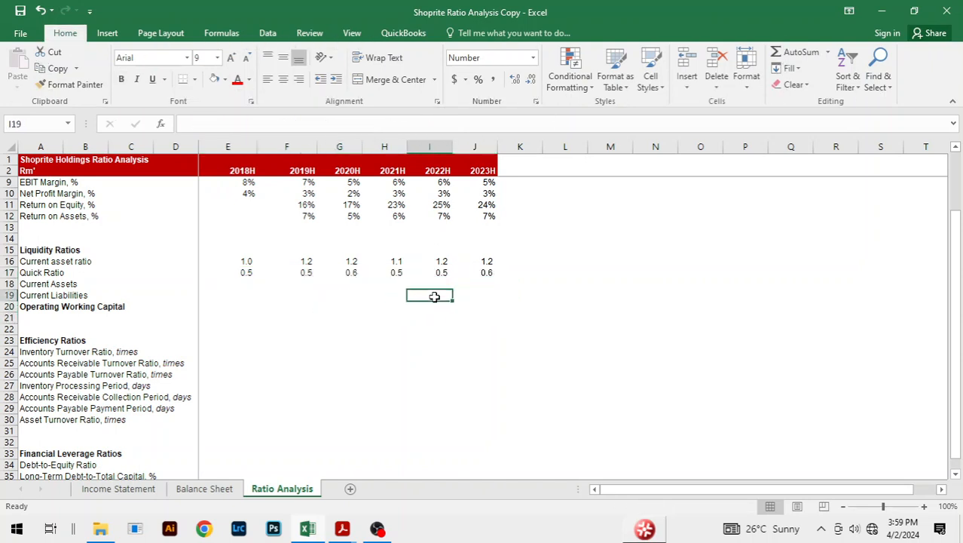
pyautogui.click(367, 298)
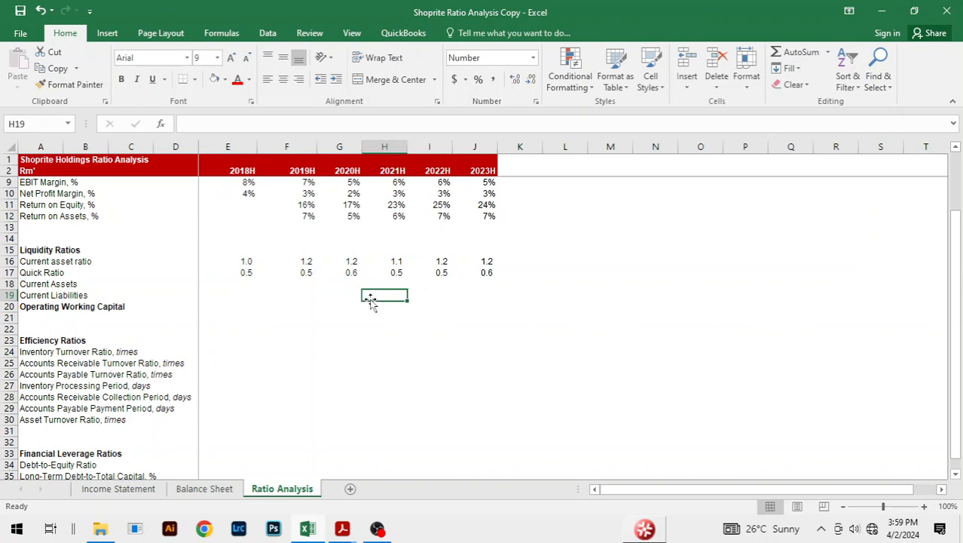
# Replace the 2018 Quick Ratio formula in E17 with =SUM('Balance Sheet'!F22:F30)/'Balance Sheet'!F63.
pyautogui.click(247, 275)
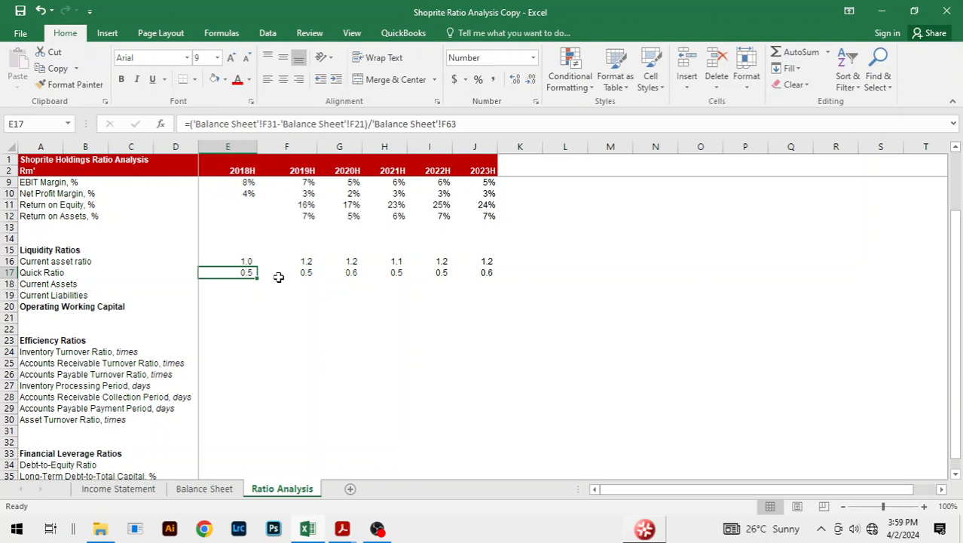
pyautogui.write('=')
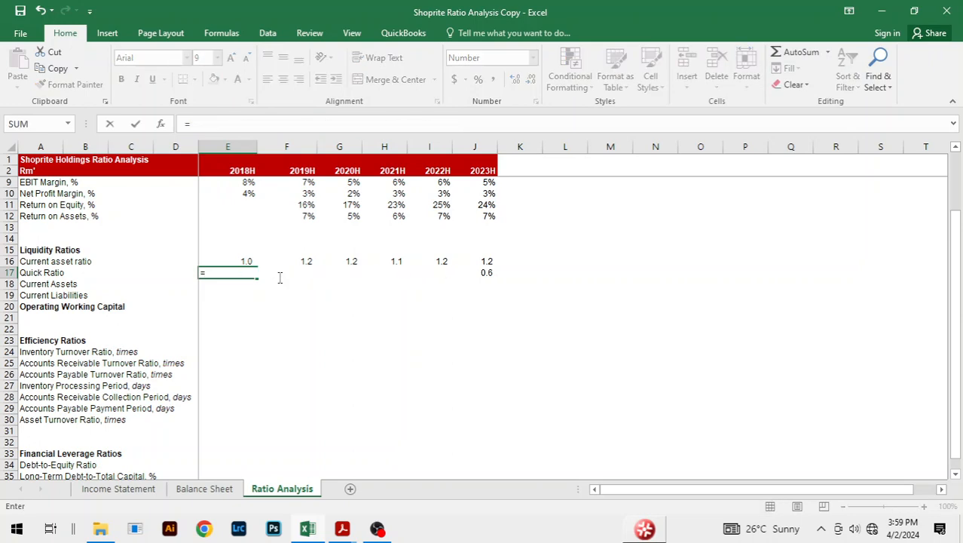
pyautogui.write('sum(')
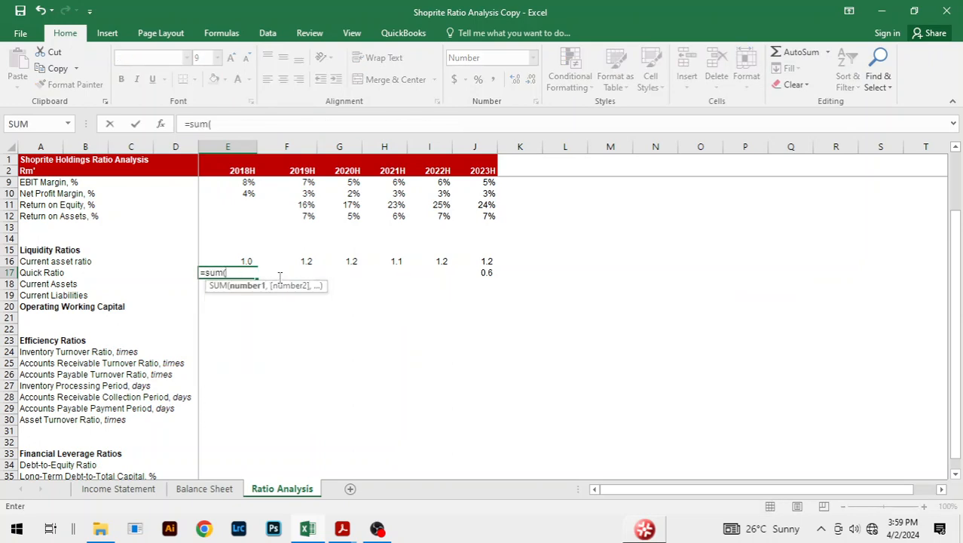
pyautogui.hotkey('ctrl', 'pageup')
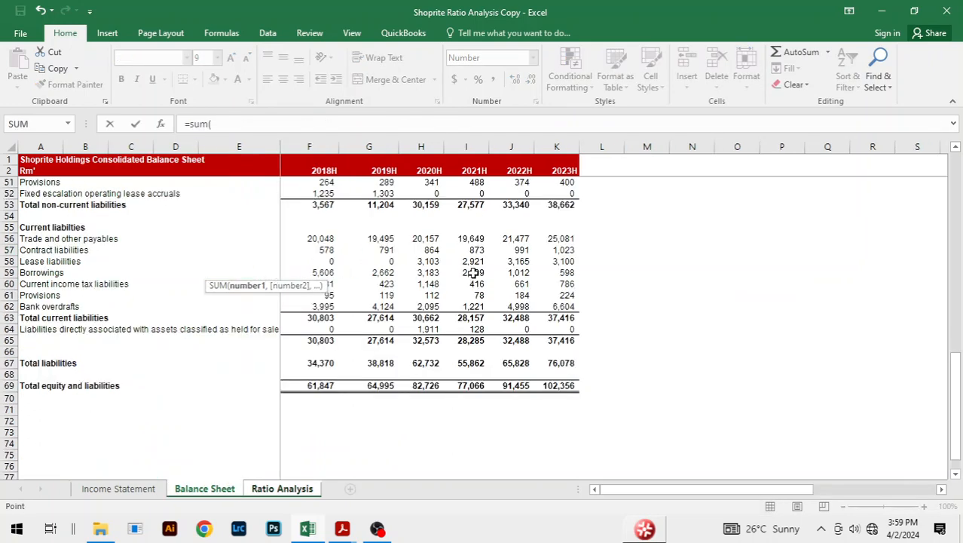
pyautogui.scroll(11, 474, 272)
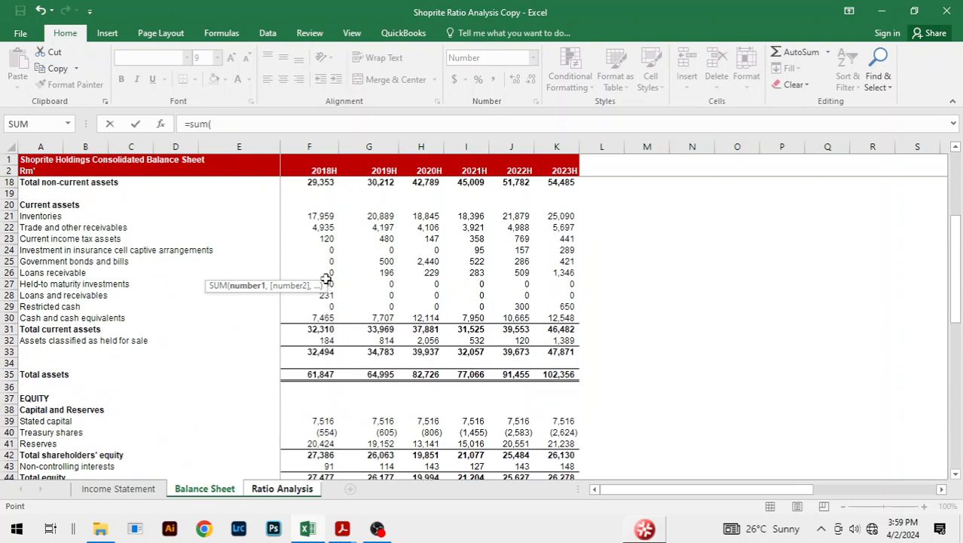
pyautogui.moveTo(329, 229); pyautogui.dragTo(329, 318)
pyautogui.write(')/')
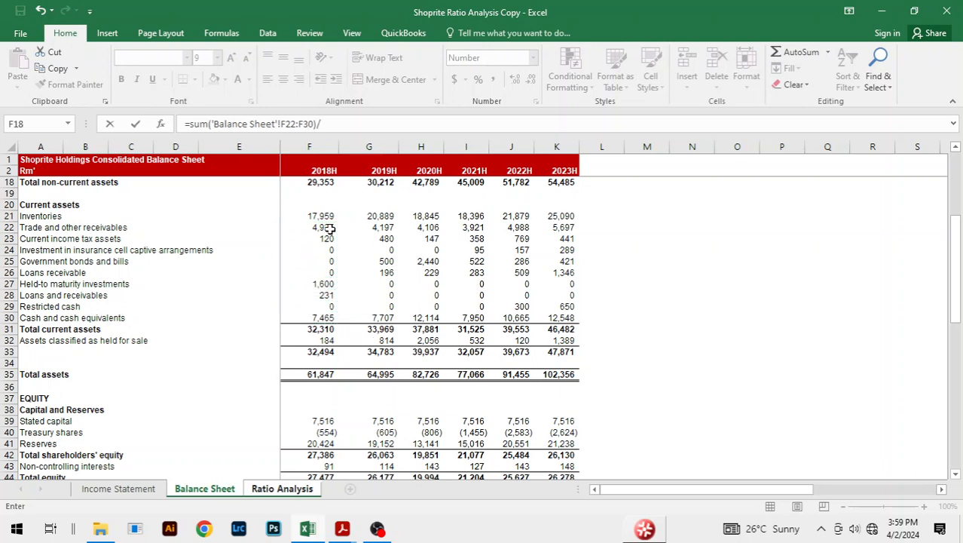
pyautogui.scroll(-9, 308, 401)
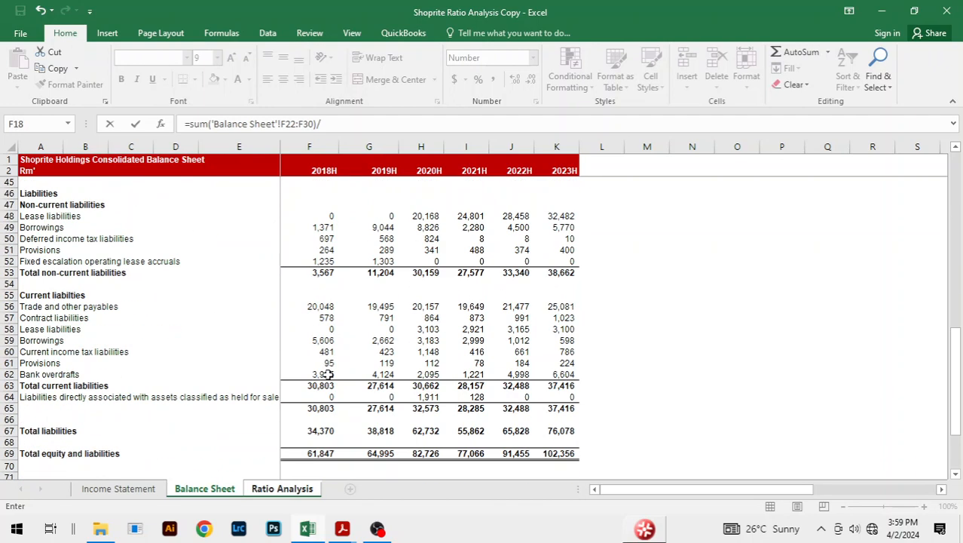
pyautogui.click(319, 385)
pyautogui.press('Escape')
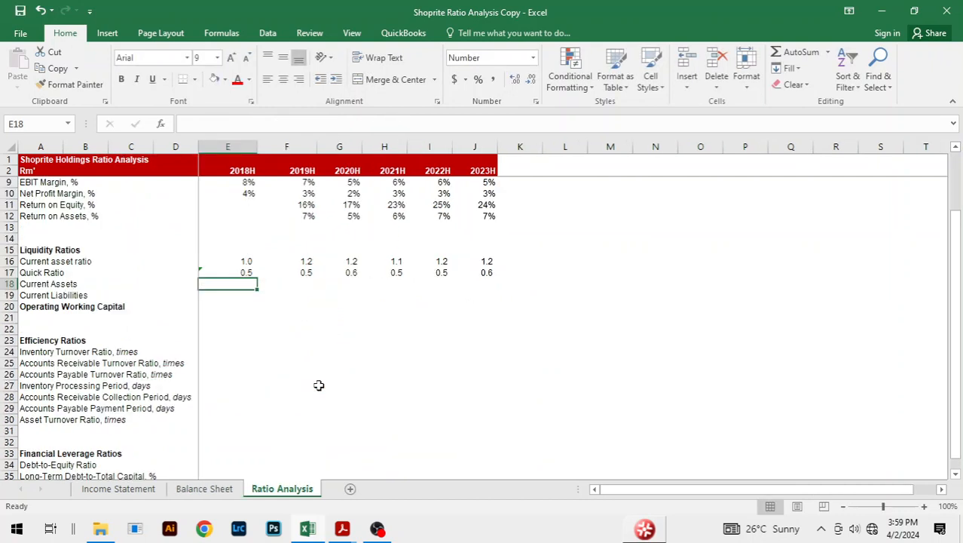
# Fill the revised Quick Ratio formula from E17 across to J17.
pyautogui.press('Up')
pyautogui.hotkey('shift', 'Right')
pyautogui.hotkey('shift', 'Right')
pyautogui.hotkey('shift', 'Right')
pyautogui.press('Up')
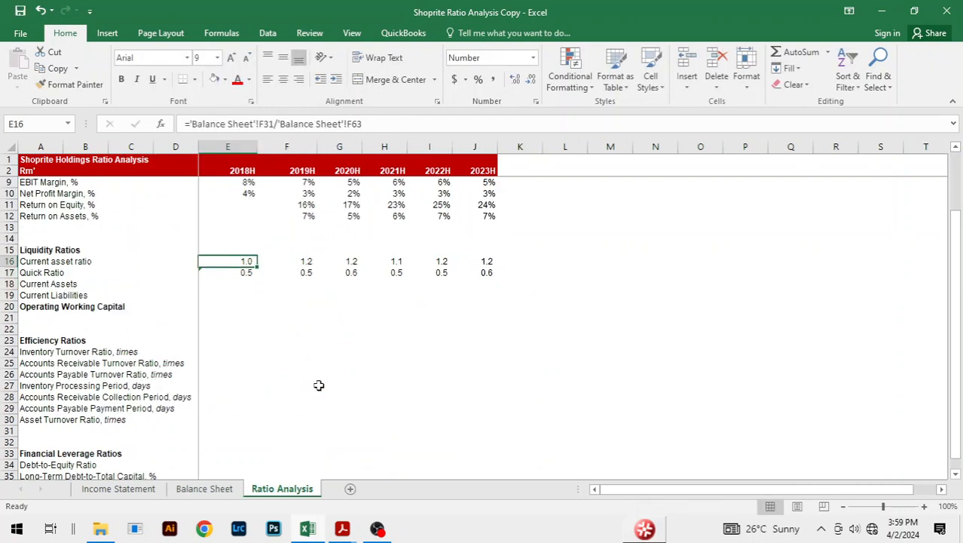
pyautogui.press('Down')
pyautogui.hotkey('shift', 'Right')
pyautogui.hotkey('shift', 'Right')
pyautogui.hotkey('shift', 'Right')
pyautogui.hotkey('shift', 'Right')
pyautogui.hotkey('shift', 'Right')
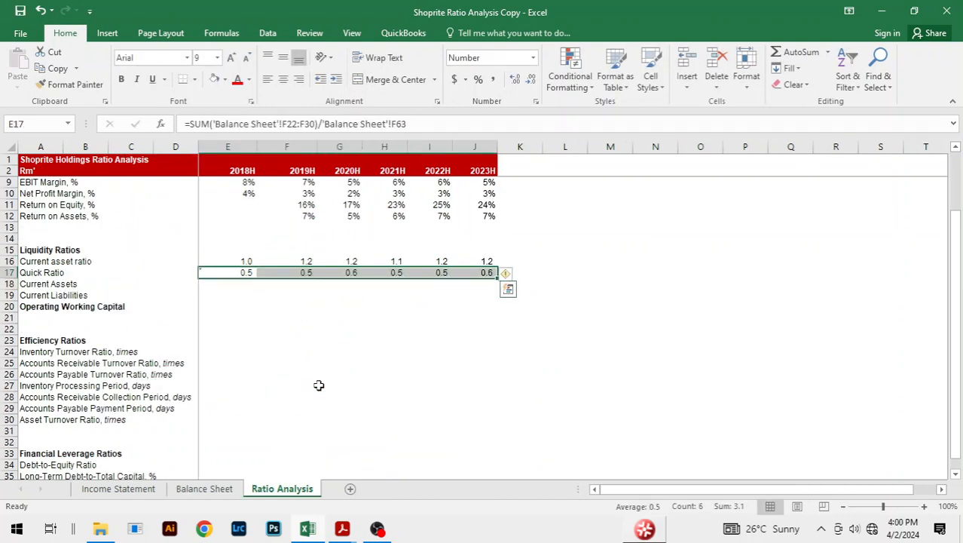
# Ignore the "Formula Omits Adjacent Cells" error for the Quick Ratio cells E17:J17.
pyautogui.click(511, 275)
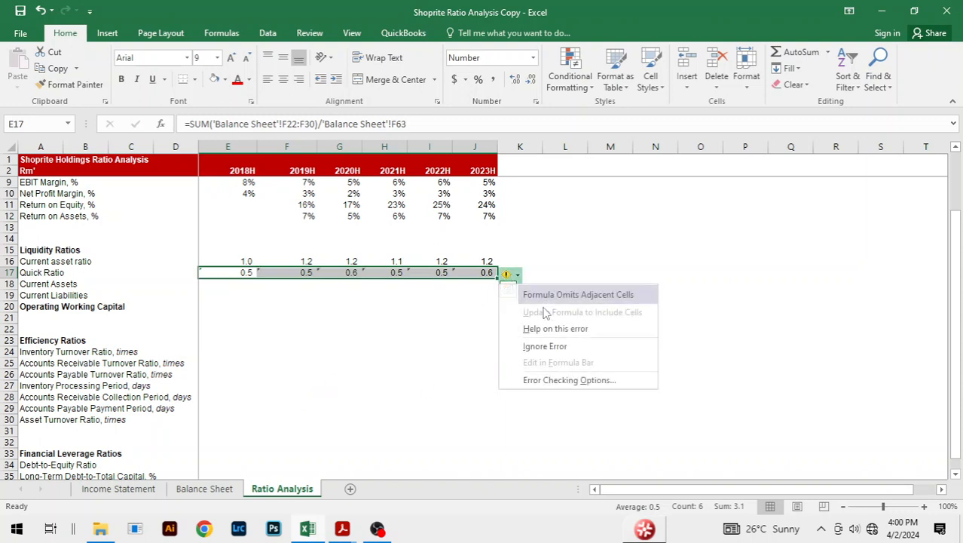
pyautogui.click(594, 381)
pyautogui.click(611, 294)
pyautogui.click(350, 344)
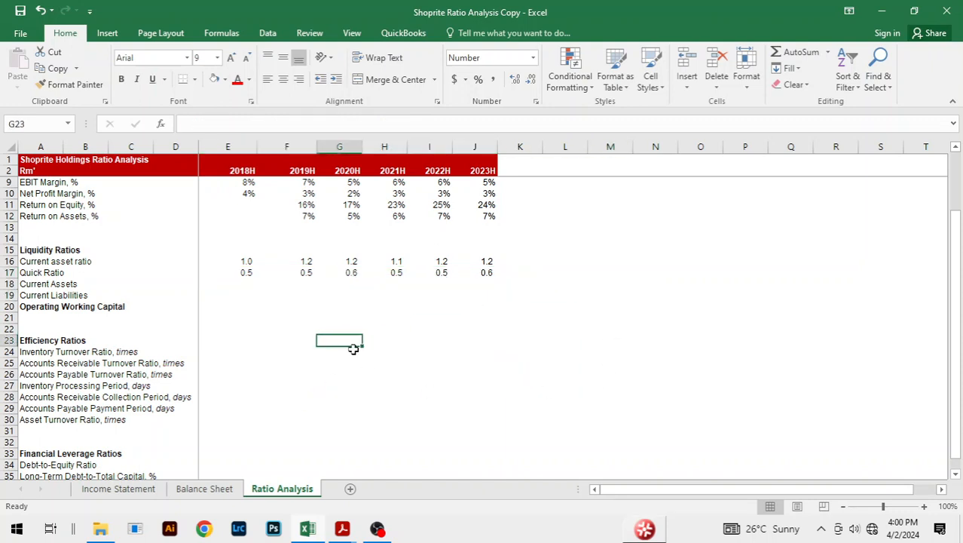
# Link the 2018 Current Assets in E18 to total current assets with ='Balance Sheet'!F31.
pyautogui.click(249, 284)
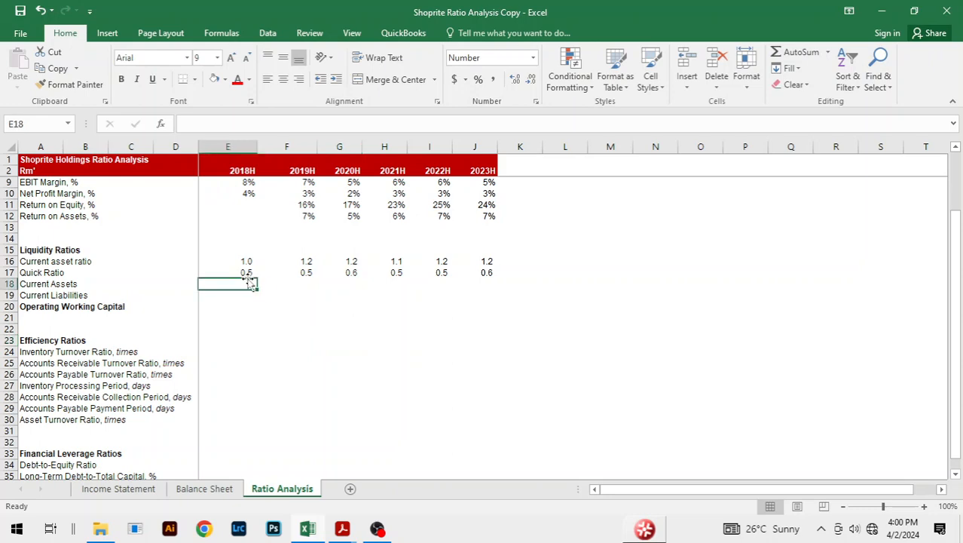
pyautogui.write('=')
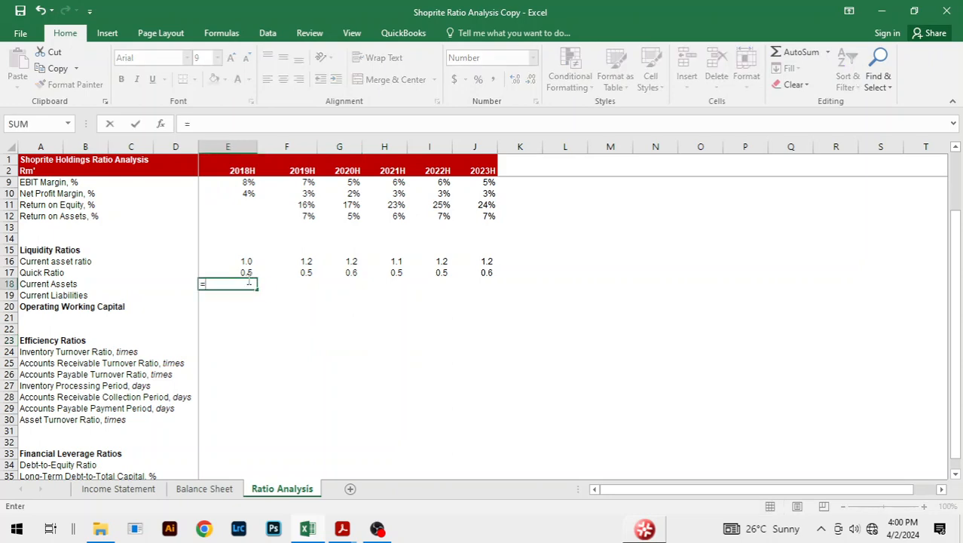
pyautogui.hotkey('ctrl', 'pageup')
pyautogui.scroll(5, 407, 257)
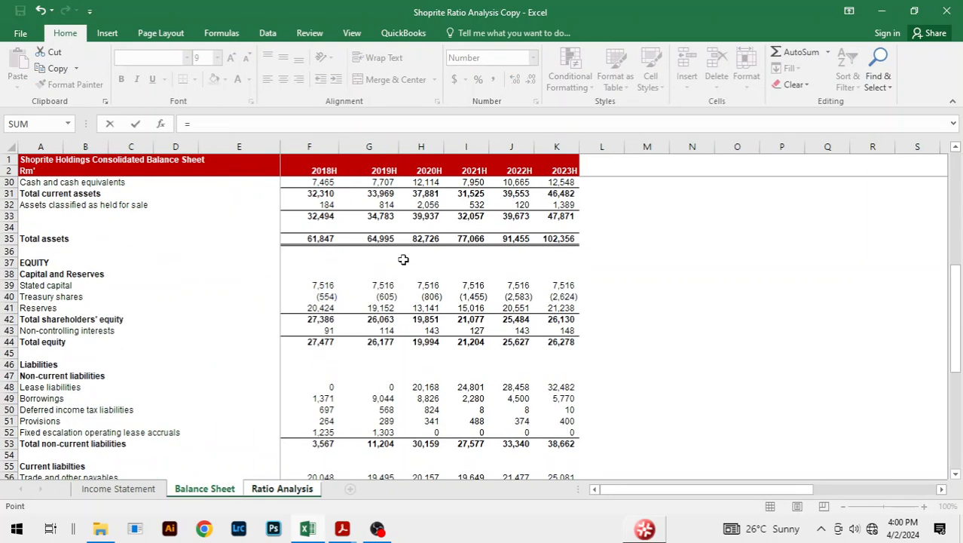
pyautogui.scroll(4, 411, 264)
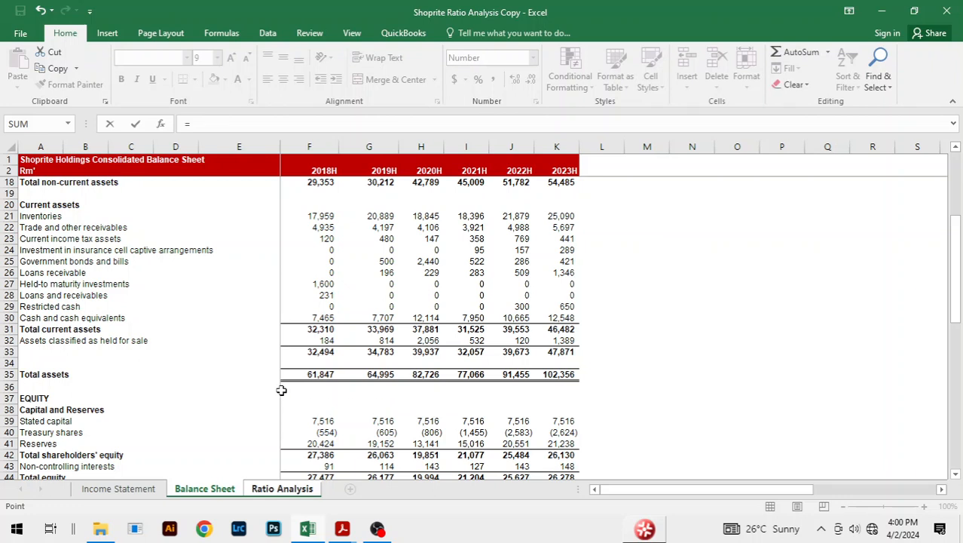
pyautogui.click(320, 331)
pyautogui.press('Return')
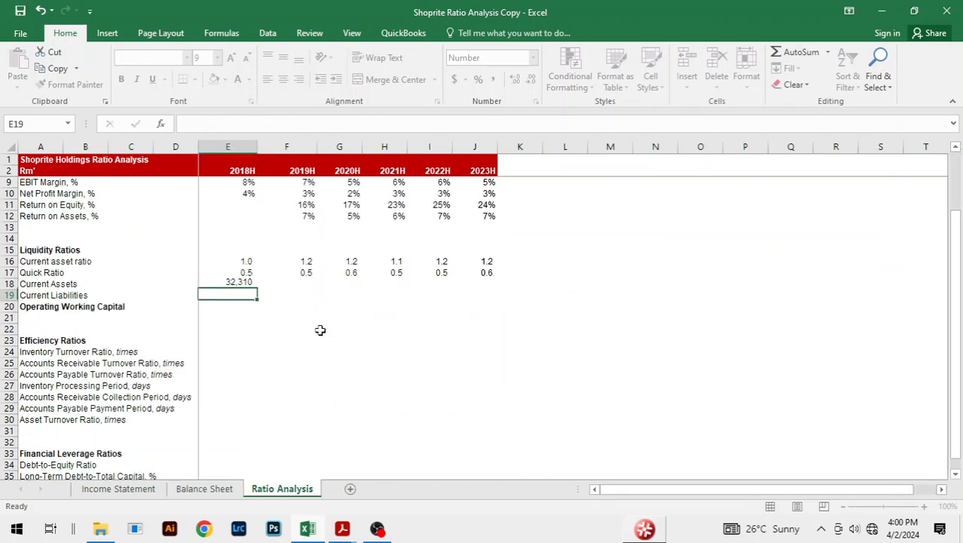
# Fill the Current Assets link from E18 across to J18.
pyautogui.press('Up')
pyautogui.hotkey('shift', 'Right')
pyautogui.hotkey('shift', 'Right')
pyautogui.hotkey('shift', 'Right')
pyautogui.hotkey('shift', 'Right')
pyautogui.hotkey('shift', 'Right')
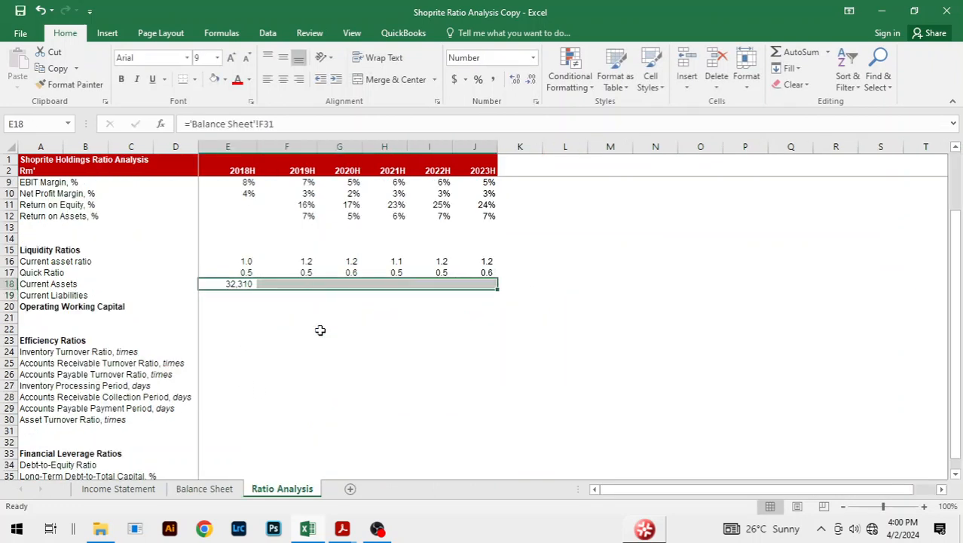
pyautogui.hotkey('ctrl', 'r')
# Link the 2018 Current Liabilities in E19 to total current liabilities with ='Balance Sheet'!F63.
pyautogui.press('Down')
pyautogui.write('=')
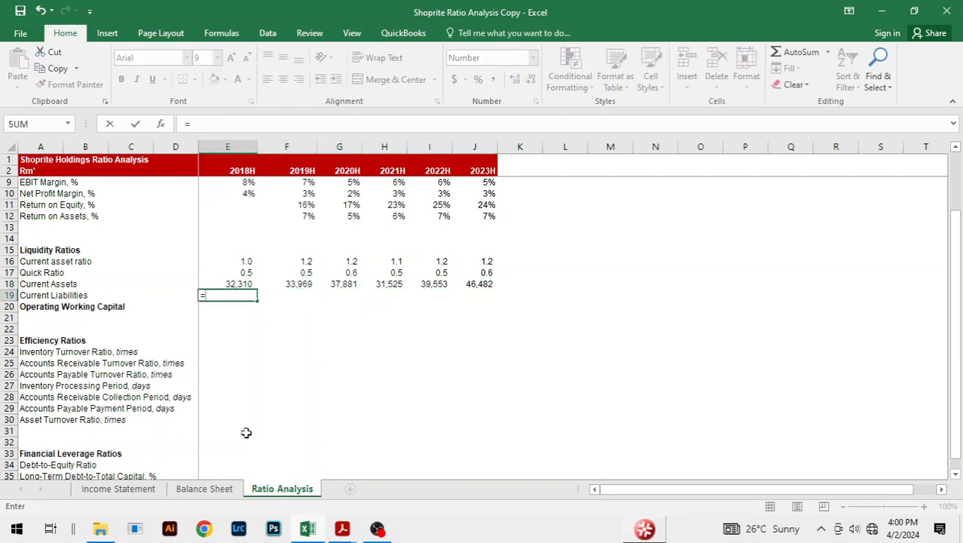
pyautogui.click(205, 489)
pyautogui.scroll(-8, 393, 358)
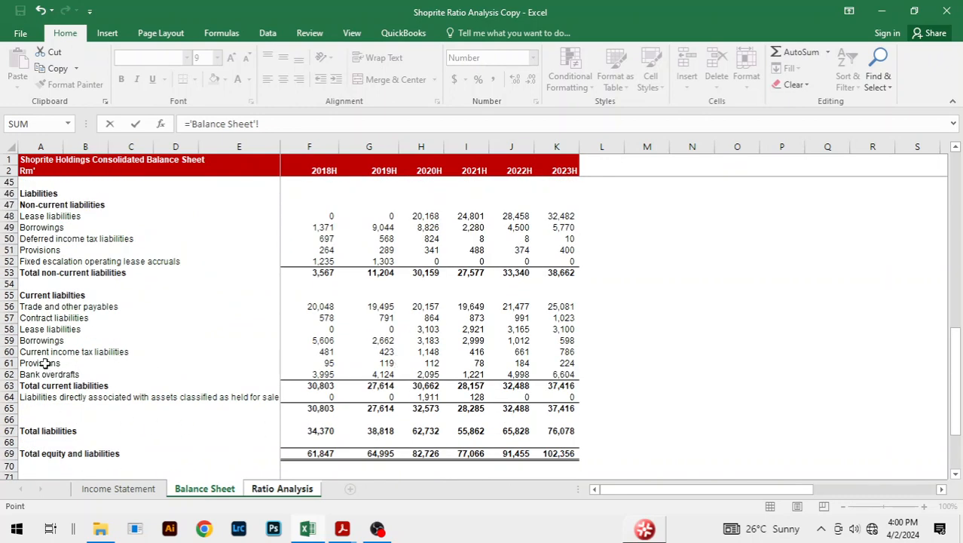
pyautogui.click(309, 385)
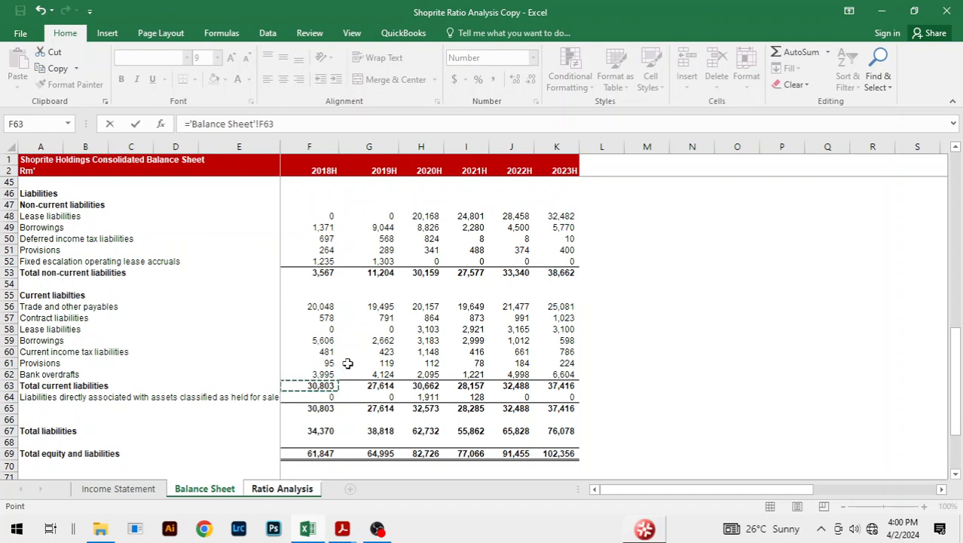
pyautogui.press('Return')
pyautogui.press('Return')
# Fill the Current Liabilities link from E19 across to J19.
pyautogui.press('Up')
pyautogui.hotkey('shift', 'Right')
pyautogui.hotkey('shift', 'Right')
pyautogui.hotkey('shift', 'Right')
pyautogui.hotkey('shift', 'Right')
pyautogui.hotkey('shift', 'Right')
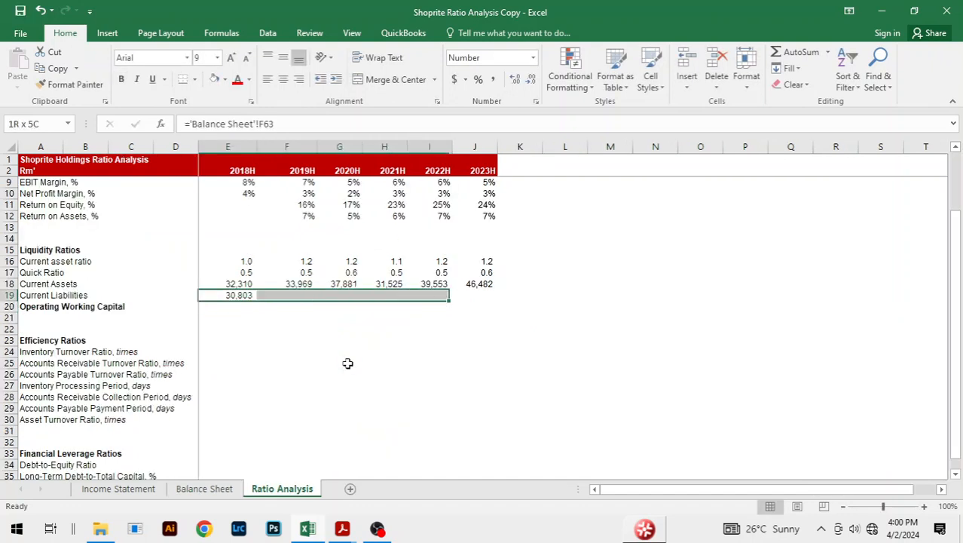
pyautogui.hotkey('ctrl', 'r')
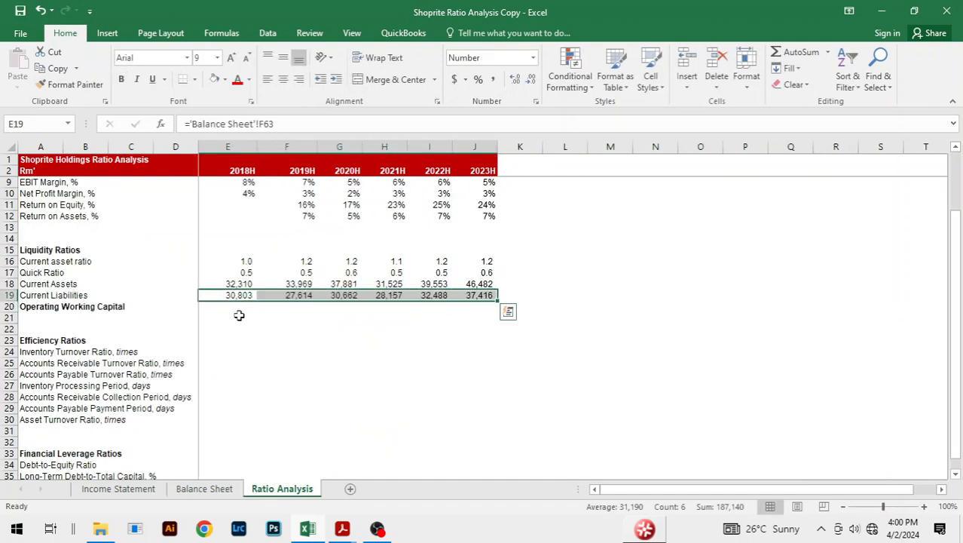
# Calculate the 2018 Operating Working Capital in E20 with =E18-E19.
pyautogui.click(242, 310)
pyautogui.write('=')
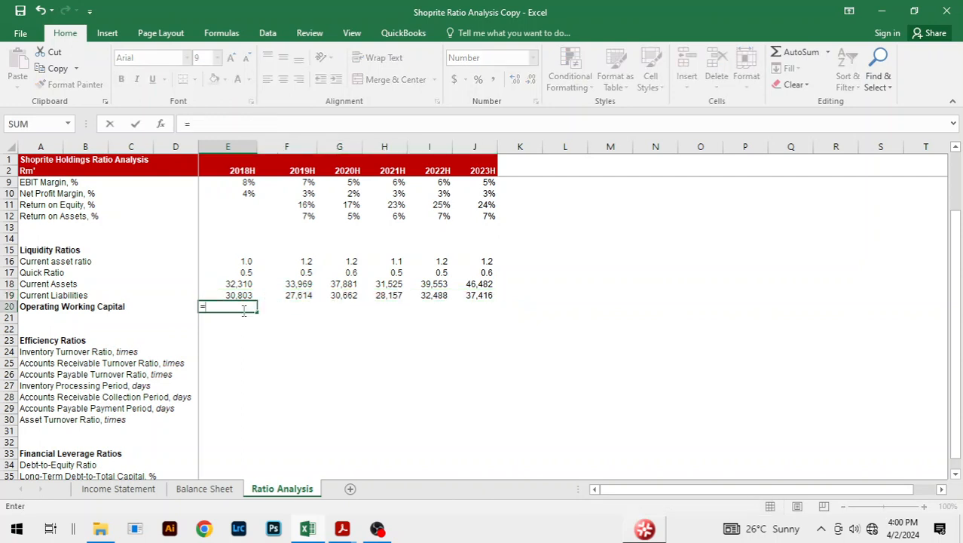
pyautogui.press('Up')
pyautogui.press('Up')
pyautogui.write('-')
pyautogui.press('Down')
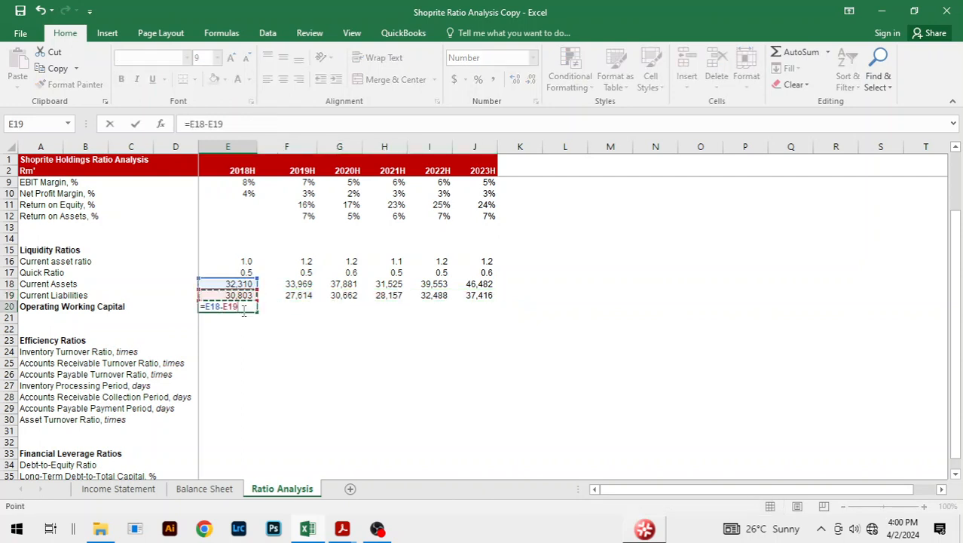
pyautogui.press('Return')
# Fill the Operating Working Capital formula from E20 across to J20.
pyautogui.press('Up')
pyautogui.hotkey('shift', 'Right')
pyautogui.hotkey('shift', 'Right')
pyautogui.hotkey('shift', 'Right')
pyautogui.hotkey('shift', 'Right')
pyautogui.hotkey('shift', 'Right')
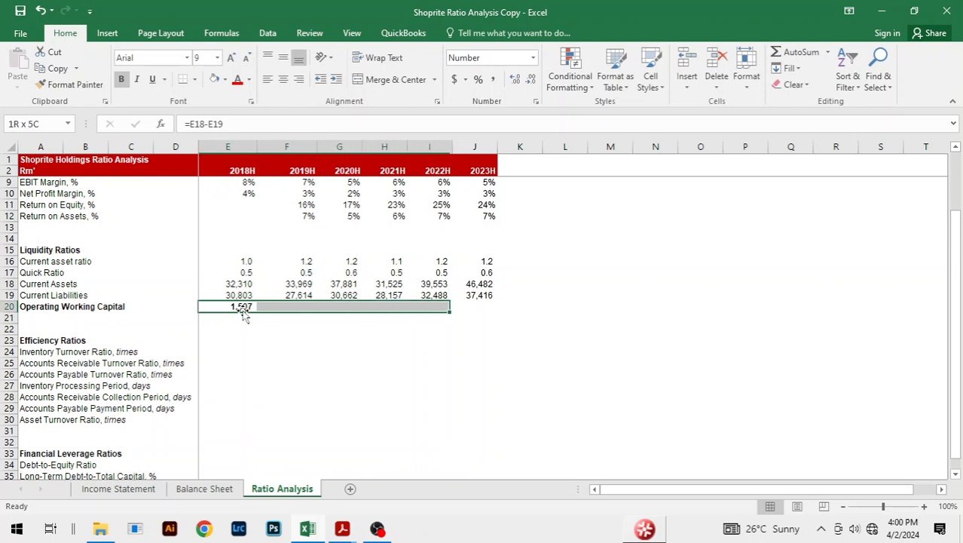
pyautogui.hotkey('ctrl', 'r')
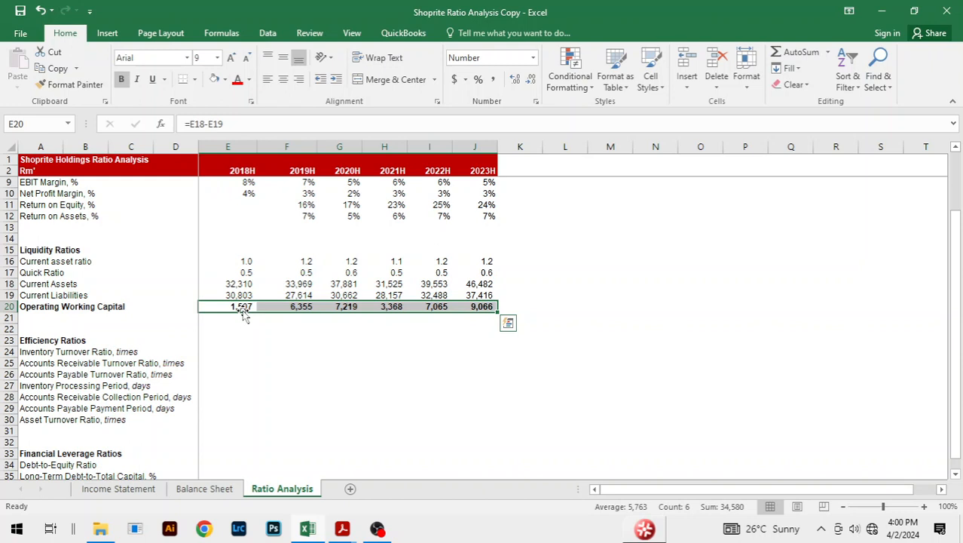
# Add a top border to the Operating Working Capital cells E20:J20.
pyautogui.press('alt')
pyautogui.press('h')
pyautogui.press('b')
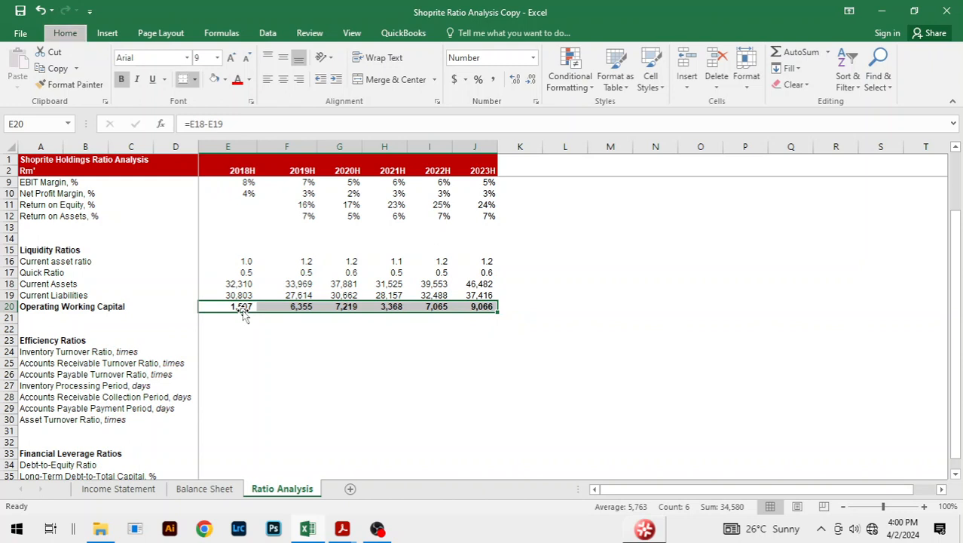
pyautogui.press('p')
pyautogui.click(466, 338)
pyautogui.click(565, 329)
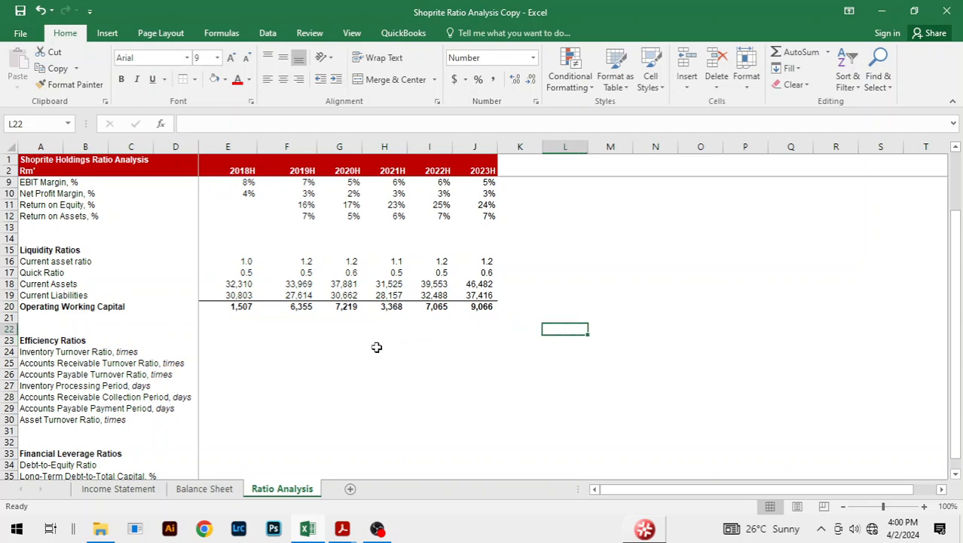
pyautogui.click(377, 347)
pyautogui.click(482, 307)
pyautogui.click(349, 352)
pyautogui.scroll(-2, 565, 310)
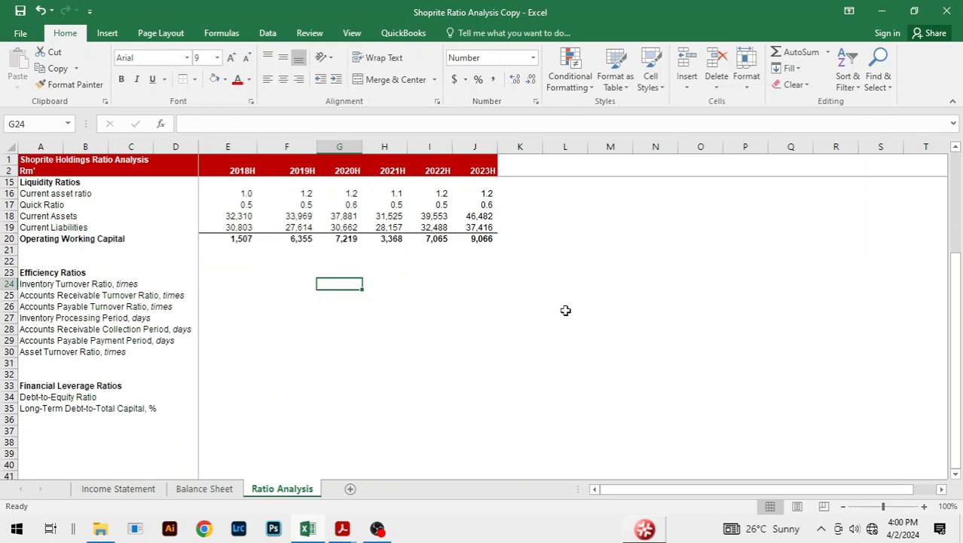
pyautogui.click(487, 332)
pyautogui.scroll(3, 542, 342)
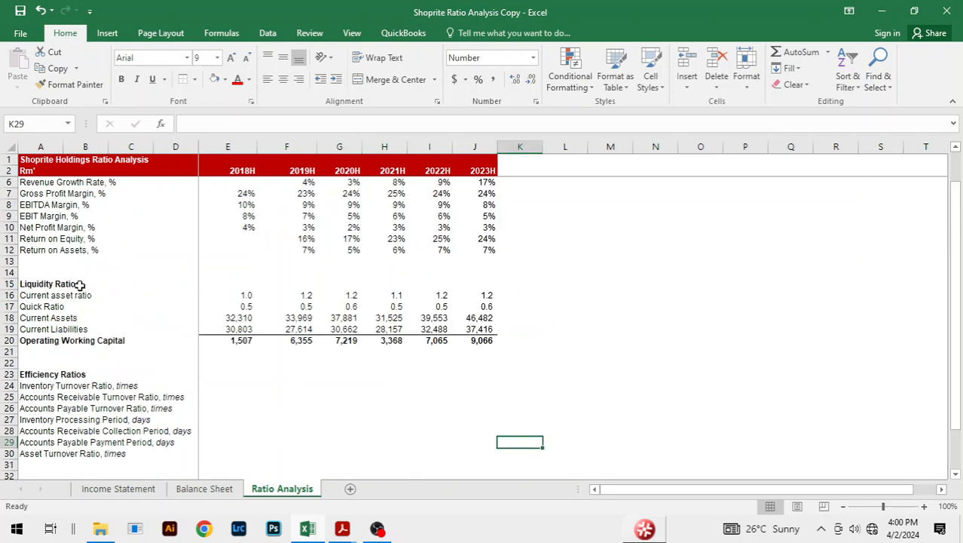
pyautogui.click(394, 363)
pyautogui.scroll(-2, 403, 356)
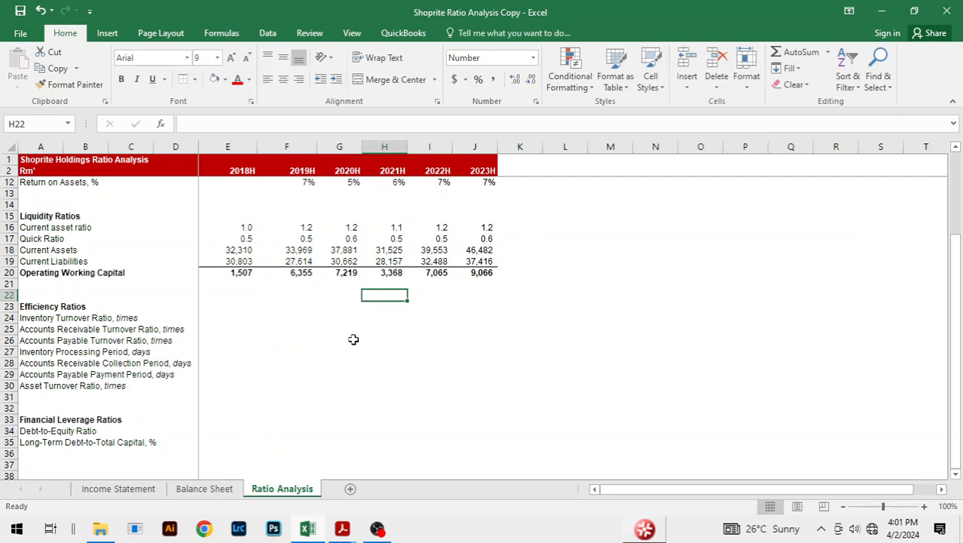
# Switch to Adobe Acrobat Reader and bring up the Investment Analysis and Portfolio Management (2012) PDF.
pyautogui.hotkey('alt', 'Tab')
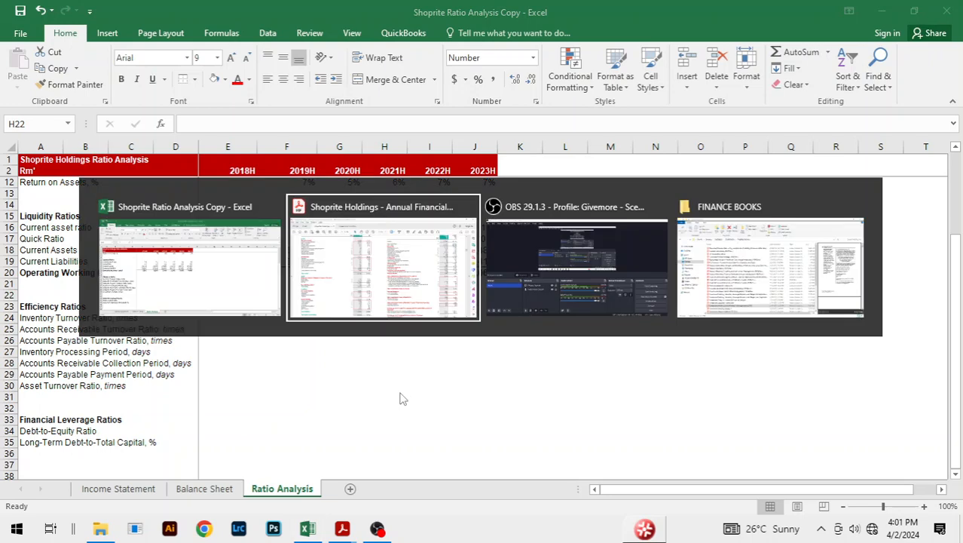
pyautogui.press('Tab')
pyautogui.press('Tab')
pyautogui.press('Tab')
pyautogui.press('Tab')
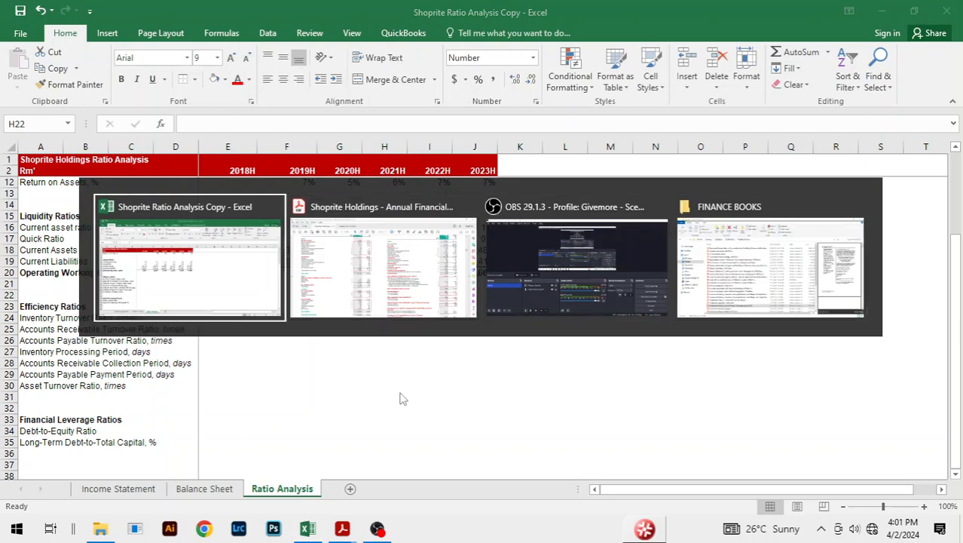
pyautogui.click(285, 48)
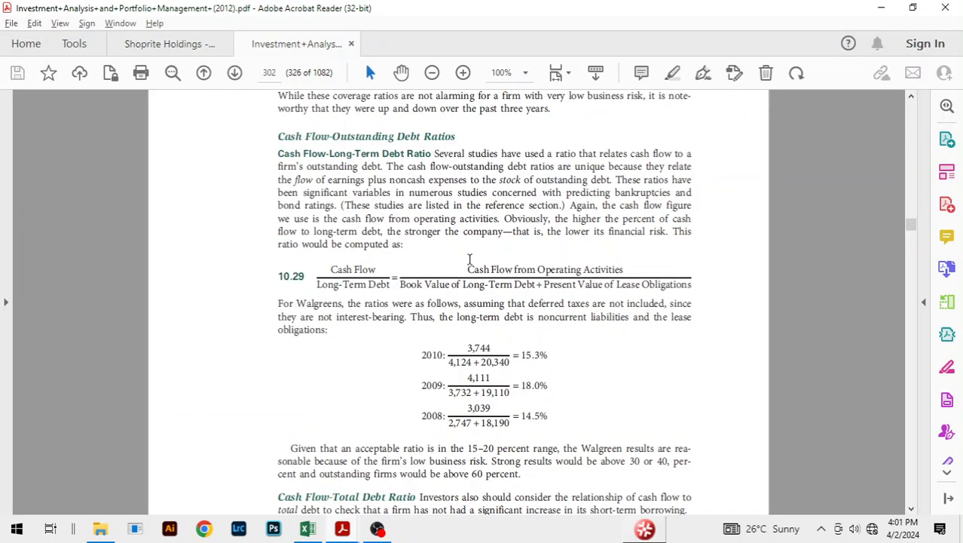
# Examine the textbook's Evaluating Operating Performance section and its Operating Efficiency Ratios formulas, and switch back to the Shoprite workbook in Excel.
pyautogui.scroll(10, 469, 259)
pyautogui.scroll(20, 517, 198)
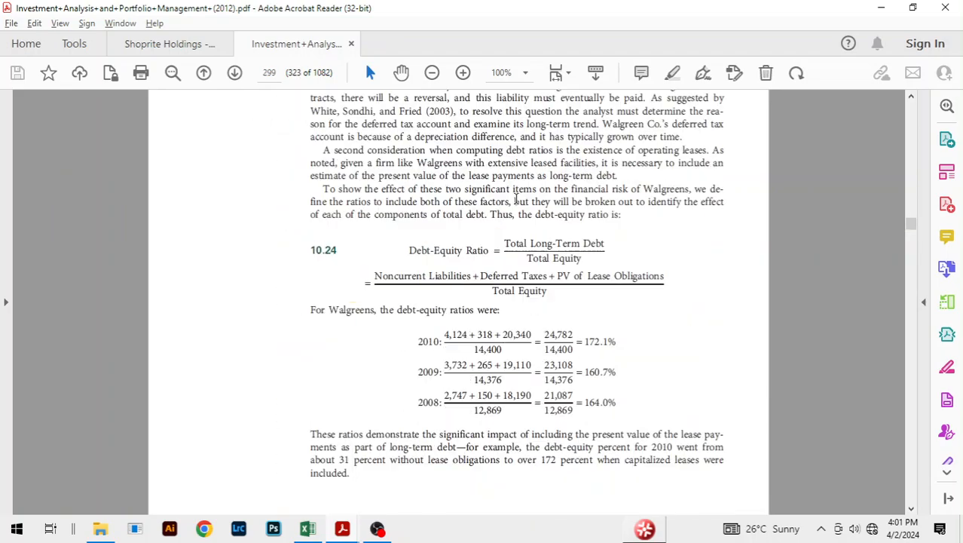
pyautogui.scroll(15, 517, 202)
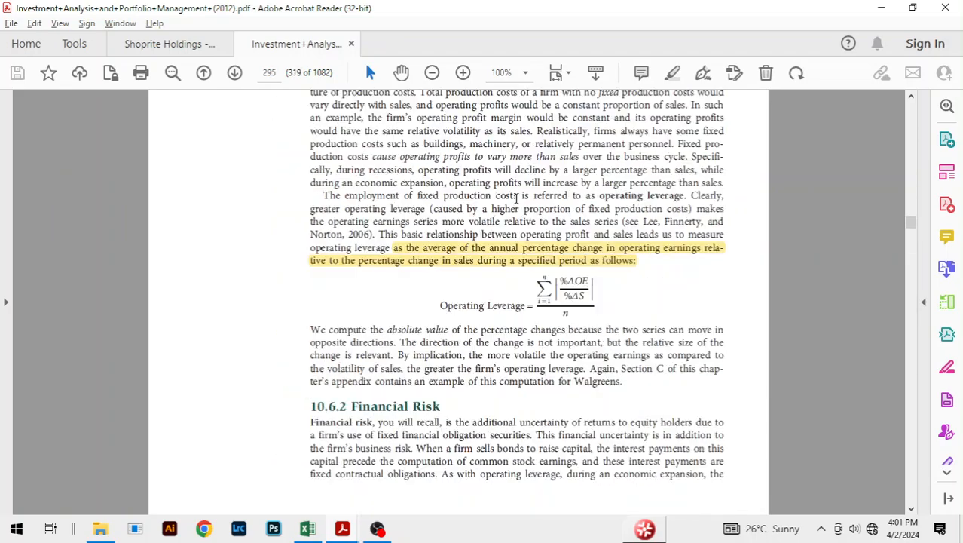
pyautogui.scroll(20, 517, 197)
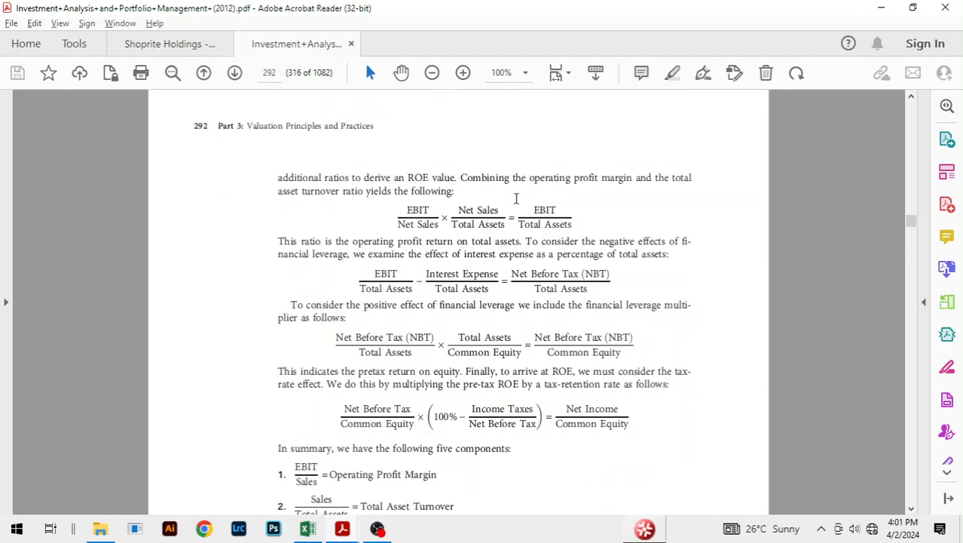
pyautogui.scroll(18, 517, 198)
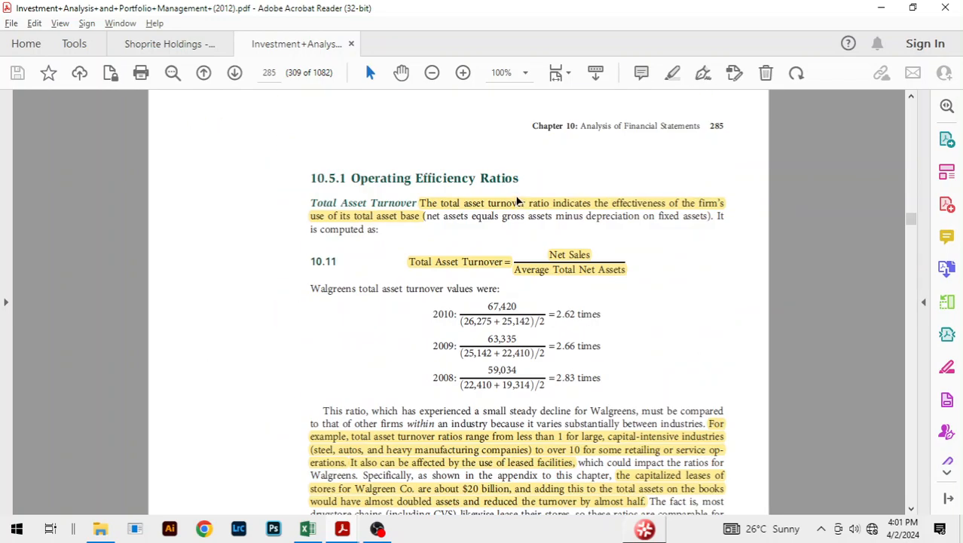
pyautogui.scroll(5, 380, 191)
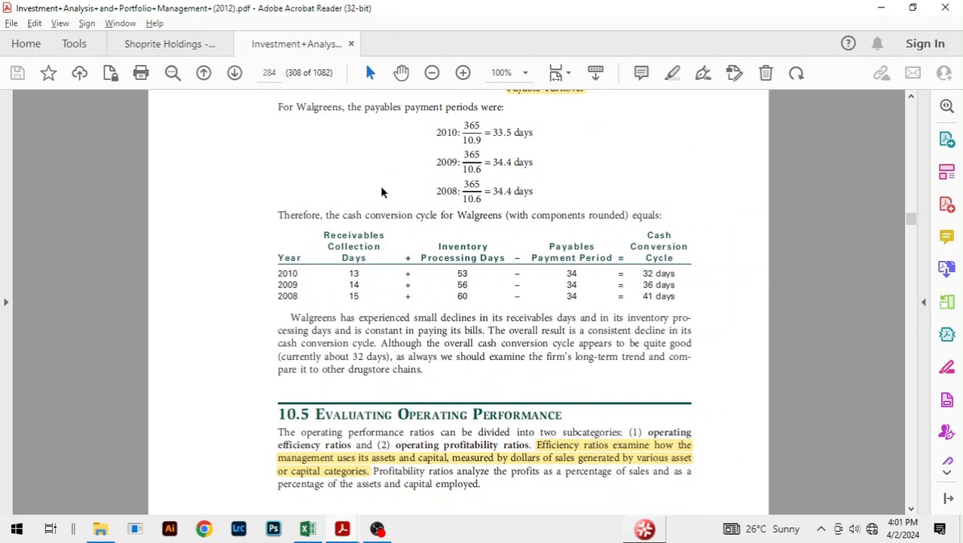
pyautogui.scroll(-5, 381, 193)
pyautogui.scroll(5, 477, 329)
pyautogui.scroll(-3, 722, 343)
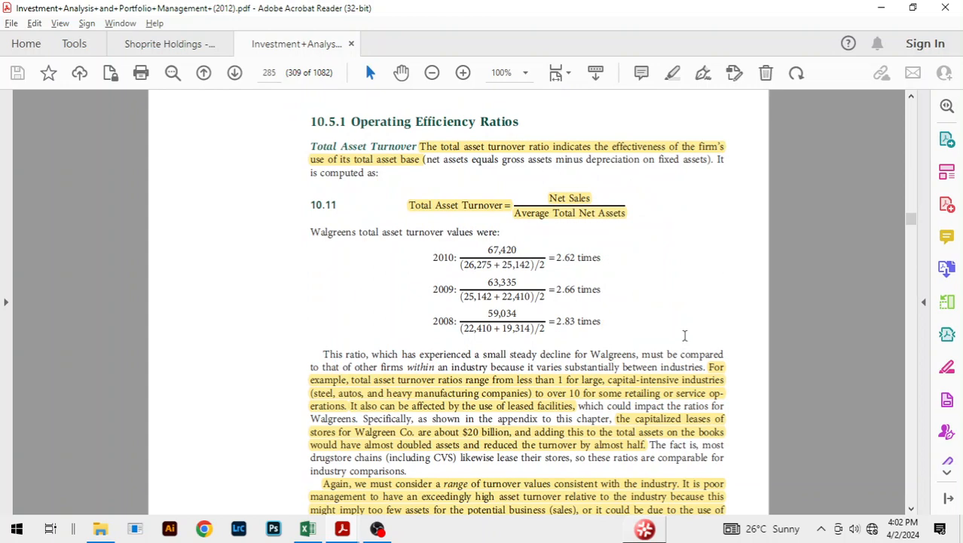
pyautogui.hotkey('alt', 'Tab')
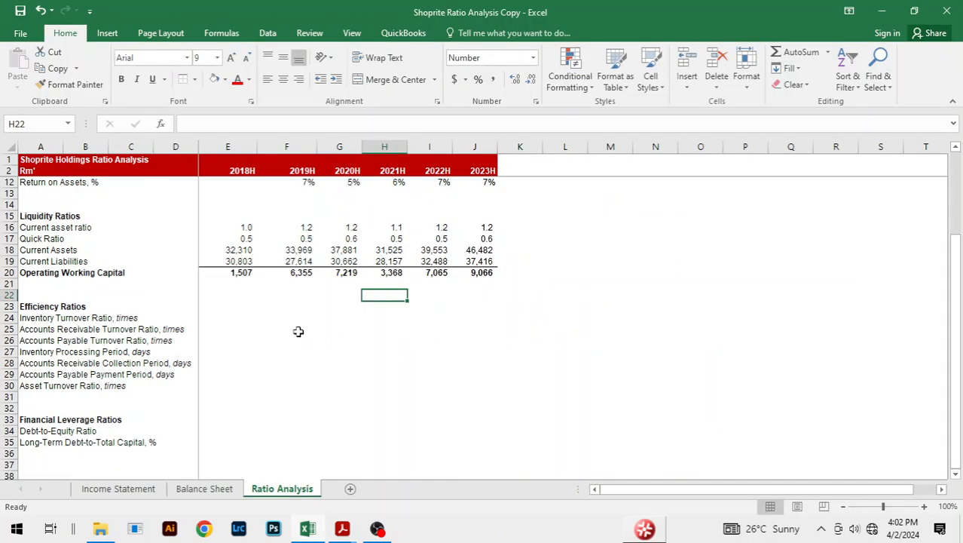
pyautogui.click(252, 314)
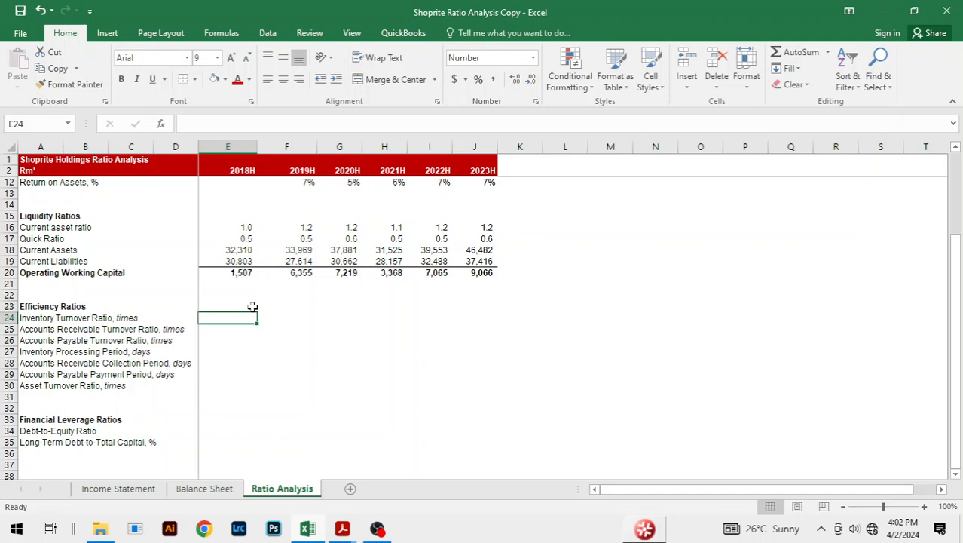
pyautogui.write('=-')
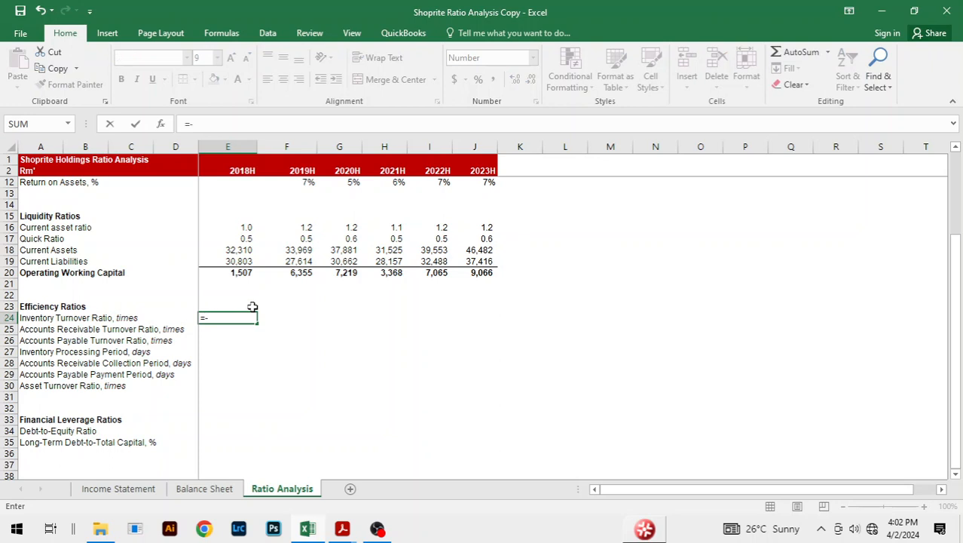
pyautogui.press('Escape')
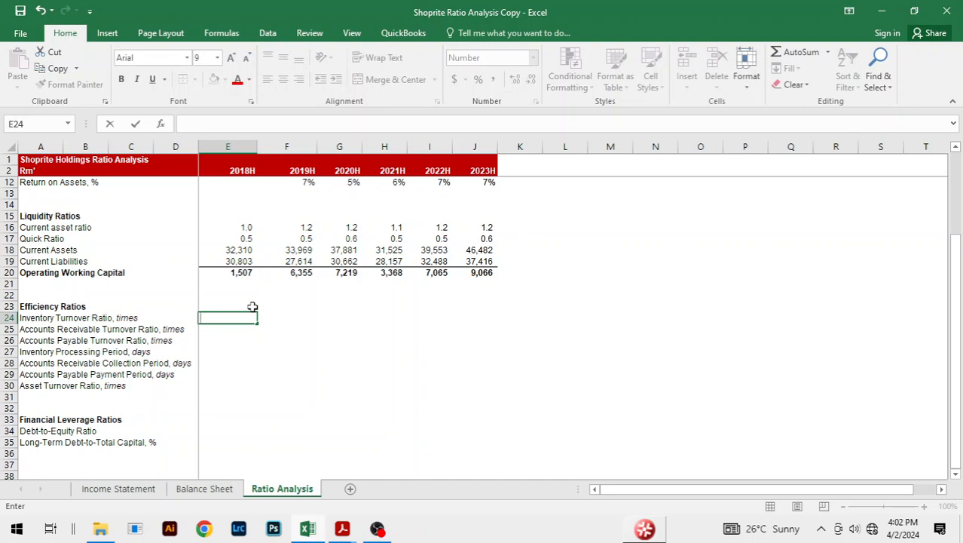
# Calculate the 2019 Inventory Turnover Ratio in F24 with =-'Income Statement'!G6/AVERAGE('Balance Sheet'!F21:G21).
pyautogui.press('Tab')
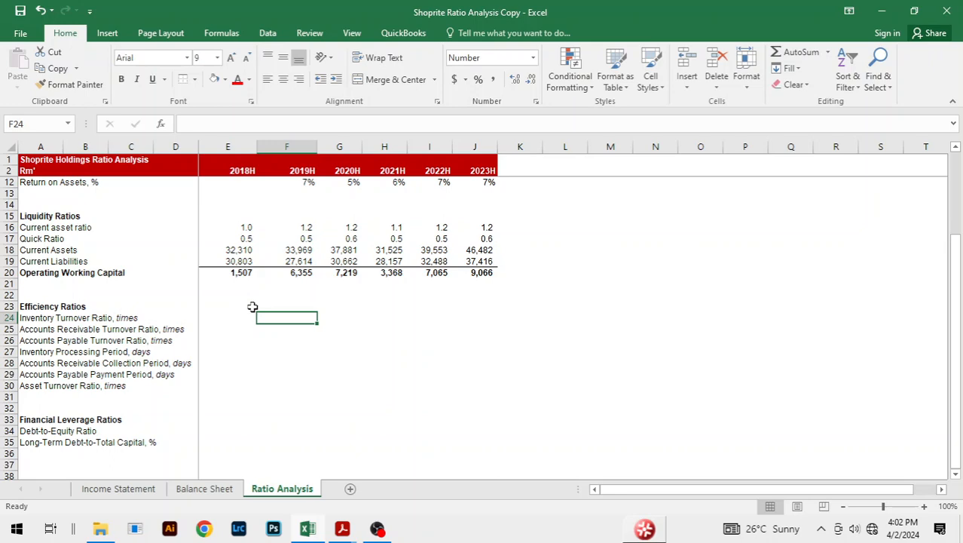
pyautogui.write('=')
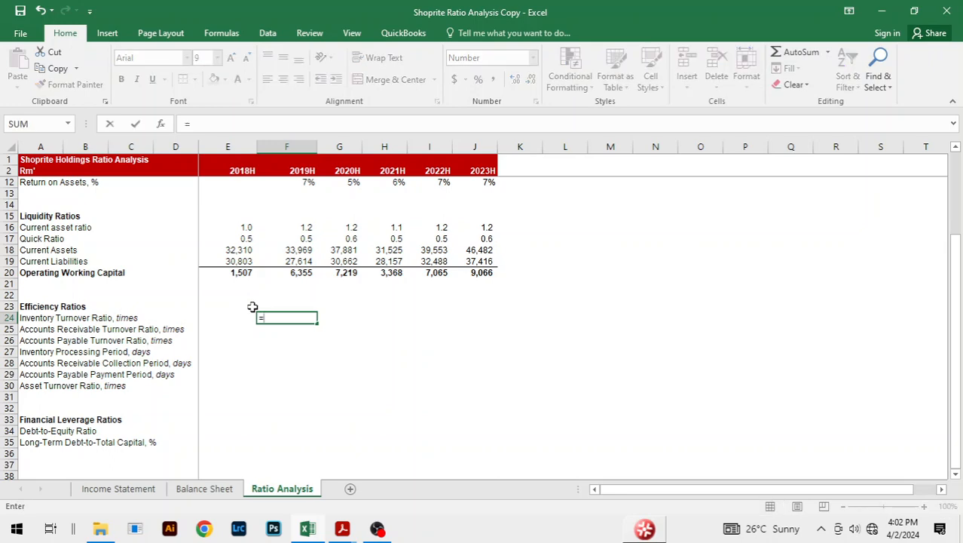
pyautogui.write('-')
pyautogui.hotkey('ctrl', 'pageup')
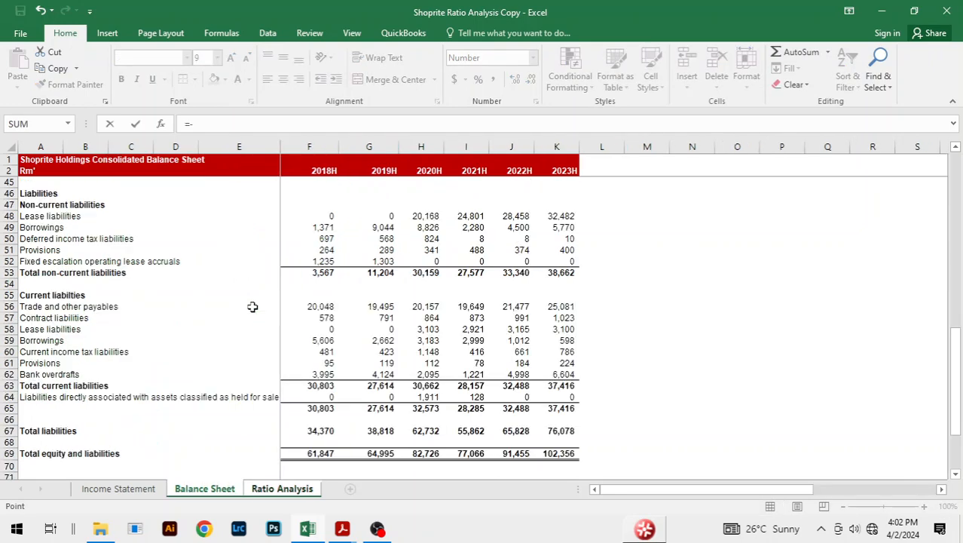
pyautogui.hotkey('ctrl', 'pageup')
pyautogui.scroll(2, 450, 280)
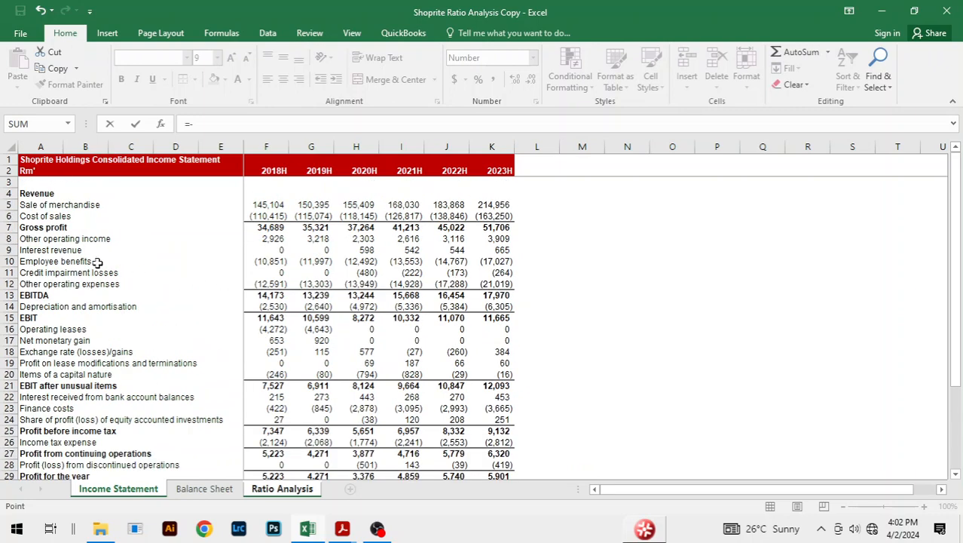
pyautogui.click(312, 216)
pyautogui.write('/')
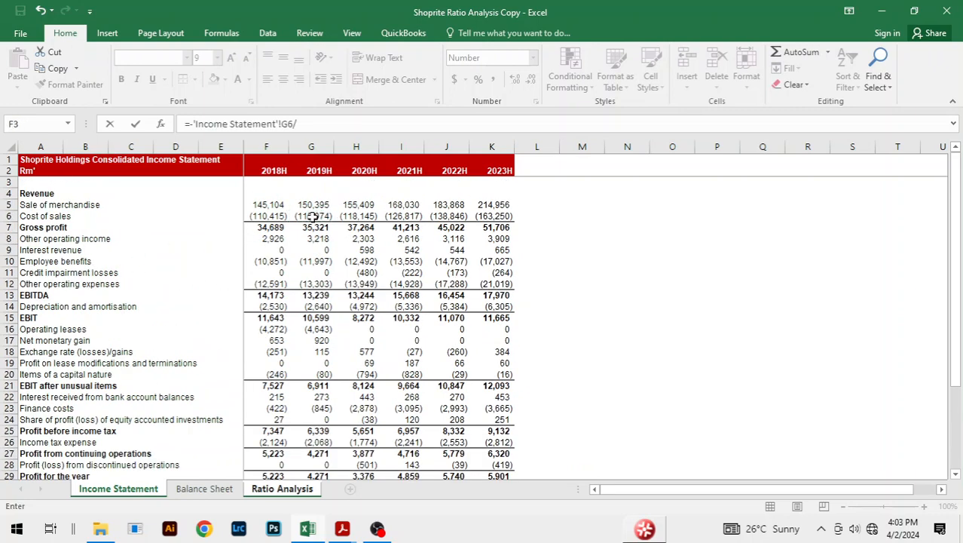
pyautogui.write('avera')
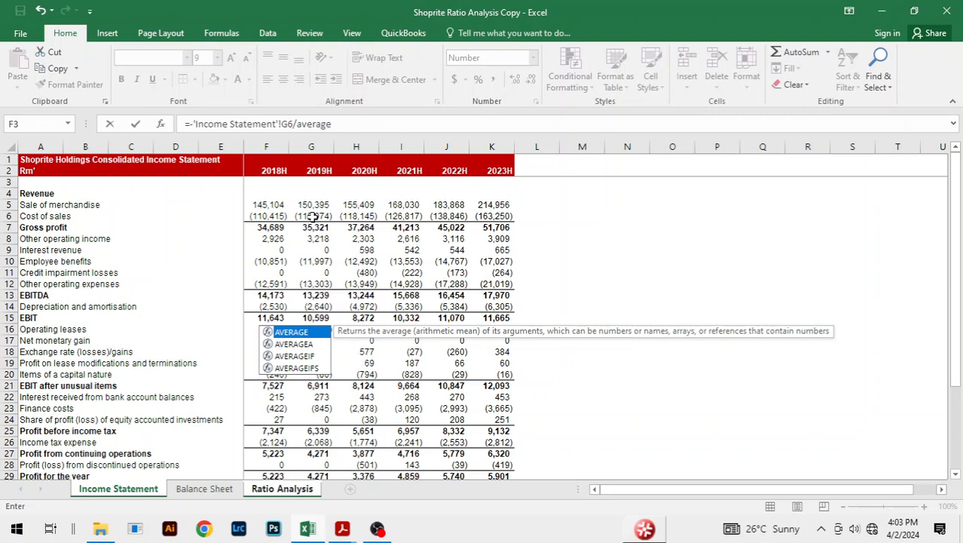
pyautogui.write('ge')
pyautogui.press('Tab')
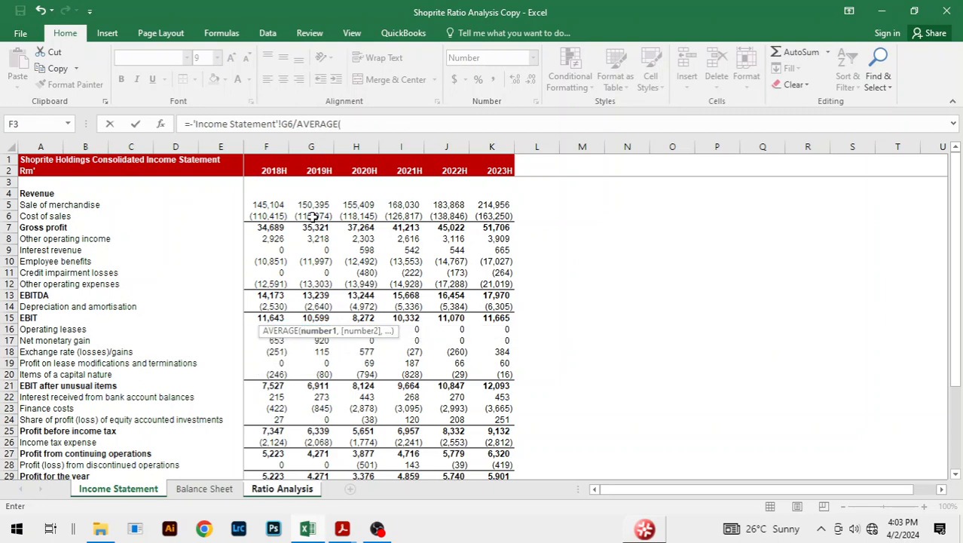
pyautogui.hotkey('ctrl', 'pagedown')
pyautogui.scroll(5, 276, 270)
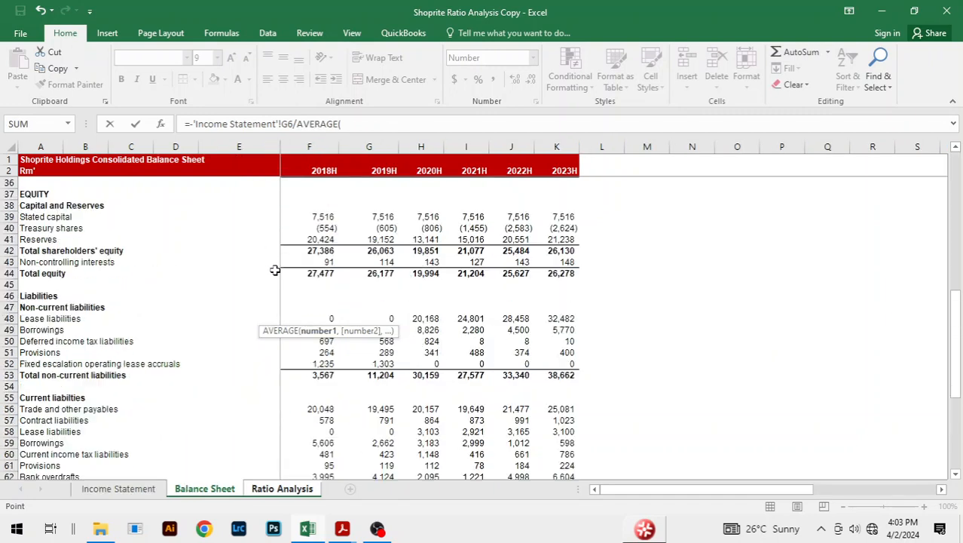
pyautogui.scroll(4, 276, 270)
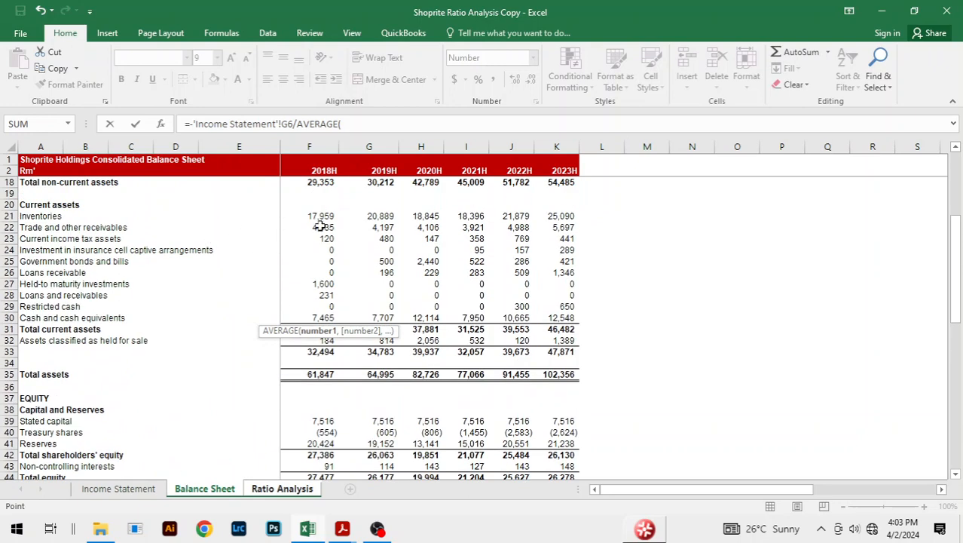
pyautogui.click(322, 217)
pyautogui.hotkey('shift', 'Right')
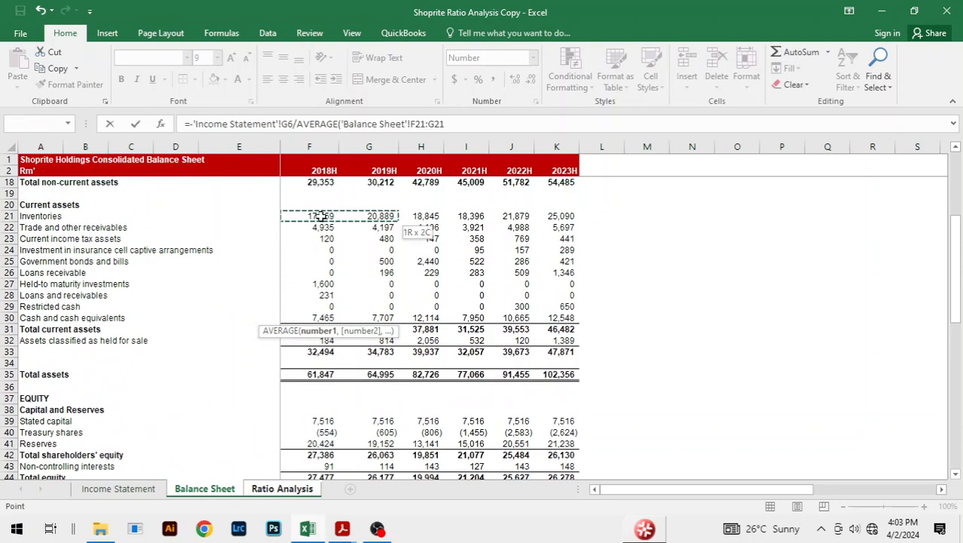
pyautogui.press('Return')
# Fill the Inventory Turnover Ratio formula from F24 across to J24.
pyautogui.press('Up')
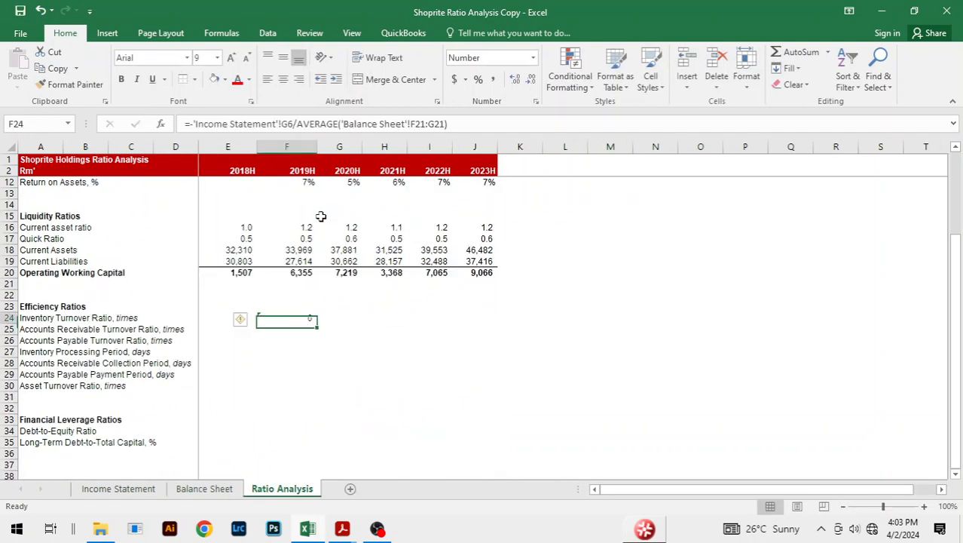
pyautogui.hotkey('shift', 'Right')
pyautogui.hotkey('shift', 'Right')
pyautogui.hotkey('shift', 'Right')
pyautogui.hotkey('shift', 'Right')
pyautogui.hotkey('ctrl', 'r')
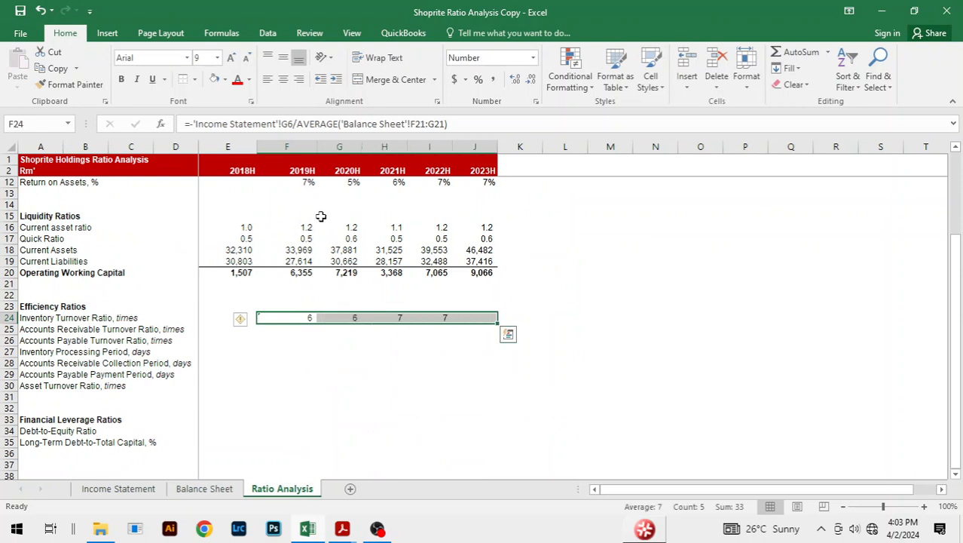
# Ignore the omitted-adjacent-cells formula error on the Inventory Turnover Ratio cells F24:J24.
pyautogui.click(245, 320)
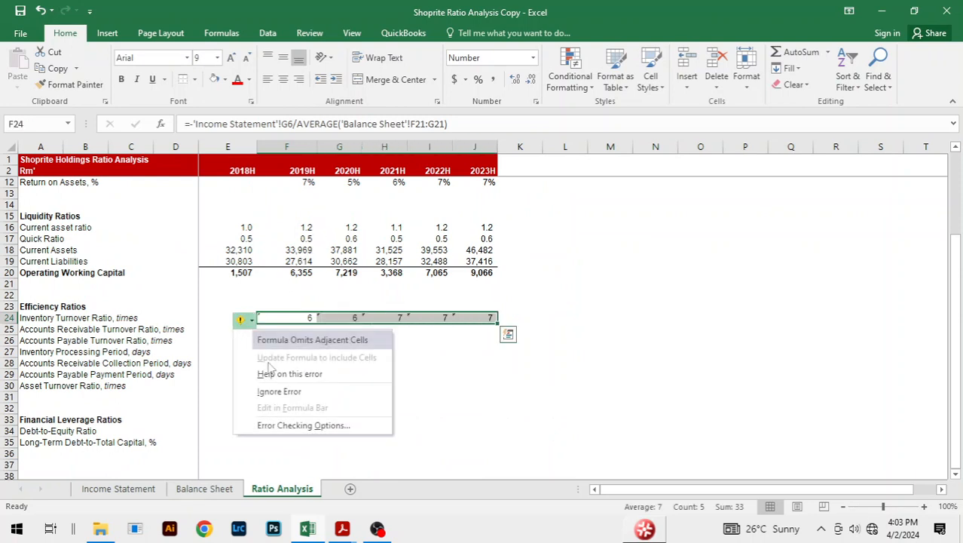
pyautogui.click(290, 400)
pyautogui.click(483, 363)
pyautogui.click(611, 318)
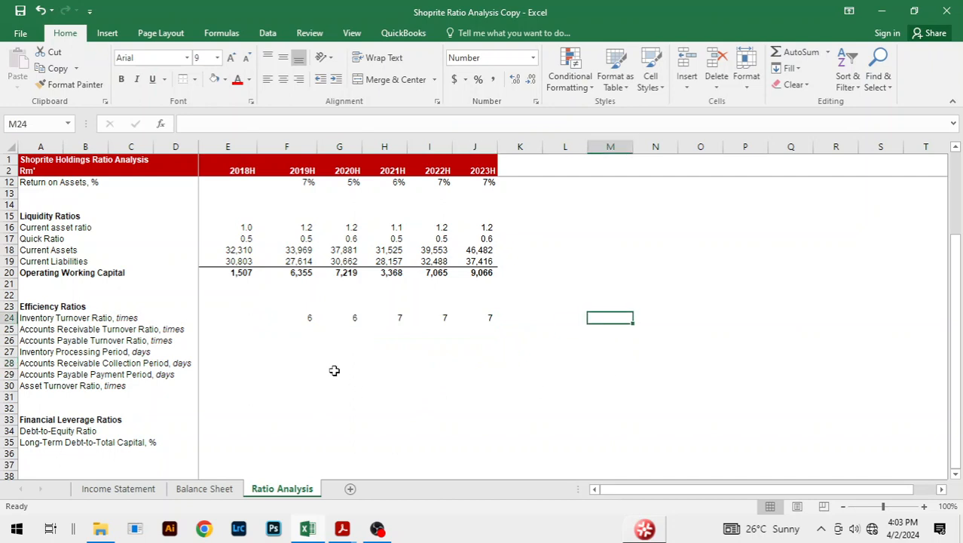
pyautogui.click(315, 363)
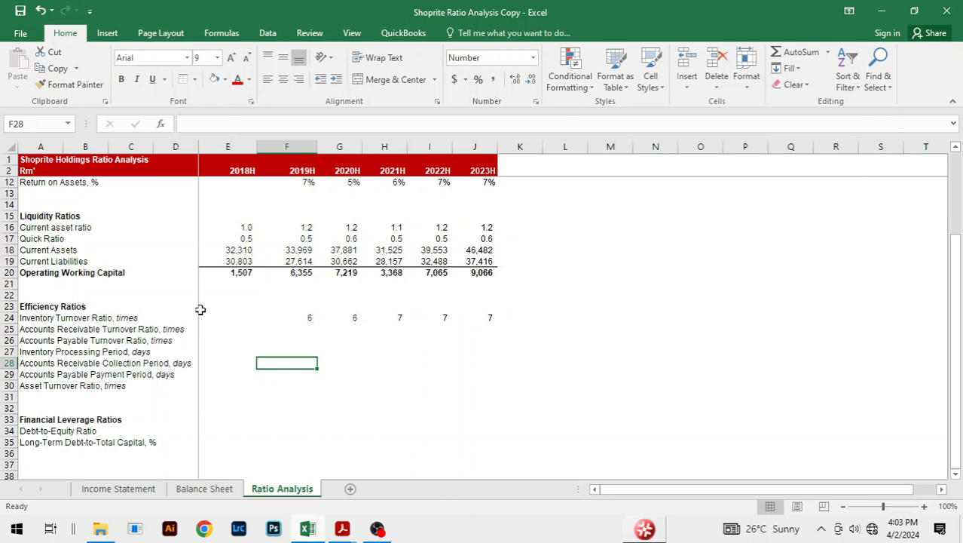
pyautogui.click(289, 319)
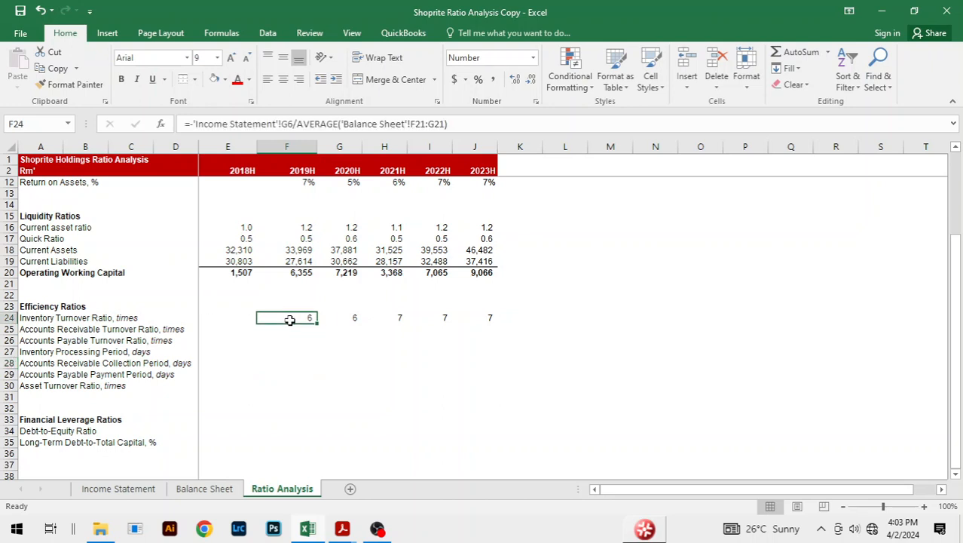
pyautogui.click(318, 374)
pyautogui.click(295, 317)
# Calculate the 2019 Accounts Receivable Turnover Ratio in F25 with ='Income Statement'!G5/AVERAGE('Balance Sheet'!F22:G22).
pyautogui.click(283, 330)
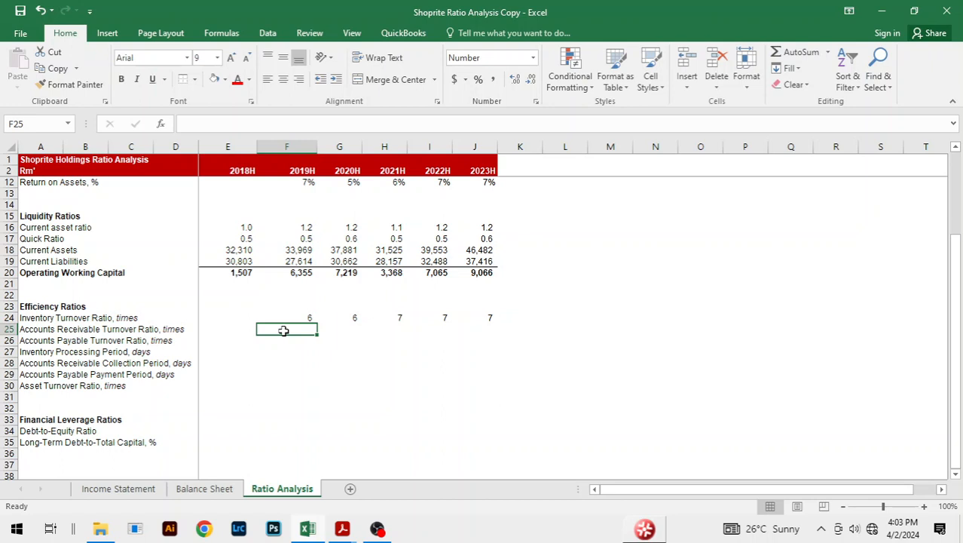
pyautogui.write('=')
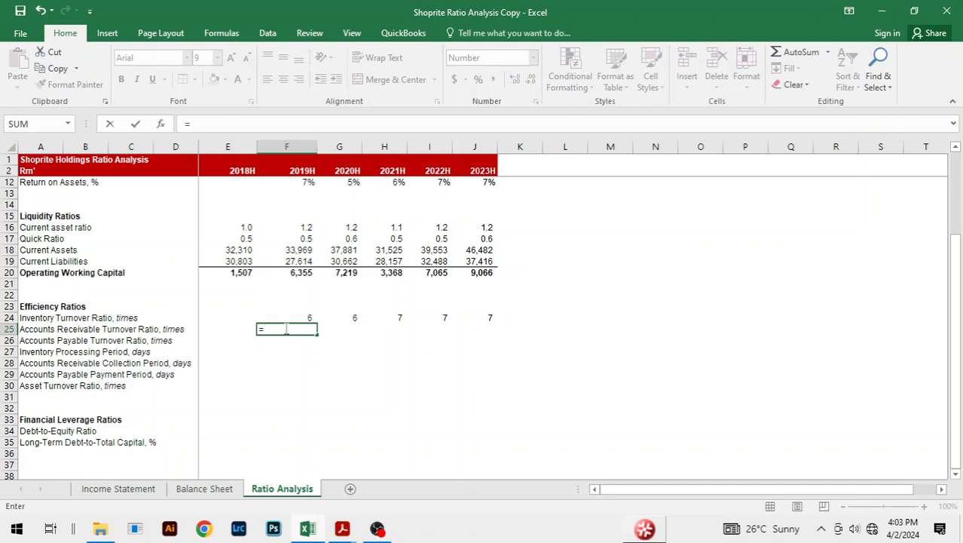
pyautogui.click(111, 491)
pyautogui.click(322, 205)
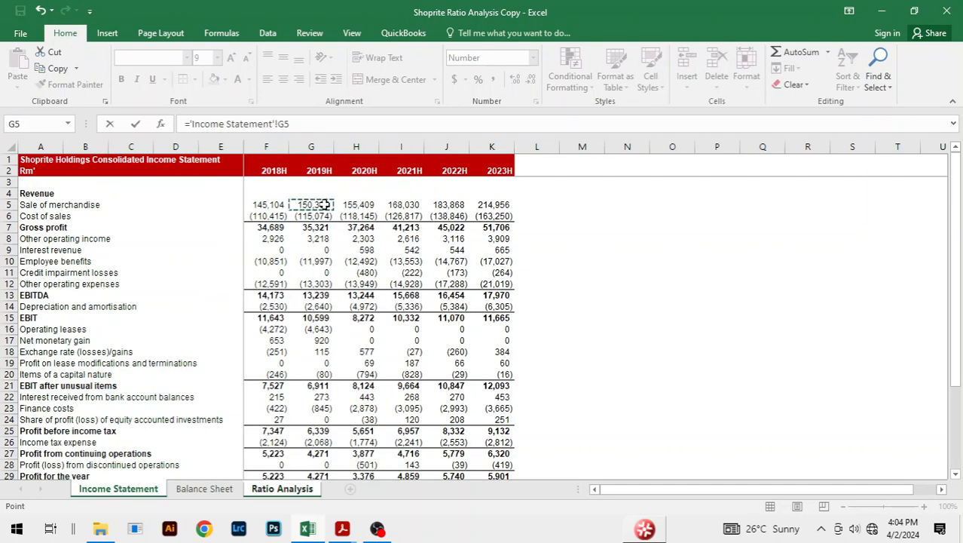
pyautogui.write('/ave')
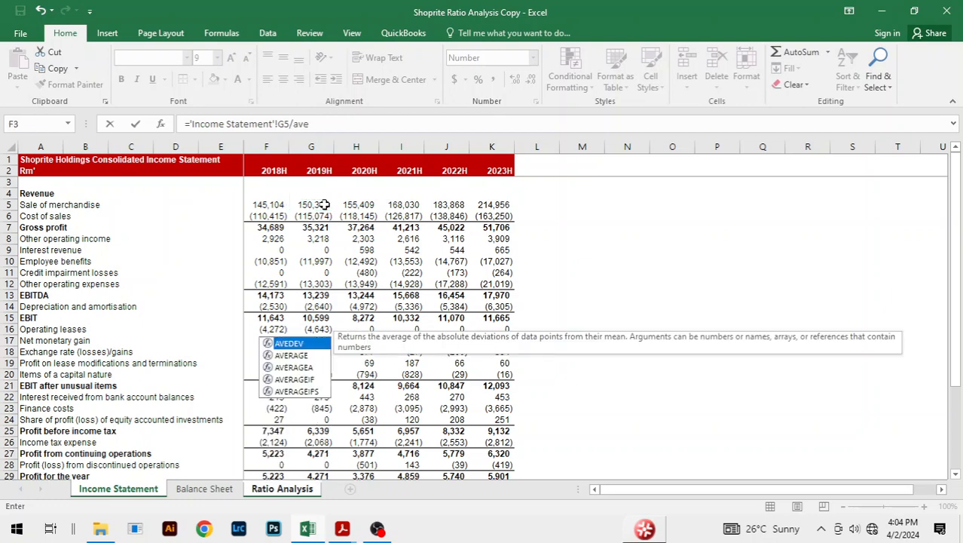
pyautogui.press('Down')
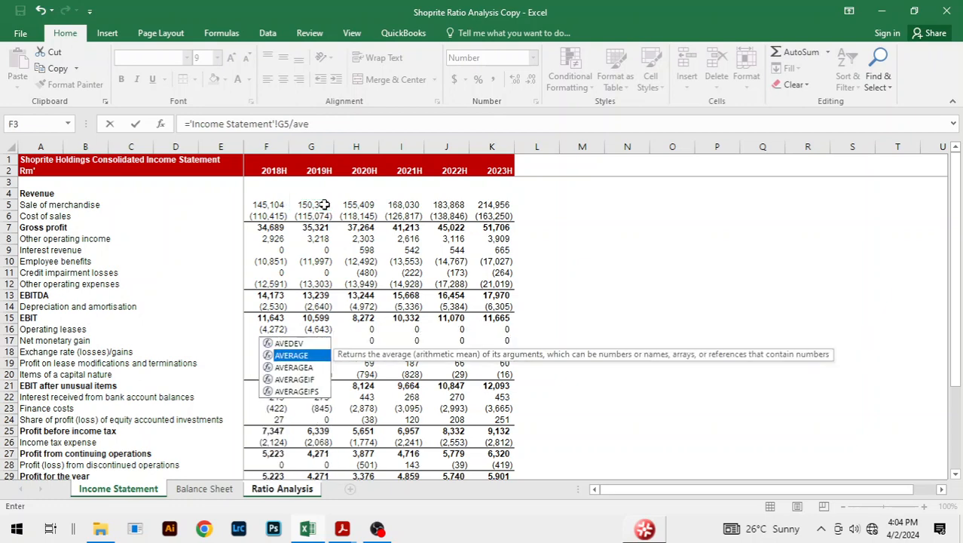
pyautogui.press('Tab')
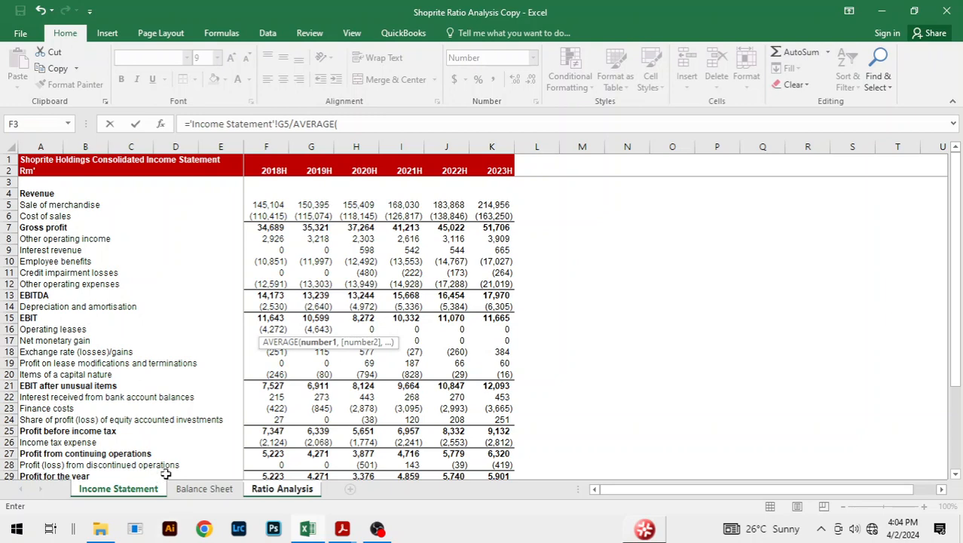
pyautogui.click(205, 489)
pyautogui.scroll(6, 354, 359)
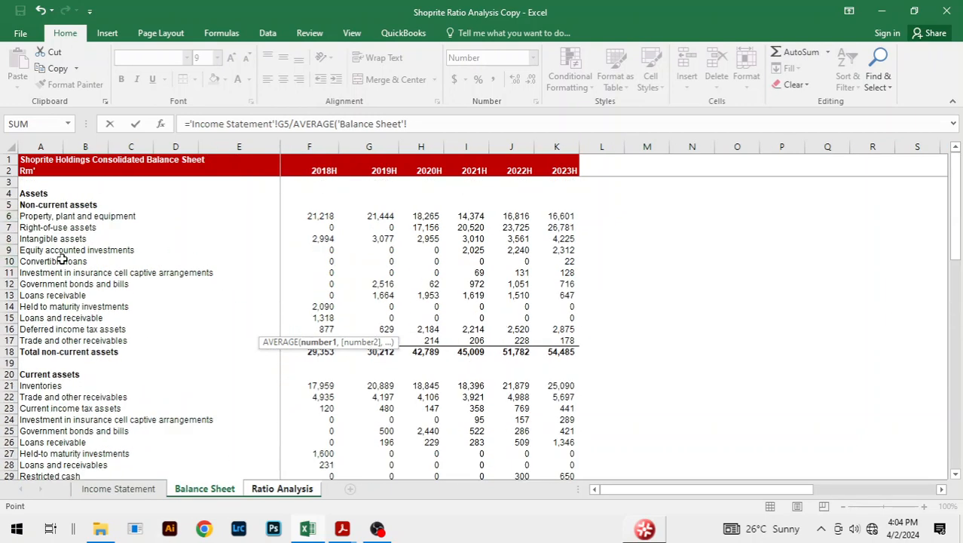
pyautogui.scroll(-2, 105, 316)
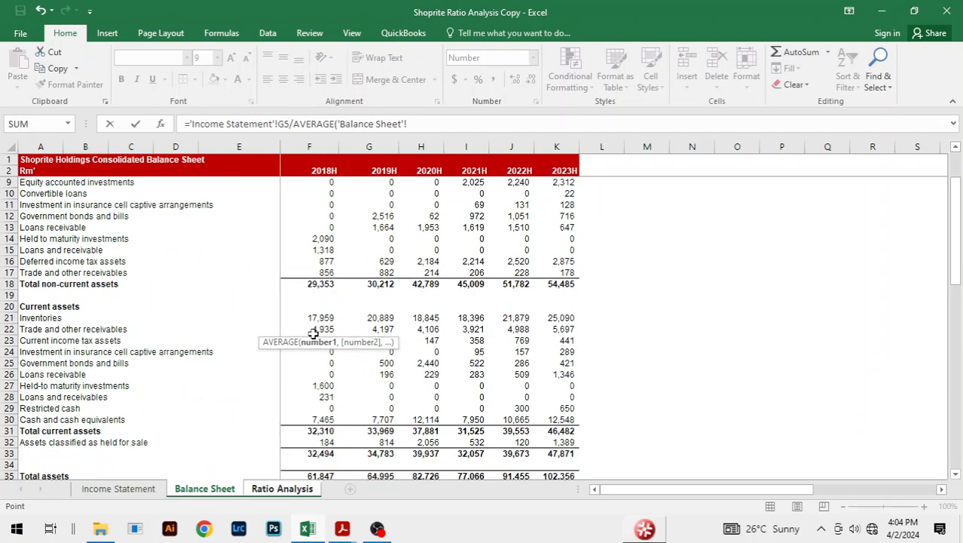
pyautogui.moveTo(313, 333); pyautogui.dragTo(322, 329)
pyautogui.press('Return')
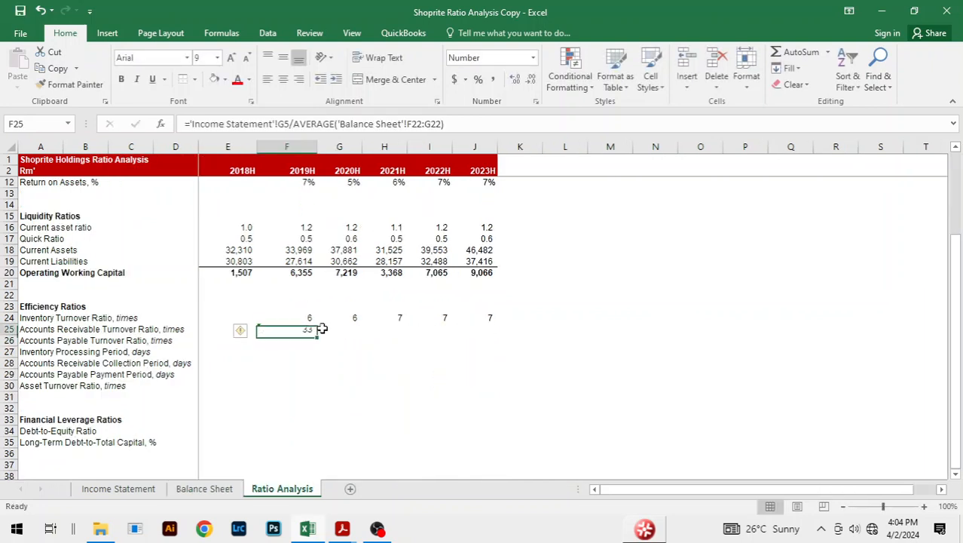
# Fill the Accounts Receivable Turnover Ratio formula from F25 across to J25.
pyautogui.hotkey('shift', 'Right')
pyautogui.hotkey('shift', 'Right')
pyautogui.hotkey('shift', 'Right')
pyautogui.hotkey('shift', 'Right')
pyautogui.hotkey('ctrl', 'r')
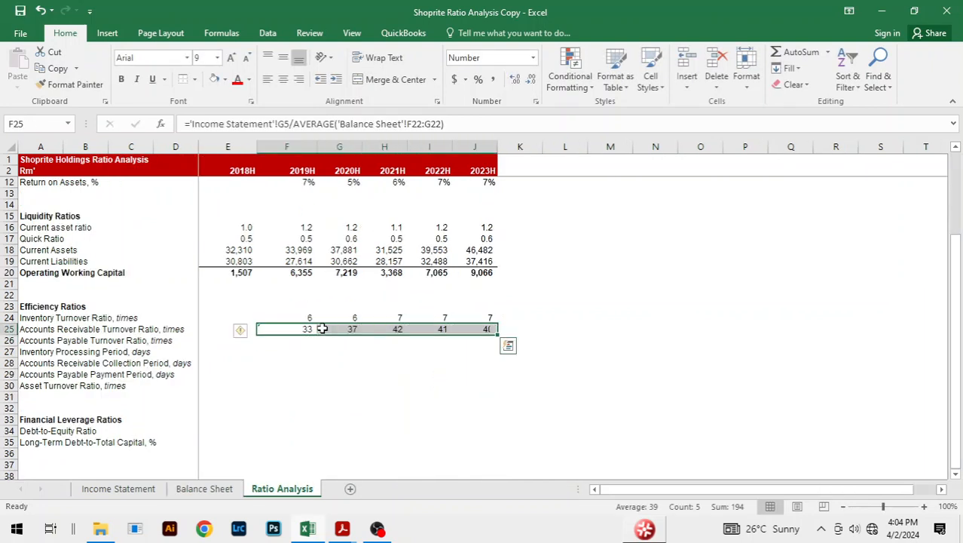
# Ignore the omitted-adjacent-cells formula error on the Accounts Receivable Turnover Ratio cells F25:J25.
pyautogui.click(243, 331)
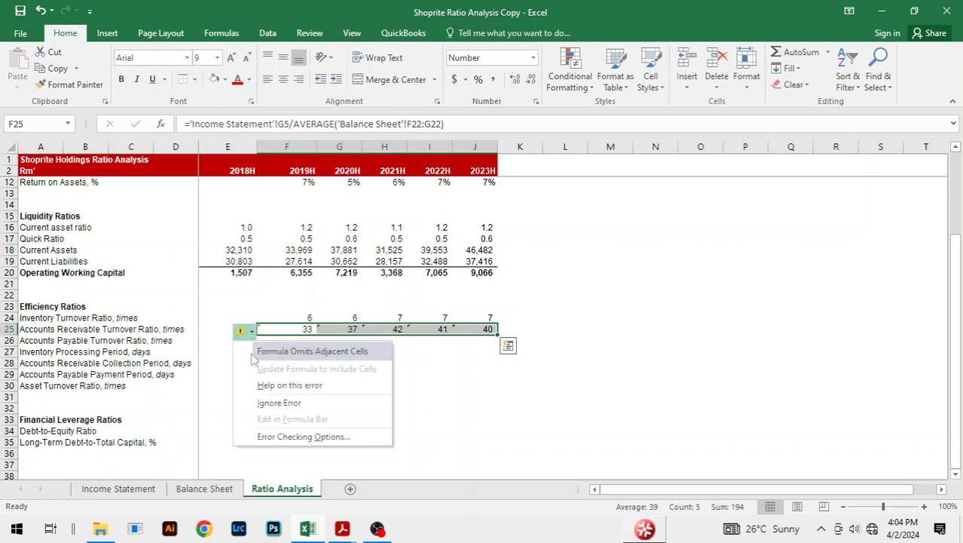
pyautogui.click(279, 402)
pyautogui.click(340, 373)
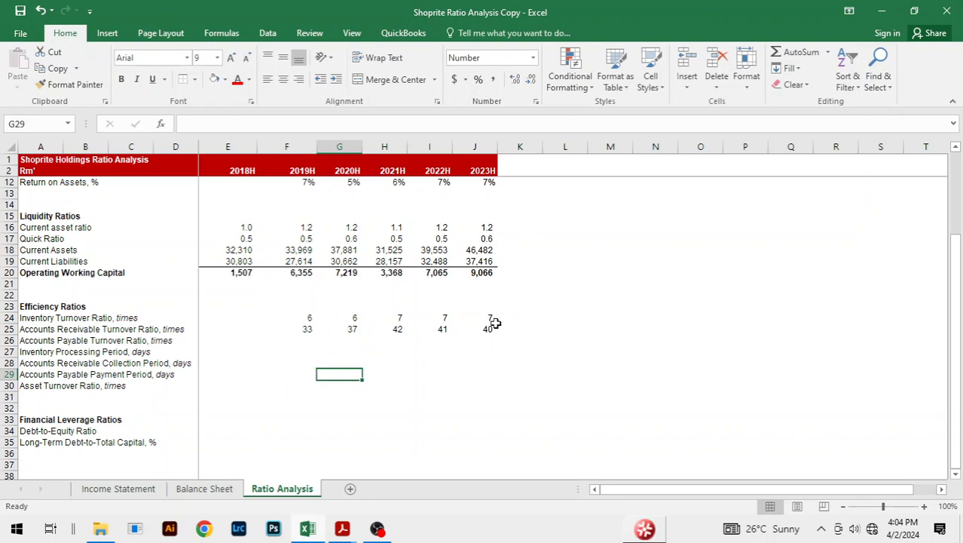
# Examine how the Accounts Receivable Turnover Ratio in F25:J25 and the 2021–2023 Inventory Turnover Ratio in H24:J24 develop.
pyautogui.click(459, 365)
pyautogui.moveTo(311, 330); pyautogui.dragTo(468, 329)
pyautogui.click(560, 330)
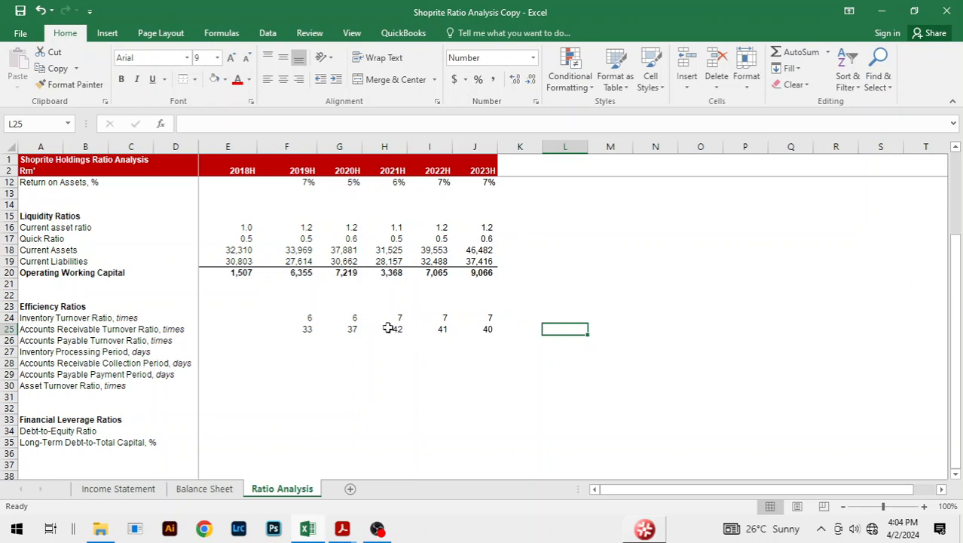
pyautogui.moveTo(371, 318); pyautogui.dragTo(466, 314)
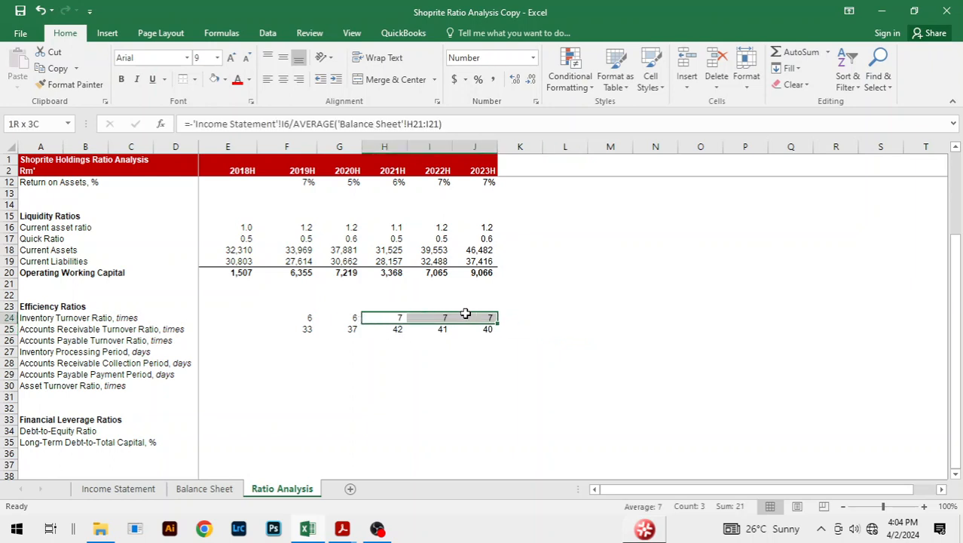
pyautogui.click(530, 315)
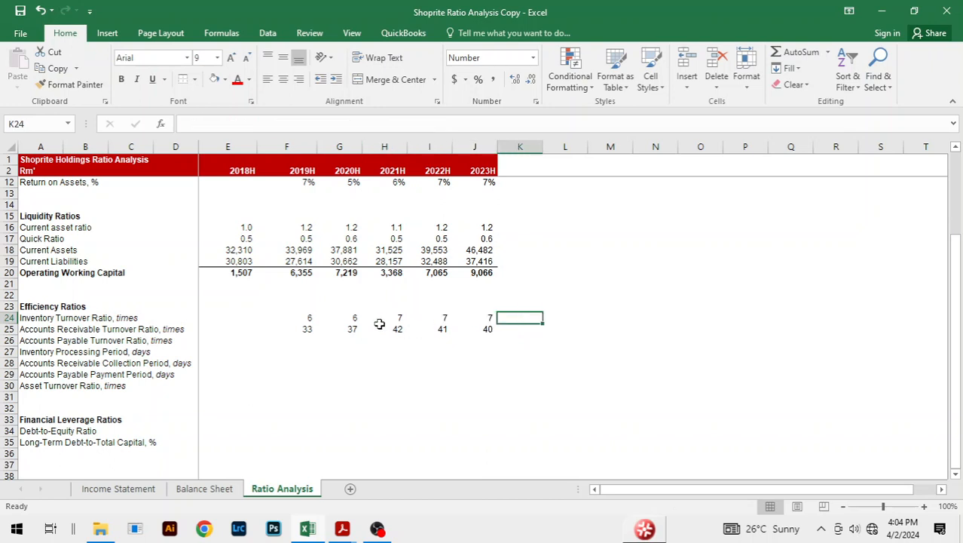
pyautogui.moveTo(379, 318); pyautogui.dragTo(464, 321)
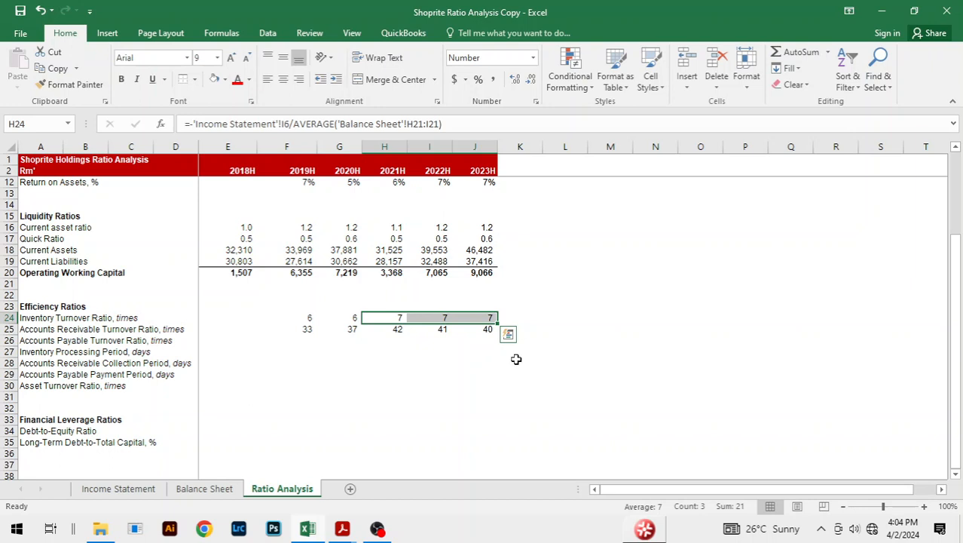
pyautogui.click(471, 363)
pyautogui.click(463, 351)
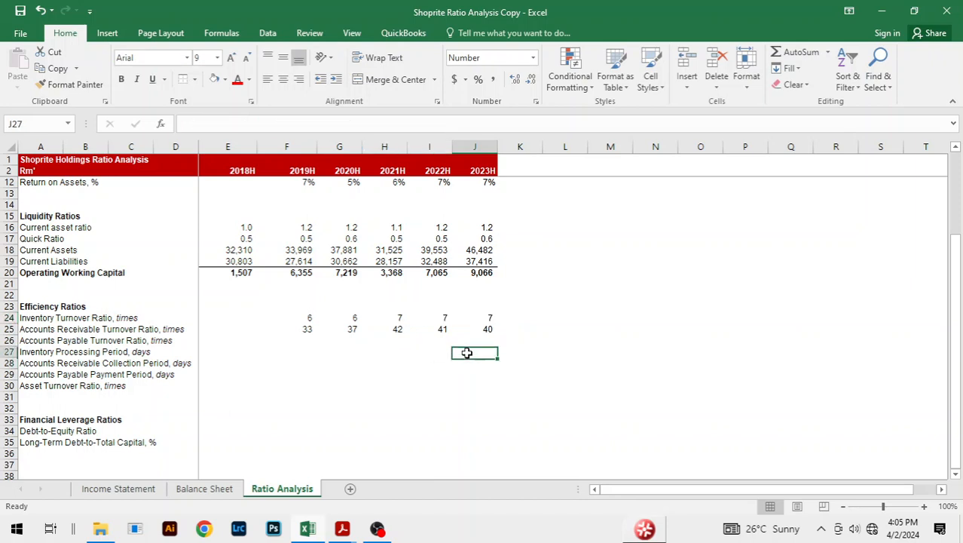
pyautogui.click(410, 362)
# Calculate the 2019 Accounts Payable Turnover Ratio in F26 with =-'Income Statement'!G6/AVERAGE('Balance Sheet'!F56:G56).
pyautogui.click(321, 344)
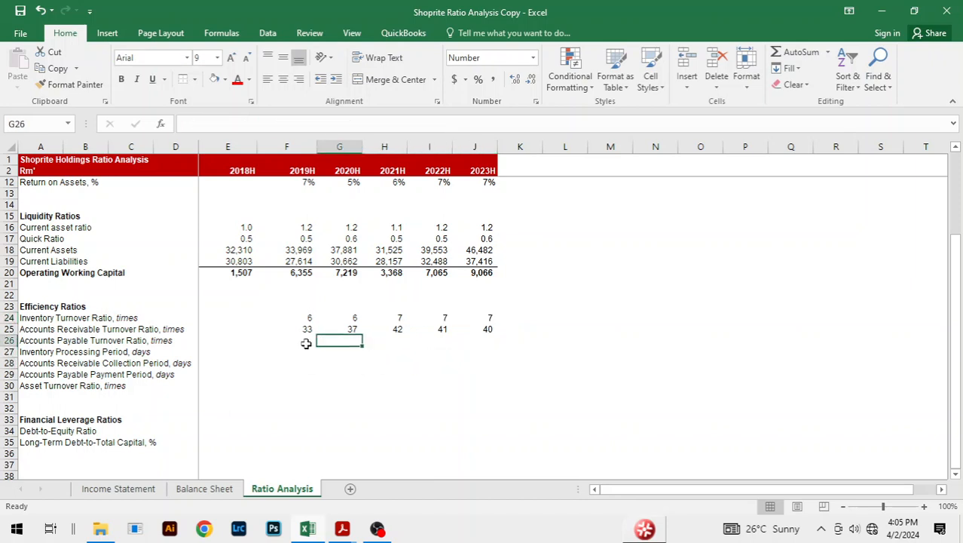
pyautogui.click(305, 341)
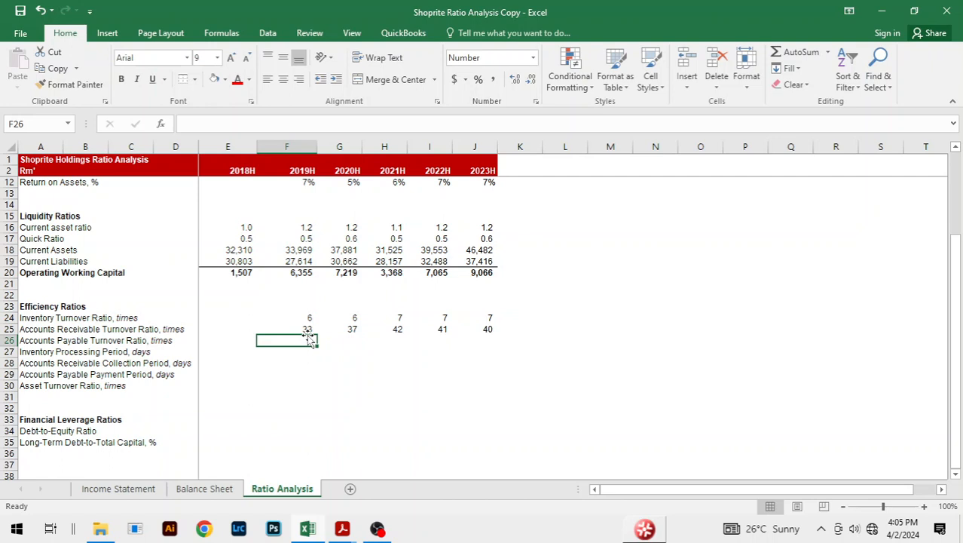
pyautogui.write('=')
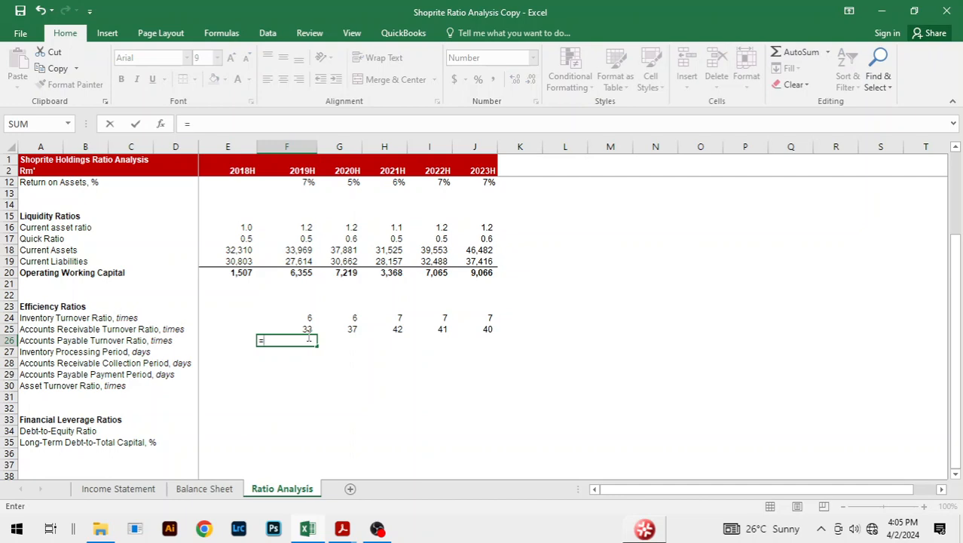
pyautogui.write('-')
pyautogui.click(118, 489)
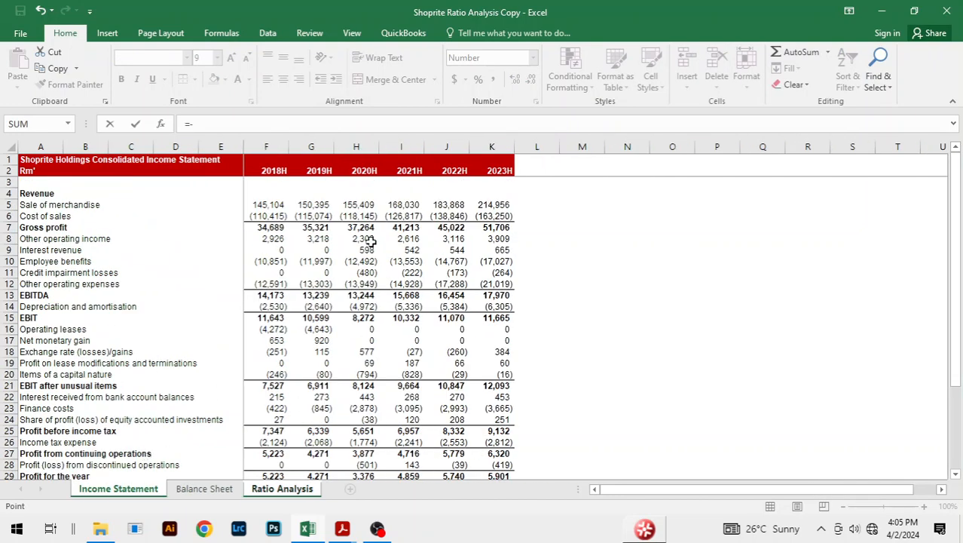
pyautogui.click(324, 216)
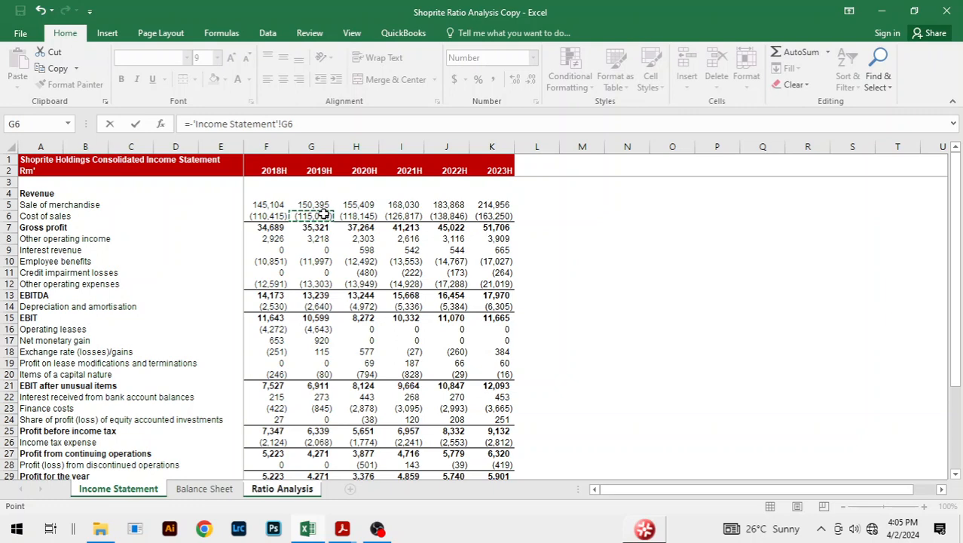
pyautogui.write('/av')
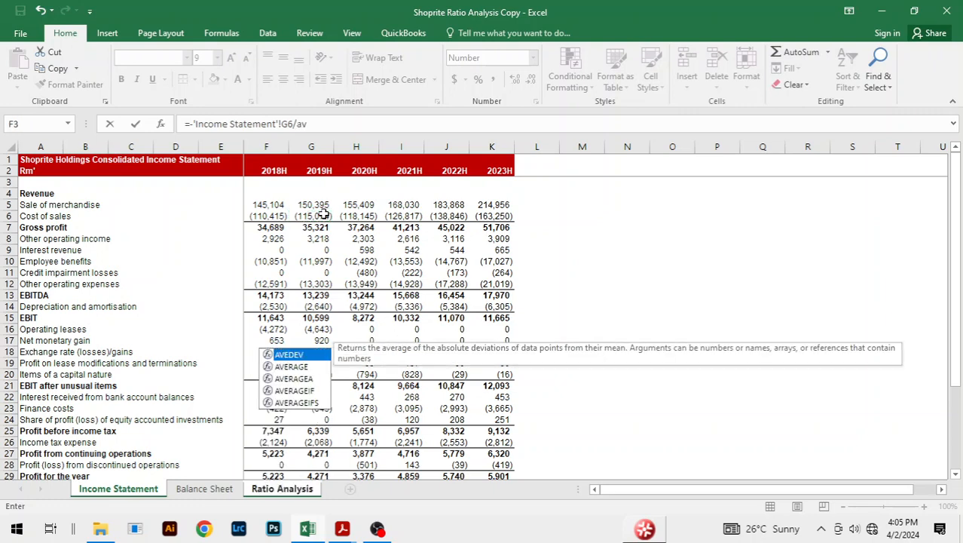
pyautogui.press('Down')
pyautogui.press('Tab')
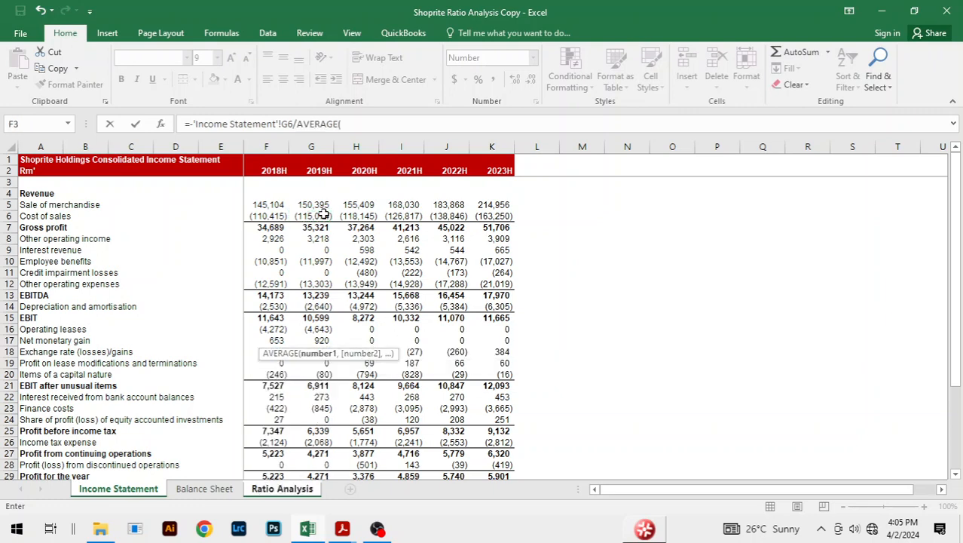
pyautogui.click(203, 490)
pyautogui.scroll(-2, 269, 366)
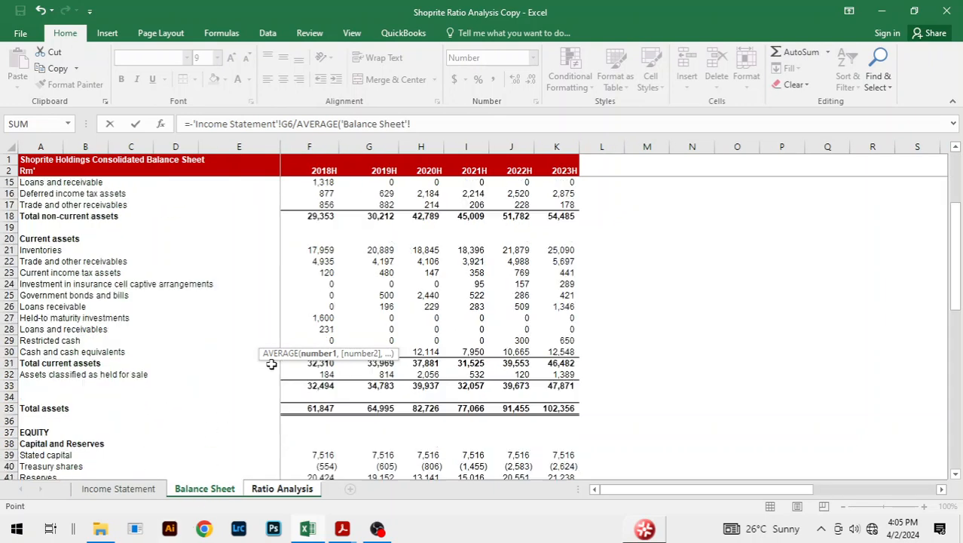
pyautogui.scroll(-7, 281, 367)
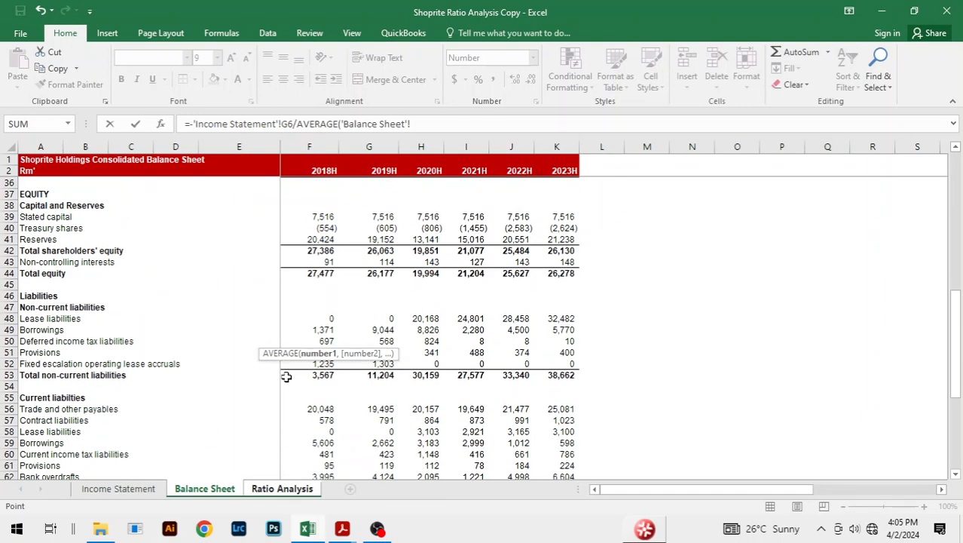
pyautogui.moveTo(321, 408); pyautogui.dragTo(397, 415)
pyautogui.press('Return')
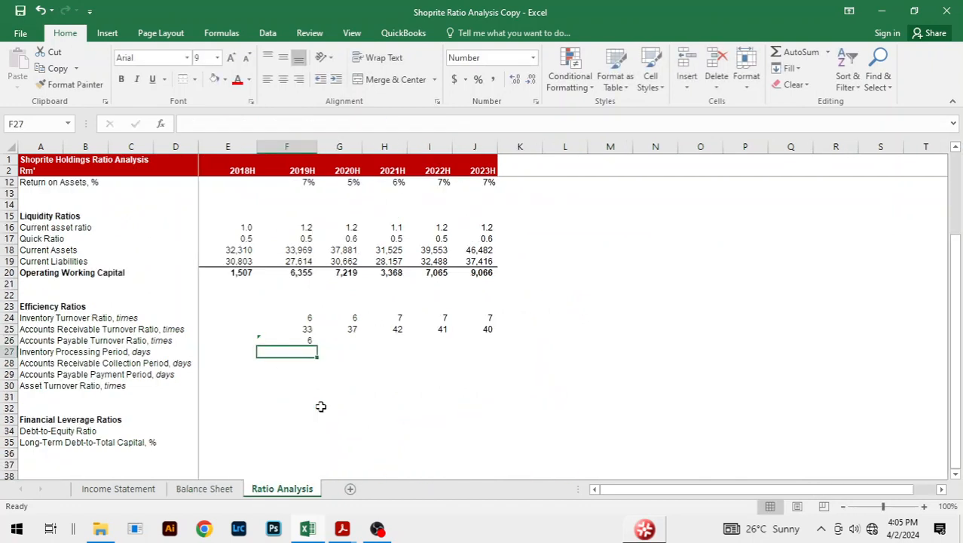
# Fill the Accounts Payable Turnover Ratio formula from F26 across to J26.
pyautogui.press('Up')
pyautogui.hotkey('shift', 'Right')
pyautogui.hotkey('shift', 'Right')
pyautogui.hotkey('shift', 'Right')
pyautogui.hotkey('shift', 'Right')
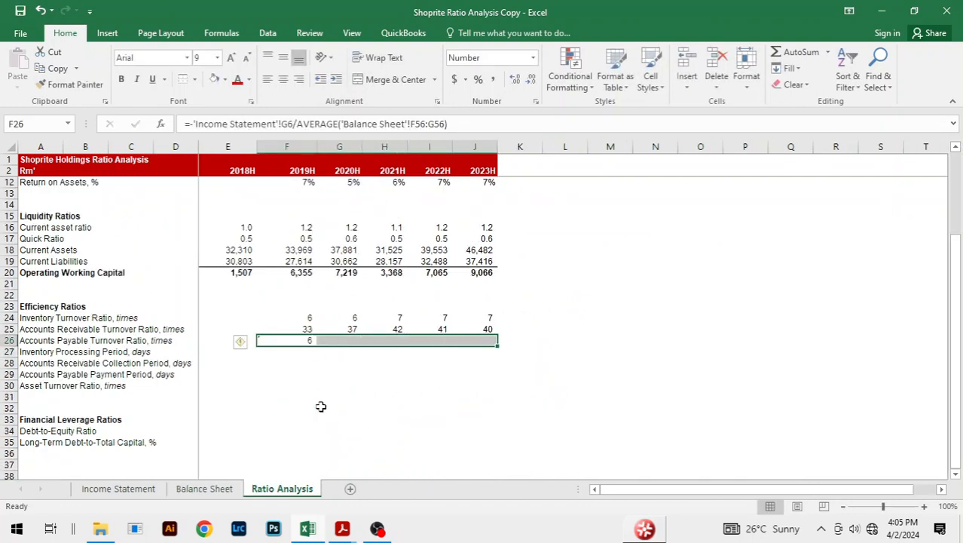
pyautogui.hotkey('ctrl', 'r')
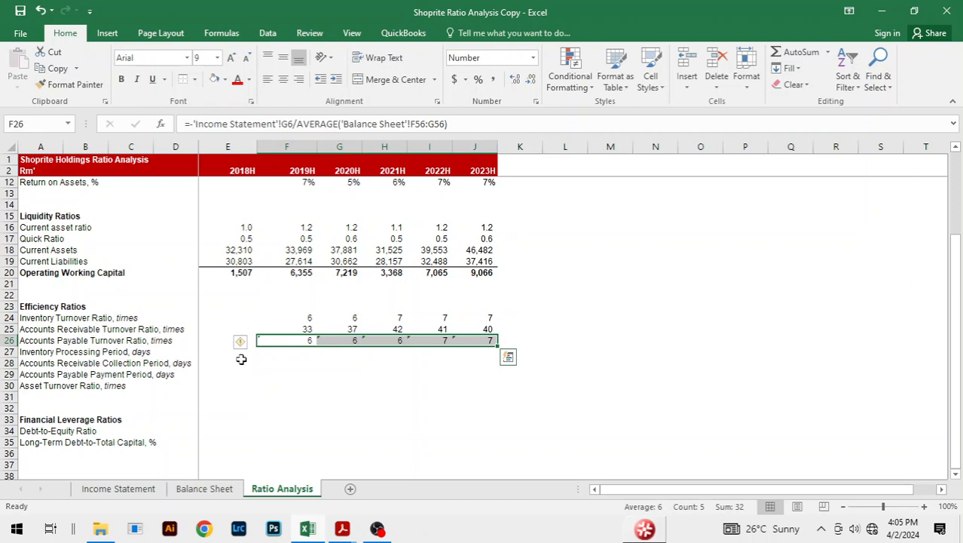
# Ignore the omitted-adjacent-cells formula error on the Accounts Payable Turnover Ratio cells F26:J26.
pyautogui.click(241, 345)
pyautogui.click(271, 413)
pyautogui.click(453, 364)
# Compare the 2023 Accounts Payable Turnover Ratio in J26 with the Accounts Receivable Turnover Ratio in J25.
pyautogui.click(348, 376)
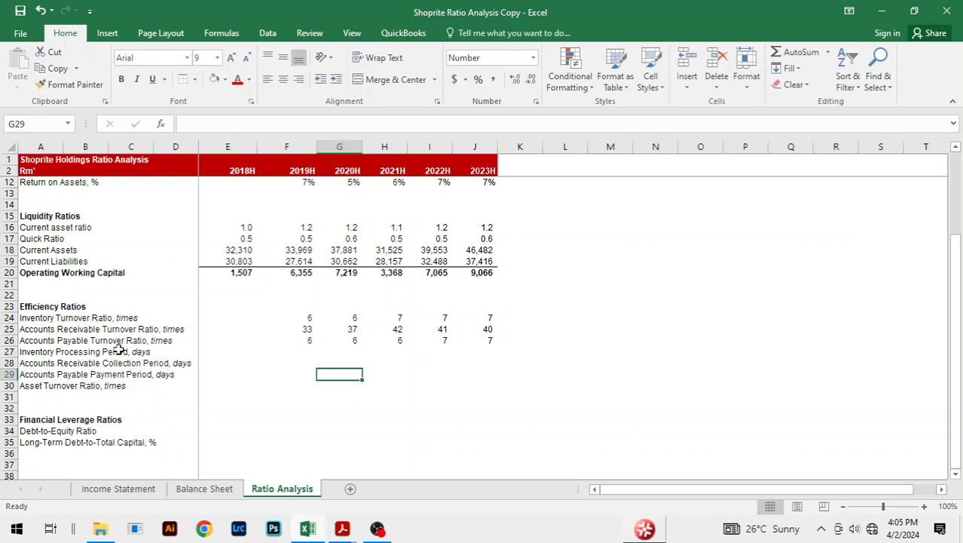
pyautogui.click(487, 348)
pyautogui.click(487, 340)
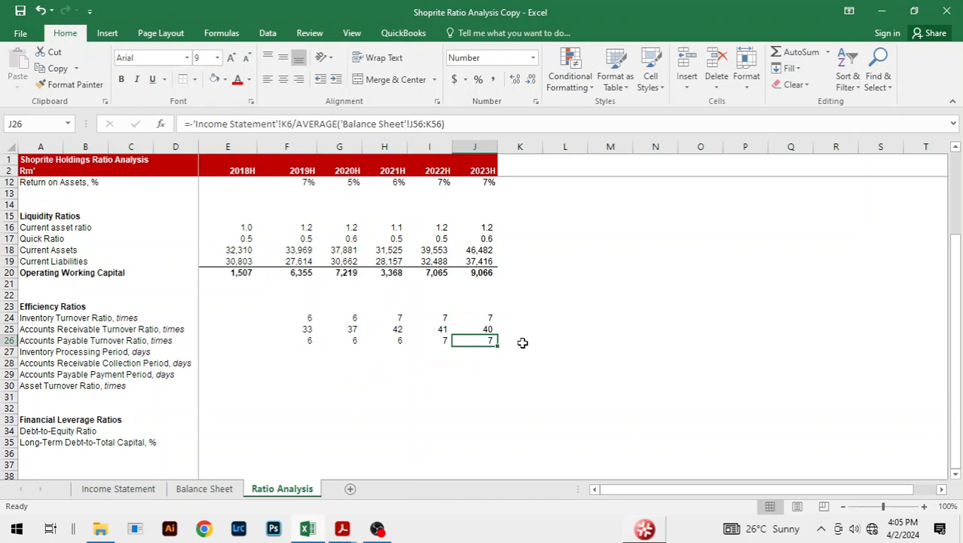
pyautogui.click(486, 329)
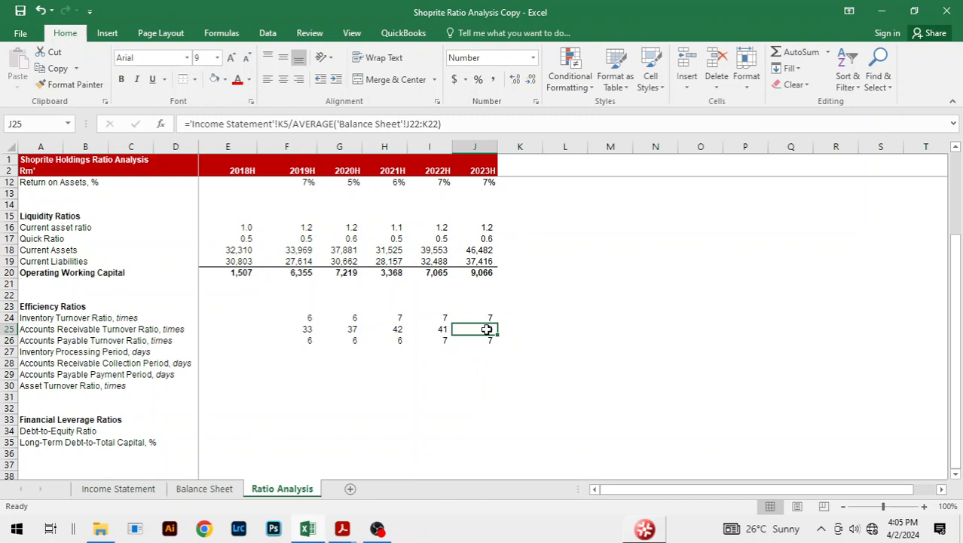
pyautogui.click(545, 311)
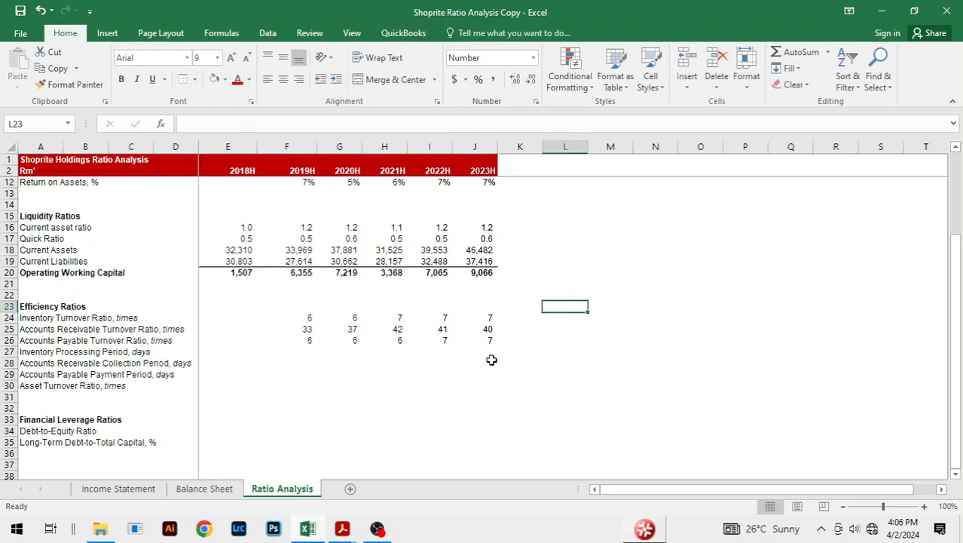
pyautogui.click(454, 367)
pyautogui.click(366, 375)
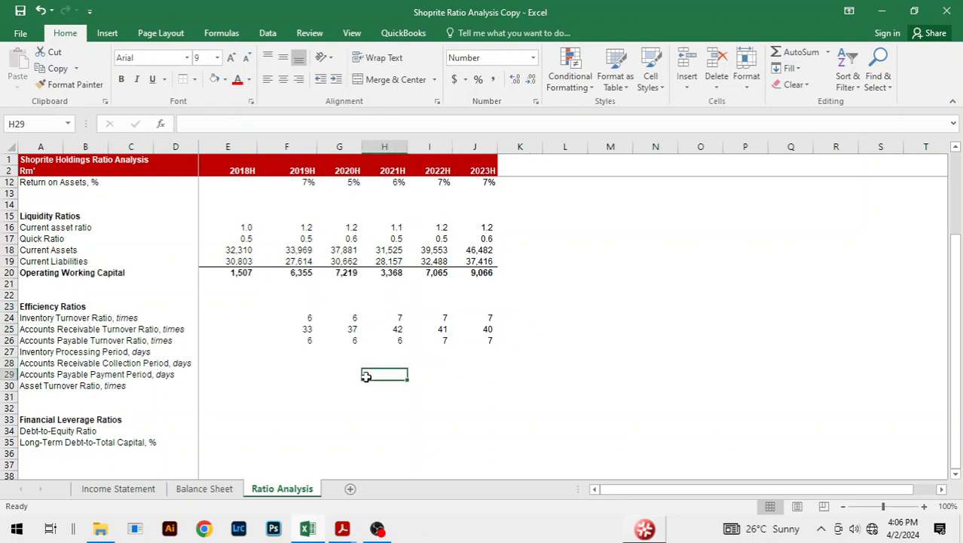
pyautogui.click(296, 364)
# Calculate the 2019 Inventory Processing Period in F27 with =365/F24, dividing the days of the year by inventory turnover.
pyautogui.click(310, 351)
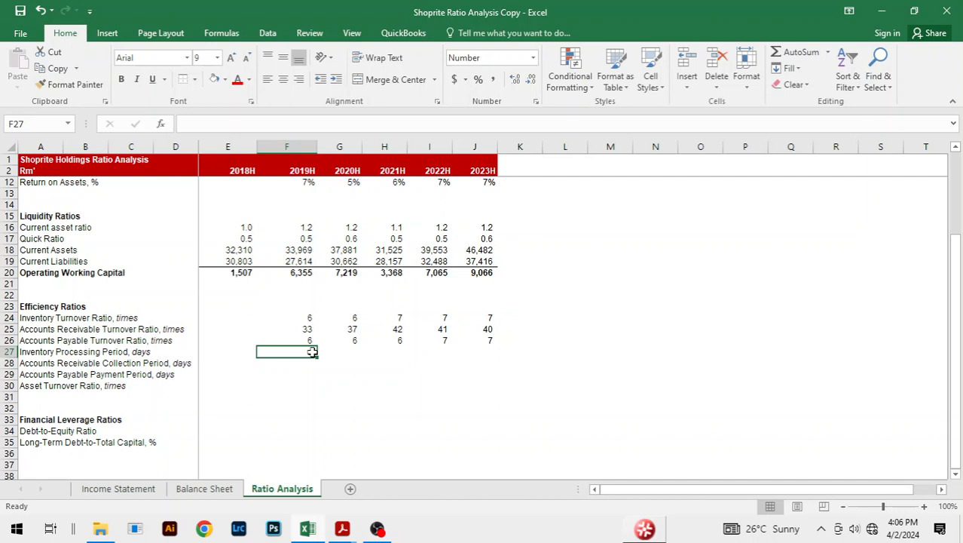
pyautogui.click(310, 319)
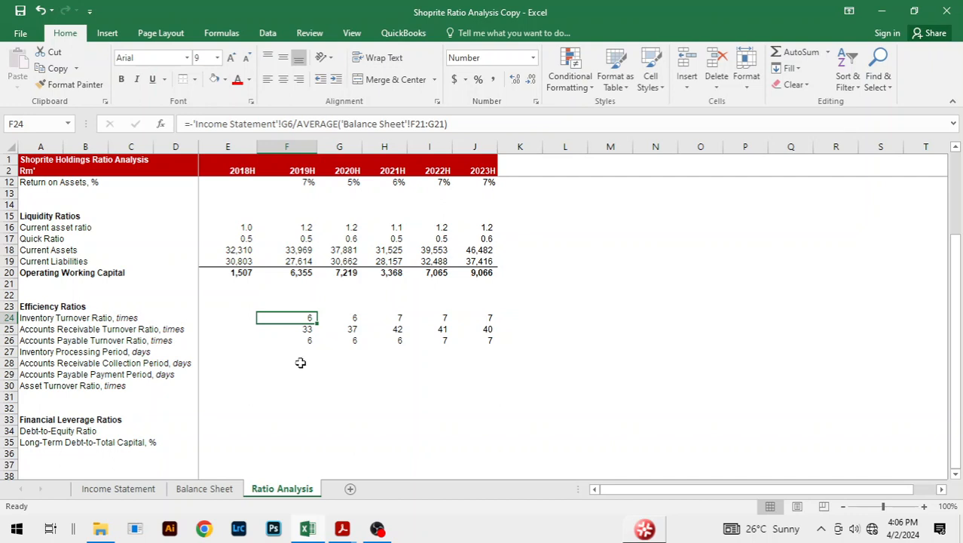
pyautogui.click(301, 353)
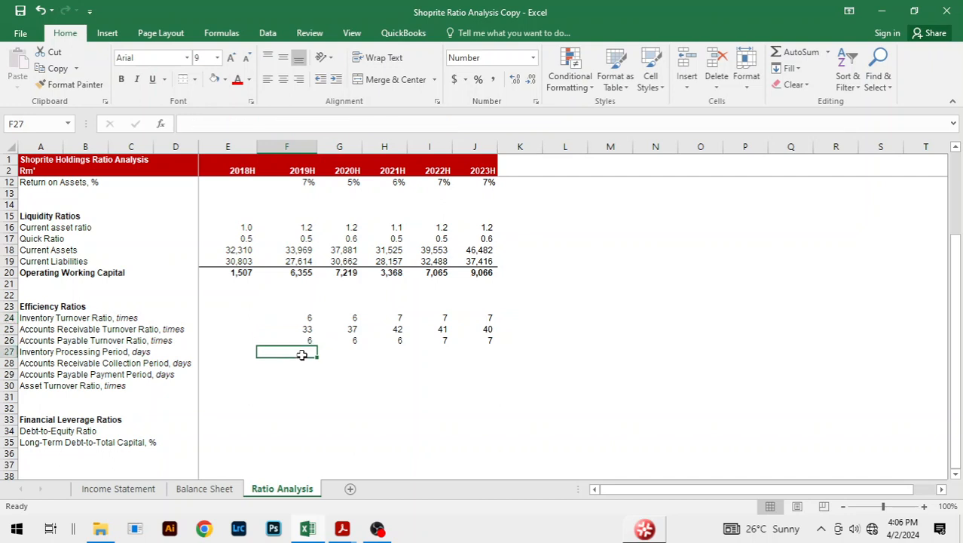
pyautogui.write('=')
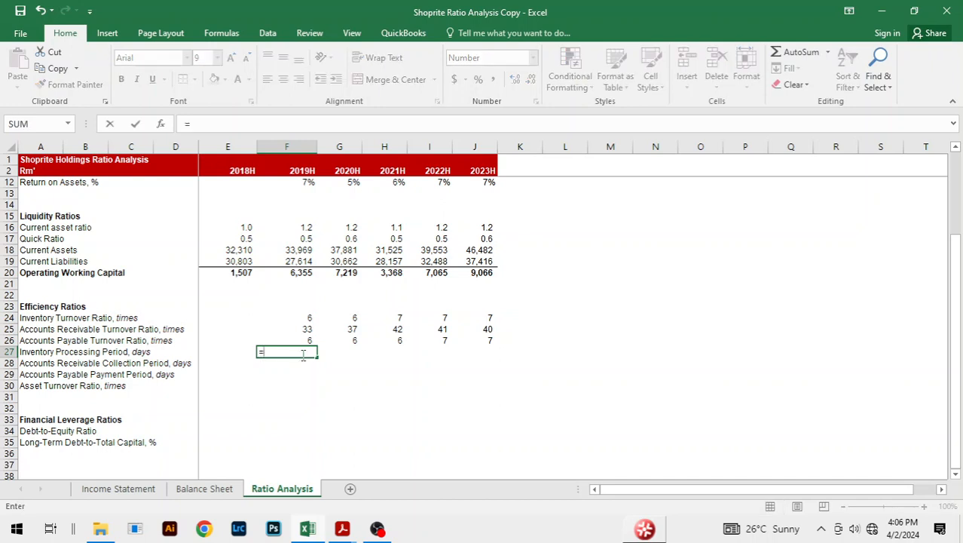
pyautogui.write('362')
pyautogui.press('BackSpace')
pyautogui.write('5/')
pyautogui.press('Up')
pyautogui.press('Up')
pyautogui.press('Up')
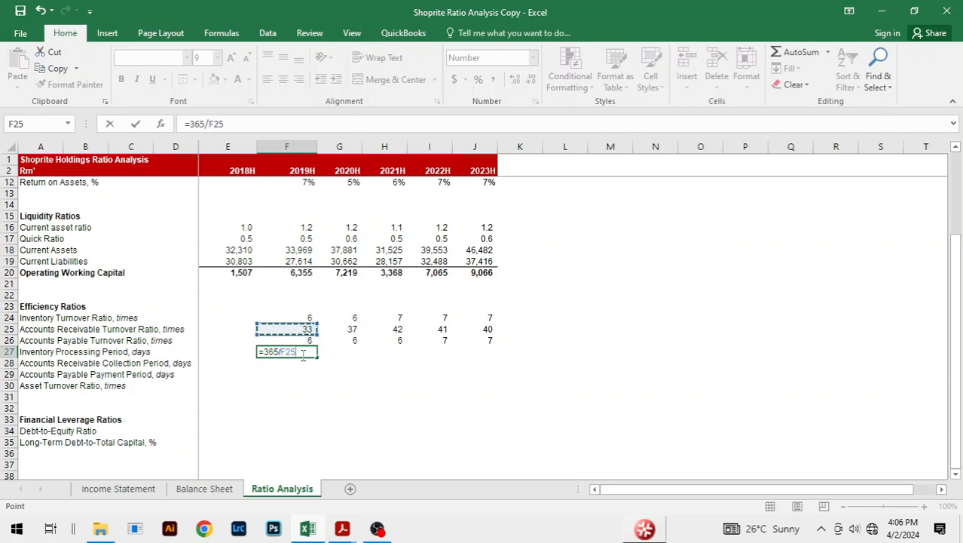
pyautogui.press('Return')
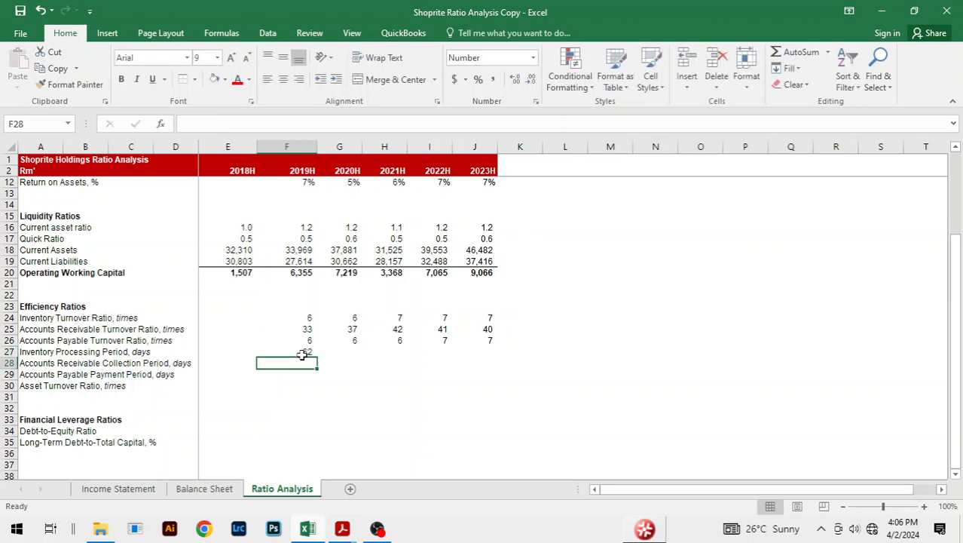
# Fill the Inventory Processing Period formula from F27 across to J27.
pyautogui.click(302, 352)
pyautogui.hotkey('shift', 'Right')
pyautogui.hotkey('shift', 'Right')
pyautogui.hotkey('shift', 'Right')
pyautogui.hotkey('shift', 'Right')
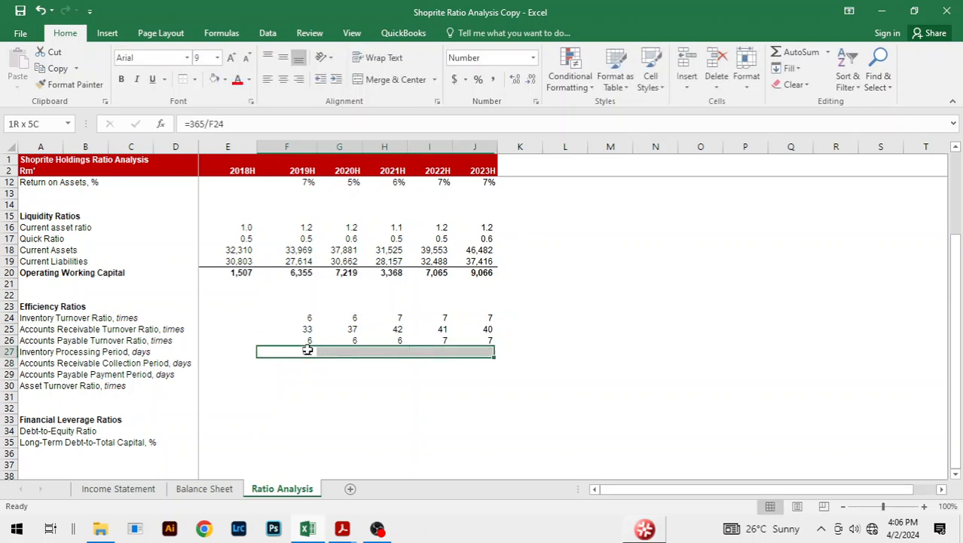
pyautogui.hotkey('ctrl', 'r')
pyautogui.click(667, 353)
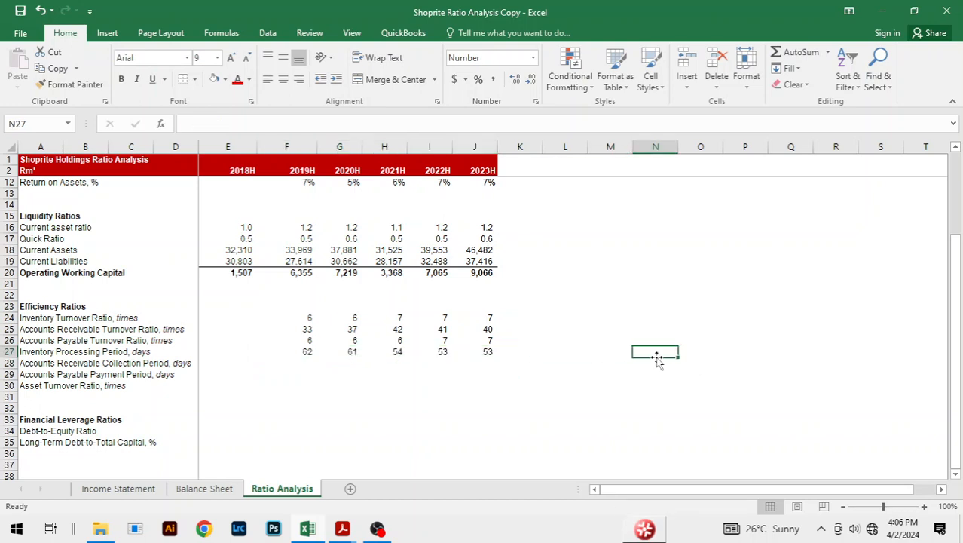
pyautogui.click(315, 373)
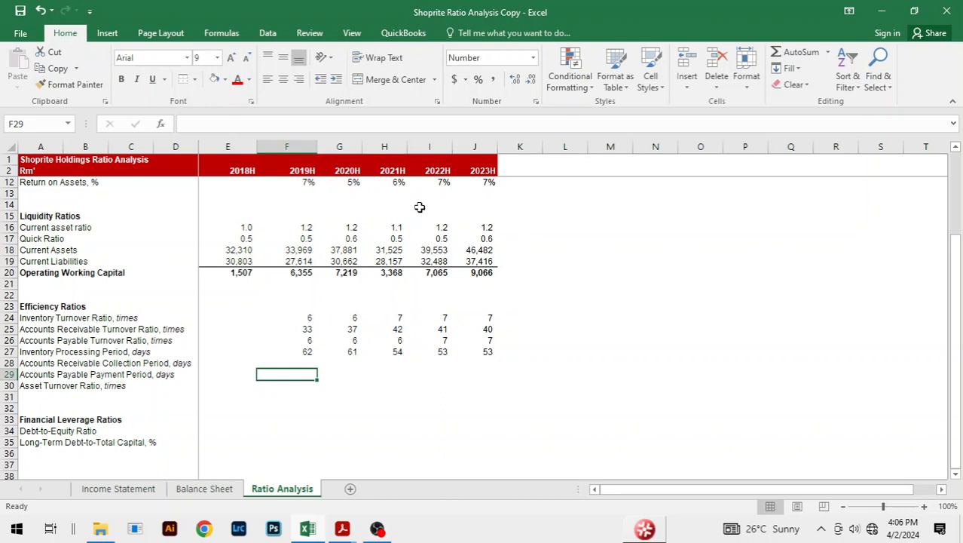
pyautogui.click(393, 352)
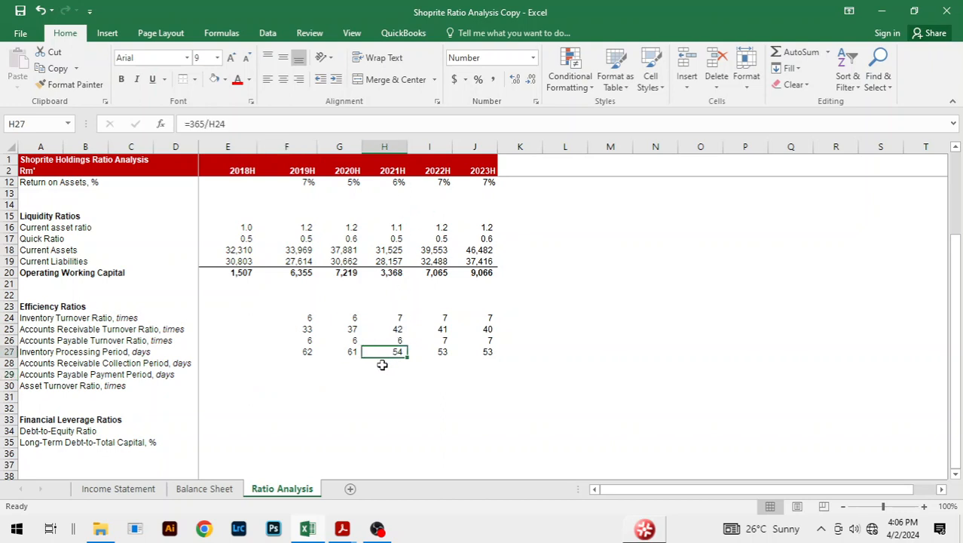
# Review the Inventory Processing Period for each year from 2019 to 2023 in F27:J27.
pyautogui.click(309, 355)
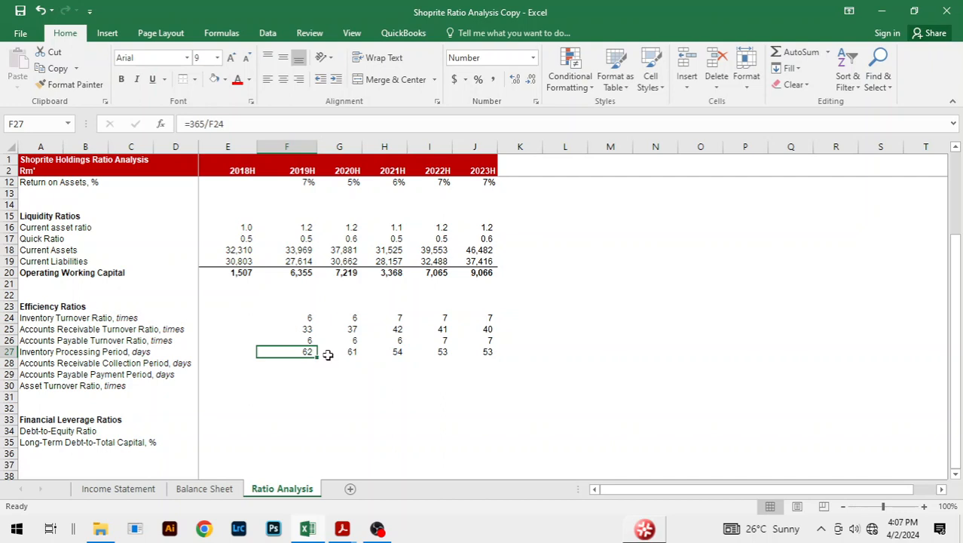
pyautogui.click(348, 353)
pyautogui.click(401, 353)
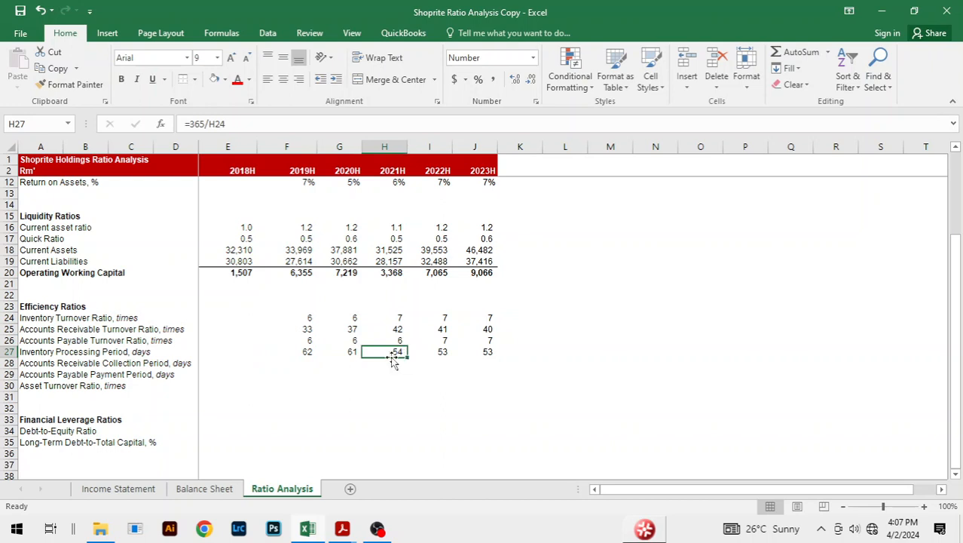
pyautogui.click(445, 352)
pyautogui.click(488, 351)
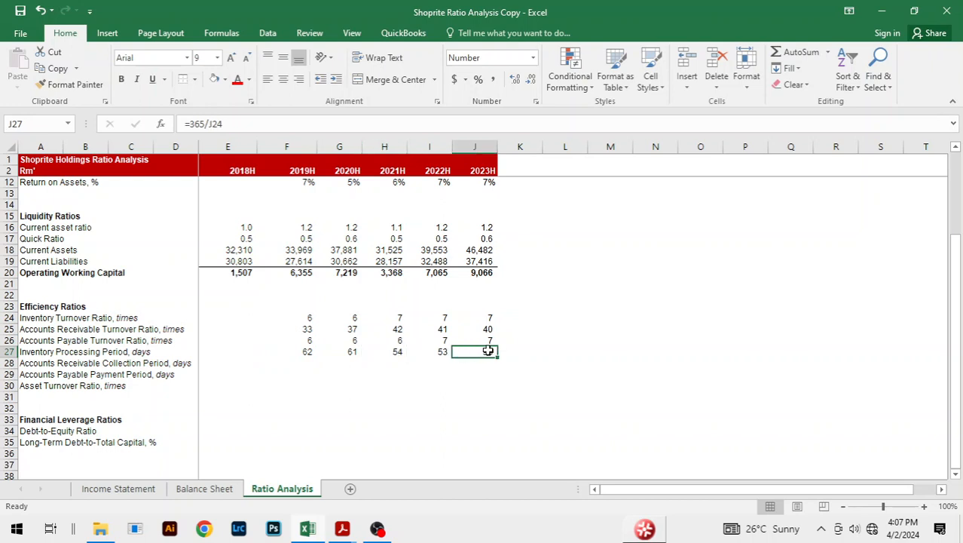
pyautogui.click(537, 340)
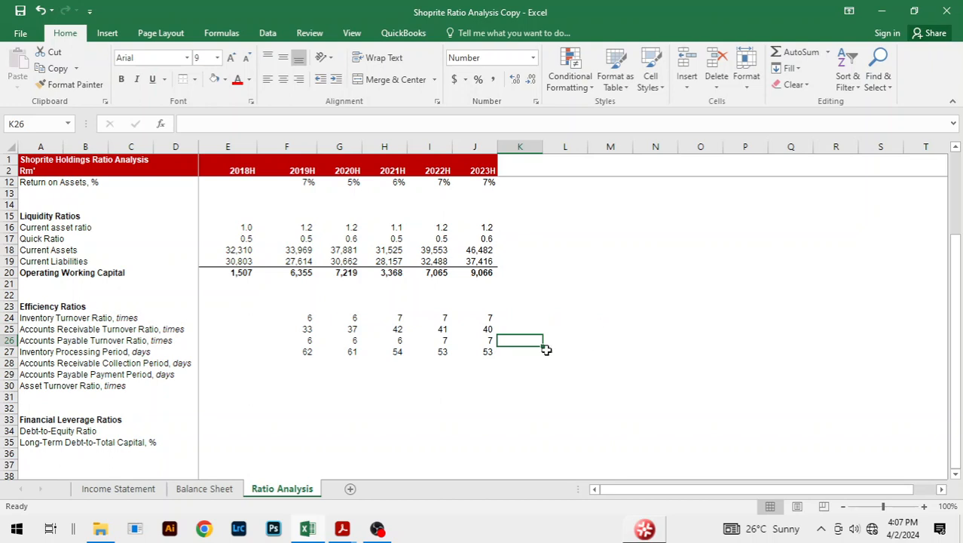
pyautogui.click(445, 317)
pyautogui.click(451, 353)
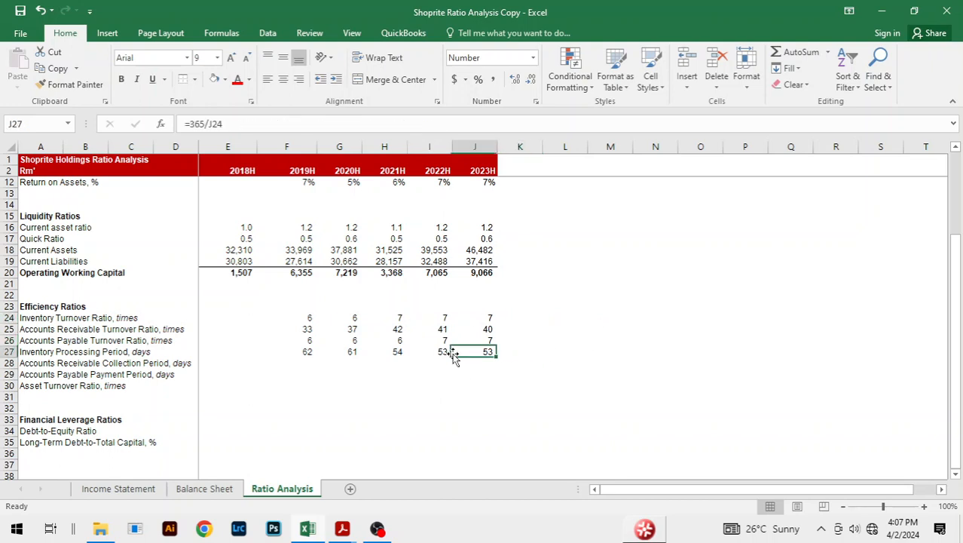
pyautogui.click(445, 377)
# Clear the Inventory Processing Period formulas from F27:J27.
pyautogui.click(308, 351)
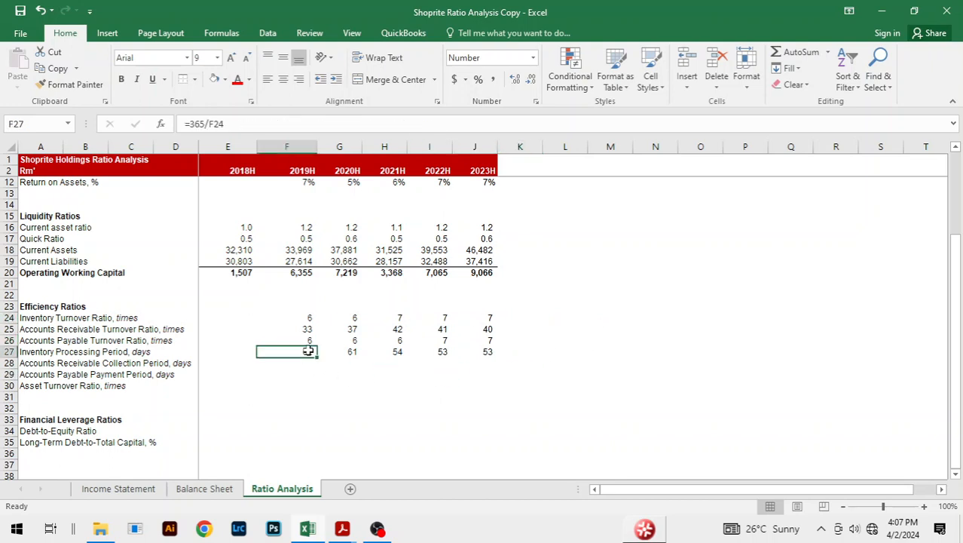
pyautogui.hotkey('shift', 'Right')
pyautogui.hotkey('shift', 'Right')
pyautogui.hotkey('shift', 'Right')
pyautogui.hotkey('shift', 'Right')
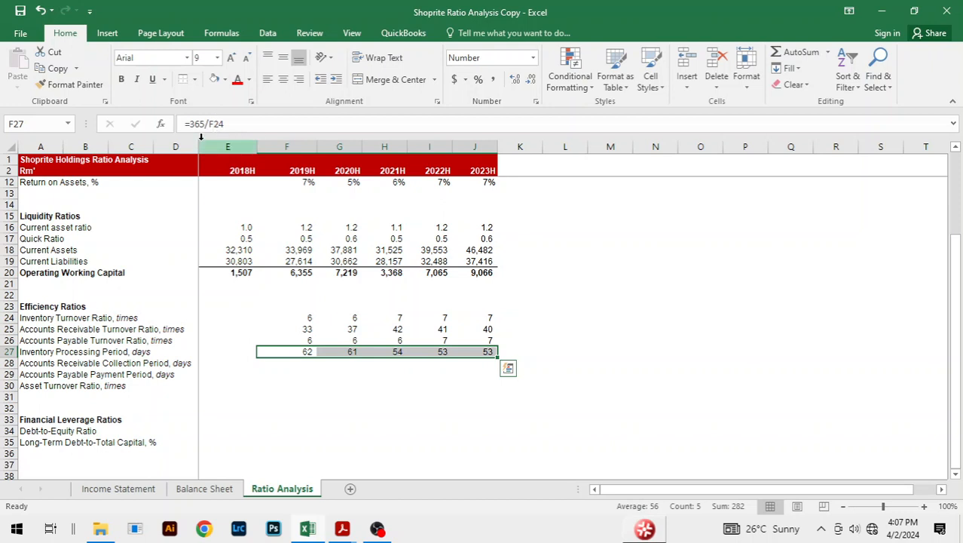
pyautogui.click(338, 367)
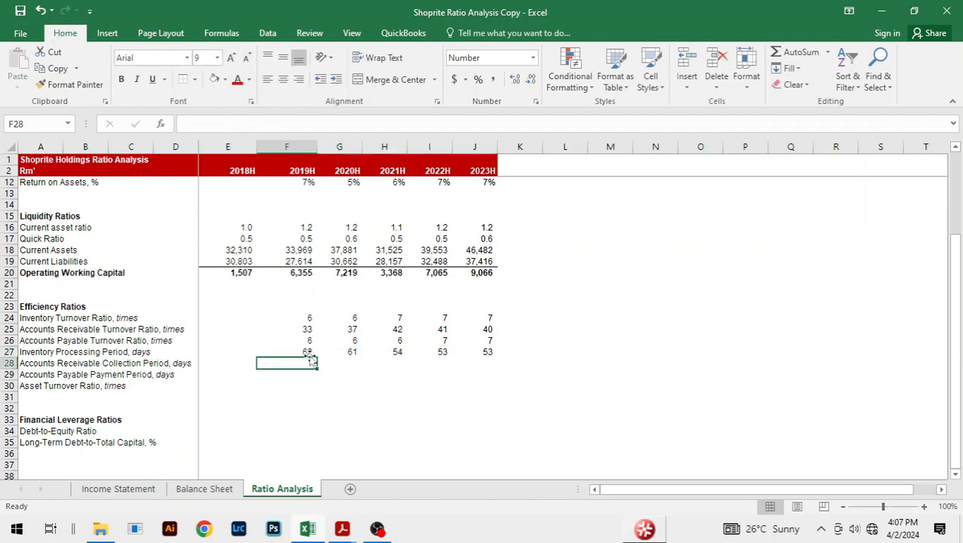
pyautogui.moveTo(308, 352); pyautogui.dragTo(326, 349)
pyautogui.hotkey('shift', 'Right')
pyautogui.hotkey('shift', 'Right')
pyautogui.hotkey('shift', 'Right')
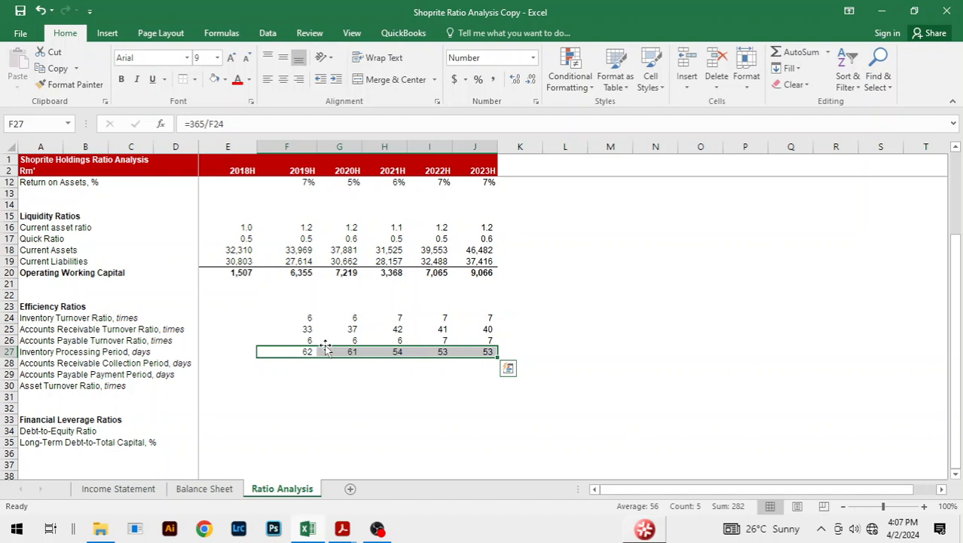
pyautogui.press('Delete')
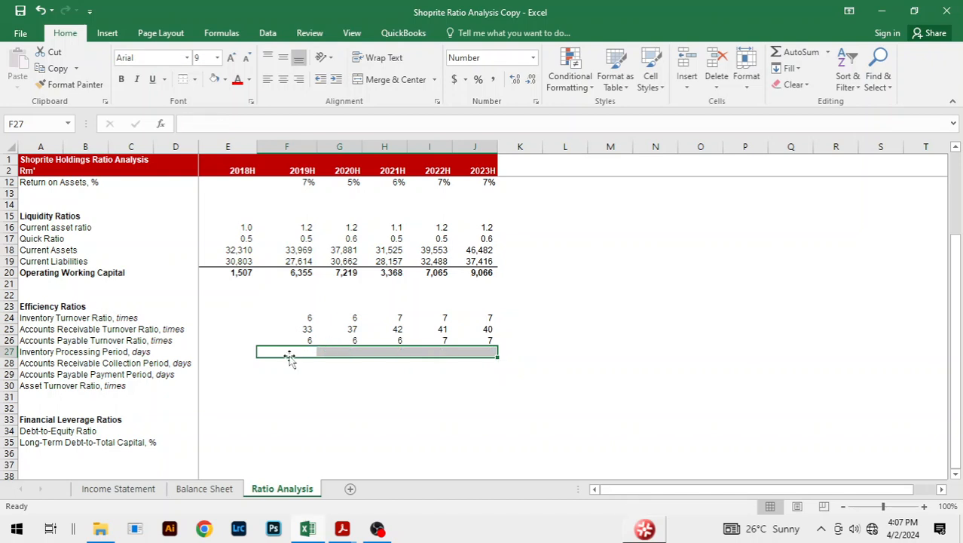
# Calculate the 2019 Inventory Processing Period in F27 from average inventories and cost of sales with =AVERAGE('Balance Sheet'!F21:G21)/-'Income Statement'!G6*365.
pyautogui.click(292, 351)
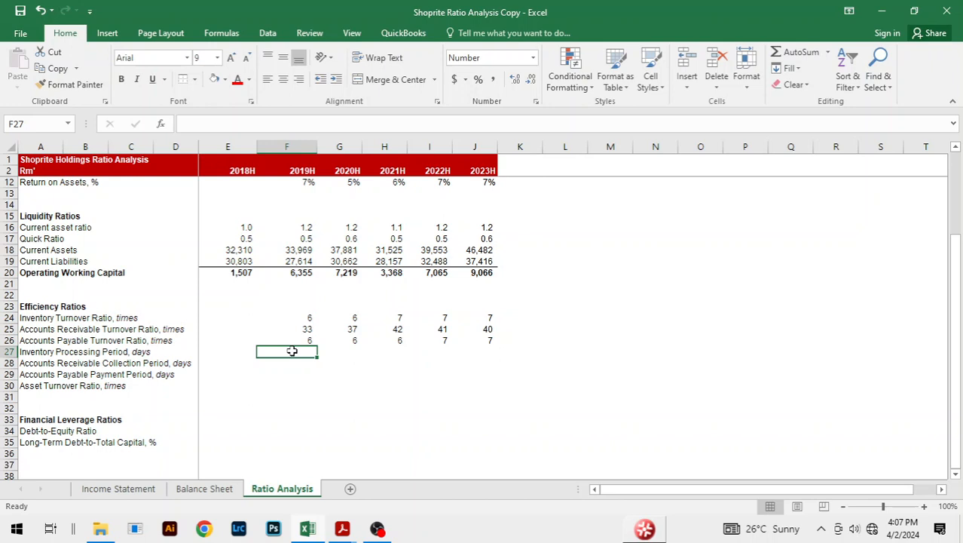
pyautogui.write('=av')
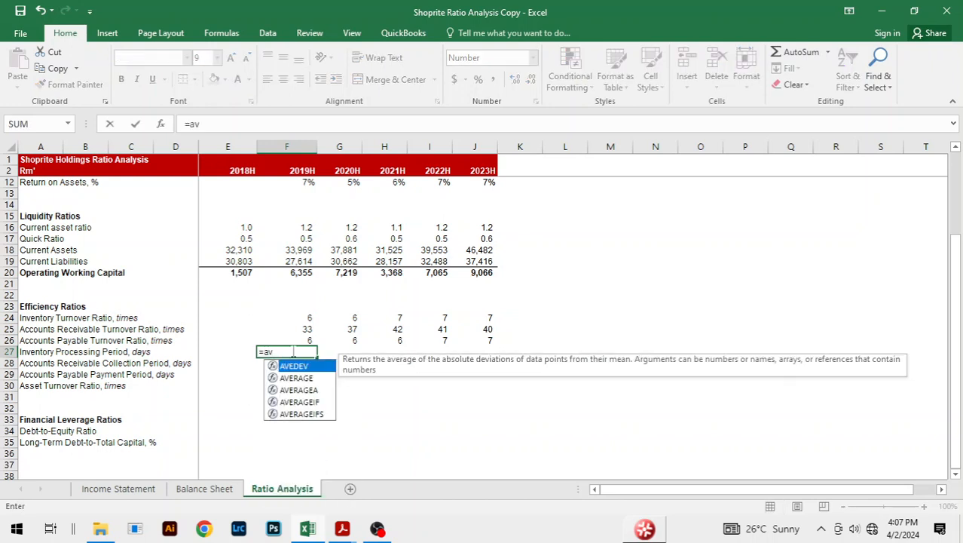
pyautogui.press('Down')
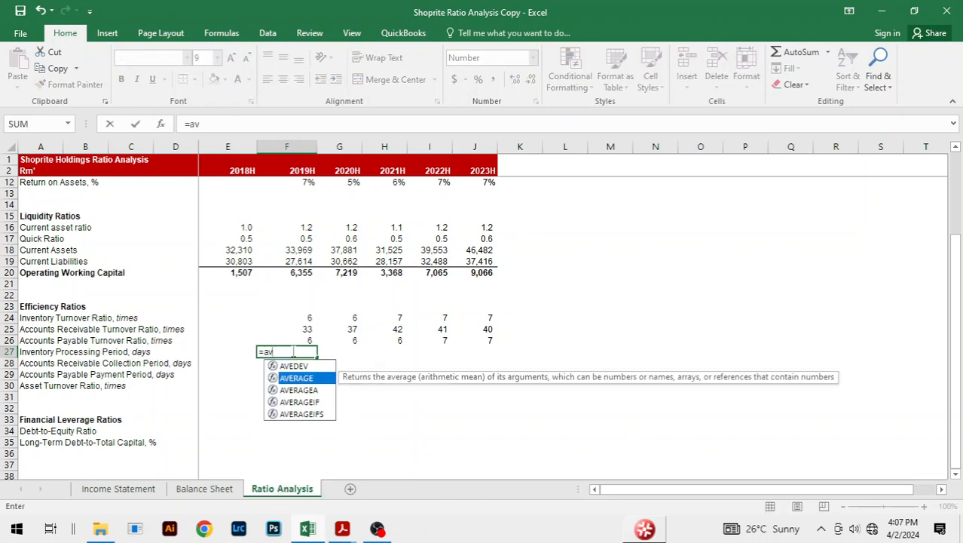
pyautogui.press('Tab')
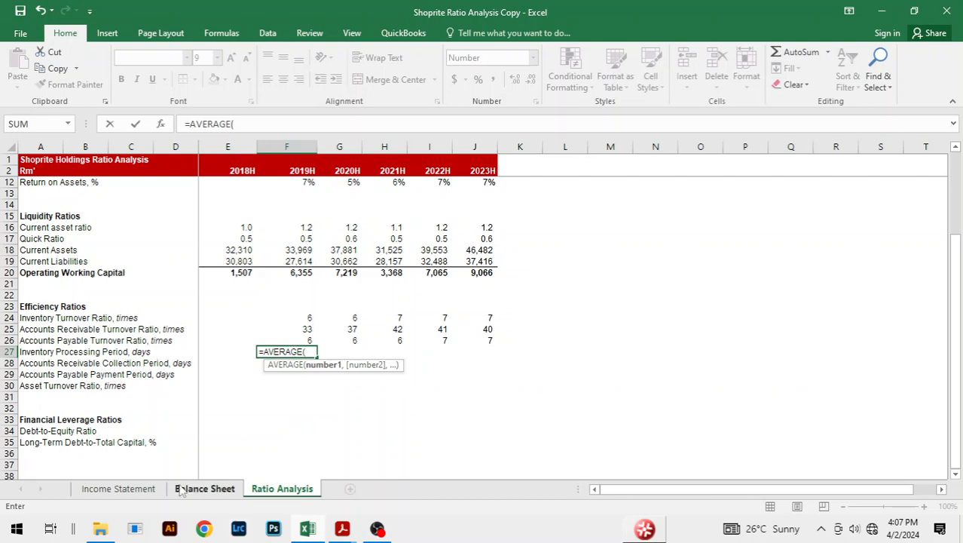
pyautogui.click(202, 489)
pyautogui.scroll(5, 342, 346)
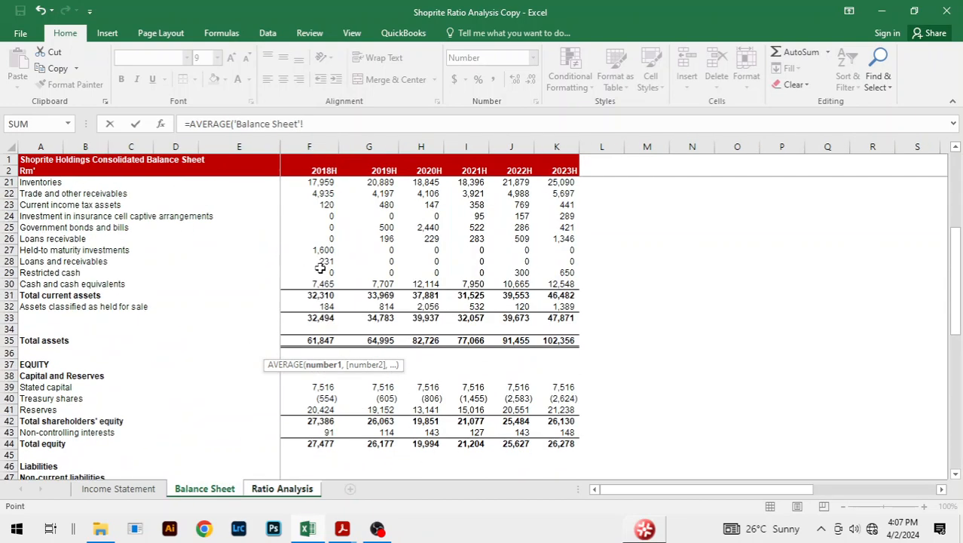
pyautogui.moveTo(320, 250); pyautogui.dragTo(358, 249)
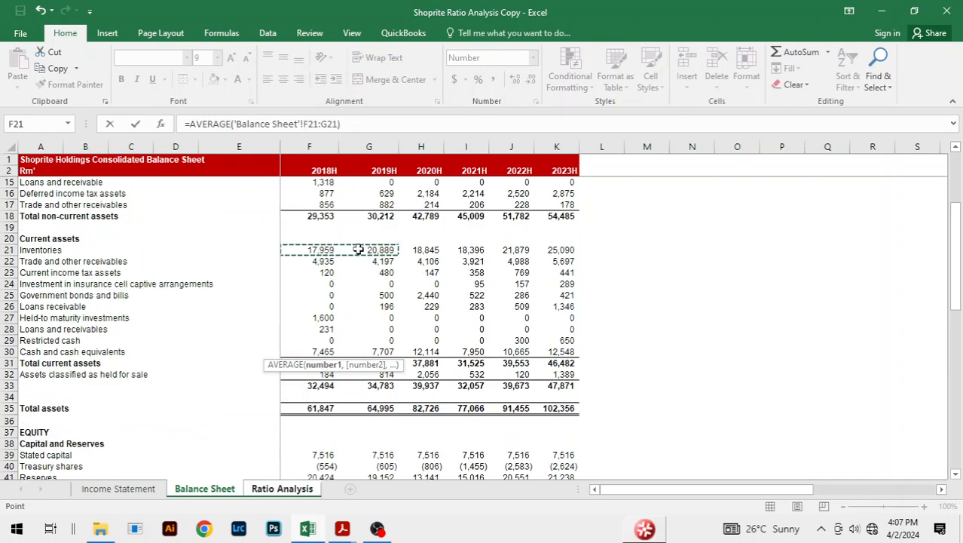
pyautogui.write(')/-')
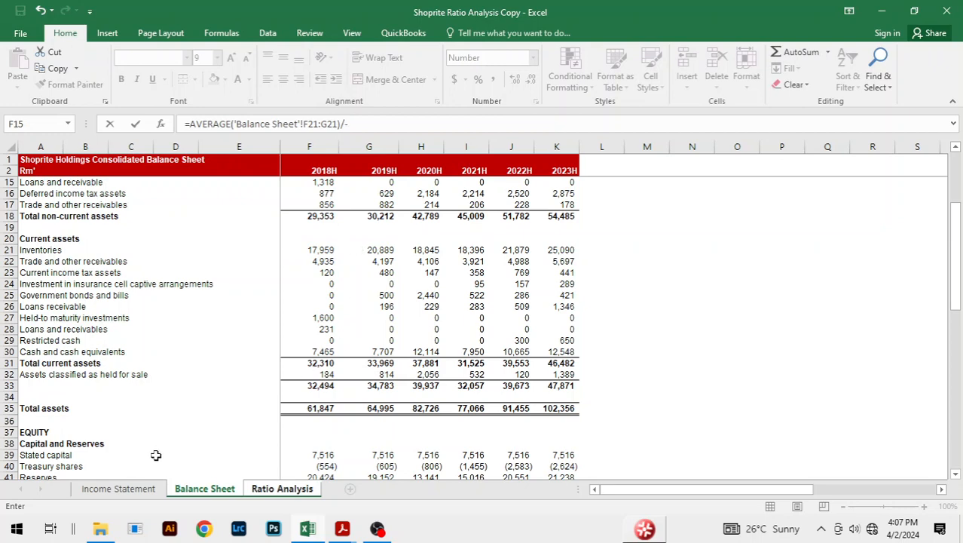
pyautogui.click(130, 489)
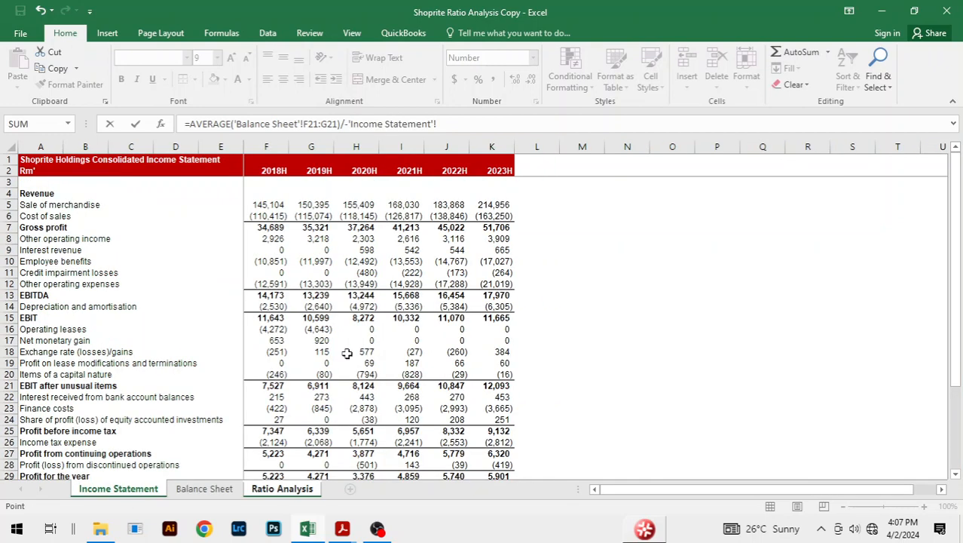
pyautogui.click(315, 217)
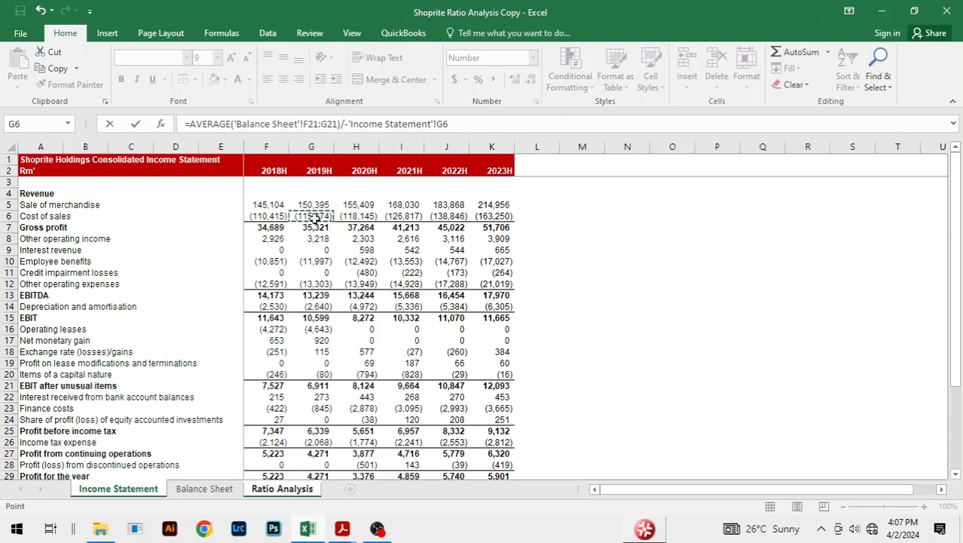
pyautogui.write('*')
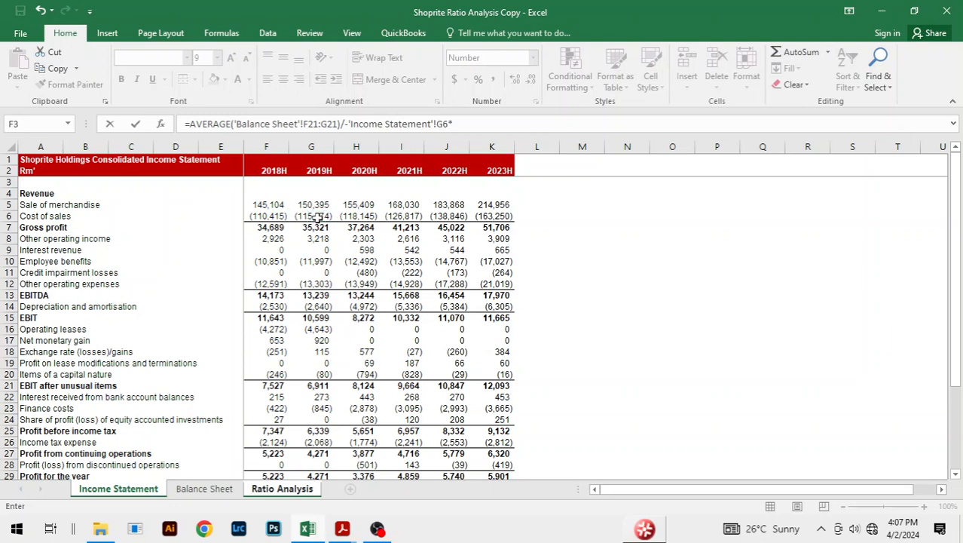
pyautogui.write('365')
pyautogui.press('Return')
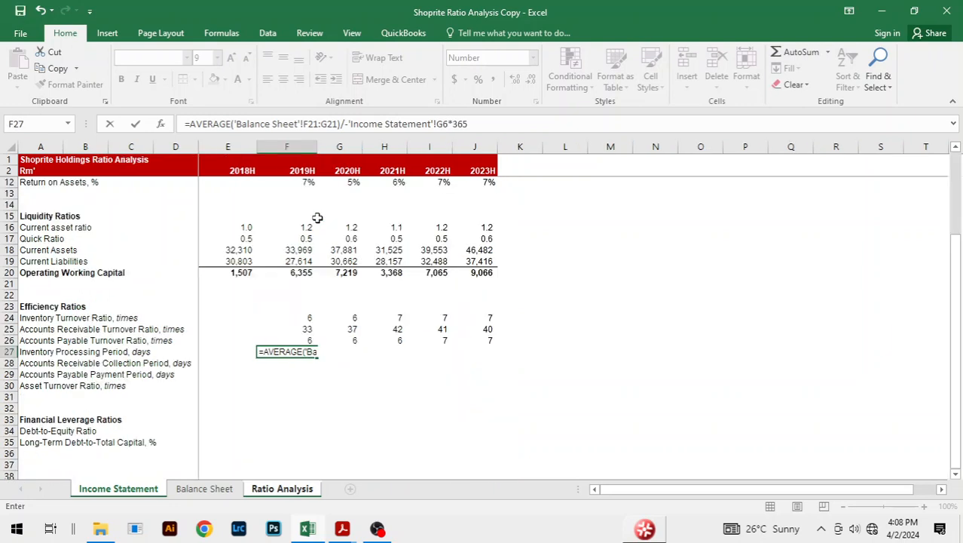
# Fill the average-inventory version of the Inventory Processing Period formula from F27 across to J27.
pyautogui.press('Up')
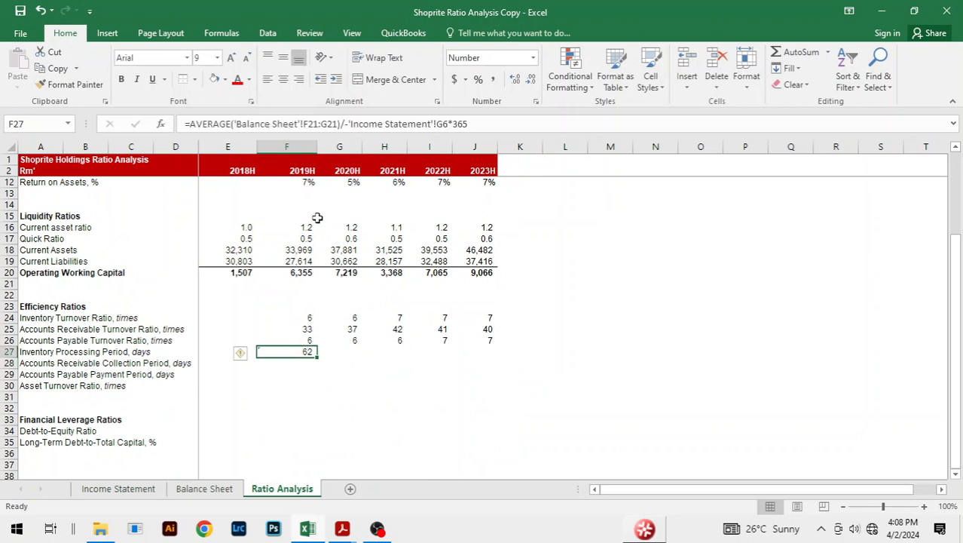
pyautogui.hotkey('shift', 'Right')
pyautogui.hotkey('shift', 'Right')
pyautogui.hotkey('shift', 'Right')
pyautogui.hotkey('shift', 'Right')
pyautogui.hotkey('ctrl', 'r')
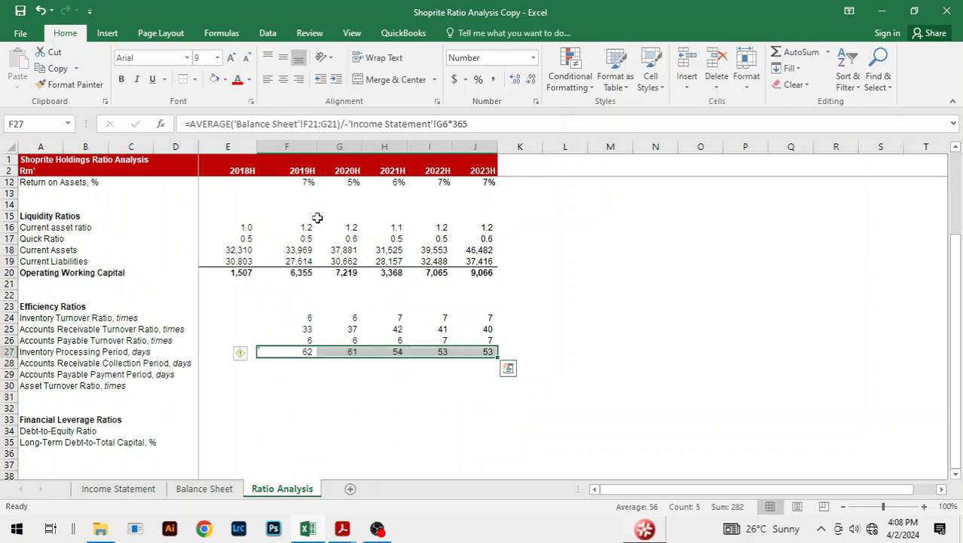
# Ignore the omitted-adjacent-cells formula error on the Inventory Processing Period cells F27:J27.
pyautogui.click(241, 353)
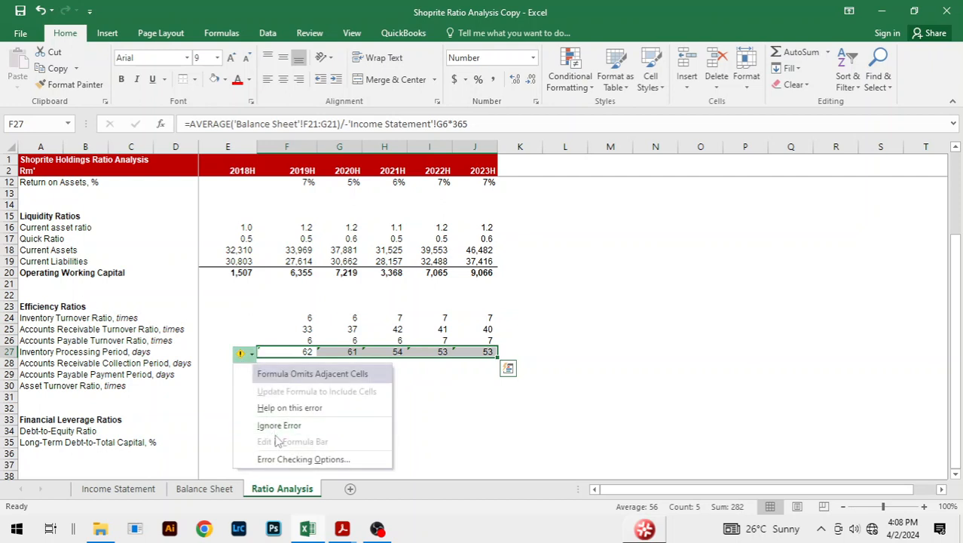
pyautogui.click(278, 425)
pyautogui.click(502, 441)
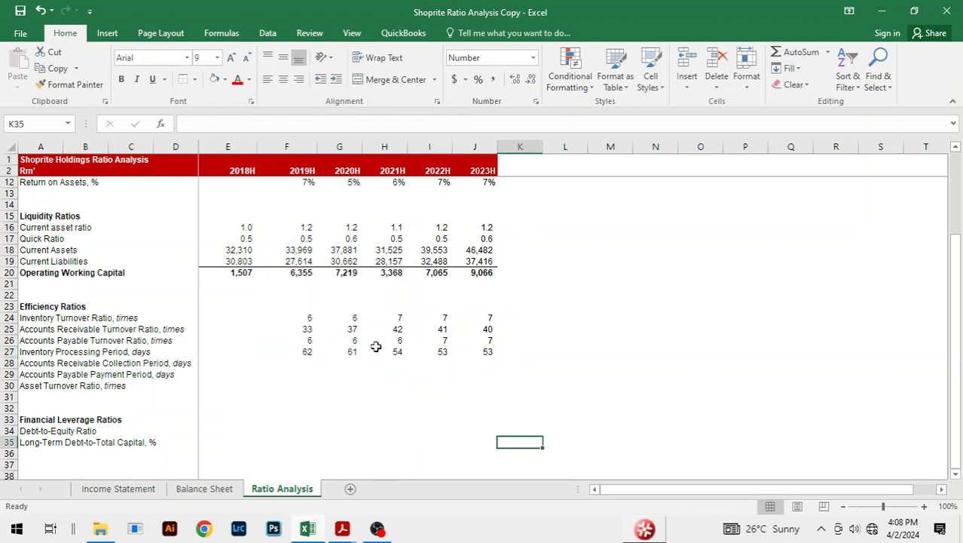
# Calculate the 2019 Accounts Receivable Collection Period in F28 with =365/F25, dividing the days of the year by receivables turnover.
pyautogui.click(343, 364)
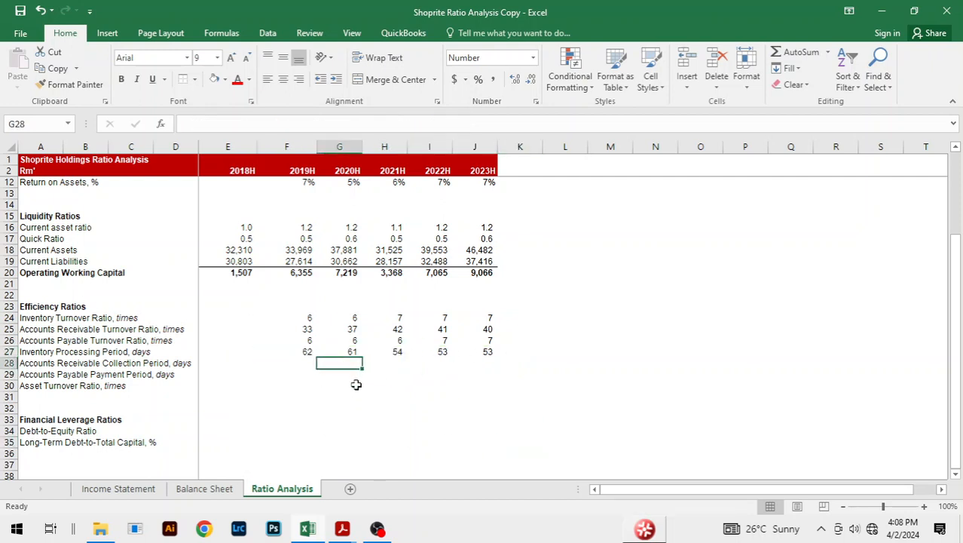
pyautogui.click(300, 363)
pyautogui.write('=')
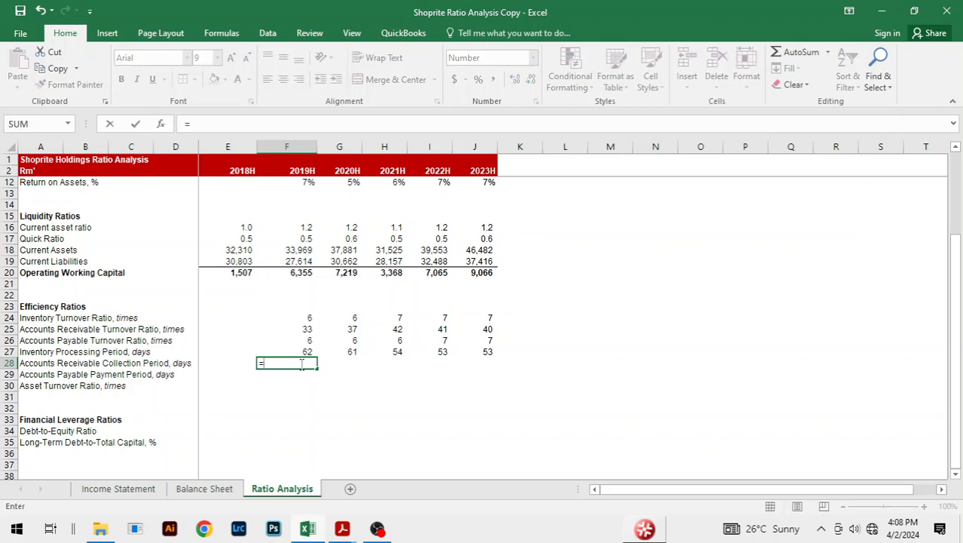
pyautogui.write('365/')
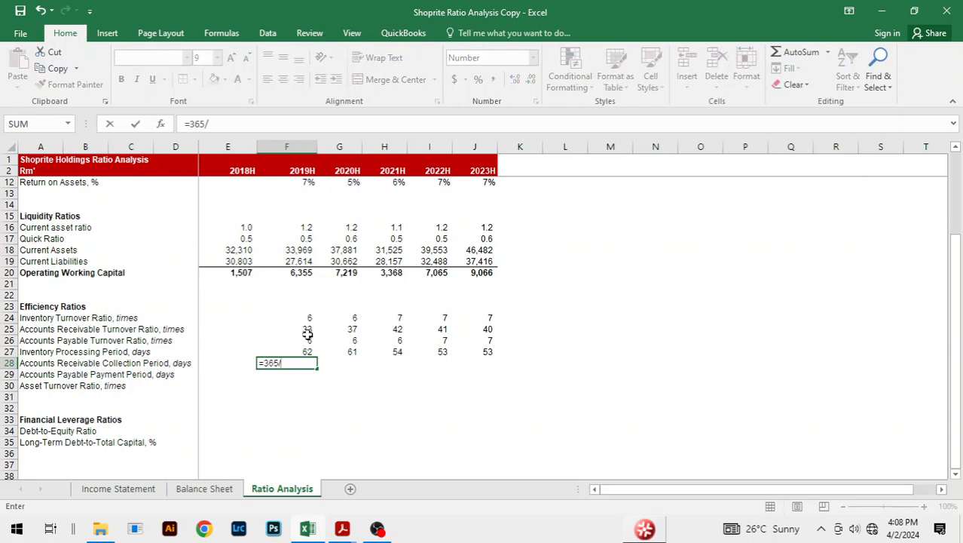
pyautogui.click(309, 331)
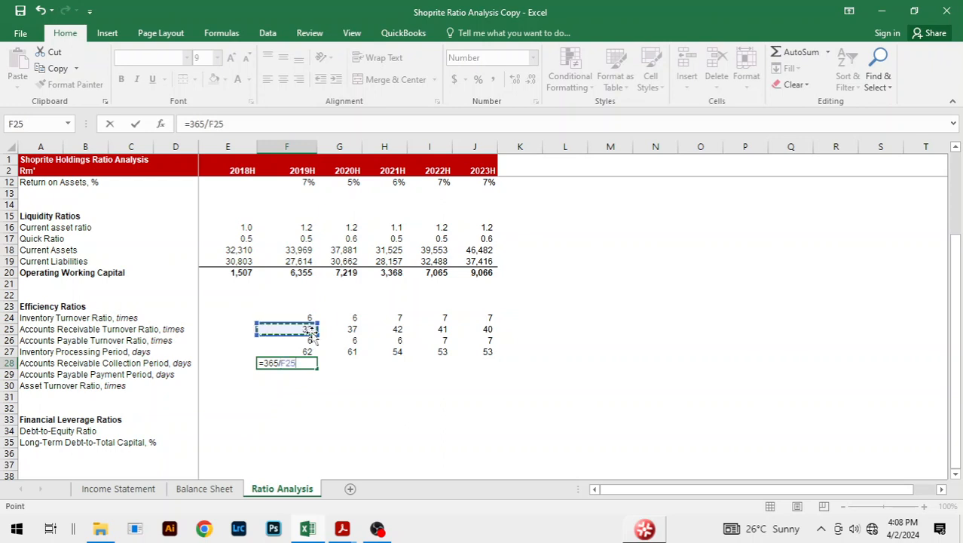
pyautogui.press('Return')
# Fill the Accounts Receivable Collection Period formula from F28 across to J28.
pyautogui.press('Up')
pyautogui.moveTo(317, 369); pyautogui.dragTo(494, 367)
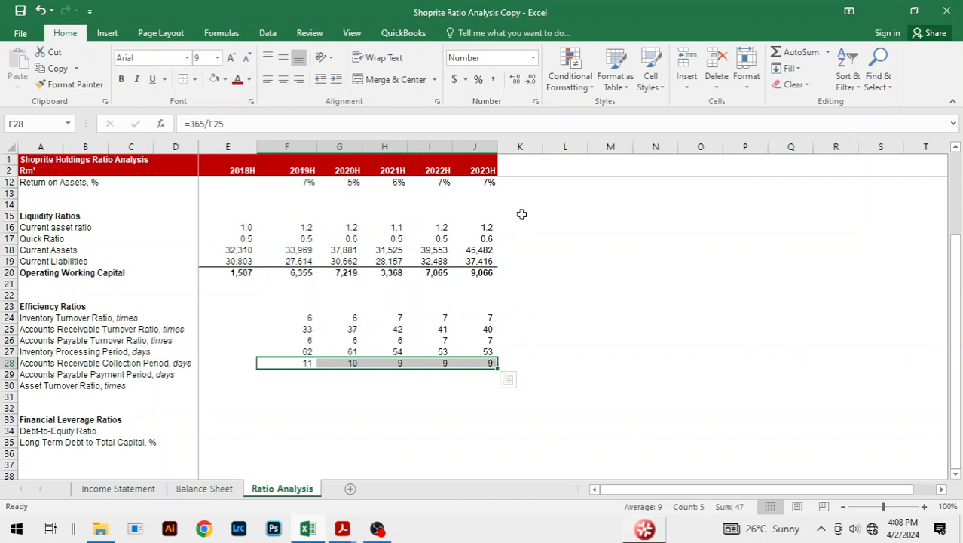
pyautogui.click(456, 397)
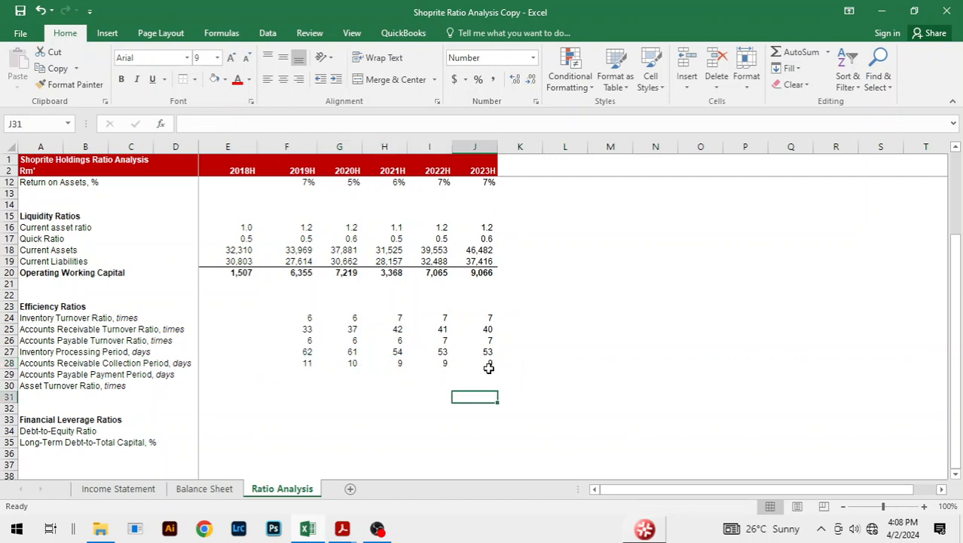
# Calculate the 2019 Accounts Payable Payment Period in F29 with =365/F26, dividing the days of the year by payables turnover.
pyautogui.click(308, 375)
pyautogui.write('=')
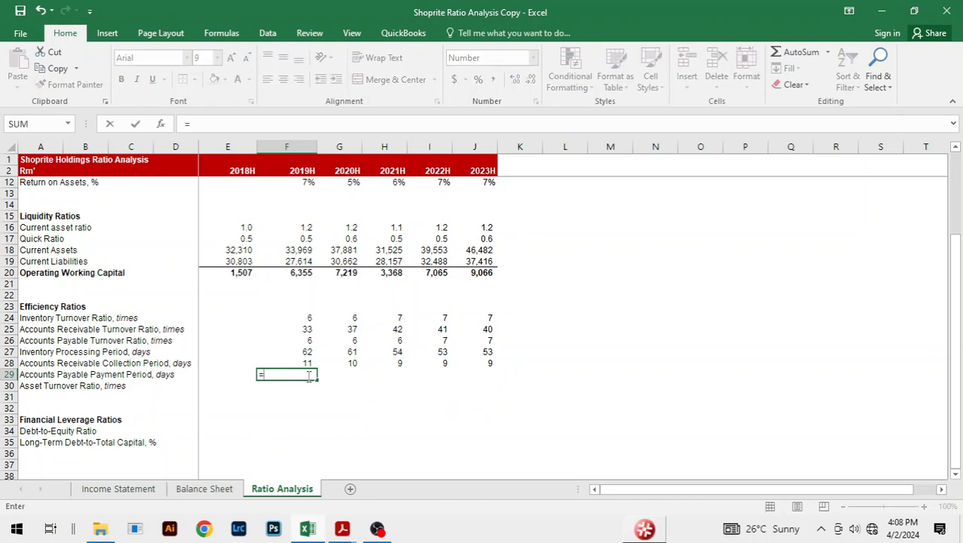
pyautogui.write('365/')
pyautogui.click(305, 341)
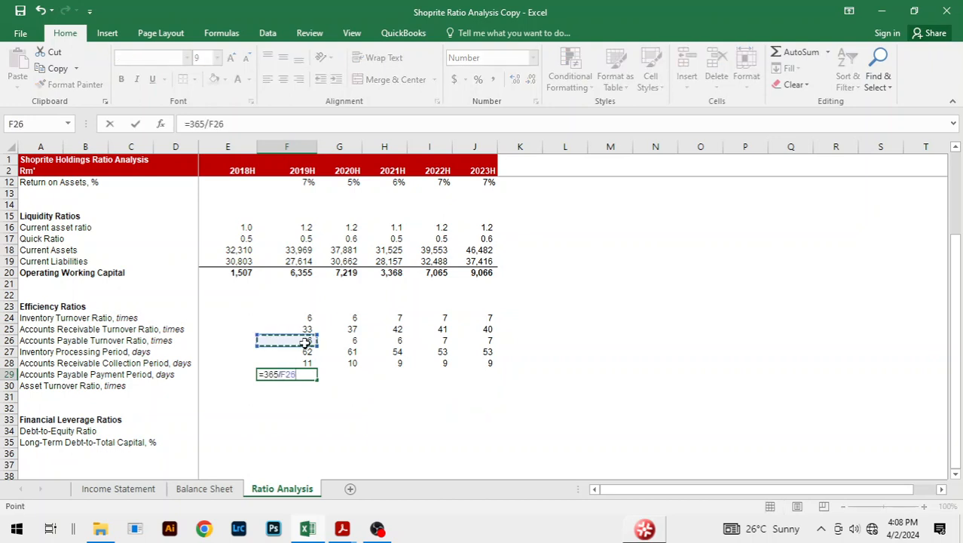
pyautogui.press('Return')
# Fill the Accounts Payable Payment Period formula from F29 across to J29.
pyautogui.press('Up')
pyautogui.hotkey('shift', 'Right')
pyautogui.hotkey('shift', 'Right')
pyautogui.hotkey('shift', 'Right')
pyautogui.hotkey('shift', 'Right')
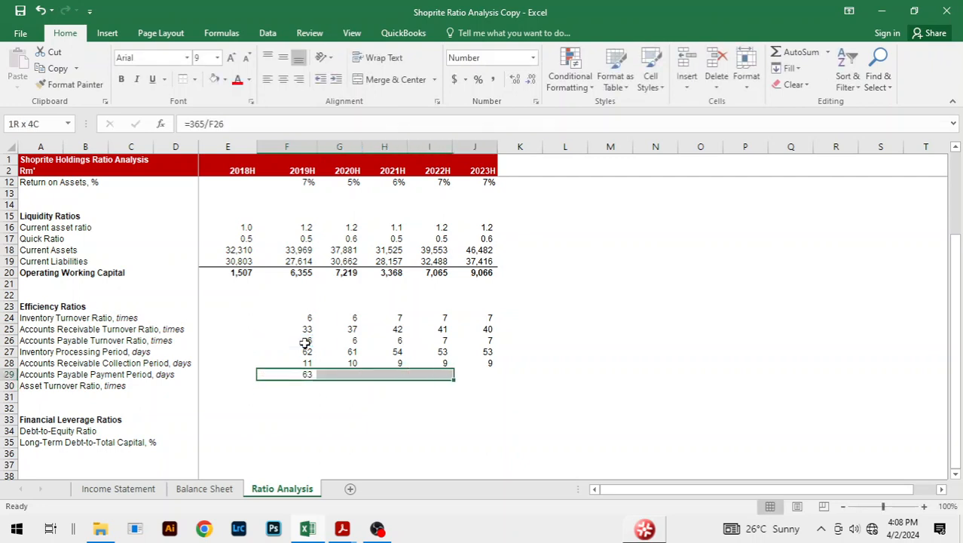
pyautogui.hotkey('ctrl', 'r')
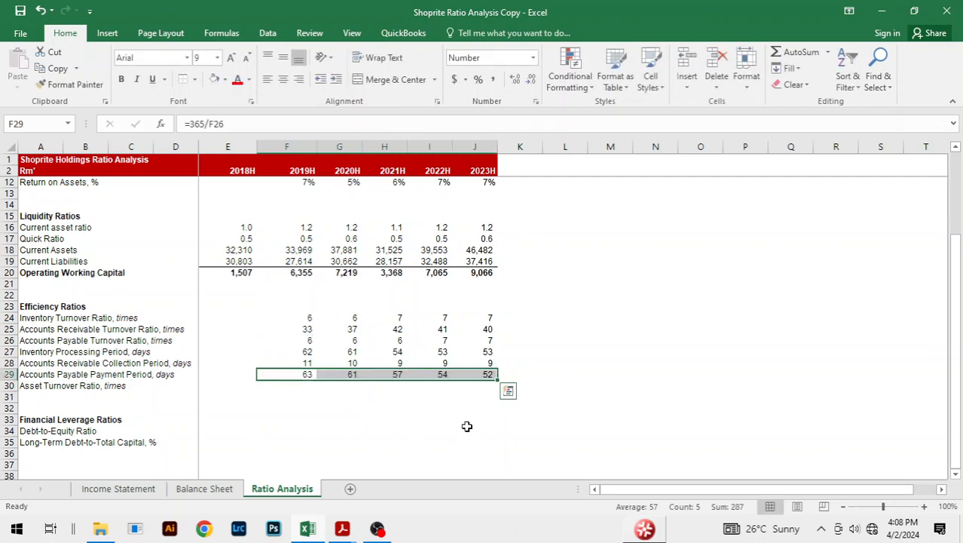
# Review the 2021–2023 receivable collection periods and the non-current asset lines on the Balance Sheet sheet.
pyautogui.click(467, 428)
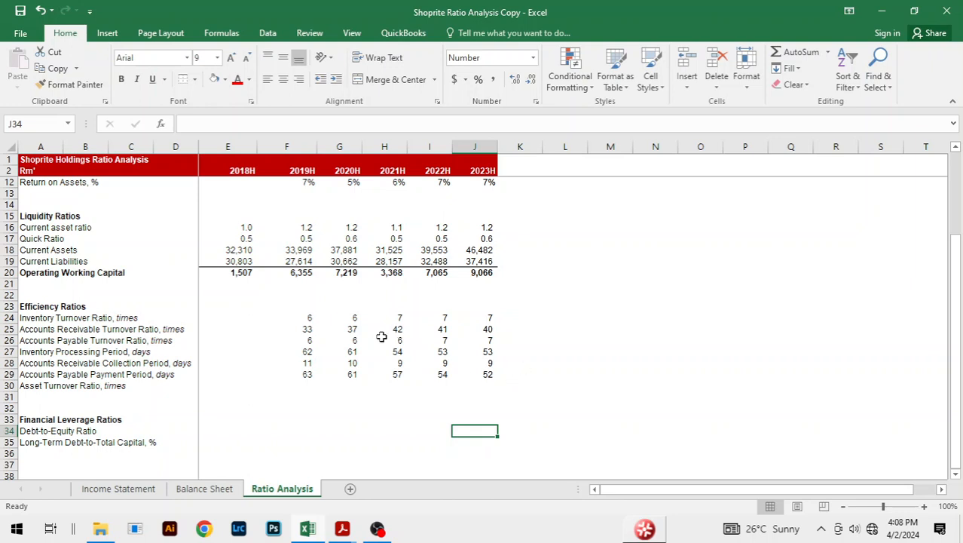
pyautogui.moveTo(392, 363); pyautogui.dragTo(498, 365)
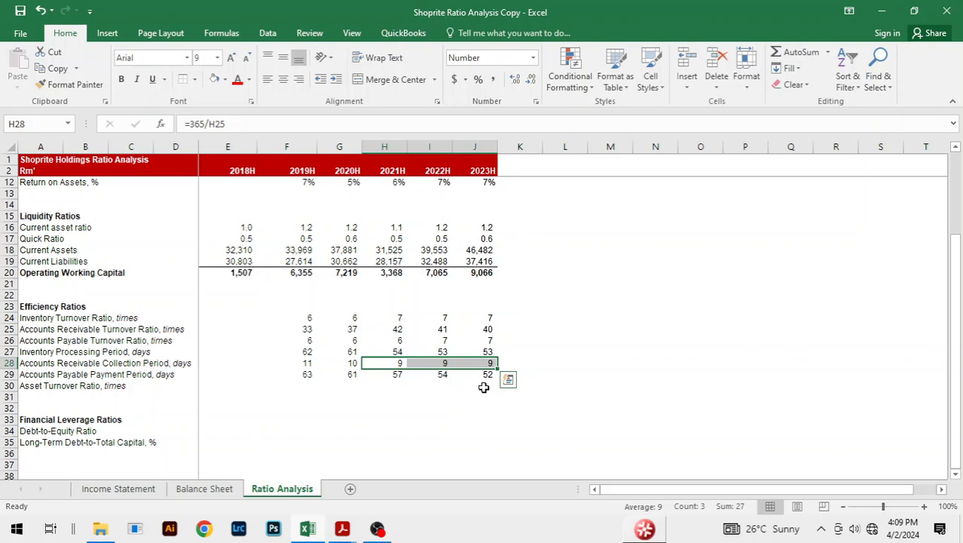
pyautogui.click(307, 387)
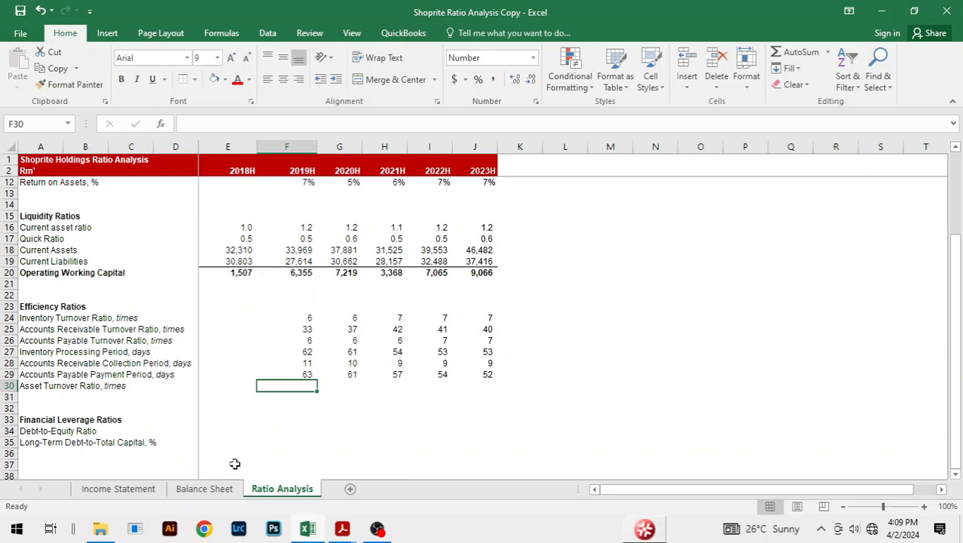
pyautogui.click(204, 489)
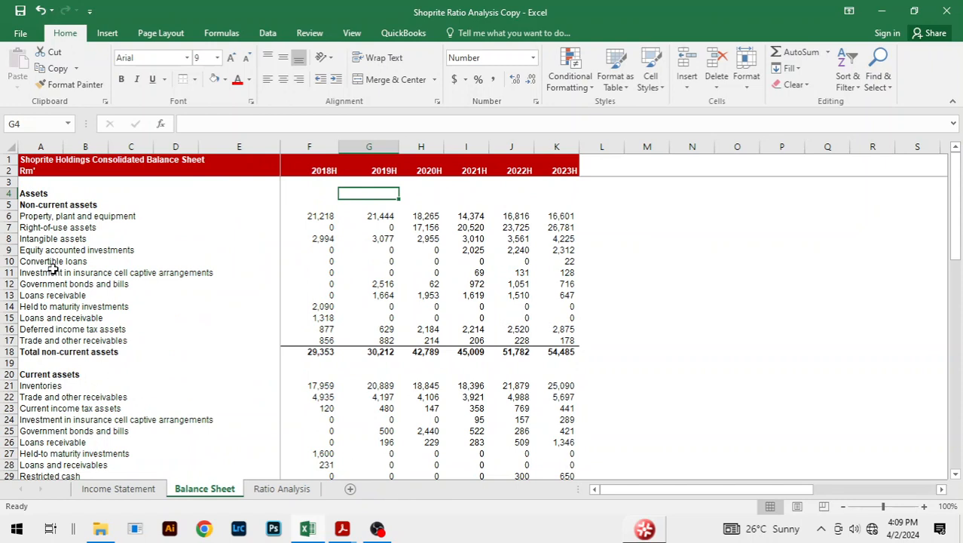
pyautogui.moveTo(39, 216); pyautogui.dragTo(564, 205)
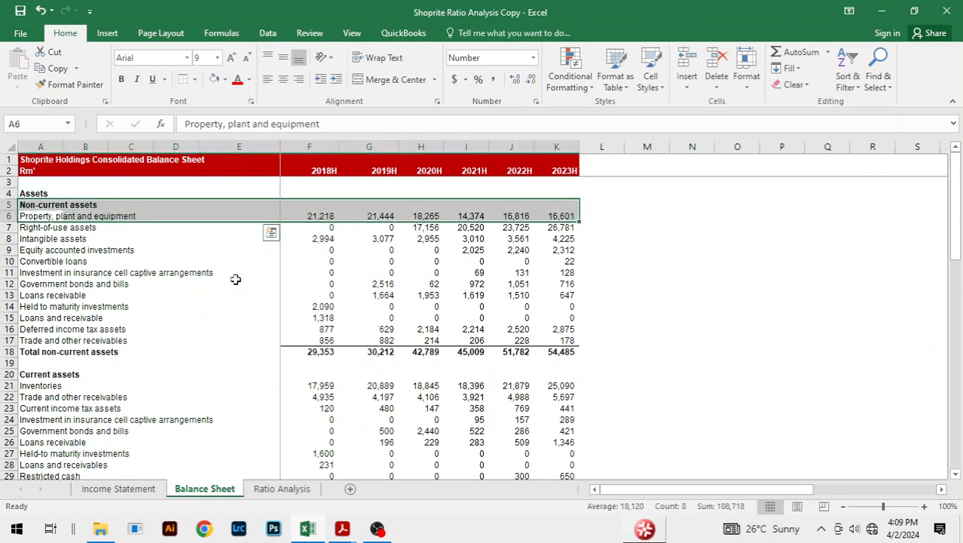
pyautogui.click(647, 272)
pyautogui.click(294, 239)
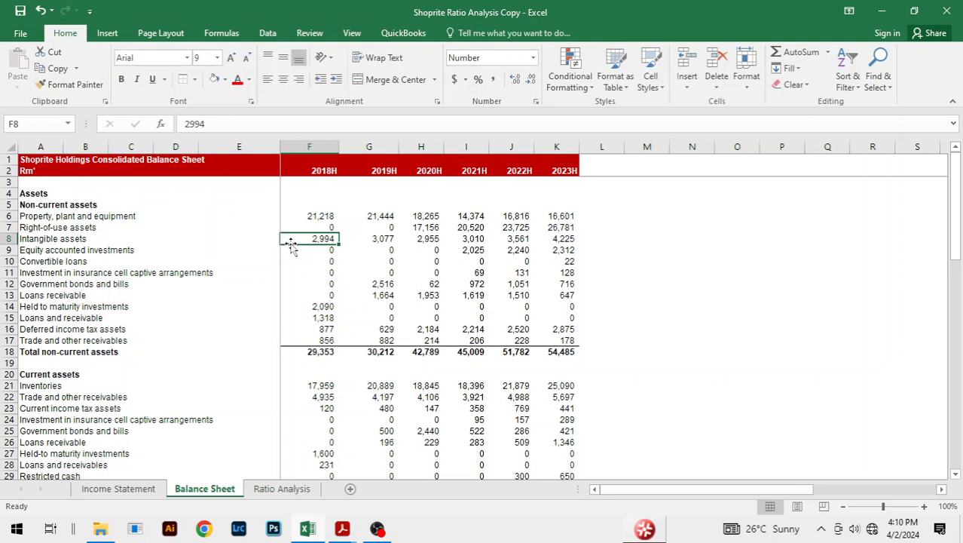
pyautogui.hotkey('alt', 'Tab')
pyautogui.hotkey('alt', 'Tab')
# Calculate the 2019 Asset Turnover Ratio in F30 with ='Income Statement'!G5/AVERAGE('Balance Sheet'!F35:G35), dividing sales by average total assets.
pyautogui.click(279, 488)
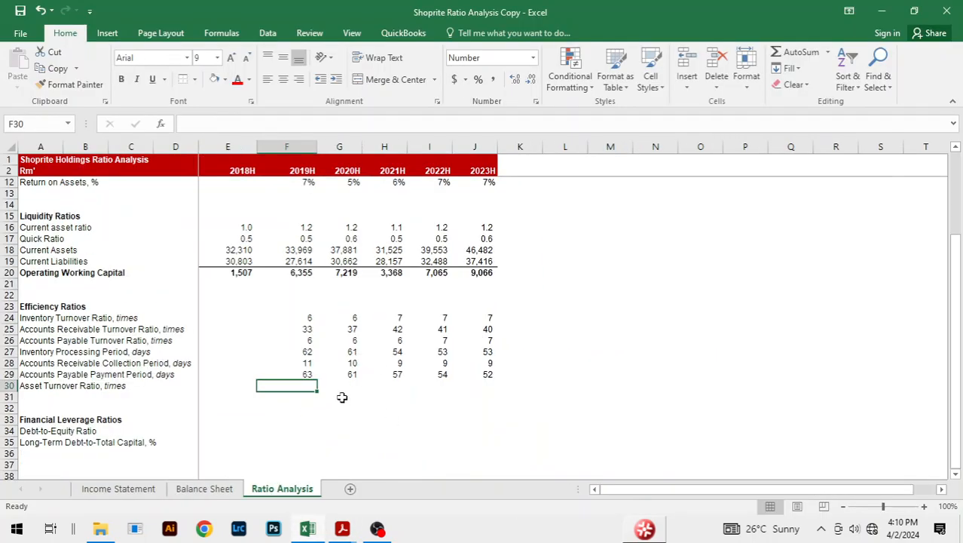
pyautogui.write('=')
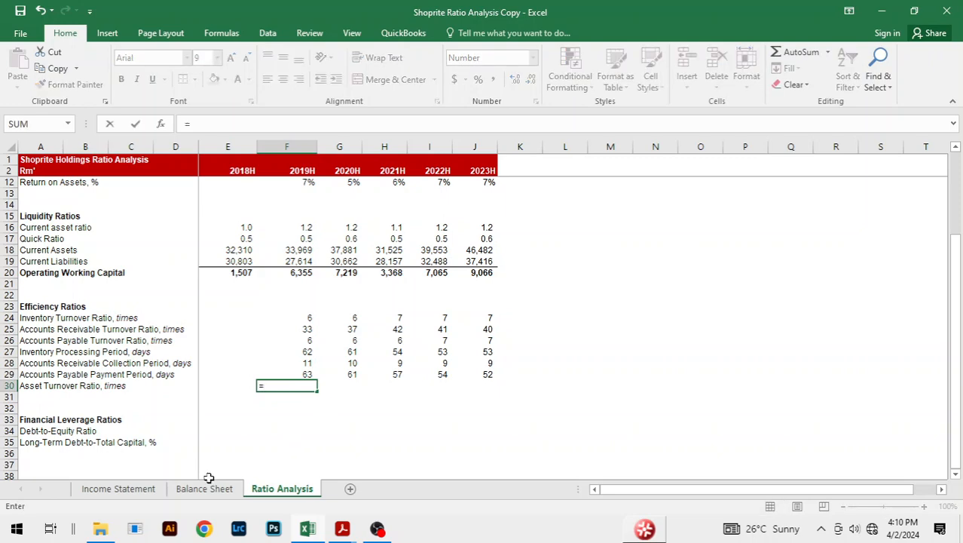
pyautogui.click(118, 488)
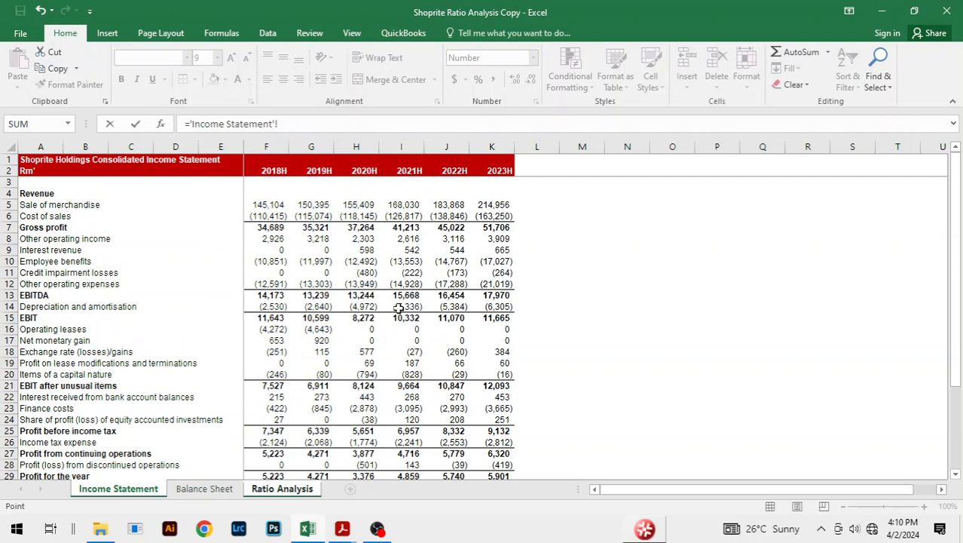
pyautogui.click(321, 205)
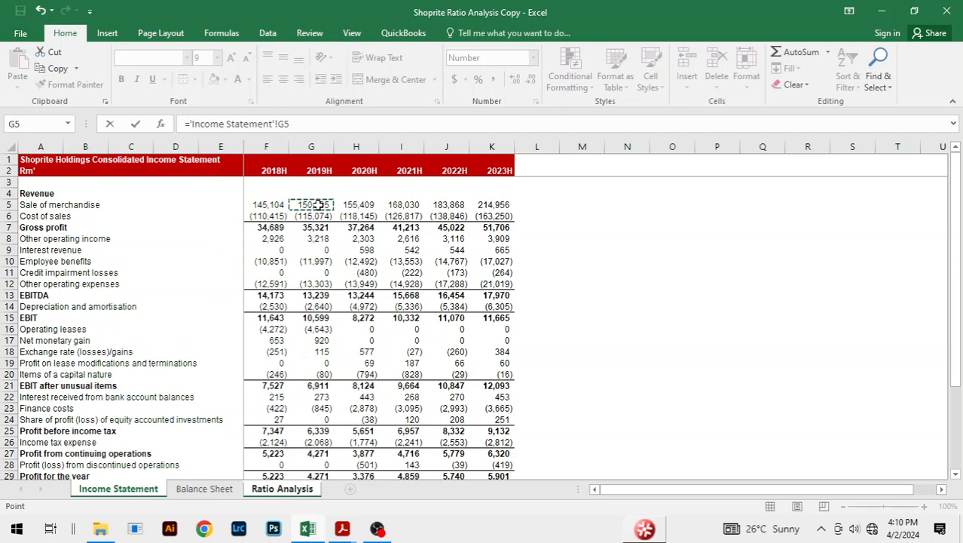
pyautogui.write('/av')
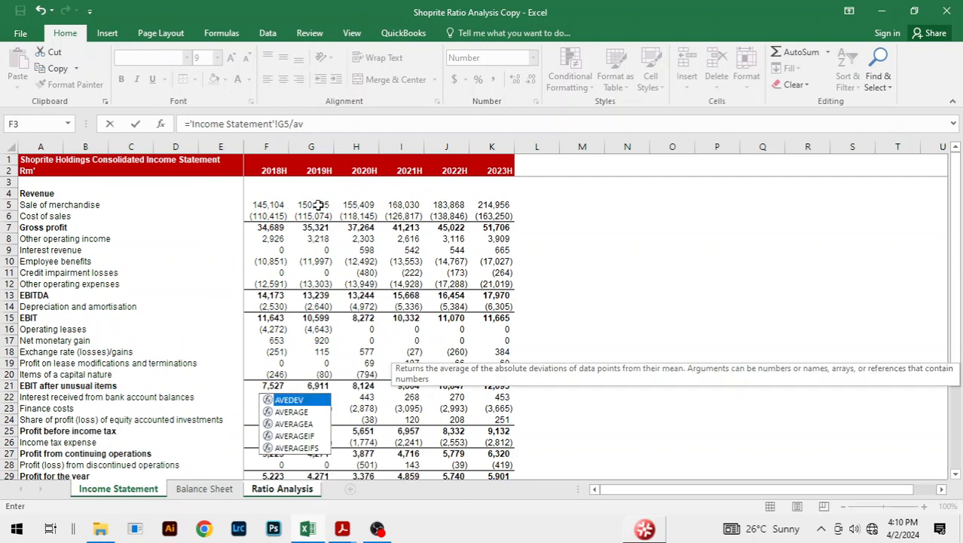
pyautogui.press('Down')
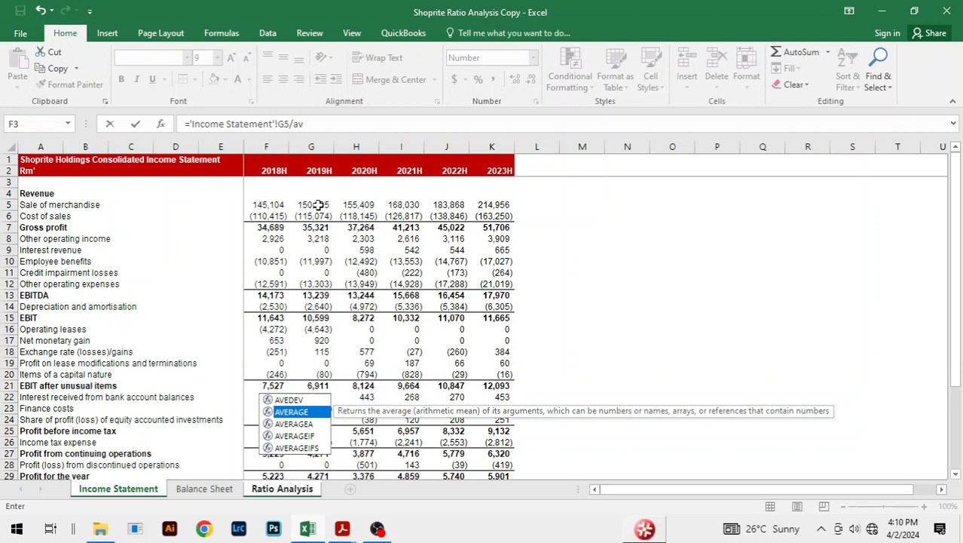
pyautogui.press('Tab')
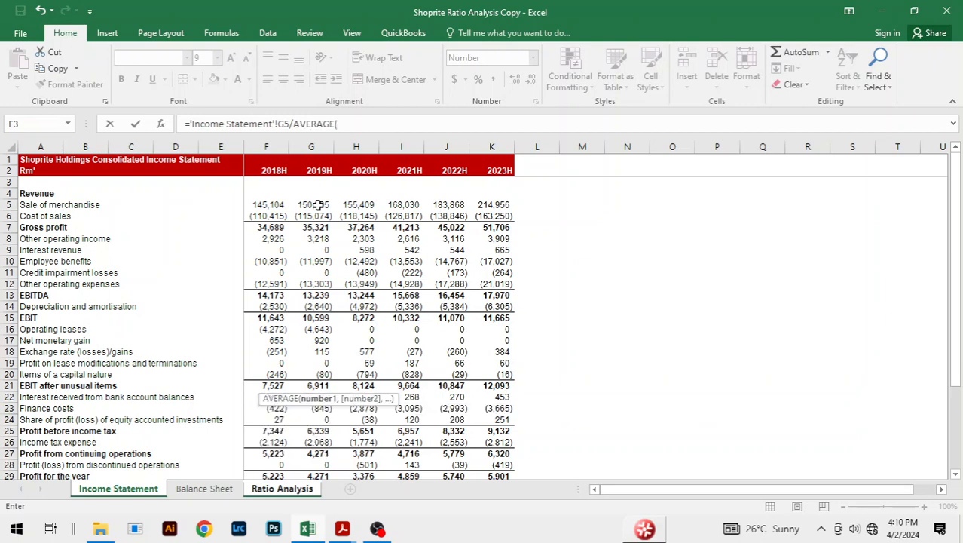
pyautogui.click(205, 488)
pyautogui.scroll(-3, 324, 354)
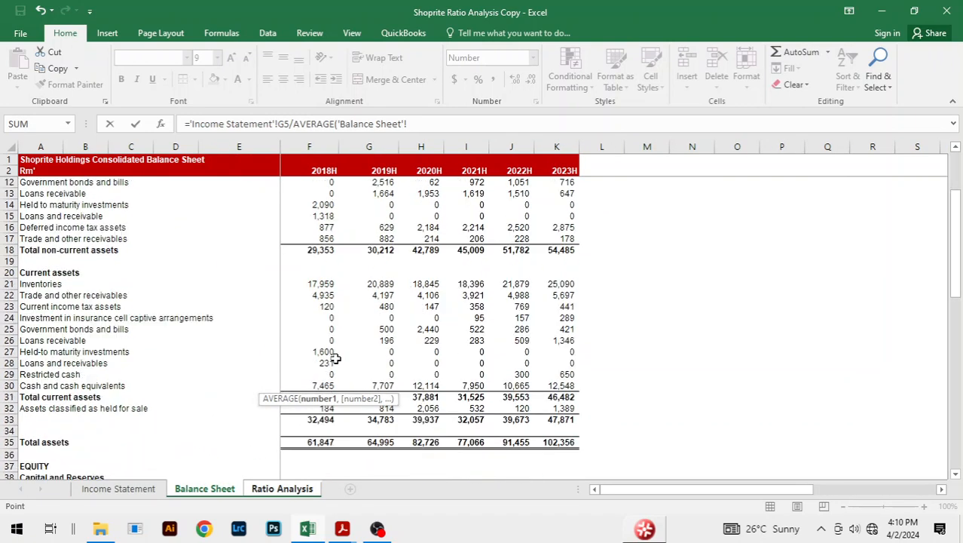
pyautogui.click(315, 444)
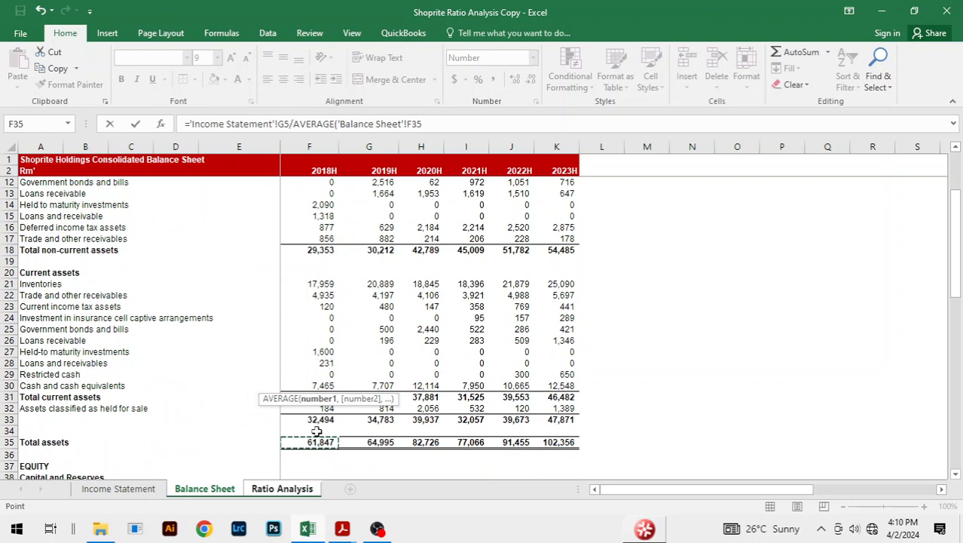
pyautogui.hotkey('shift', 'Right')
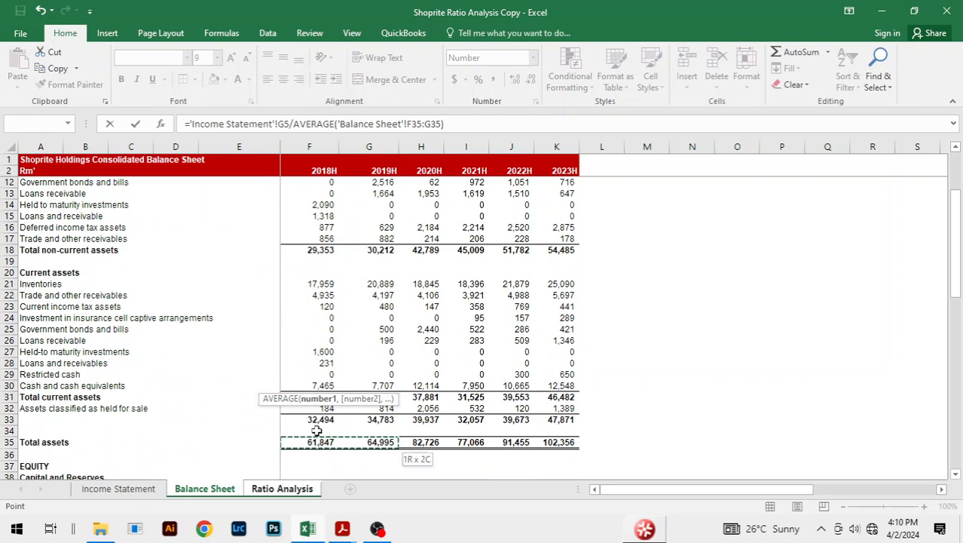
pyautogui.write(')')
pyautogui.press('Return')
# Fill the Asset Turnover Ratio formula from F30 across to J30.
pyautogui.press('Up')
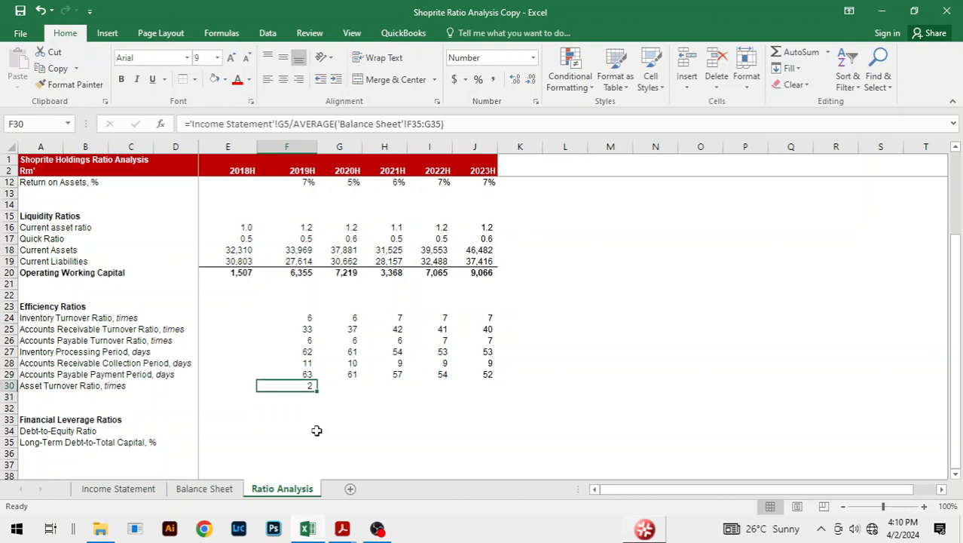
pyautogui.hotkey('shift', 'Right')
pyautogui.hotkey('shift', 'Right')
pyautogui.hotkey('shift', 'Right')
pyautogui.hotkey('shift', 'Right')
pyautogui.hotkey('ctrl', 'r')
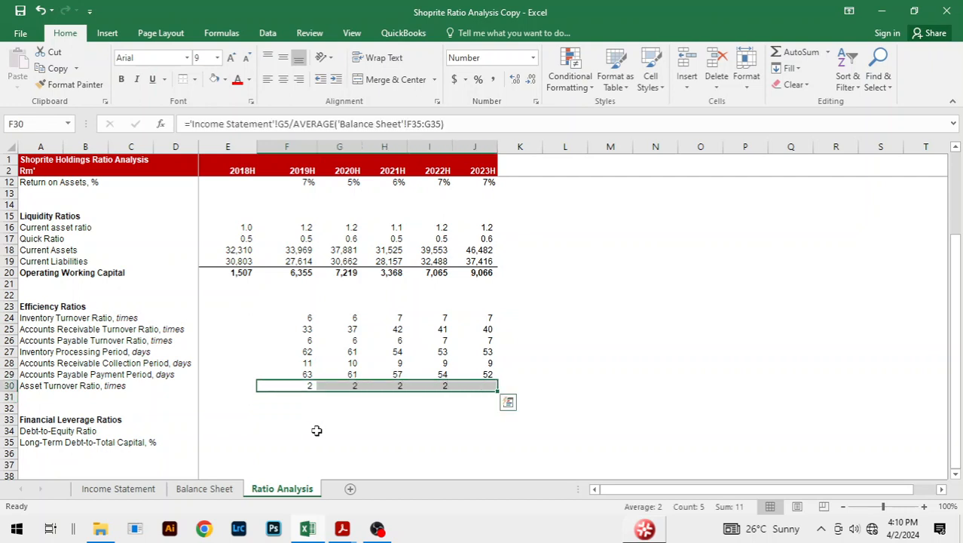
pyautogui.click(660, 292)
pyautogui.click(396, 417)
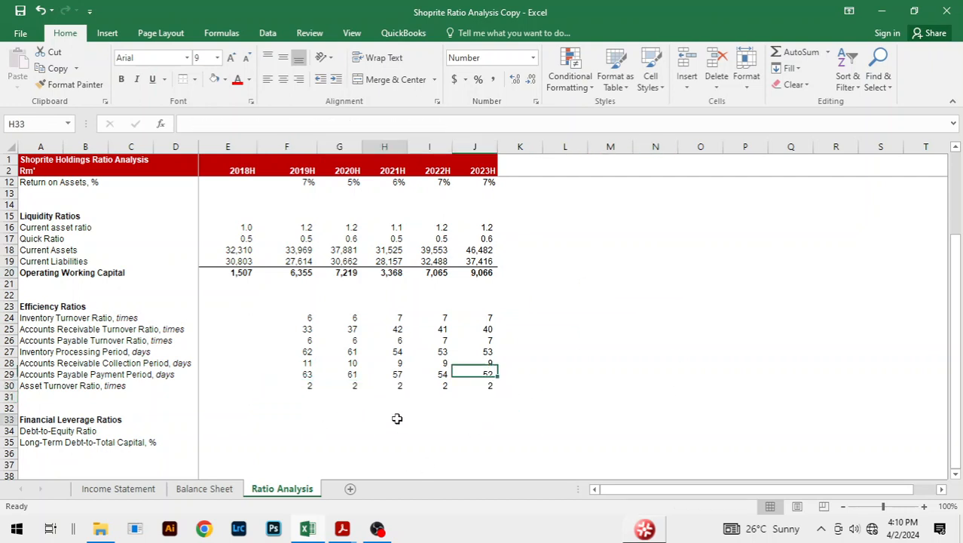
# Switch to the investment analysis textbook in Acrobat Reader and read the Total Asset Turnover section on its formula and interpretation.
pyautogui.click(294, 386)
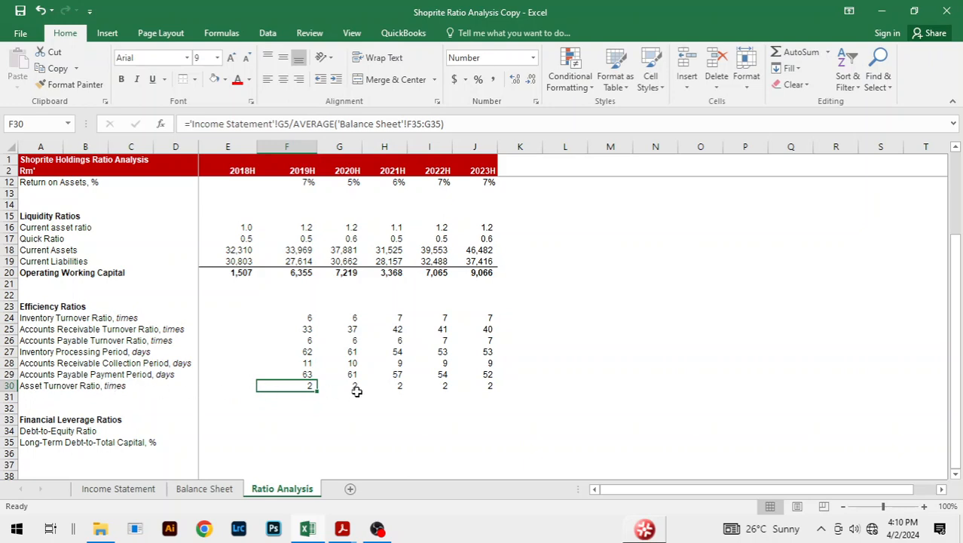
pyautogui.hotkey('alt', 'Tab')
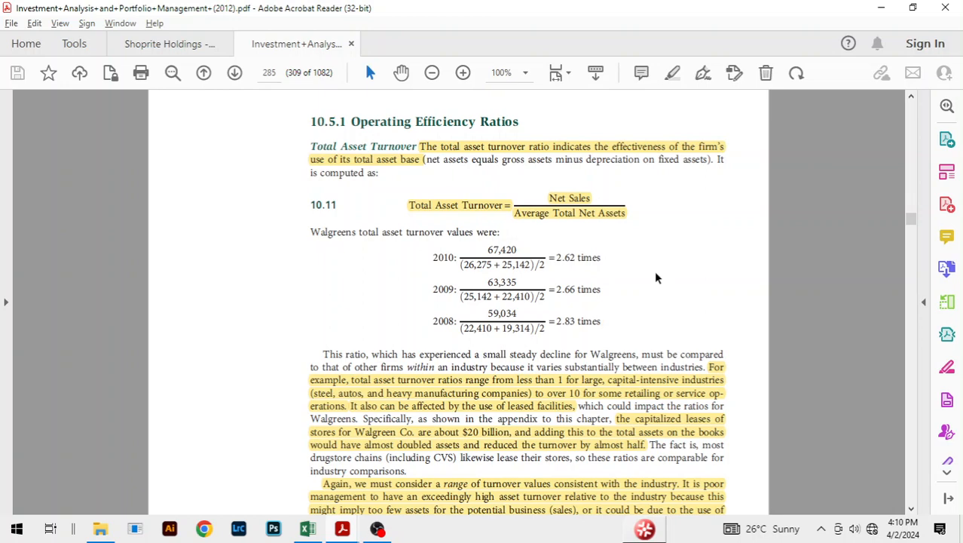
pyautogui.hotkey('alt', 'Tab')
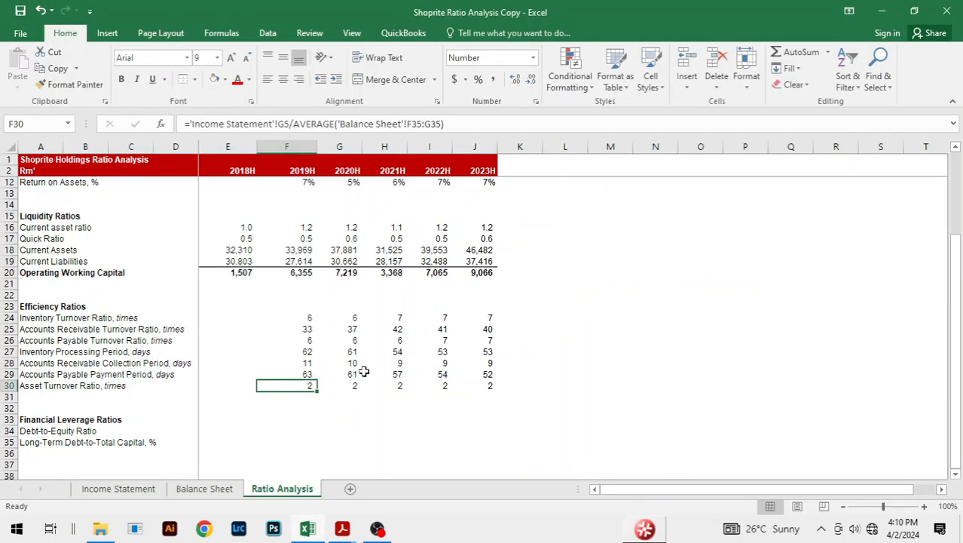
pyautogui.hotkey('alt', 'Tab')
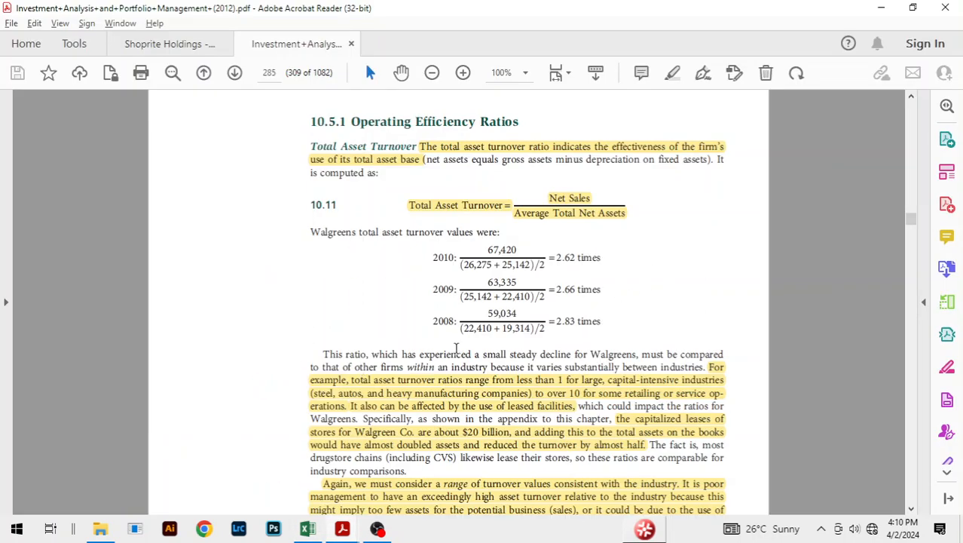
pyautogui.scroll(-2, 628, 292)
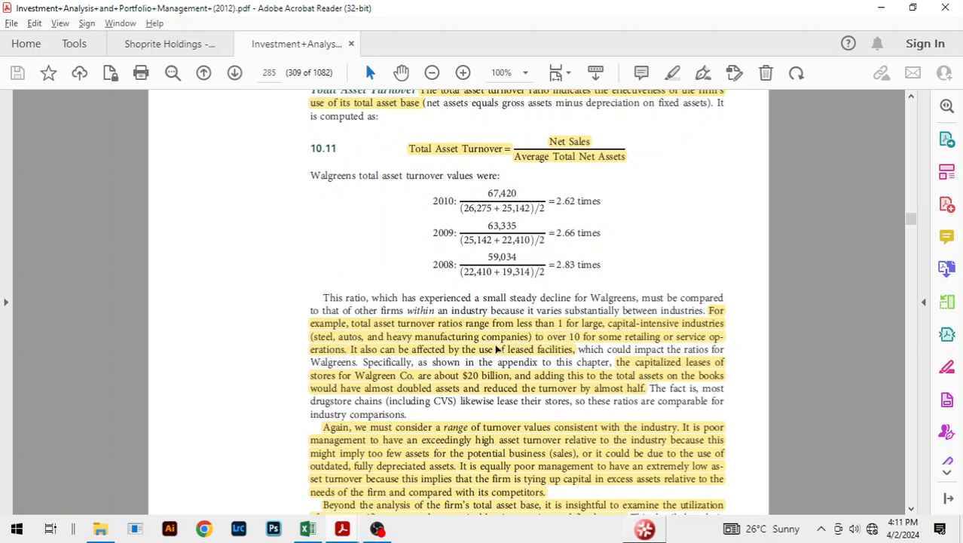
pyautogui.scroll(-2, 730, 336)
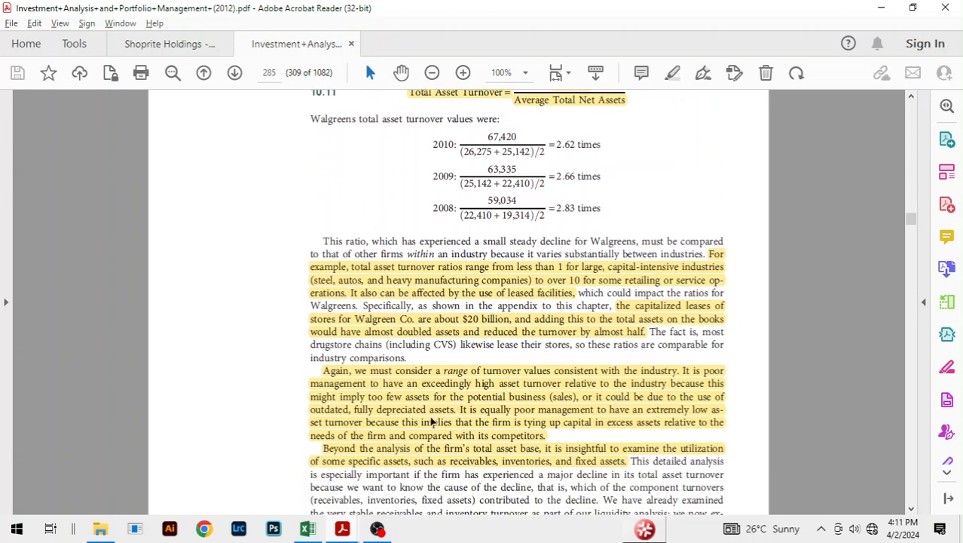
pyautogui.scroll(-2, 433, 422)
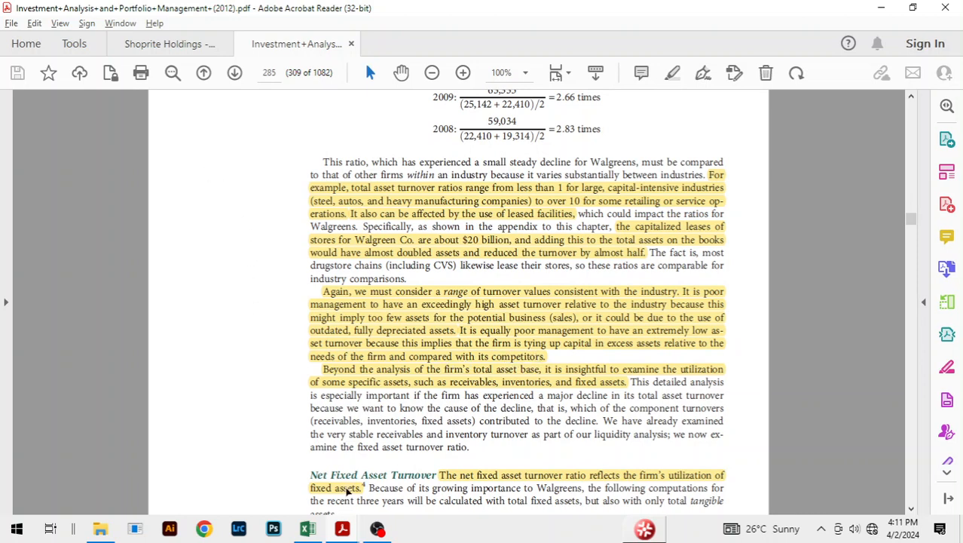
pyautogui.hotkey('alt', 'Tab')
# Review the 2019–2023 efficiency ratios in F24:J30 on the Ratio Analysis sheet, including the asset turnover row.
pyautogui.click(339, 407)
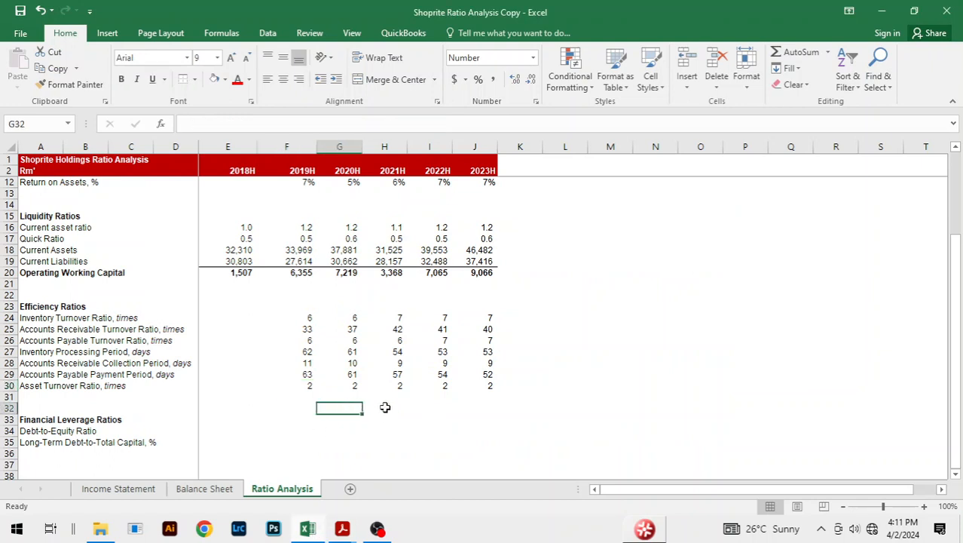
pyautogui.moveTo(303, 388); pyautogui.dragTo(467, 315)
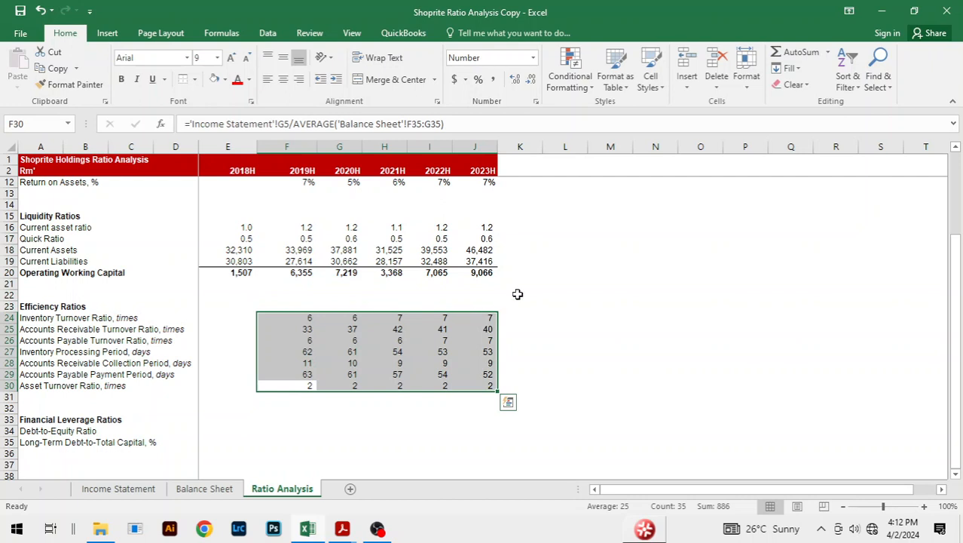
pyautogui.click(517, 294)
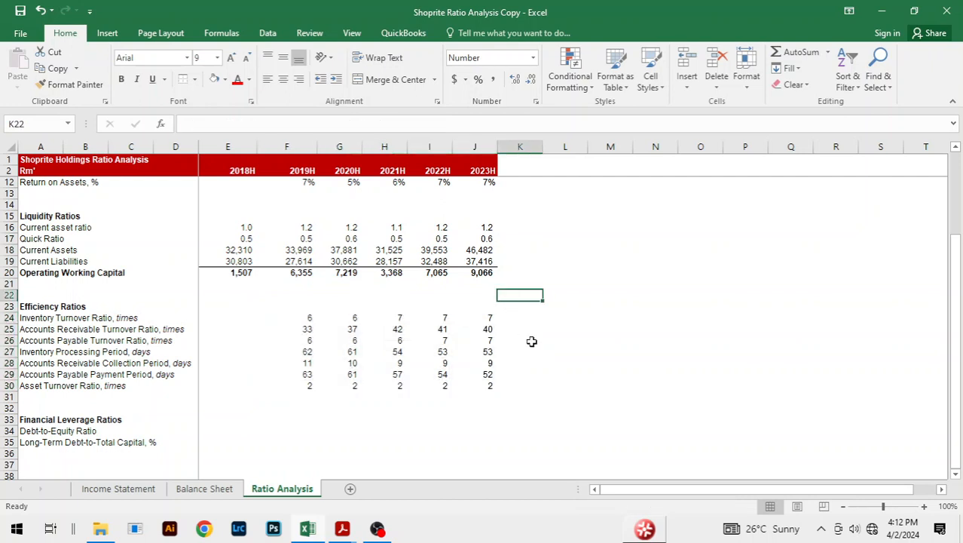
pyautogui.click(531, 340)
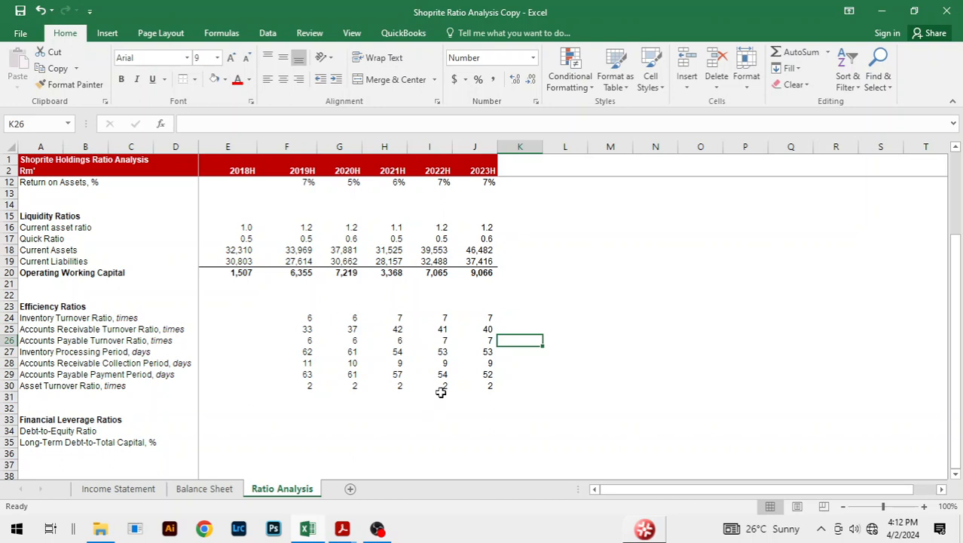
pyautogui.click(404, 400)
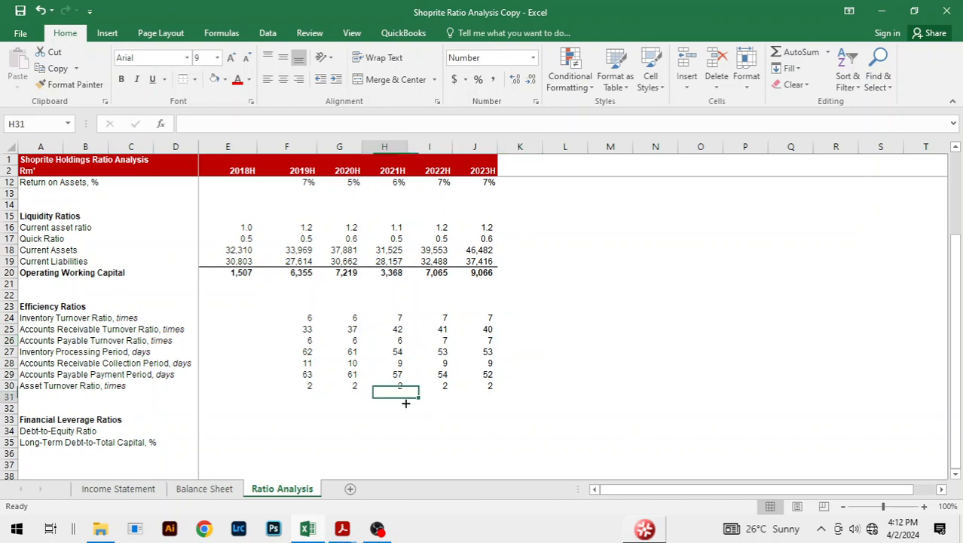
pyautogui.click(334, 402)
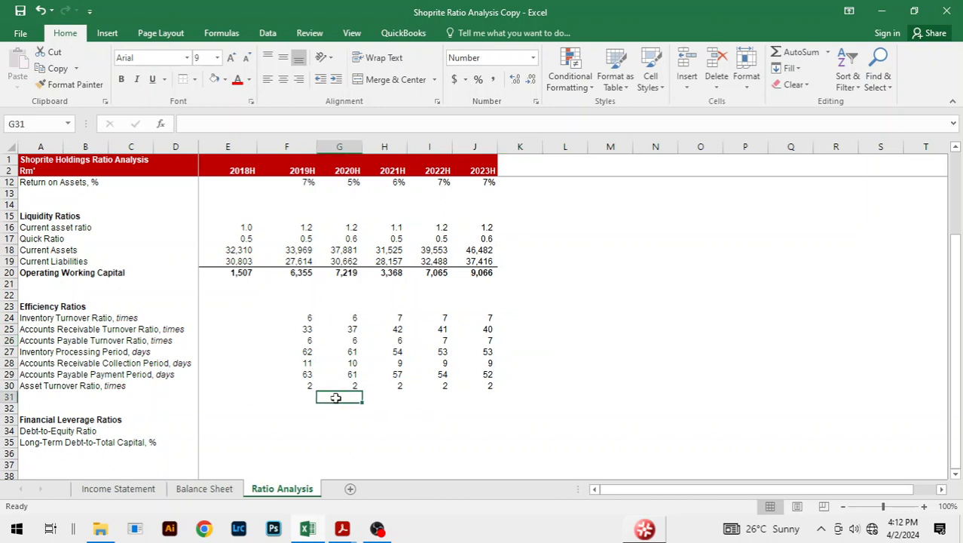
pyautogui.click(380, 398)
pyautogui.click(314, 400)
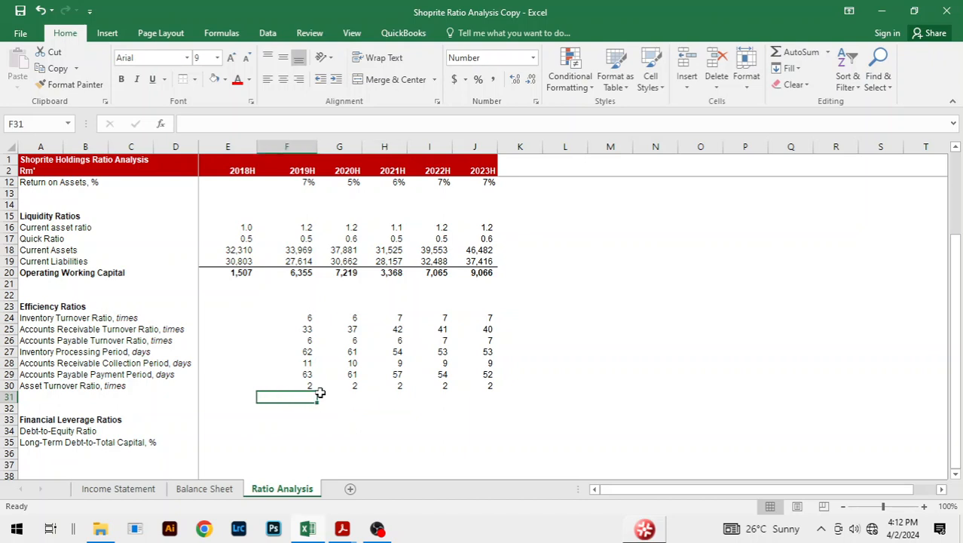
pyautogui.click(321, 386)
pyautogui.click(306, 388)
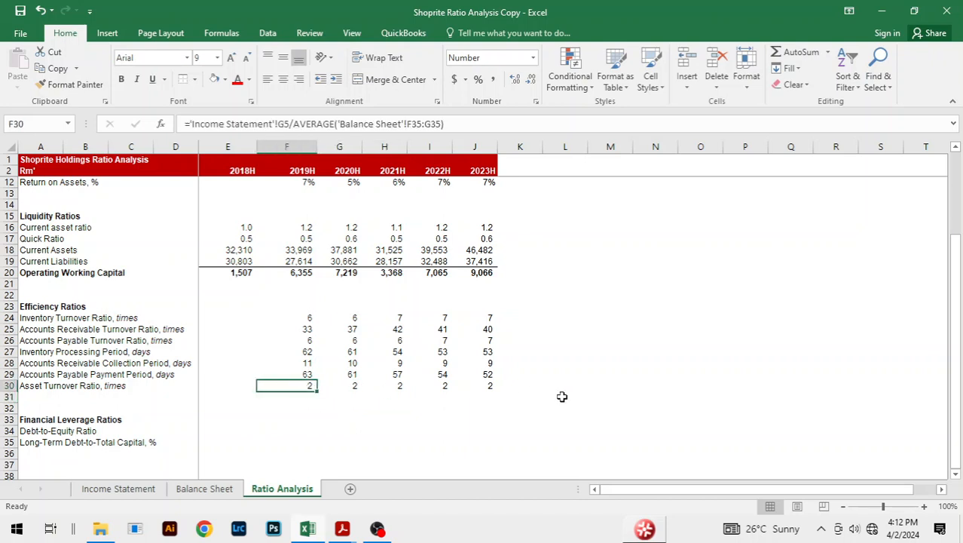
pyautogui.click(336, 400)
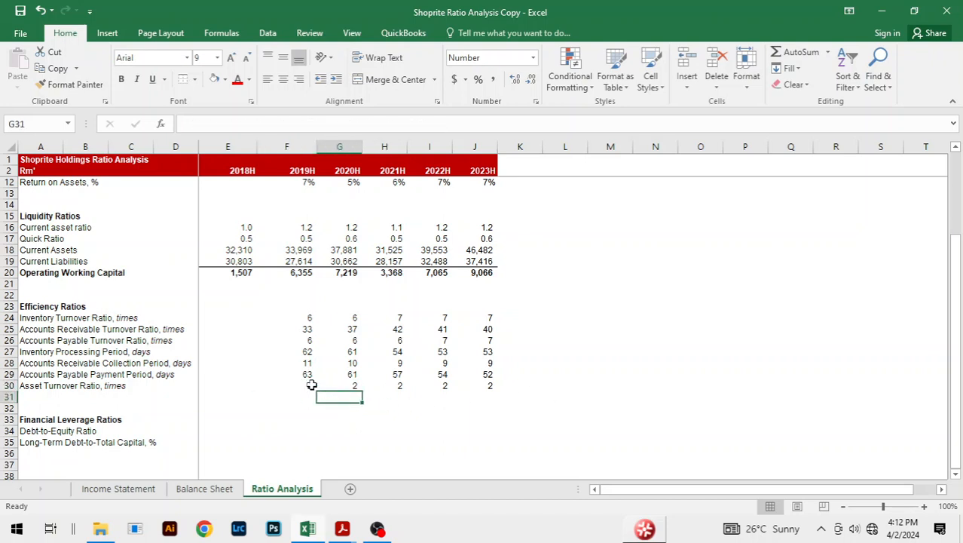
# Inspect the Asset Turnover Ratio formulas and yearly values across row 30 of the Ratio Analysis sheet.
pyautogui.click(310, 385)
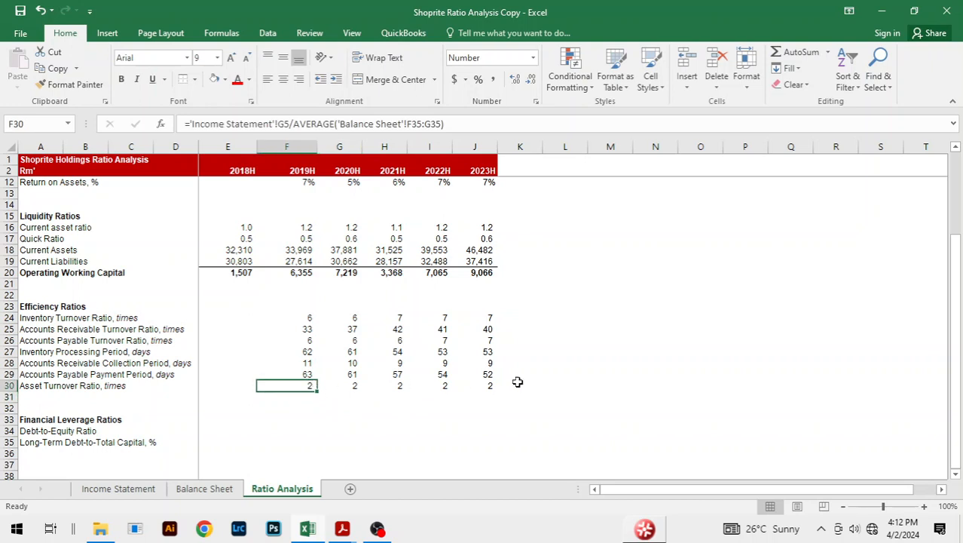
pyautogui.click(324, 398)
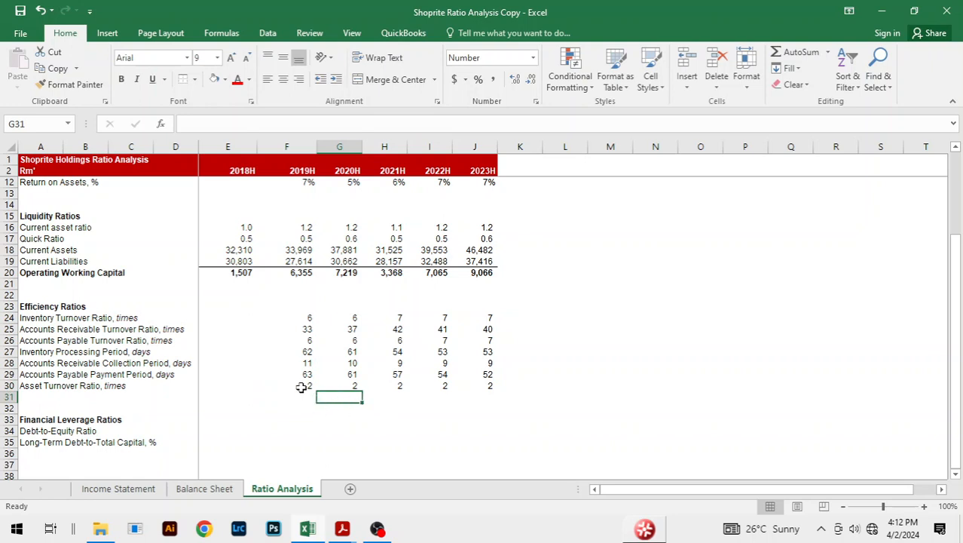
pyautogui.click(302, 385)
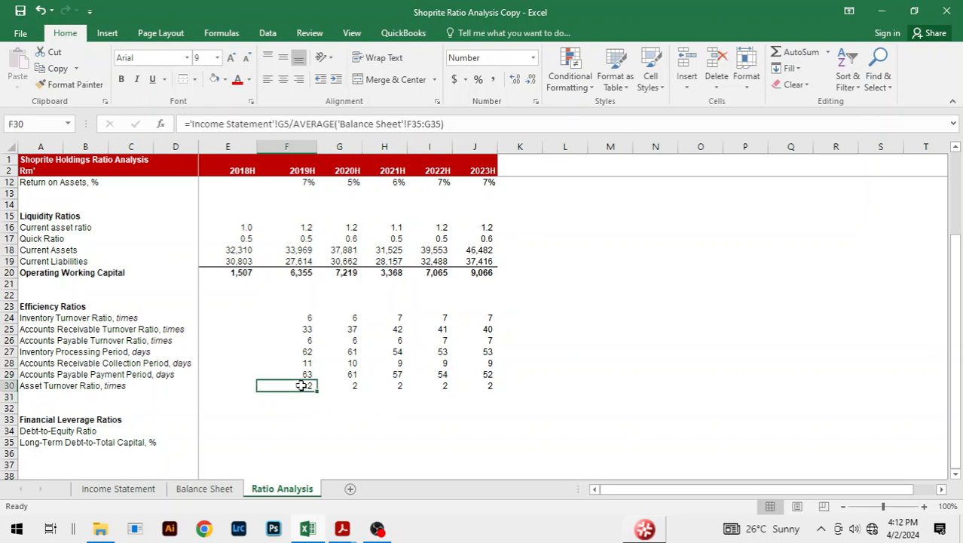
pyautogui.click(368, 417)
pyautogui.click(366, 387)
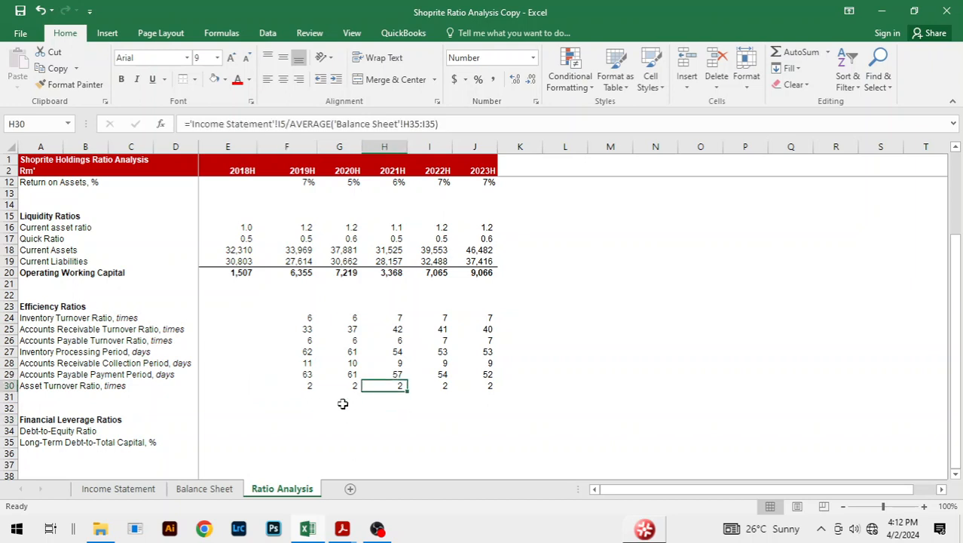
pyautogui.click(311, 409)
pyautogui.click(419, 412)
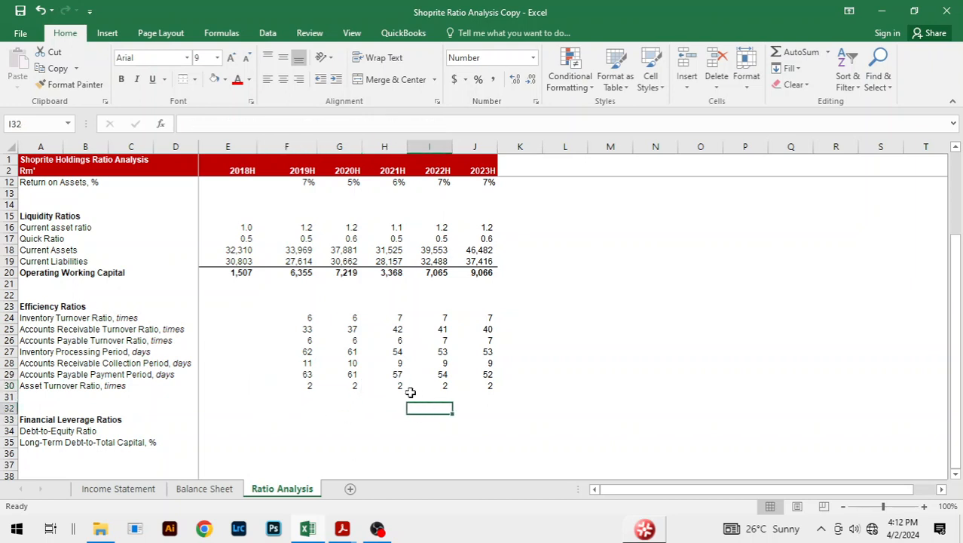
pyautogui.click(318, 418)
# Calculate the 2018 Debt-to-Equity Ratio in E34 with ='Balance Sheet'!F67/'Balance Sheet'!F42, dividing total liabilities by total shareholders' equity.
pyautogui.scroll(-2, 520, 368)
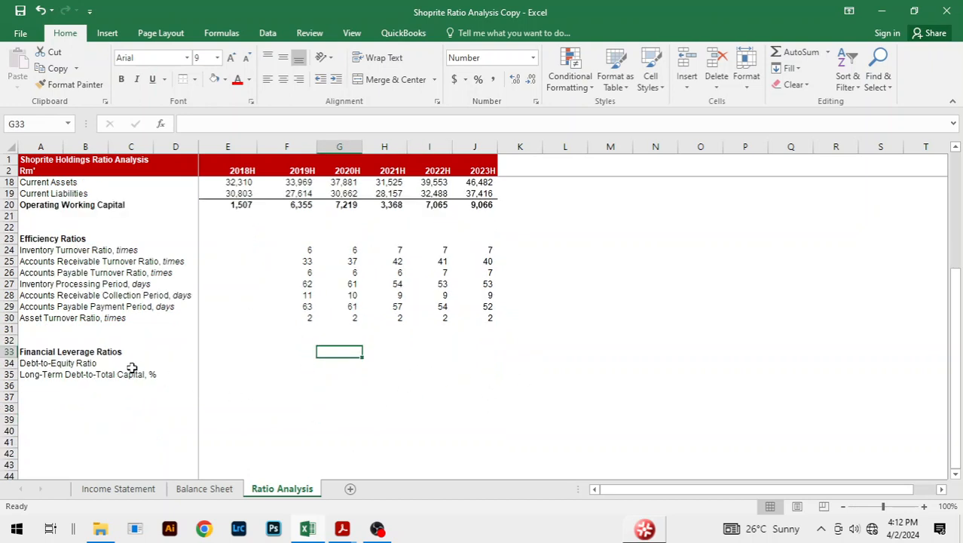
pyautogui.click(104, 362)
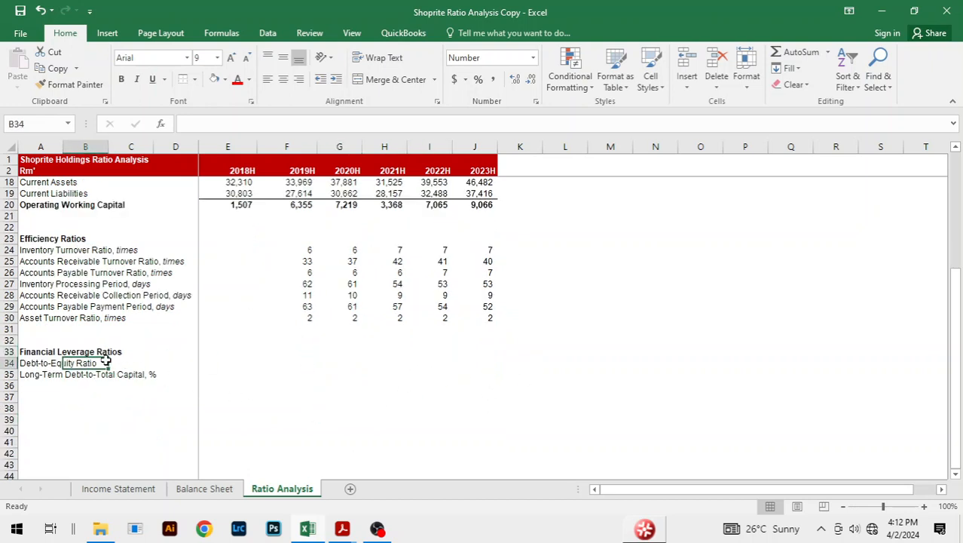
pyautogui.click(289, 370)
pyautogui.click(224, 361)
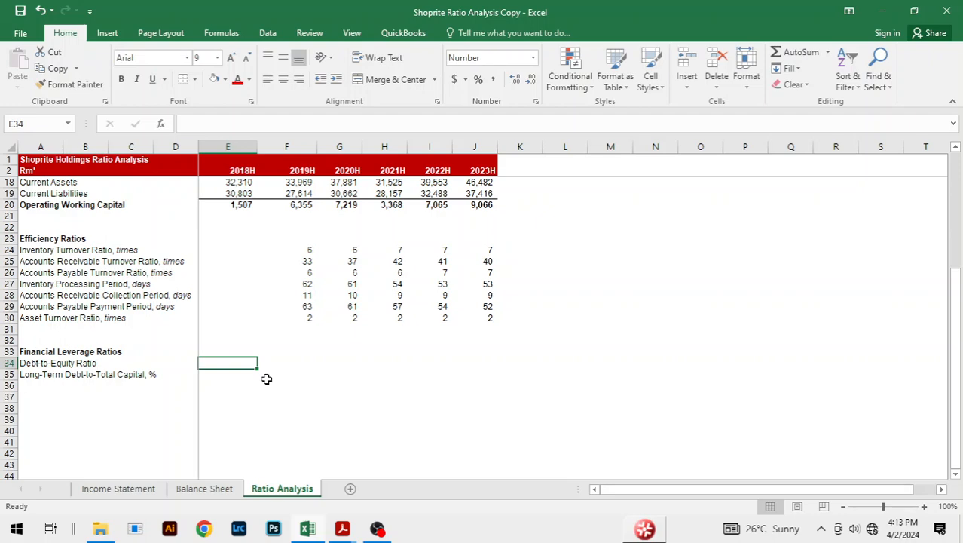
pyautogui.write('=')
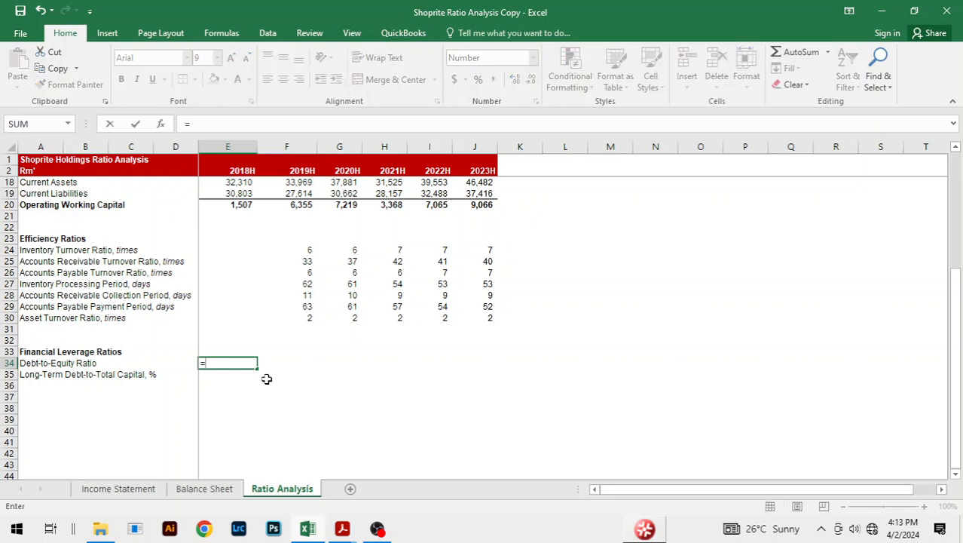
pyautogui.hotkey('ctrl', 'pageup')
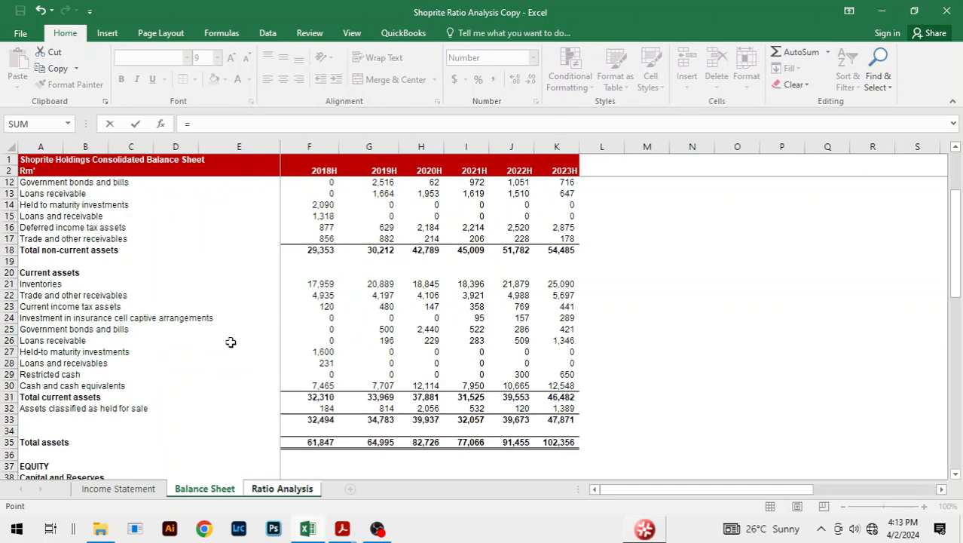
pyautogui.scroll(-10, 248, 332)
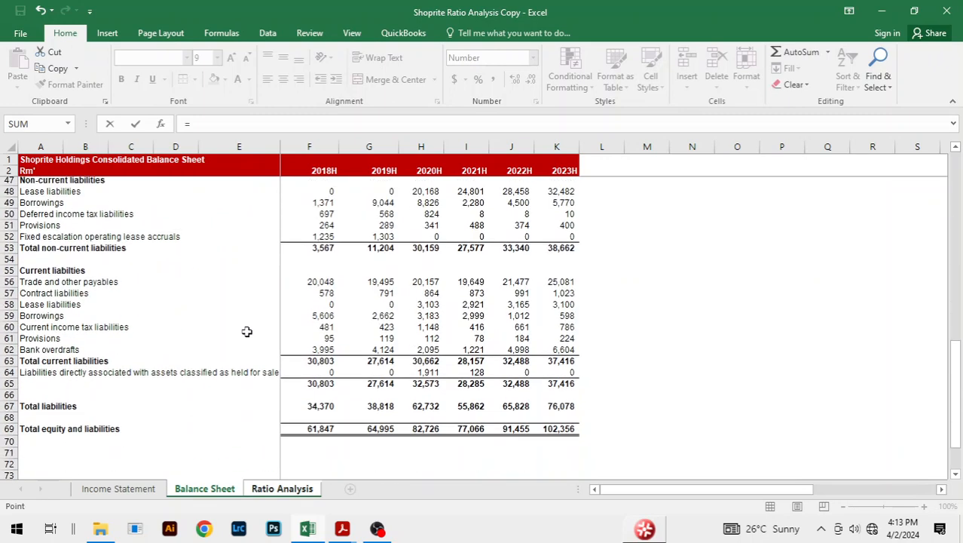
pyautogui.click(330, 396)
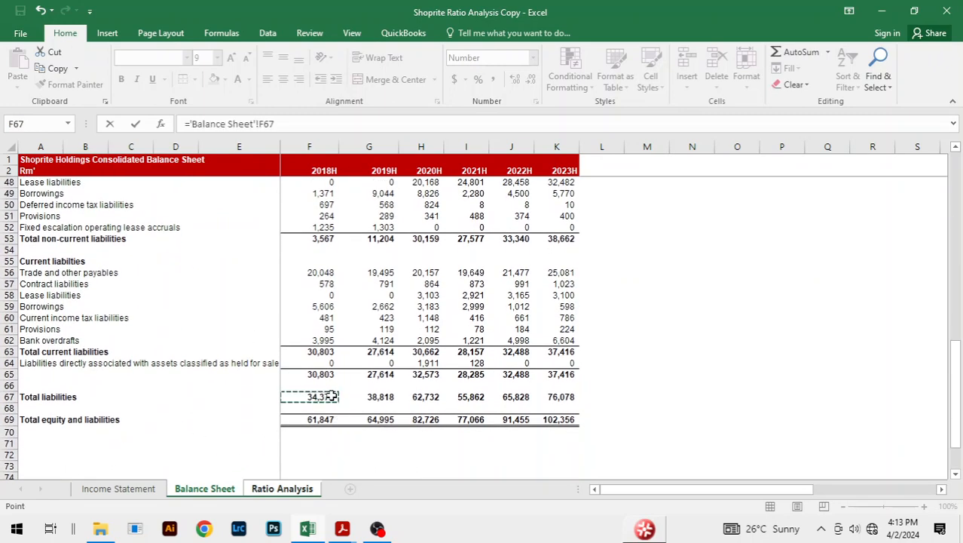
pyautogui.write('/')
pyautogui.scroll(1, 298, 330)
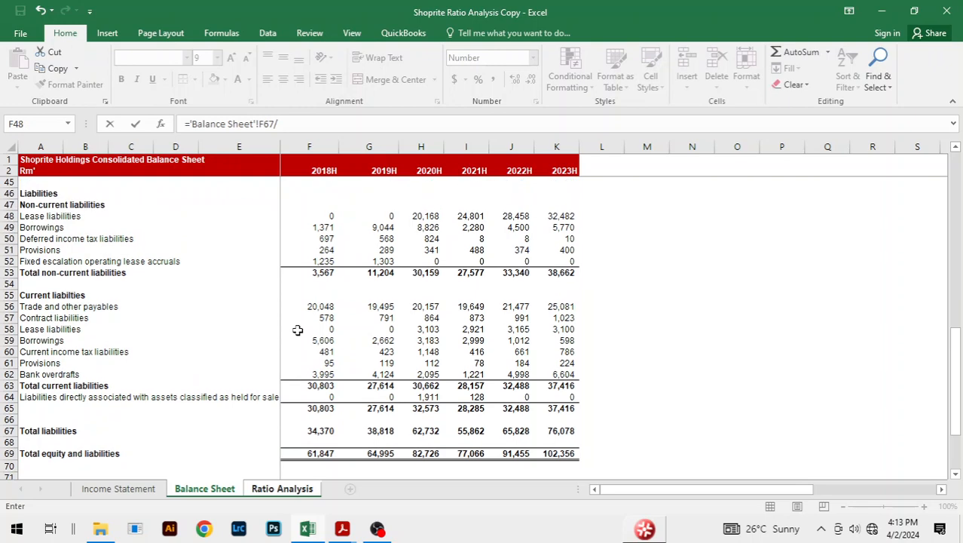
pyautogui.scroll(3, 297, 331)
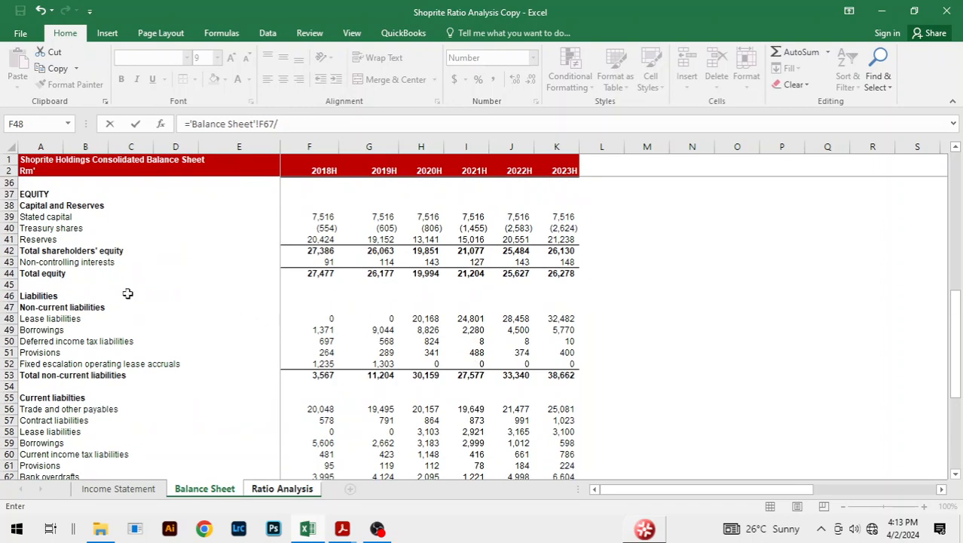
pyautogui.click(318, 251)
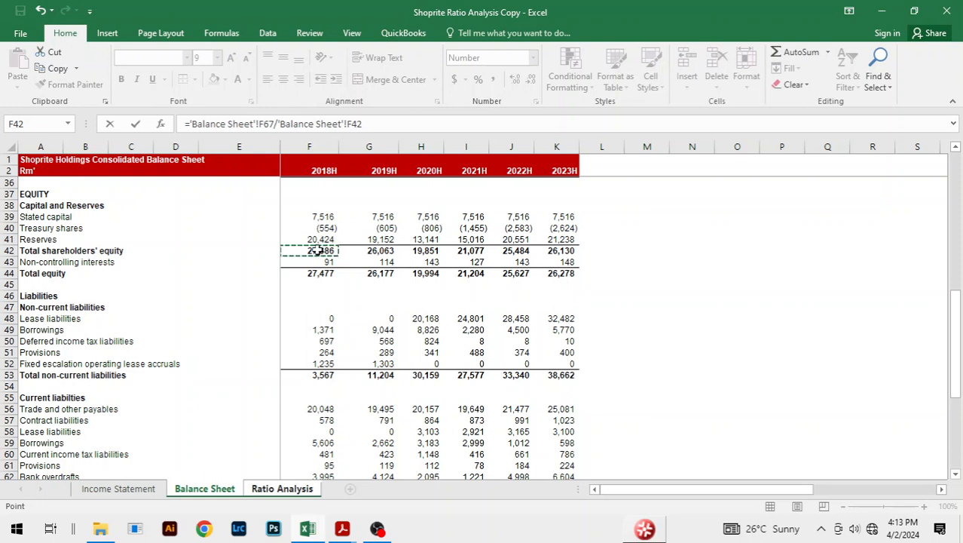
pyautogui.press('Return')
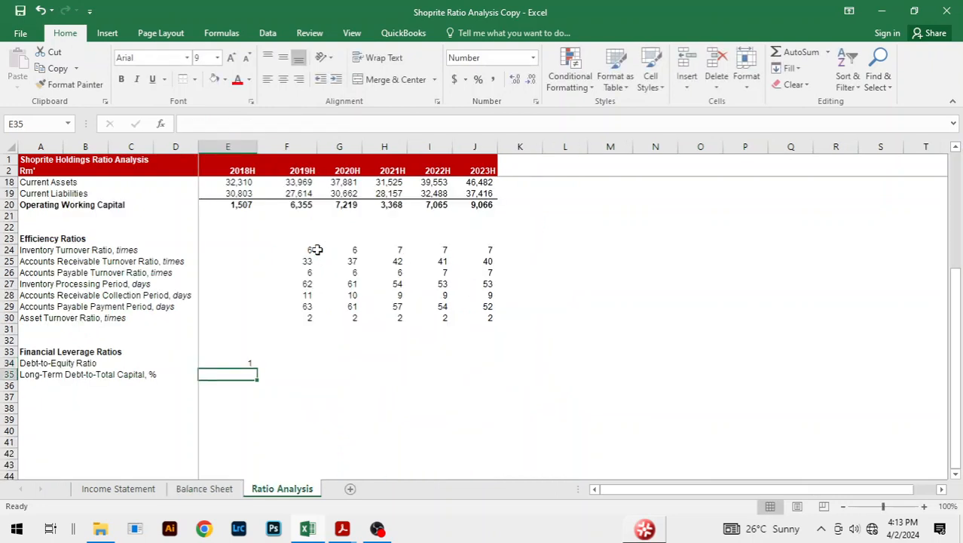
# Fill the Debt-to-Equity Ratio formula from E34 across to J34.
pyautogui.press('Up')
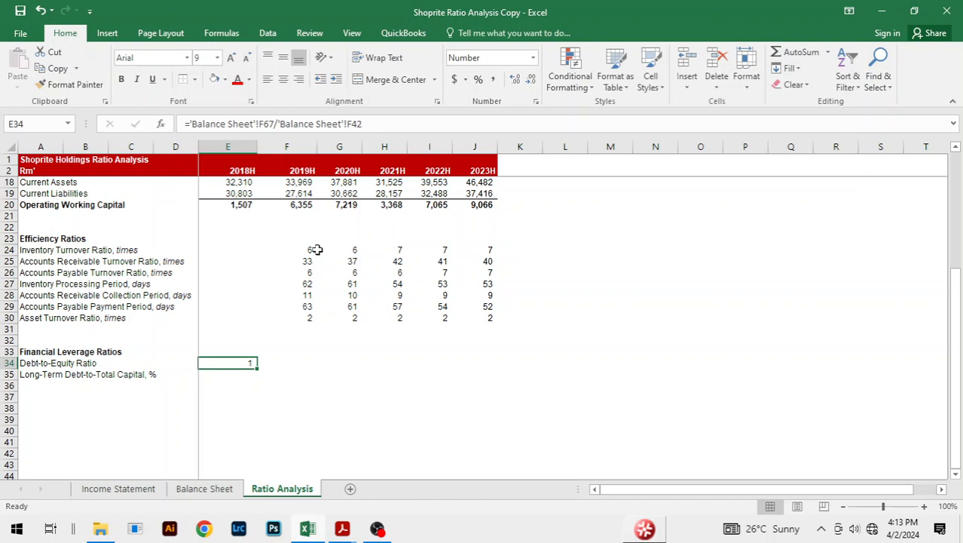
pyautogui.hotkey('shift', 'Right')
pyautogui.hotkey('shift', 'Right')
pyautogui.hotkey('shift', 'Right')
pyautogui.hotkey('shift', 'Right')
pyautogui.hotkey('shift', 'Right')
pyautogui.hotkey('ctrl', 'r')
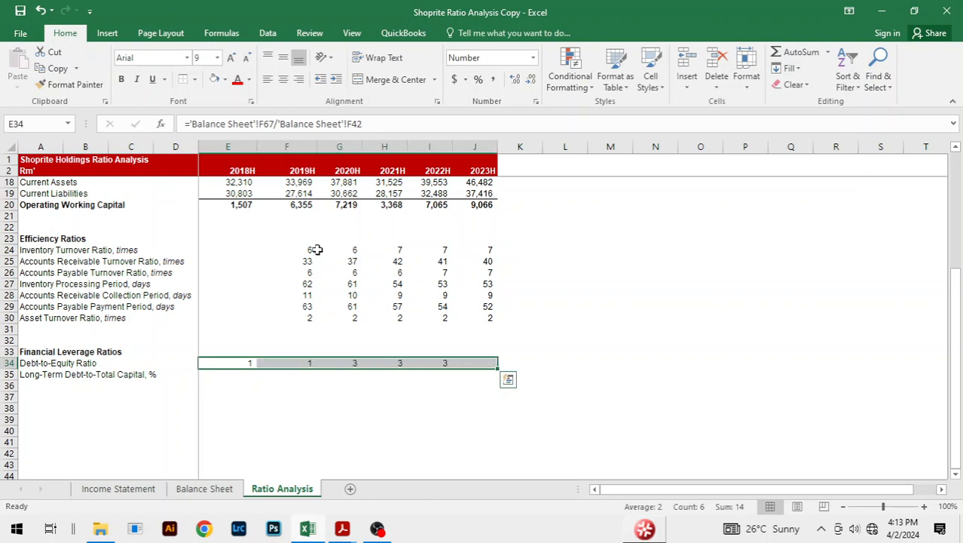
# Calculate the 2018 Long-Term Debt-to-Total Capital in E35 with ='Balance Sheet'!F49/'Balance Sheet'!F42, dividing non-current borrowings by total shareholders' equity.
pyautogui.click(231, 372)
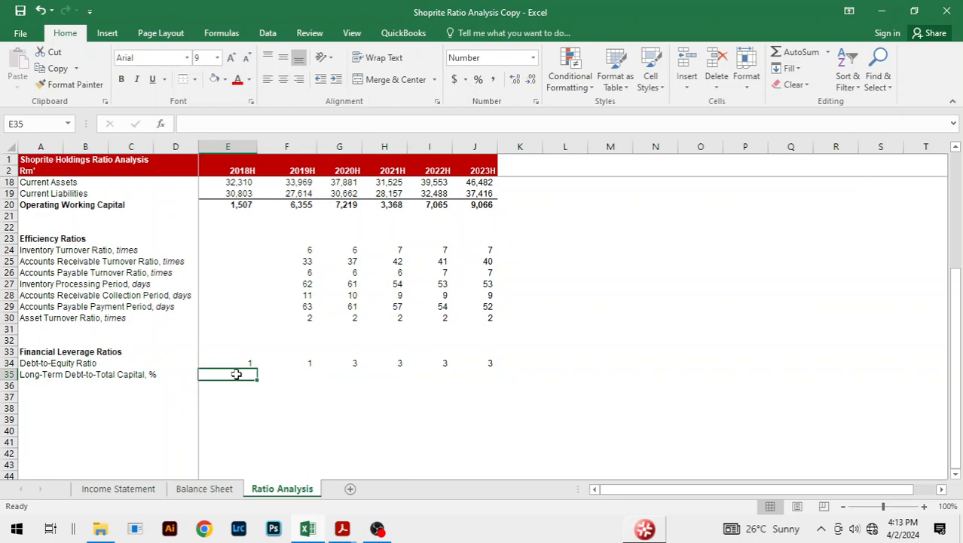
pyautogui.write('=')
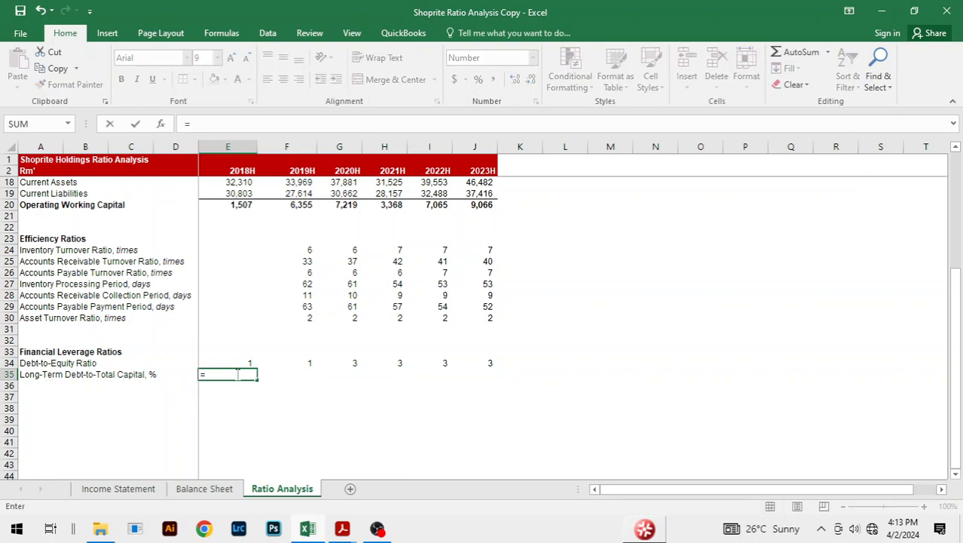
pyautogui.hotkey('ctrl', 'pagedown')
pyautogui.scroll(5, 236, 373)
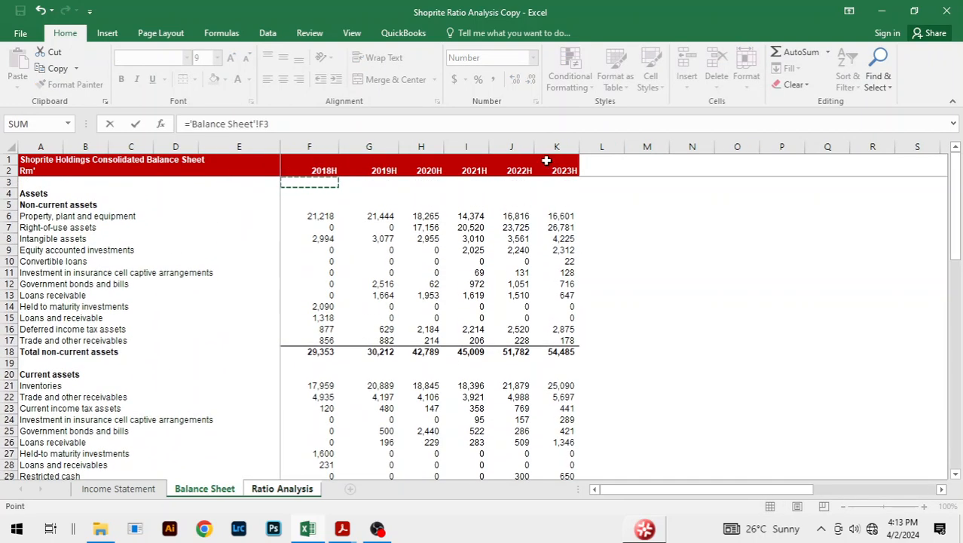
pyautogui.scroll(-10, 486, 230)
pyautogui.scroll(-6, 415, 310)
pyautogui.scroll(1, 403, 310)
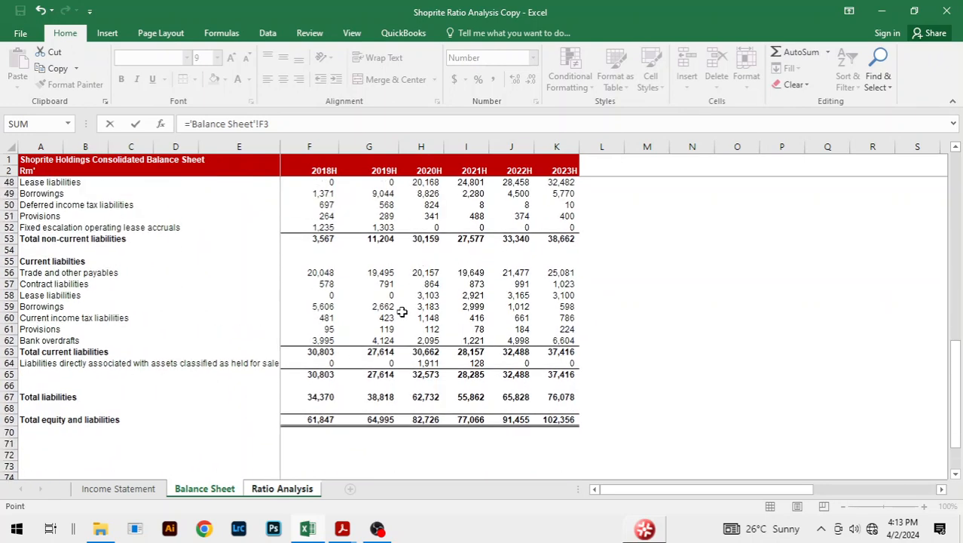
pyautogui.scroll(2, 266, 306)
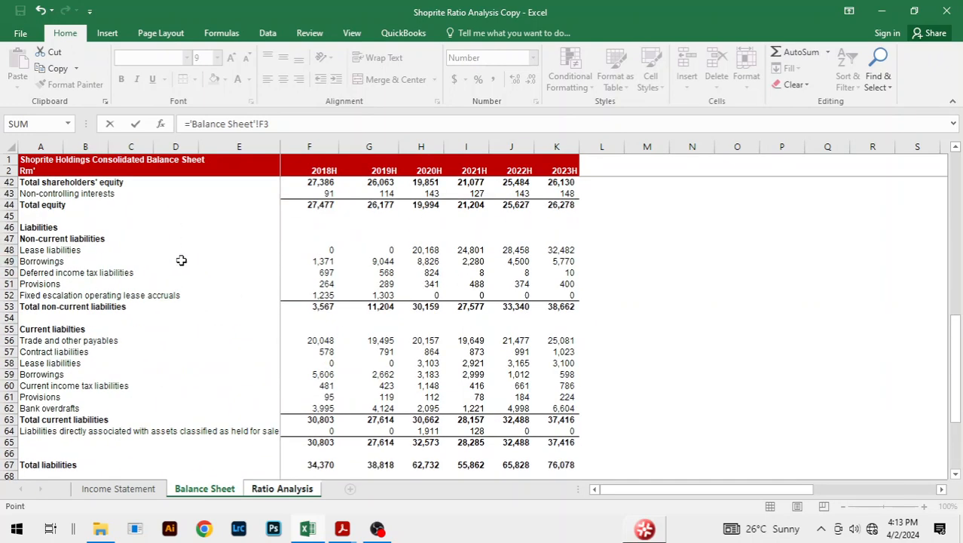
pyautogui.click(323, 260)
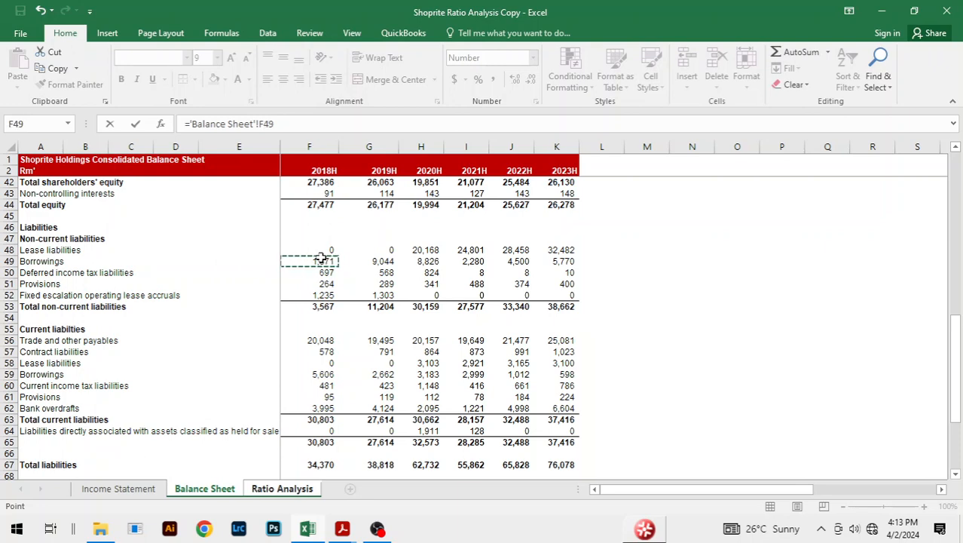
pyautogui.write('/')
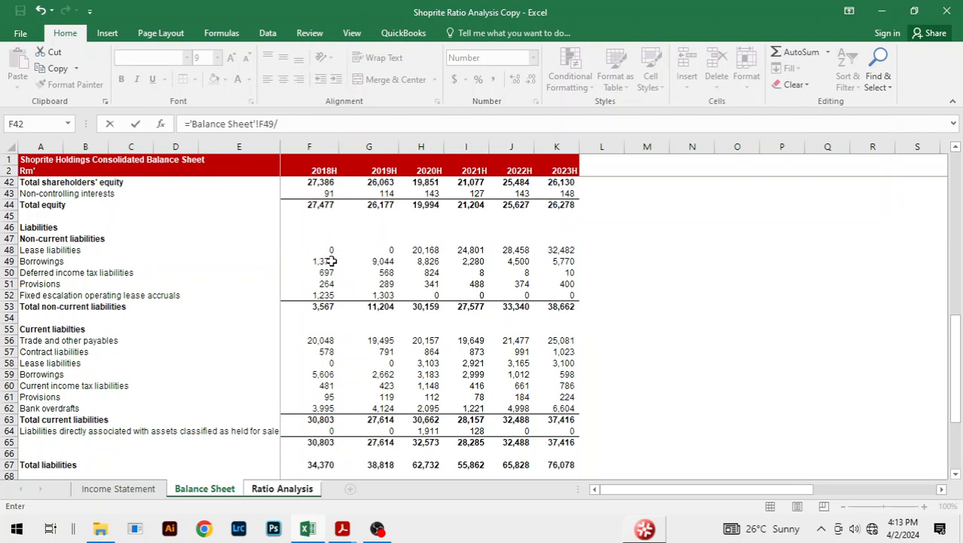
pyautogui.scroll(1, 322, 260)
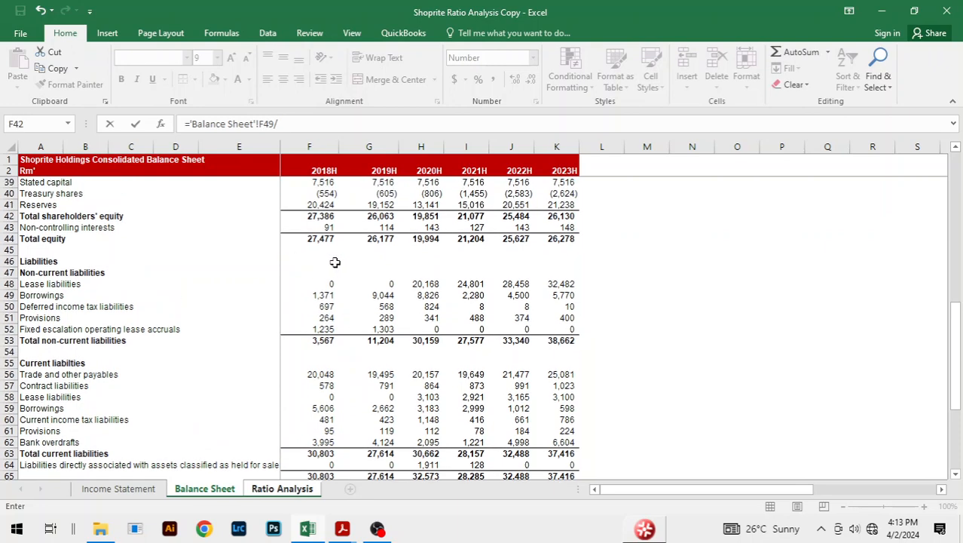
pyautogui.click(319, 217)
pyautogui.press('Return')
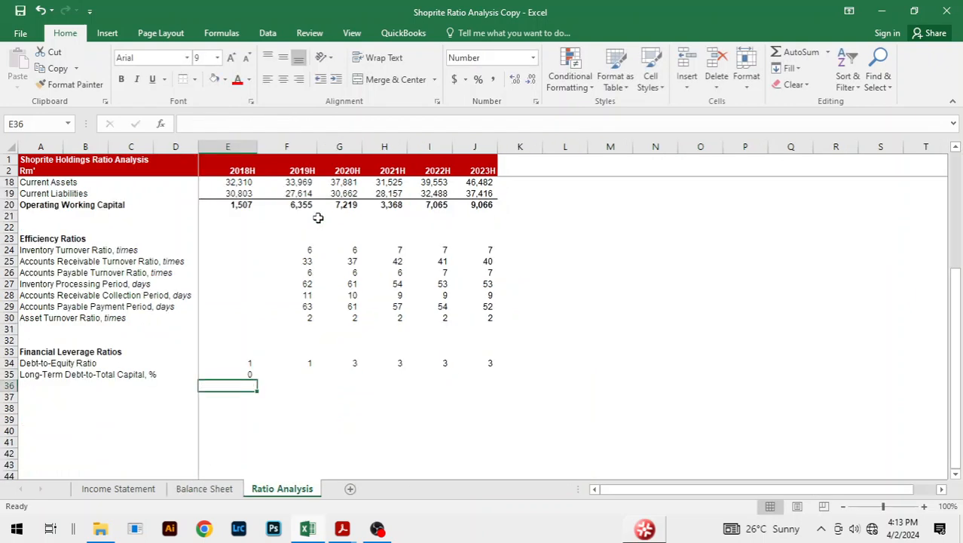
# Fill the Long-Term Debt-to-Total Capital formula from E35 across to J35 and format the row as whole percentages.
pyautogui.press('Up')
pyautogui.hotkey('shift', 'Right')
pyautogui.hotkey('shift', 'Right')
pyautogui.hotkey('shift', 'Right')
pyautogui.hotkey('shift', 'Right')
pyautogui.hotkey('shift', 'Right')
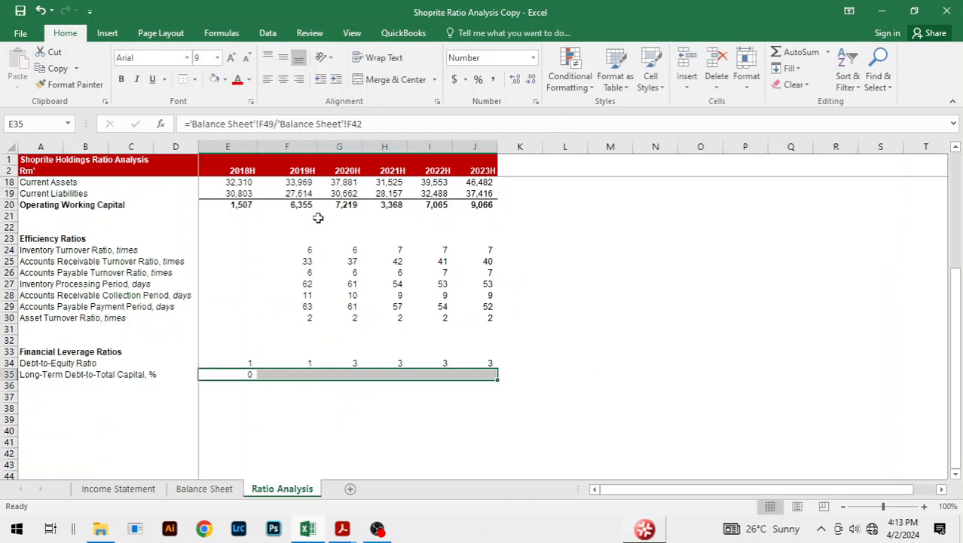
pyautogui.hotkey('ctrl', 'r')
pyautogui.hotkey('ctrl', 'shift', '5')
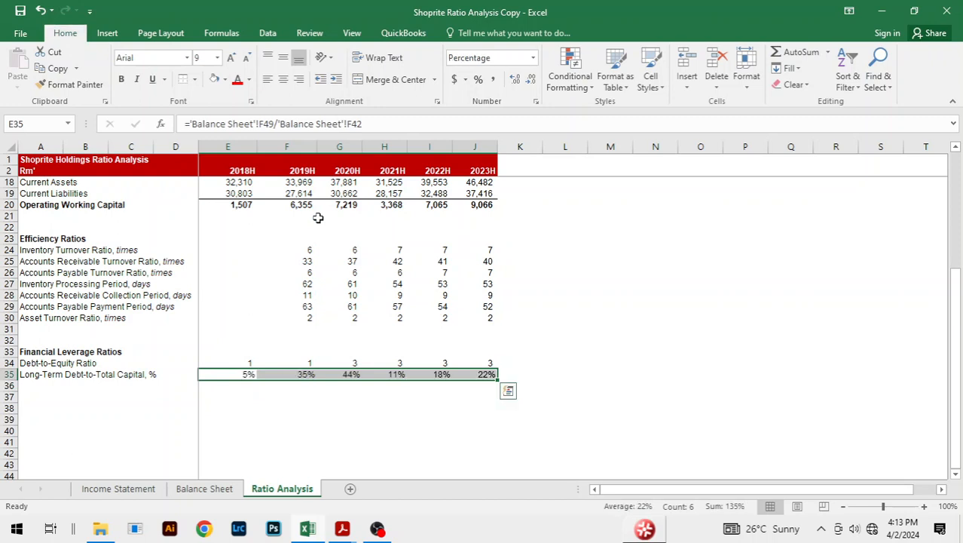
pyautogui.click(535, 340)
pyautogui.click(415, 407)
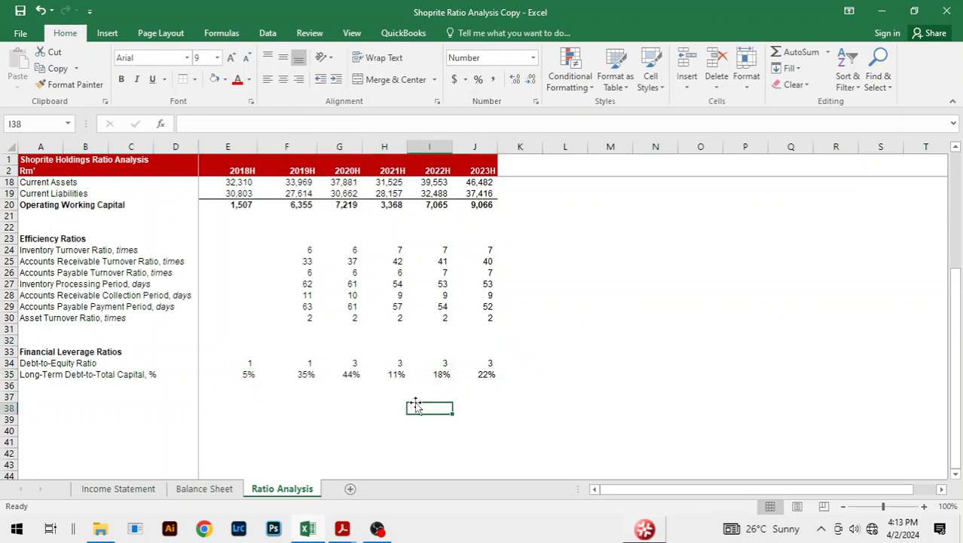